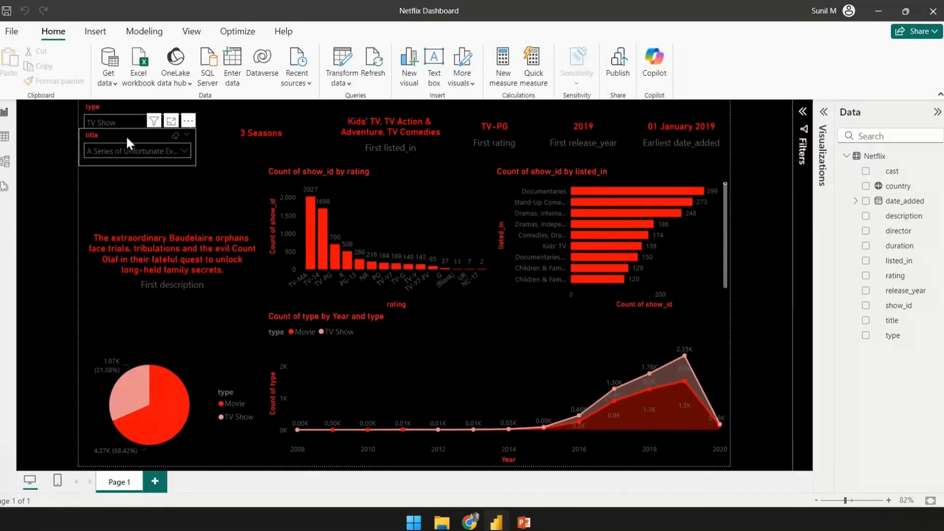
# - Clear the current selection in the type slicer of the finished dashboard
pyautogui.click(118, 122)
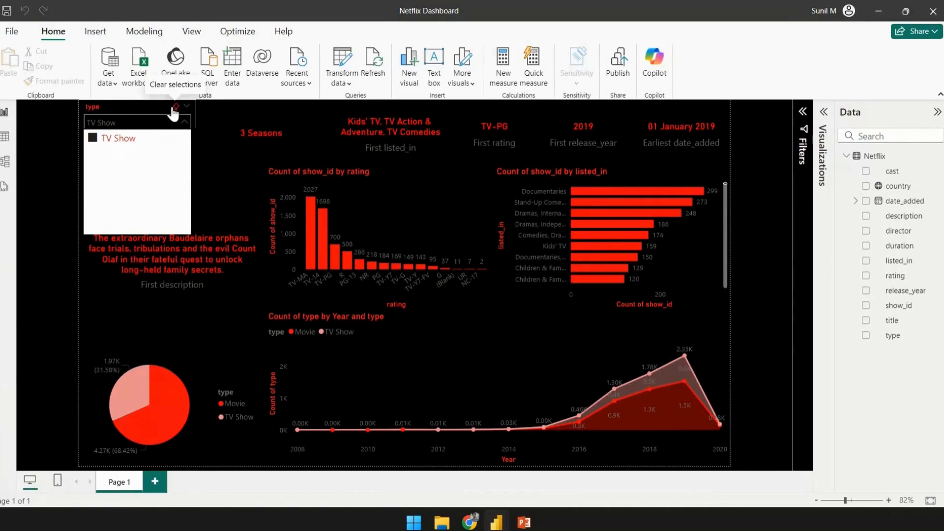
pyautogui.click(175, 107)
pyautogui.click(126, 121)
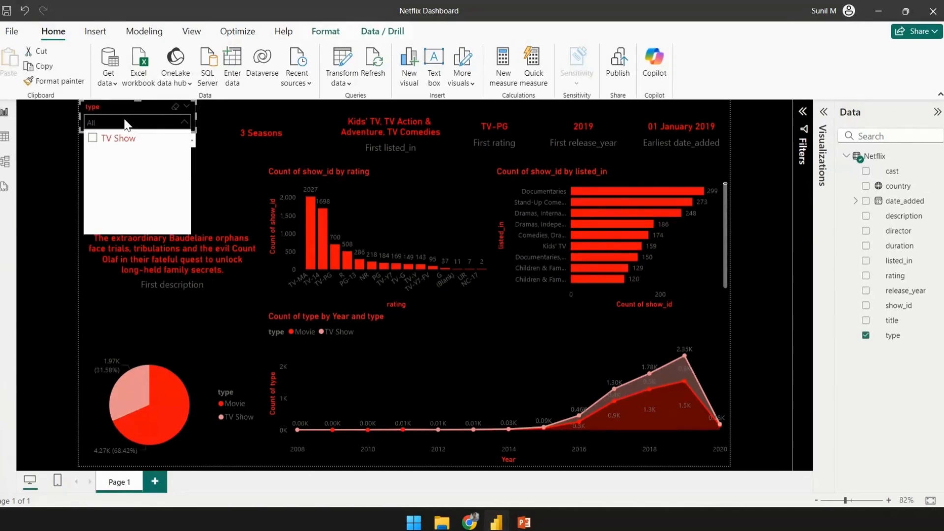
pyautogui.click(174, 108)
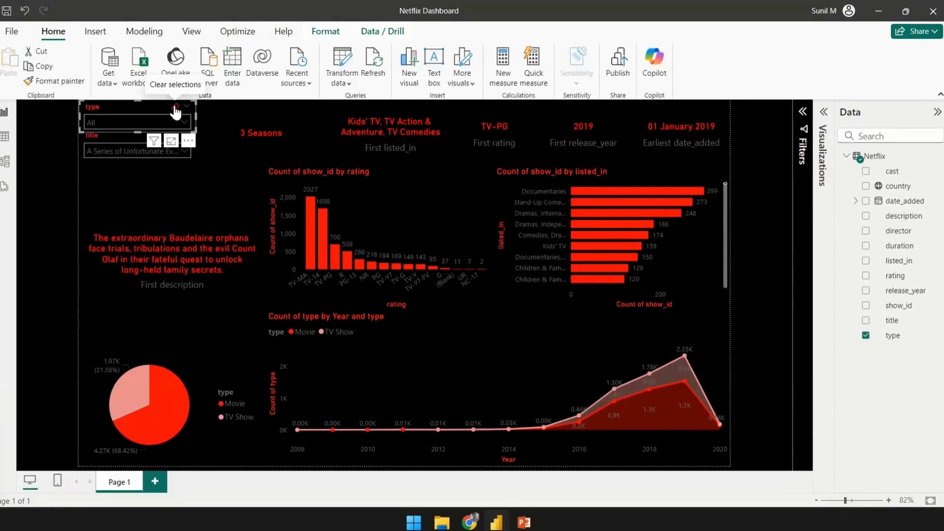
pyautogui.click(183, 123)
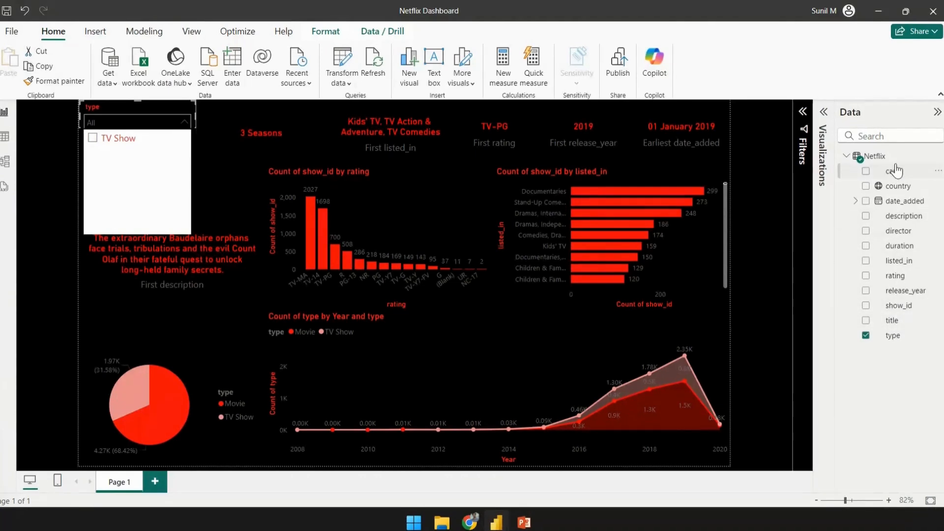
pyautogui.click(865, 335)
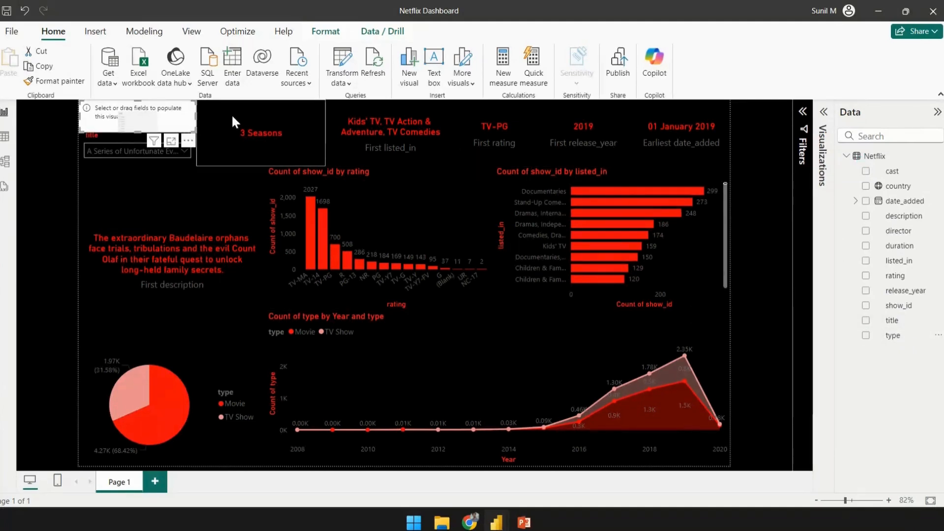
pyautogui.click(107, 150)
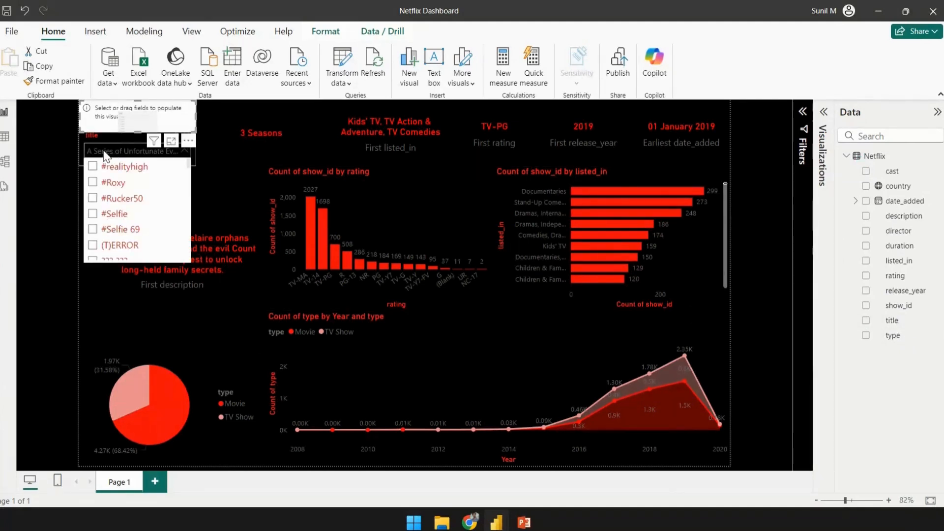
pyautogui.click(53, 134)
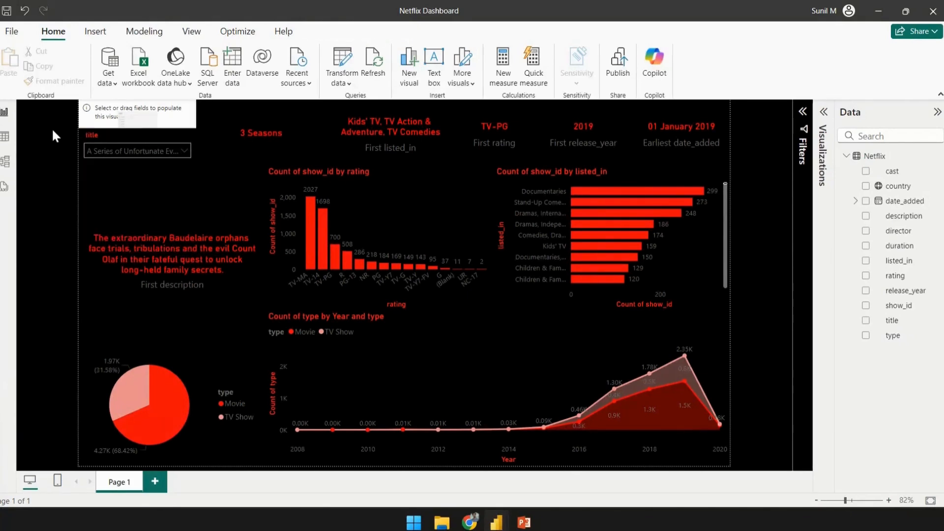
pyautogui.hotkey('ctrl', 'z')
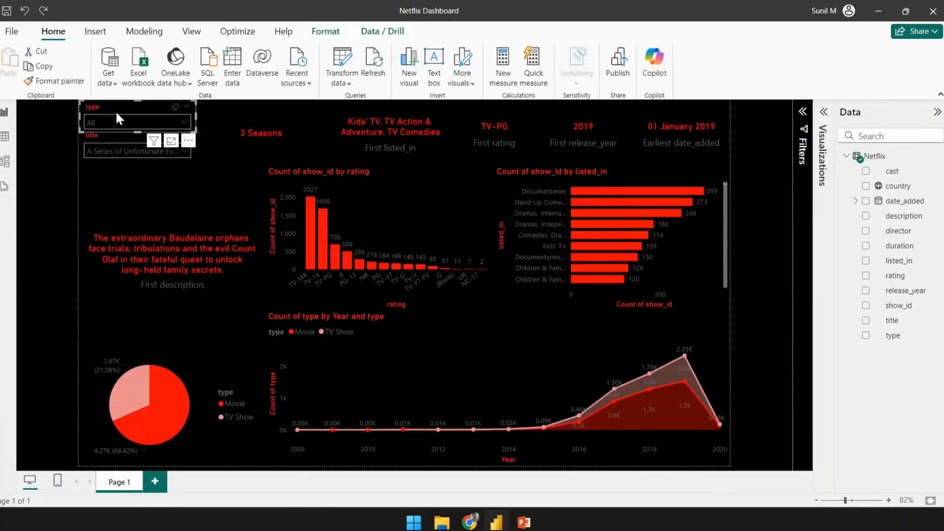
# - Filter the type slicer to TV Show
pyautogui.click(117, 120)
pyautogui.click(90, 138)
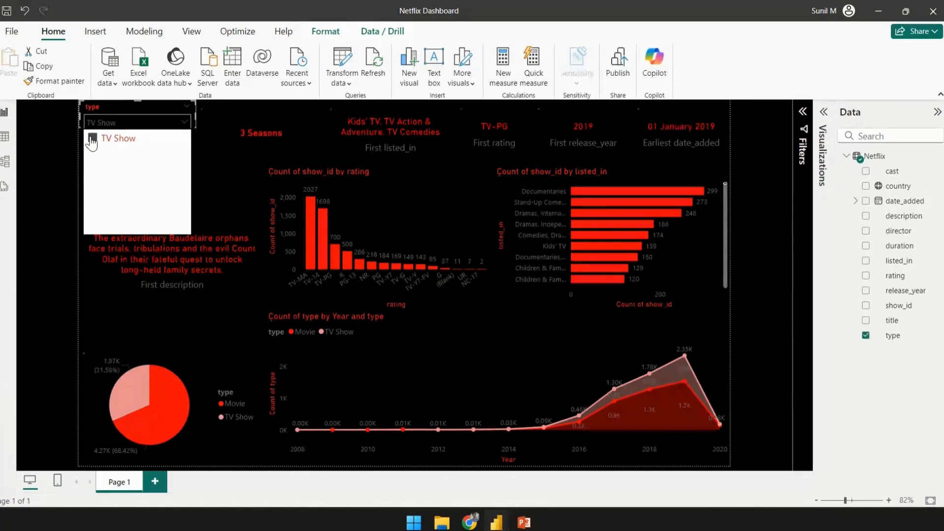
pyautogui.click(55, 136)
# - Select 20 Minutes in the title slicer to filter the dashboard's cards and description
pyautogui.click(127, 154)
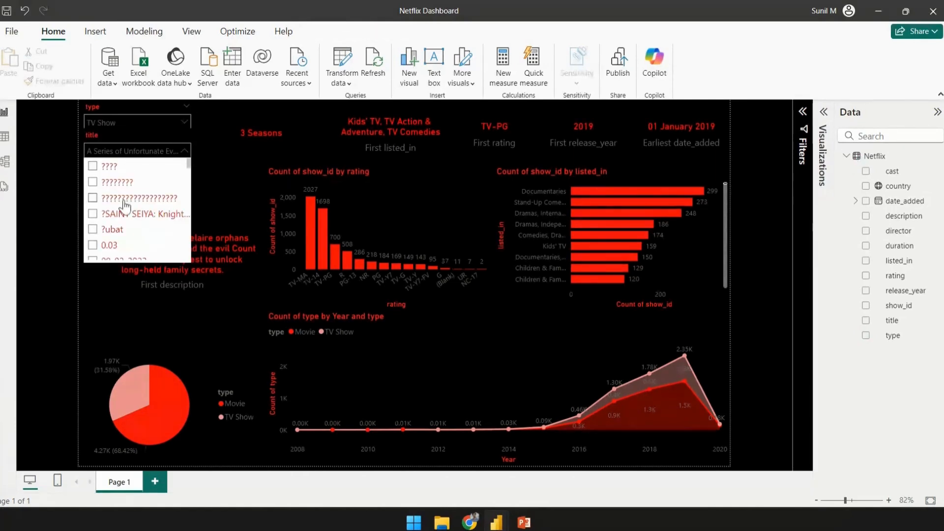
pyautogui.scroll(-3, 132, 178)
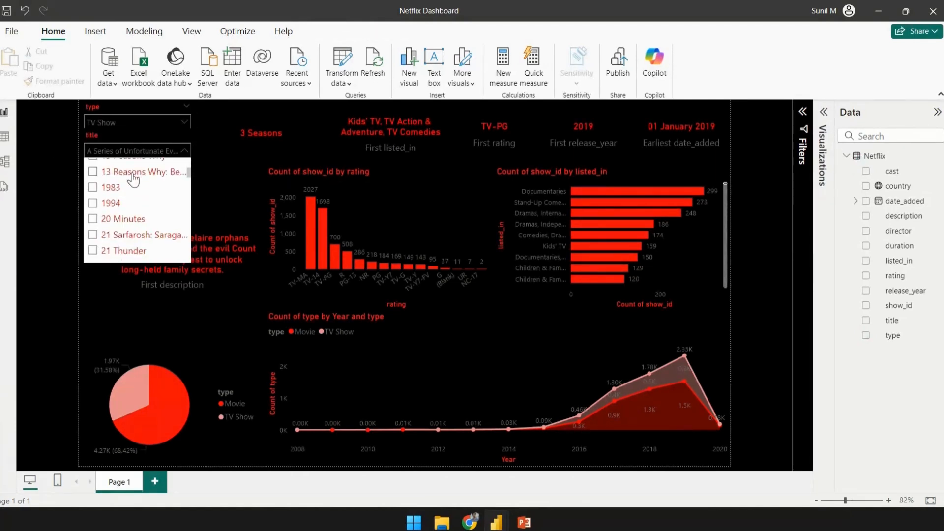
pyautogui.click(120, 124)
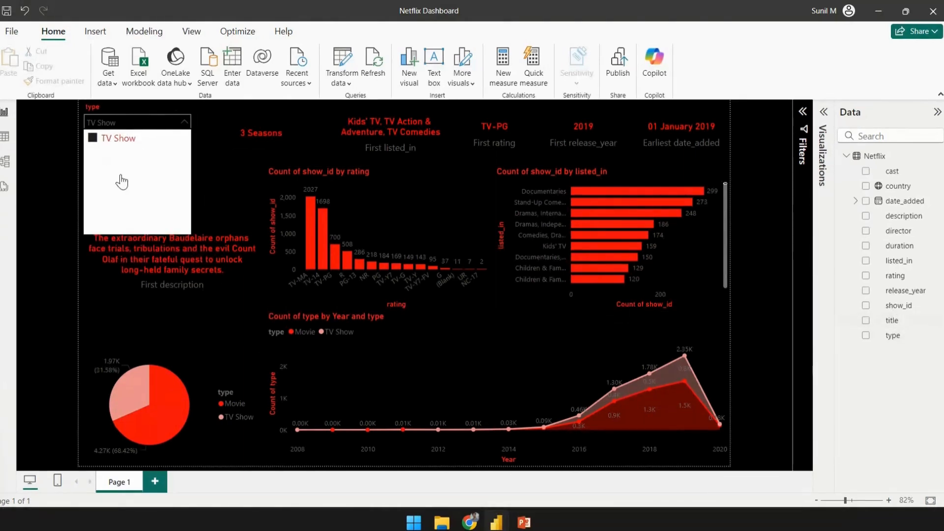
pyautogui.click(37, 147)
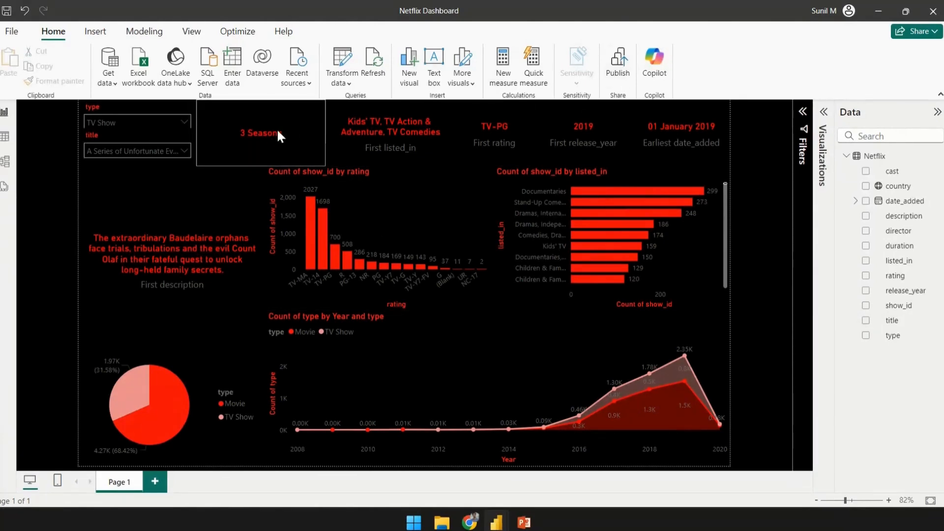
pyautogui.click(132, 150)
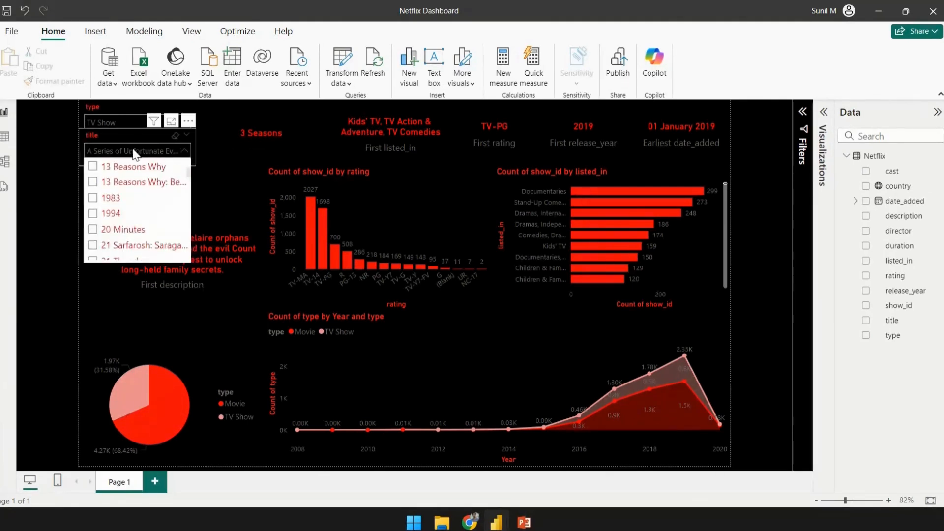
pyautogui.click(93, 230)
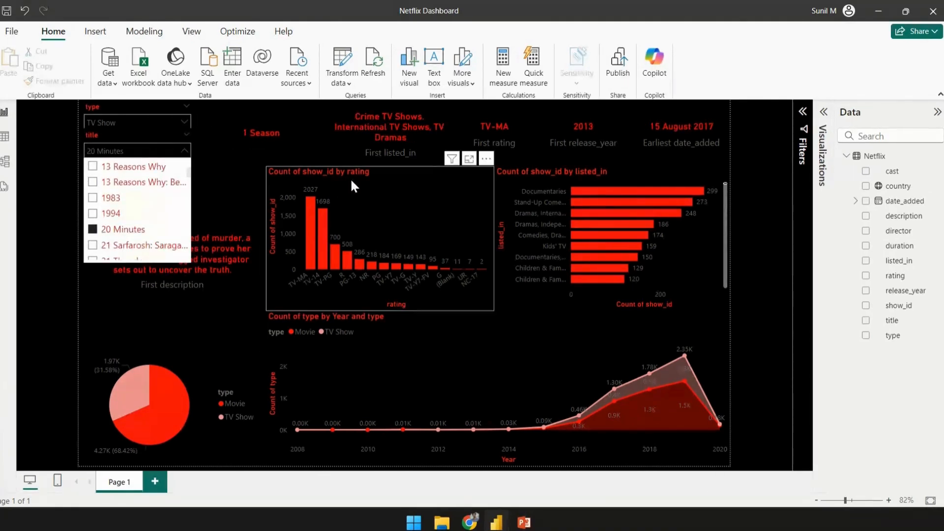
pyautogui.click(32, 165)
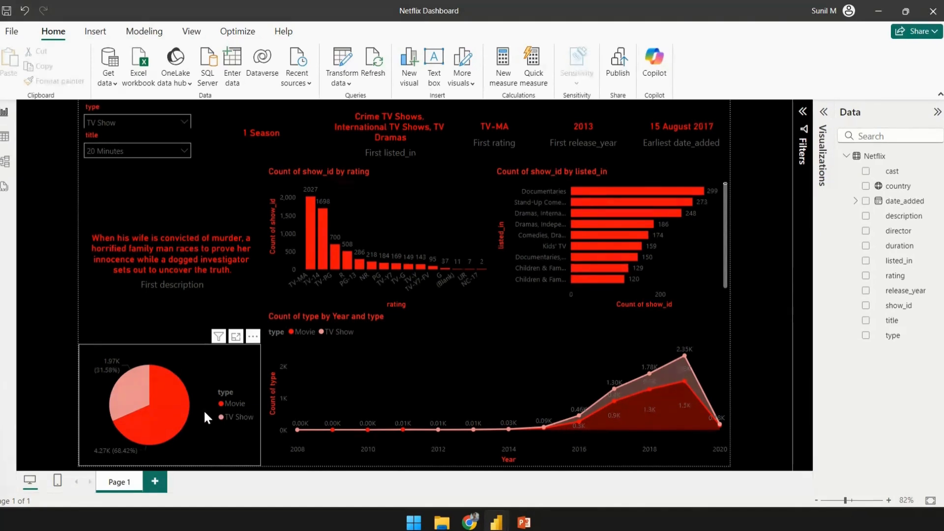
pyautogui.click(92, 365)
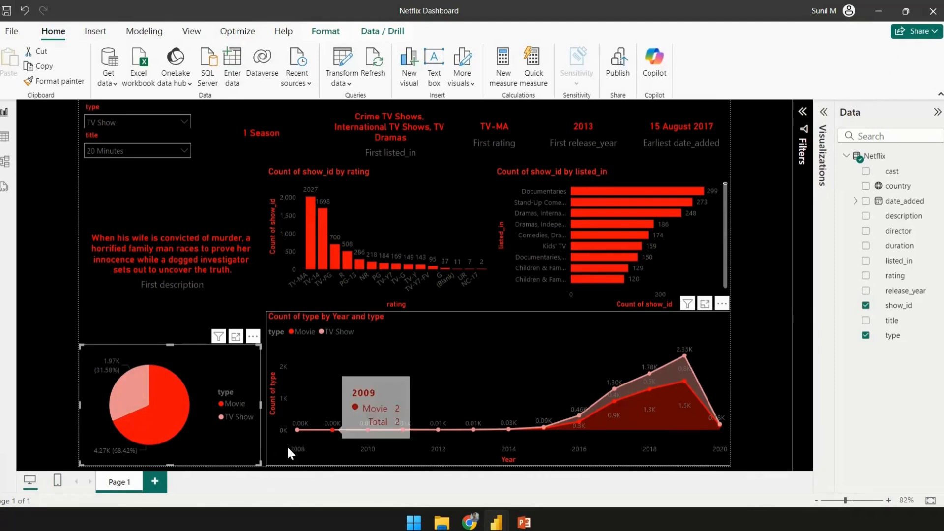
pyautogui.moveTo(651, 400)
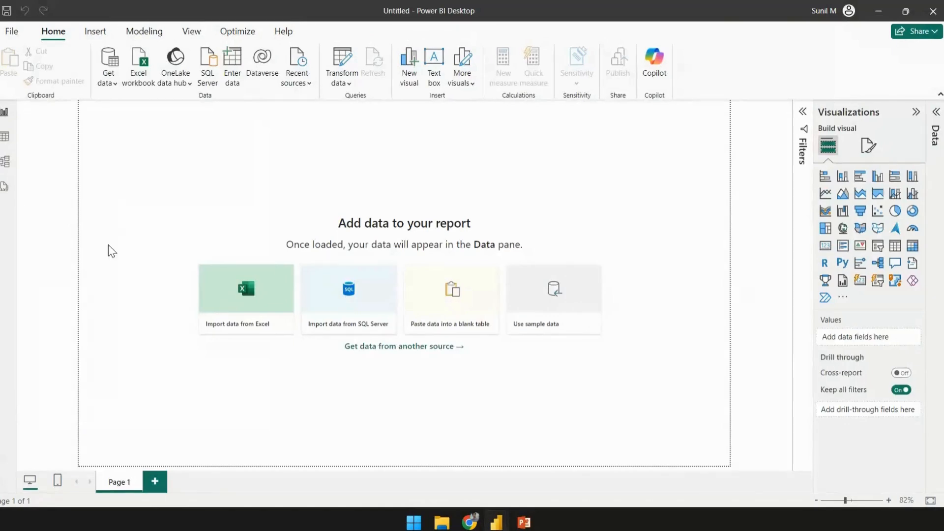
# - Import the Netflix table from the Netflix Data Excel workbook and open it for transformation
pyautogui.click(243, 280)
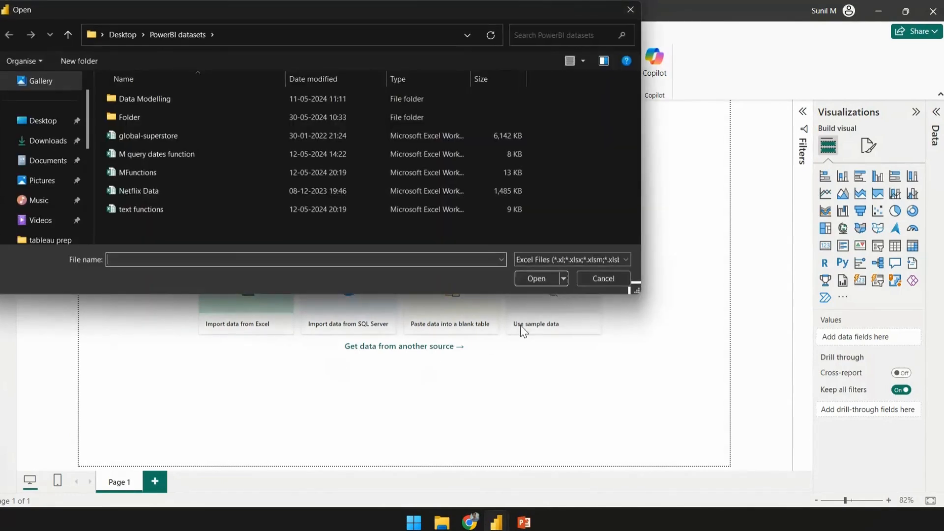
pyautogui.click(147, 200)
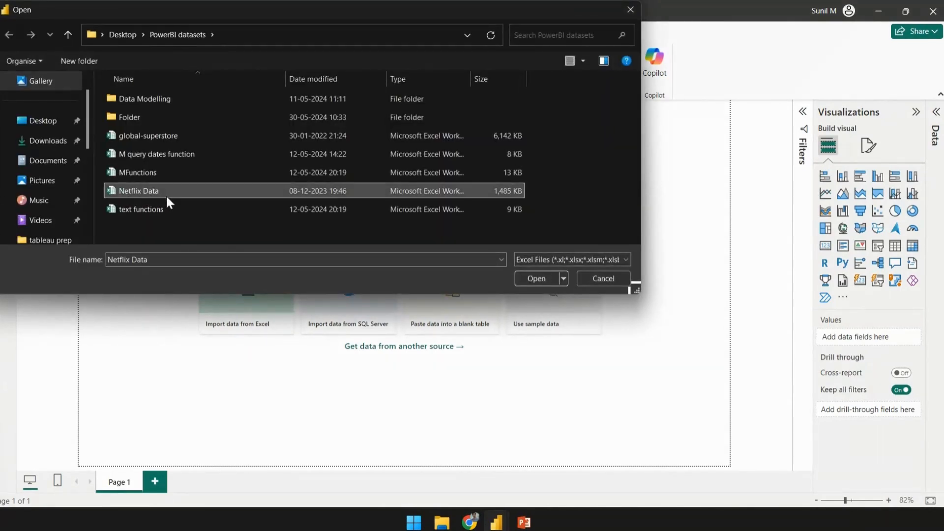
pyautogui.click(540, 279)
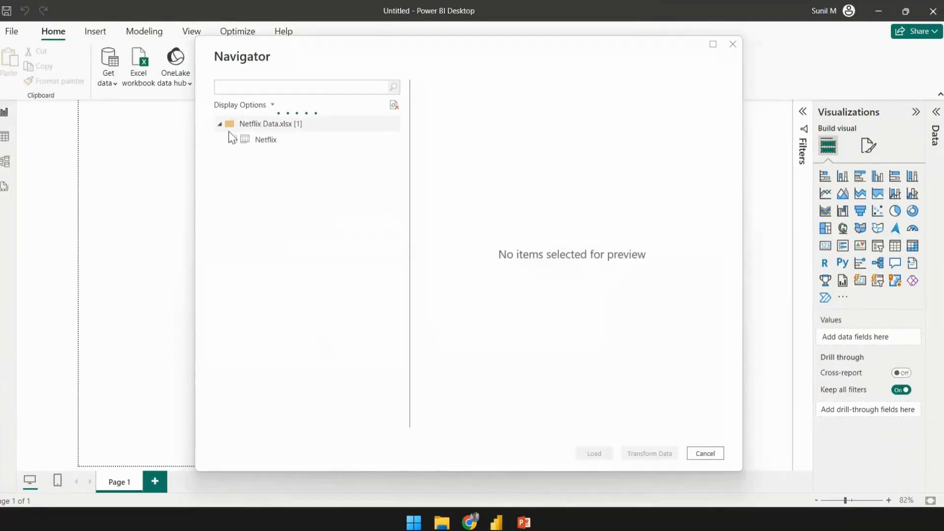
pyautogui.click(235, 142)
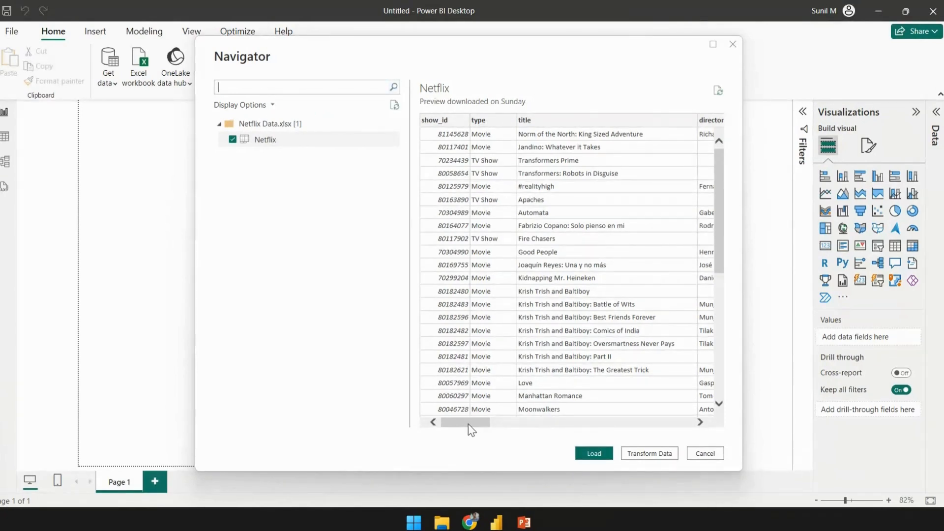
pyautogui.click(665, 453)
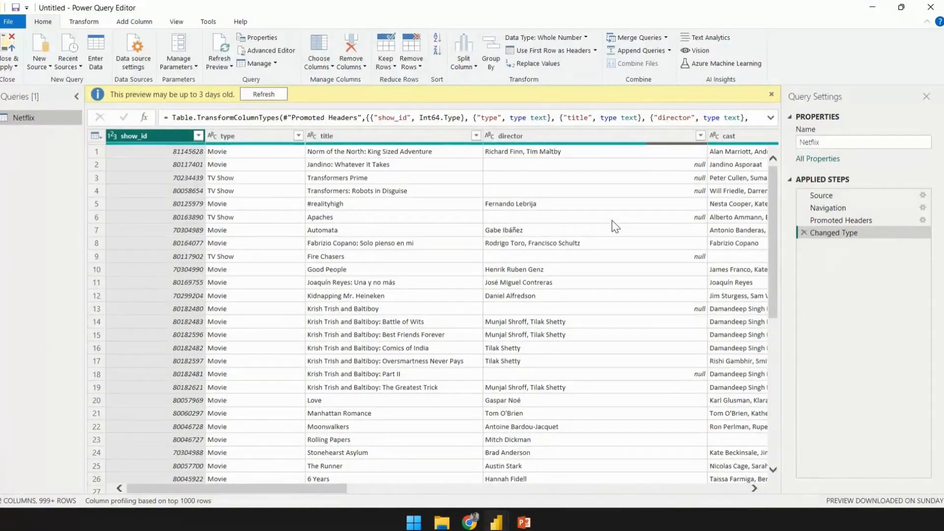
# - Refresh the query preview, then close the editor and apply the query to load the data
pyautogui.click(246, 93)
pyautogui.scroll(-4, 259, 289)
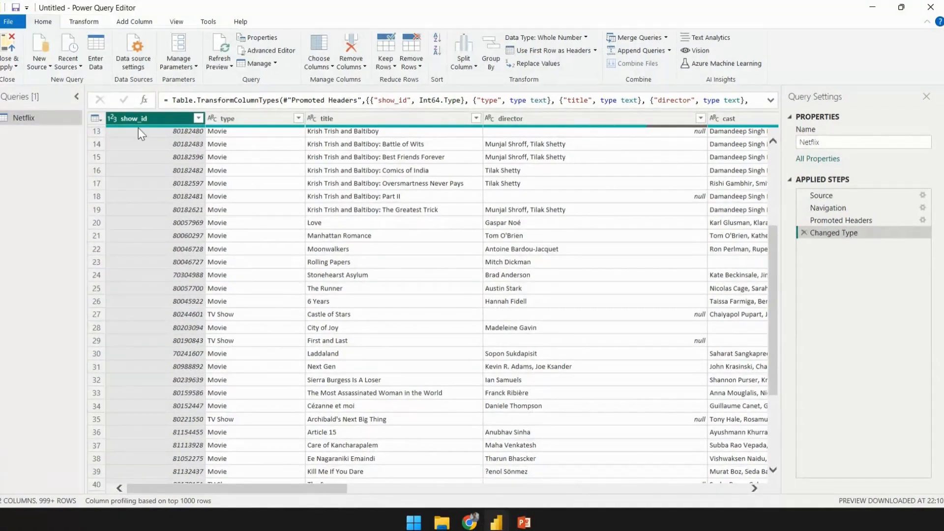
pyautogui.click(7, 66)
pyautogui.click(42, 82)
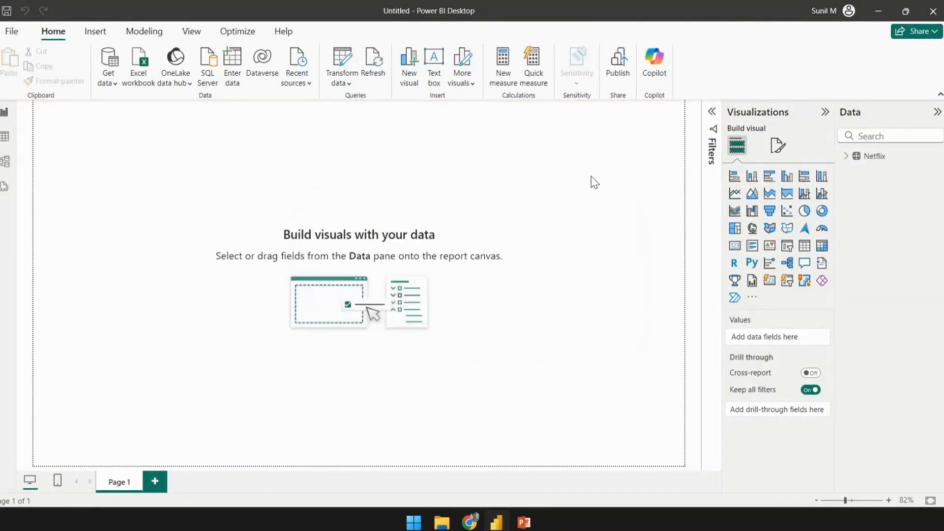
# - Add a slicer on the canvas showing the type field and shrink it to a small box
pyautogui.click(846, 156)
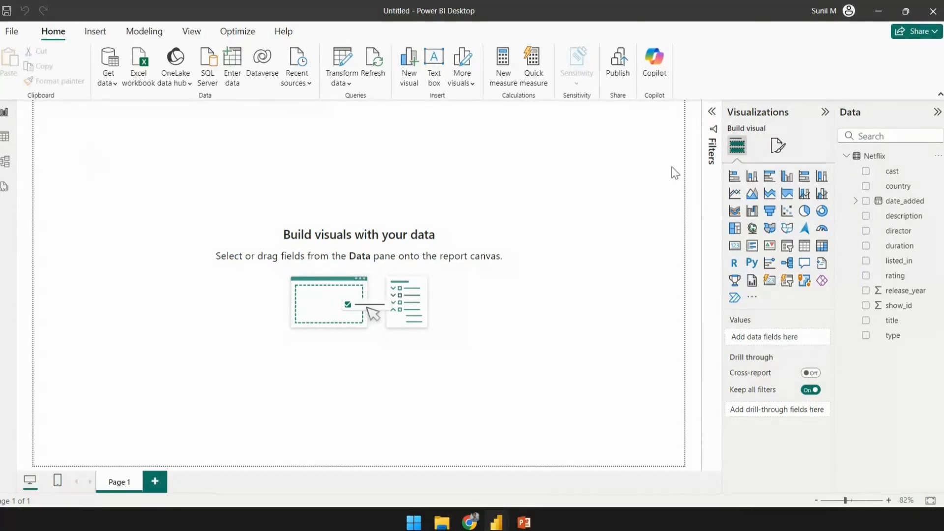
pyautogui.click(787, 247)
pyautogui.moveTo(143, 223); pyautogui.dragTo(156, 170)
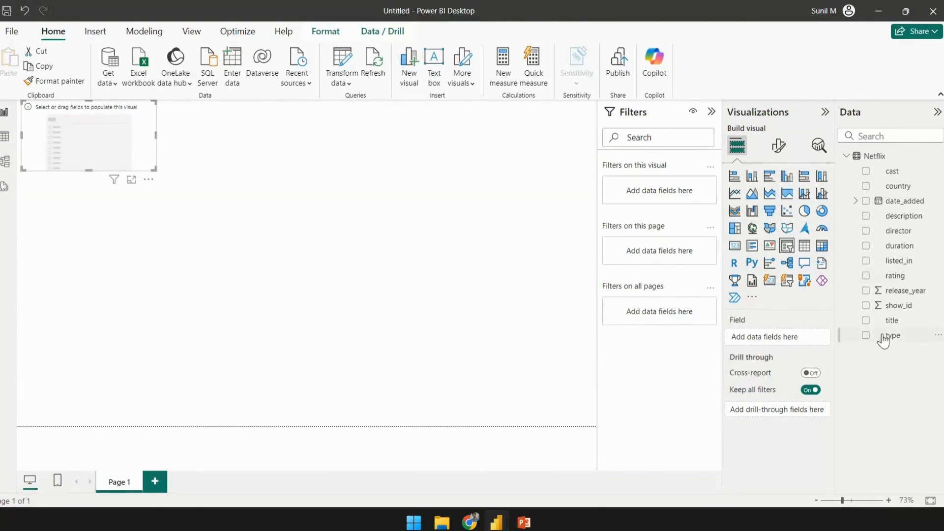
pyautogui.moveTo(894, 335); pyautogui.dragTo(103, 131)
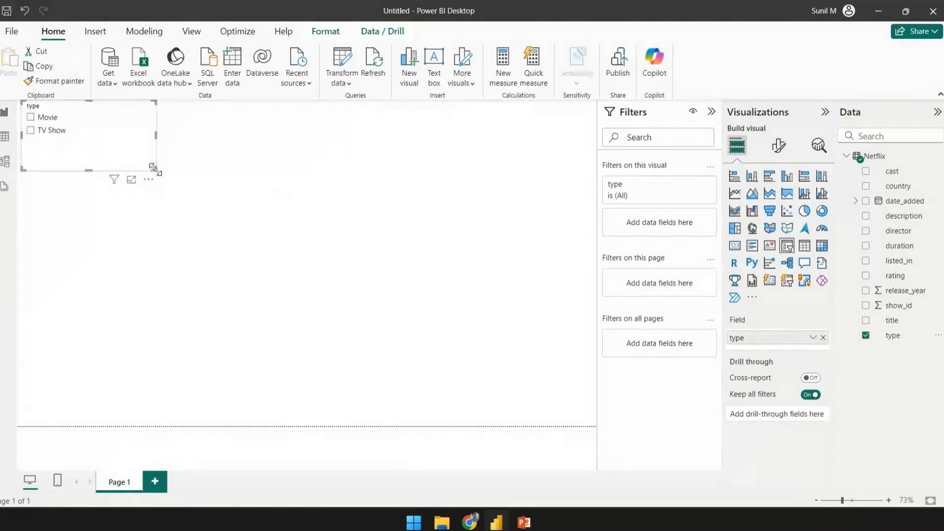
pyautogui.moveTo(154, 168); pyautogui.dragTo(99, 141)
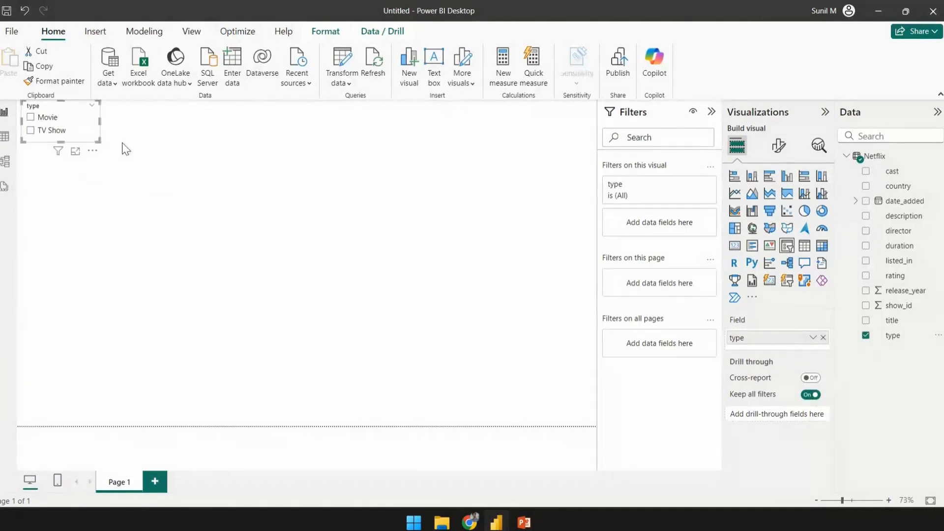
# - Change the type slicer's style to Dropdown in its slicer settings
pyautogui.click(256, 153)
pyautogui.click(76, 119)
pyautogui.click(81, 107)
pyautogui.click(777, 147)
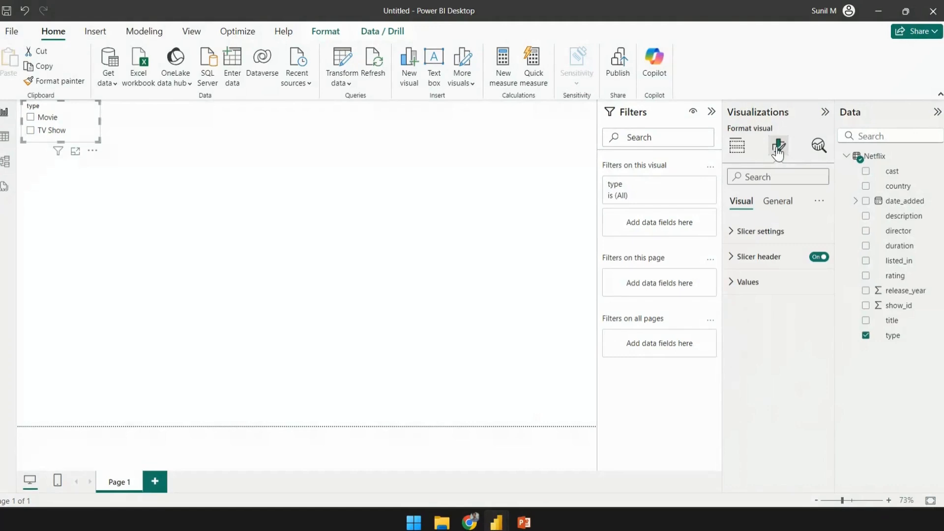
pyautogui.click(731, 232)
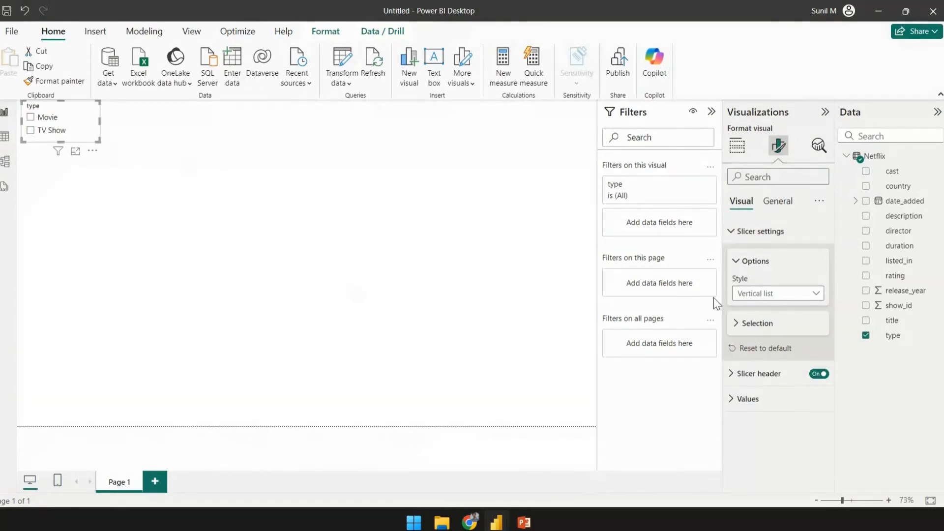
pyautogui.click(761, 297)
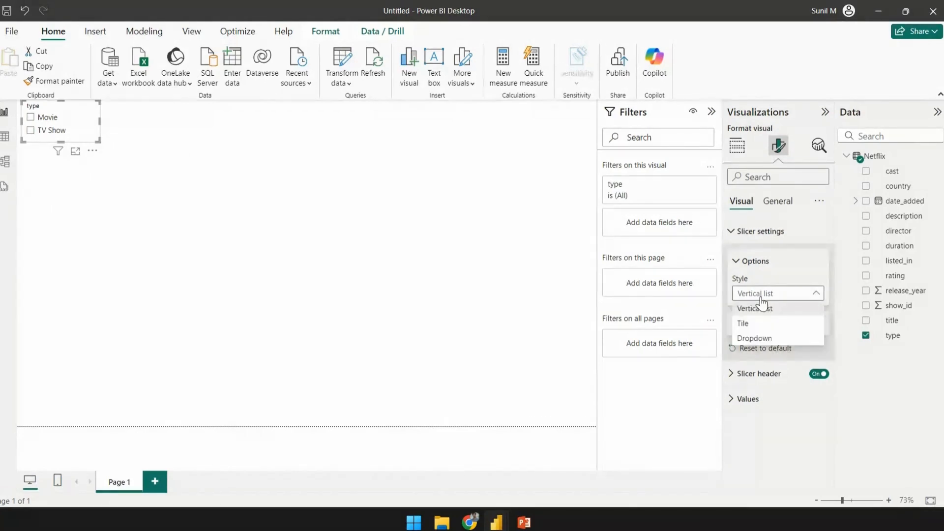
pyautogui.click(755, 338)
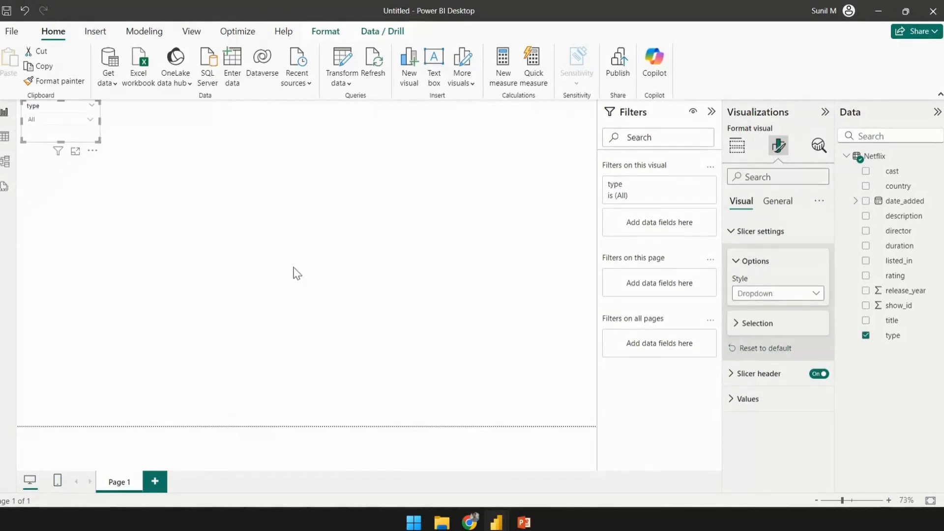
# - Widen the type slicer slightly
pyautogui.click(145, 197)
pyautogui.click(92, 139)
pyautogui.moveTo(94, 140); pyautogui.dragTo(116, 138)
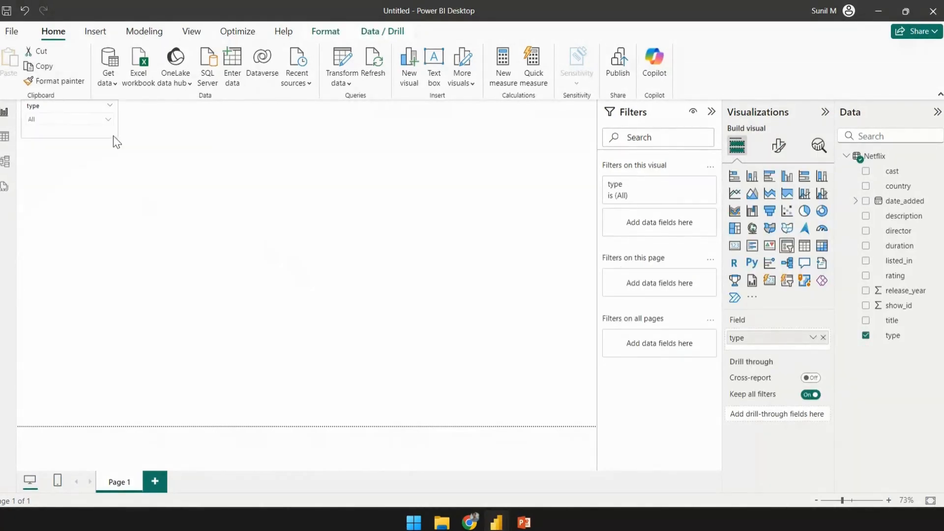
pyautogui.click(56, 123)
pyautogui.click(243, 162)
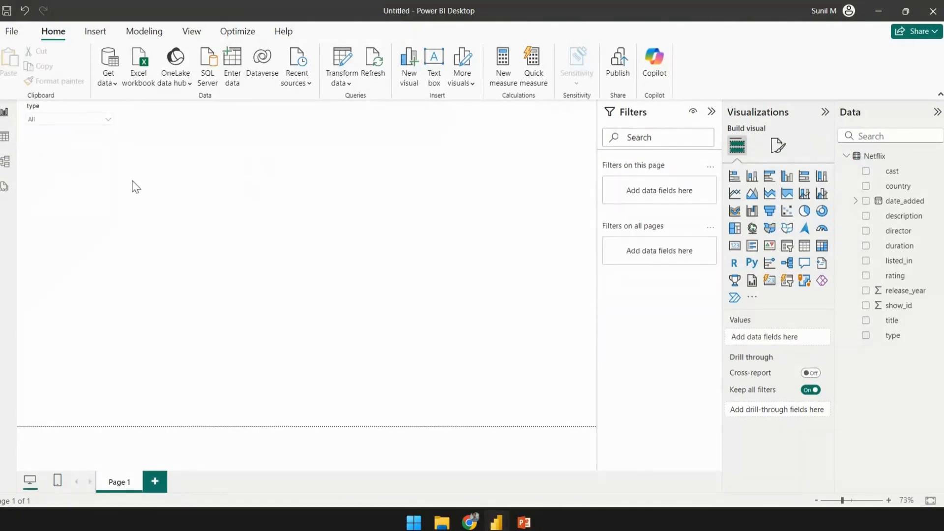
# - Add a second slicer below the type slicer and give it the title field
pyautogui.click(787, 245)
pyautogui.moveTo(69, 242); pyautogui.dragTo(70, 193)
pyautogui.click(116, 202)
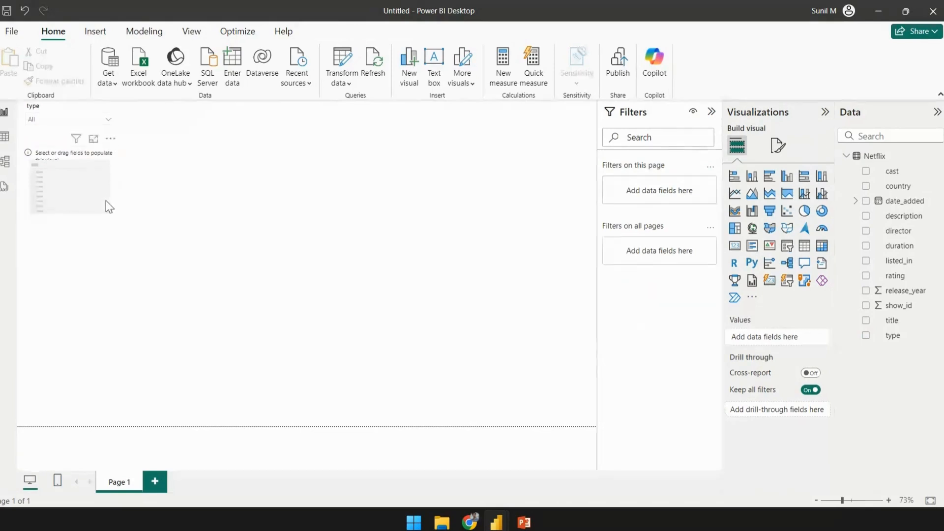
pyautogui.click(105, 201)
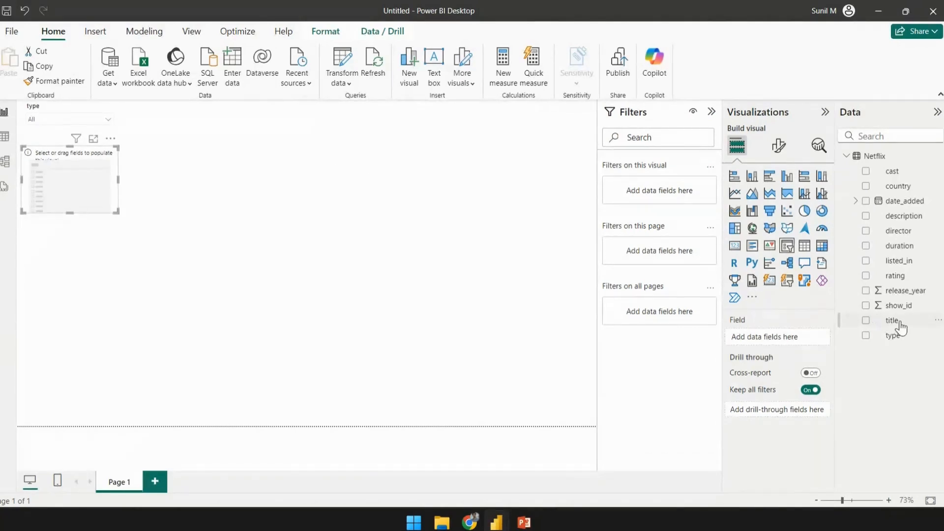
pyautogui.moveTo(892, 320); pyautogui.dragTo(132, 192)
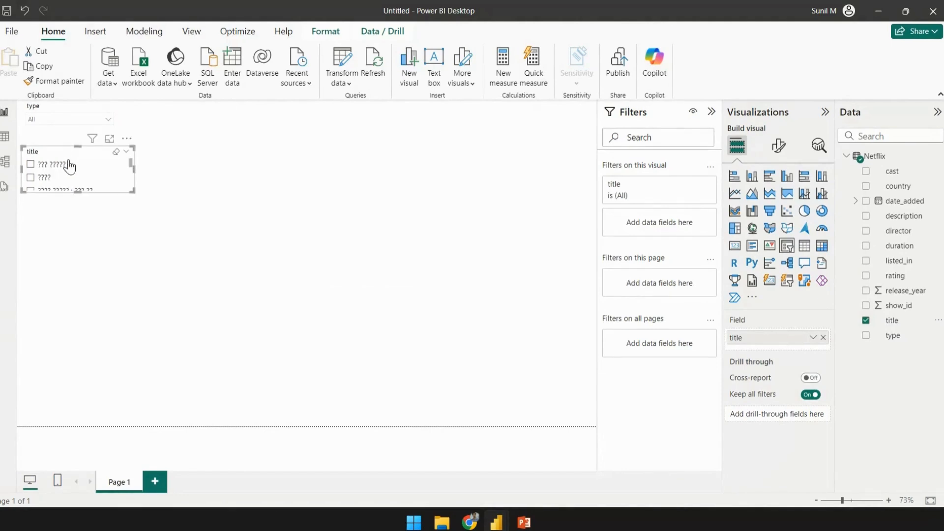
# - Change the title slicer's style to Dropdown in its slicer settings
pyautogui.click(56, 119)
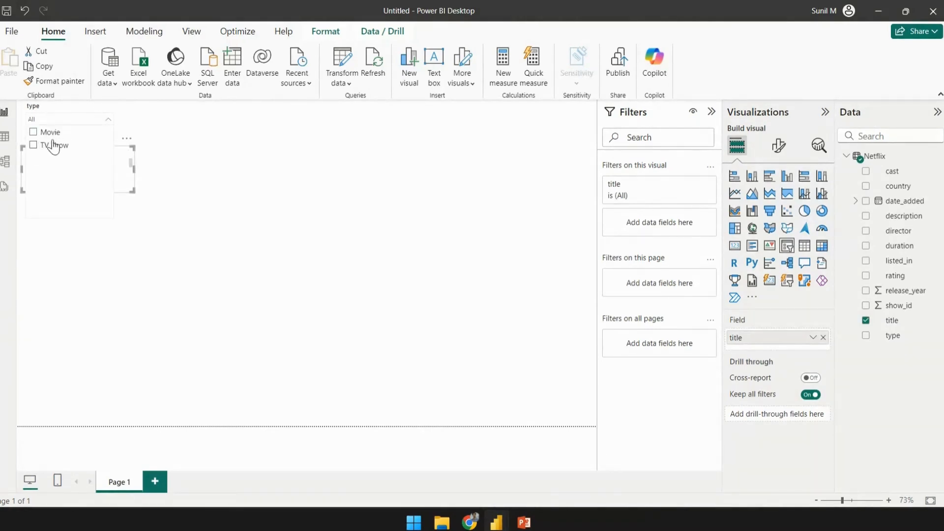
pyautogui.click(226, 144)
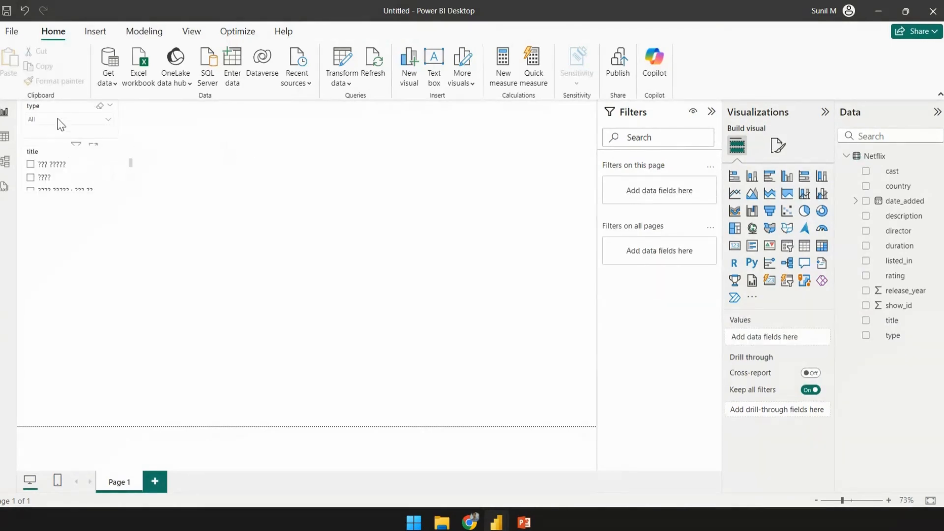
pyautogui.click(99, 178)
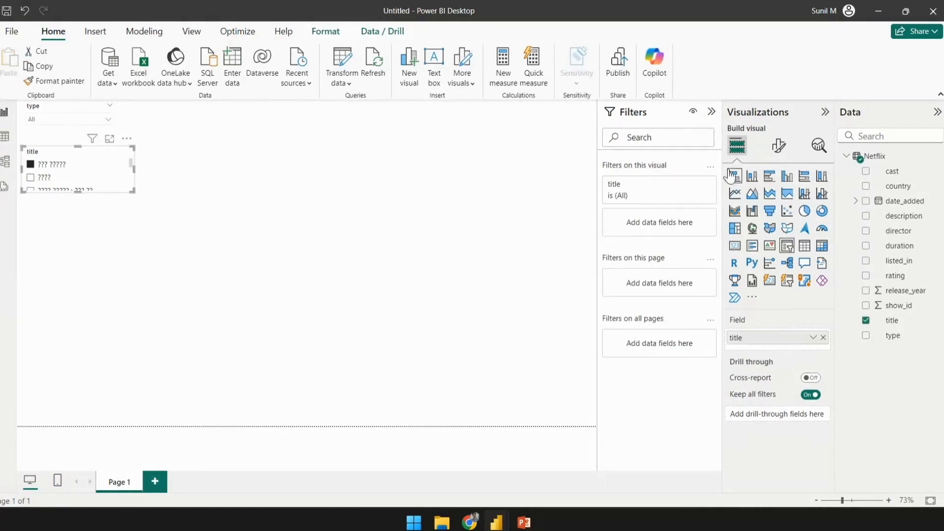
pyautogui.click(778, 147)
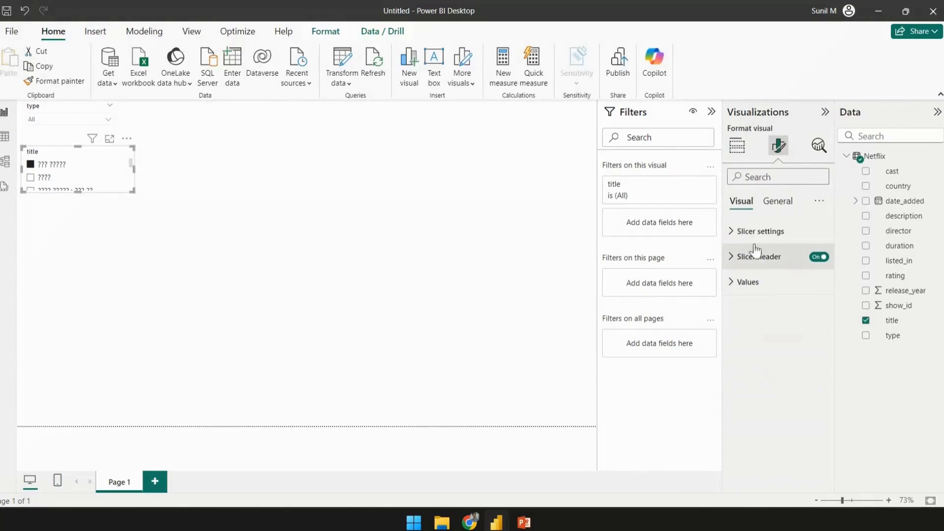
pyautogui.click(757, 232)
pyautogui.click(763, 297)
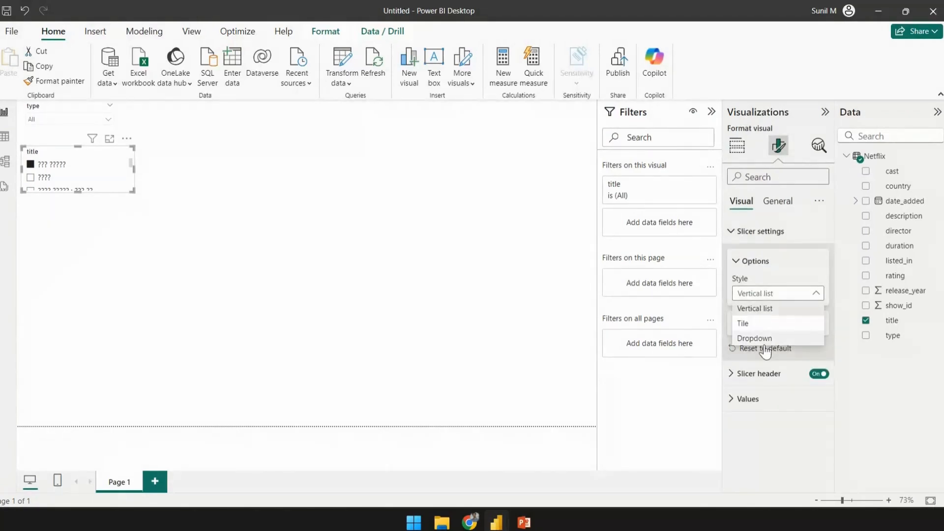
pyautogui.click(765, 339)
pyautogui.click(278, 298)
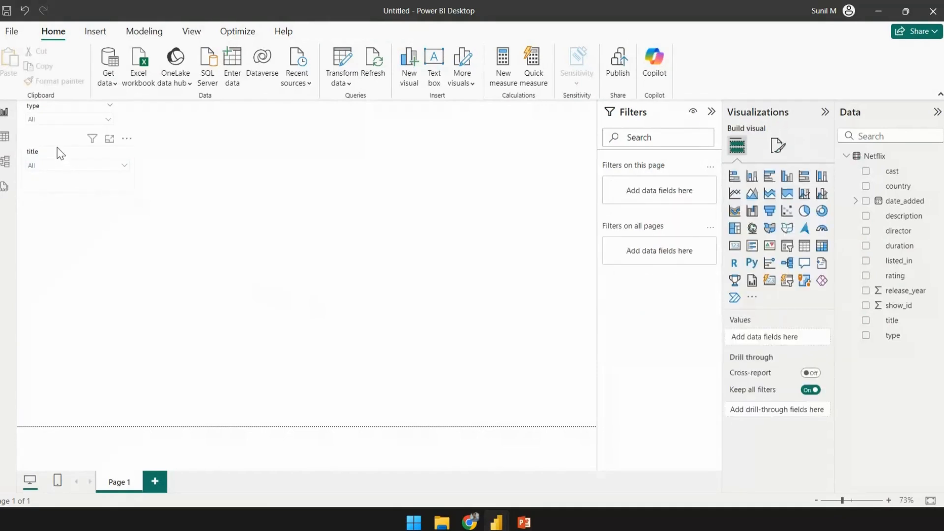
# - Shrink the title slicer slightly to match the type slicer
pyautogui.click(60, 154)
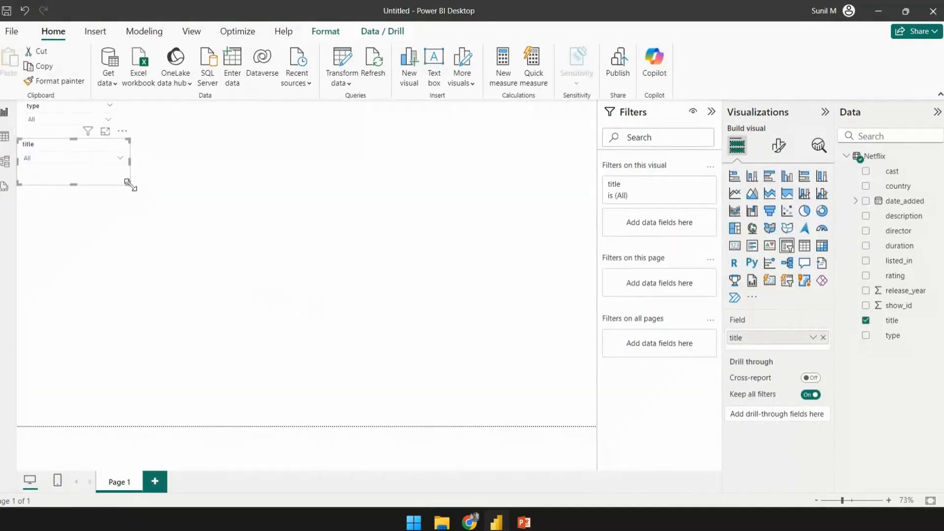
pyautogui.moveTo(130, 185)
pyautogui.mouseDown()
pyautogui.moveTo(105, 182)
pyautogui.moveTo(119, 178)
pyautogui.mouseUp()
pyautogui.click(264, 160)
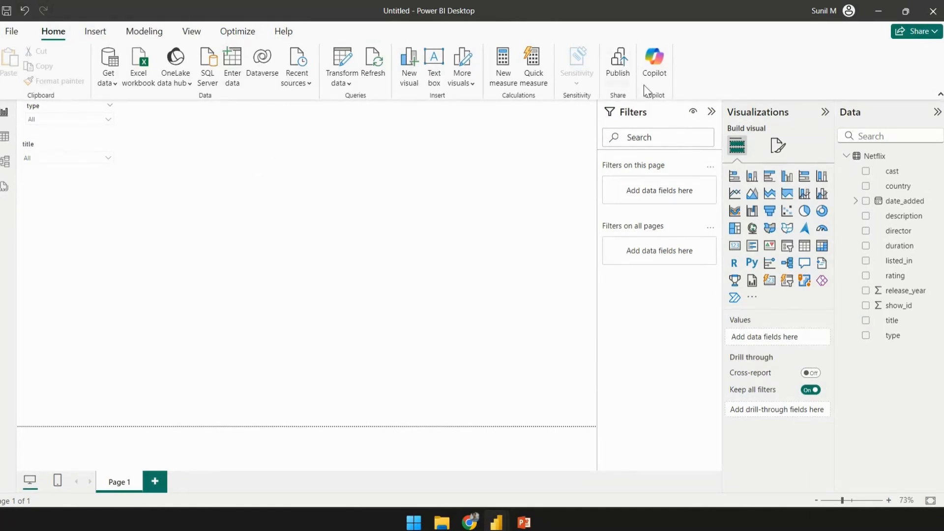
# - Add a card beside the slicers at the top of the page showing the duration field
pyautogui.click(735, 245)
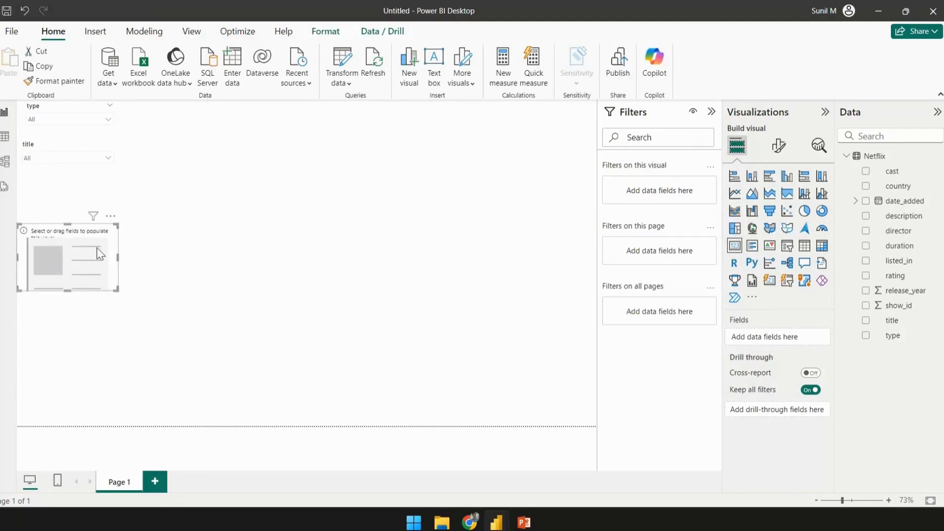
pyautogui.moveTo(96, 247); pyautogui.dragTo(198, 123)
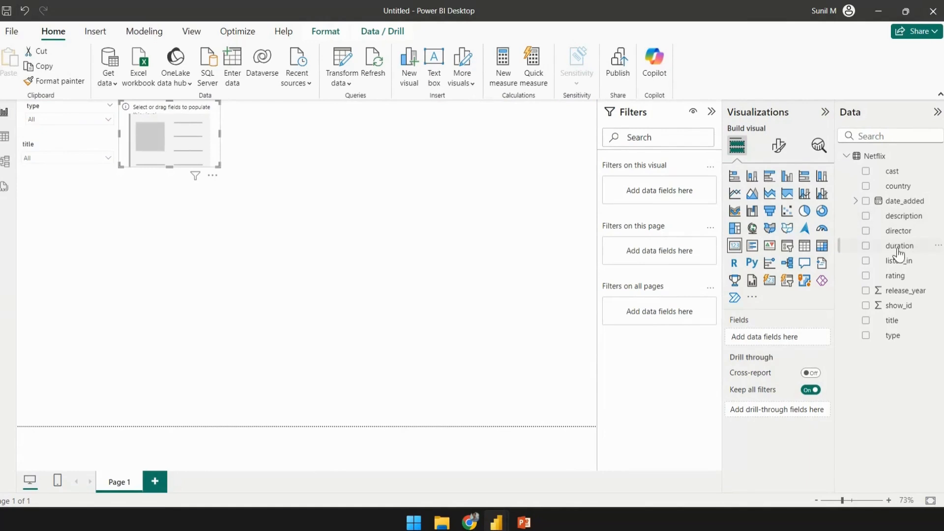
pyautogui.moveTo(899, 246); pyautogui.dragTo(225, 162)
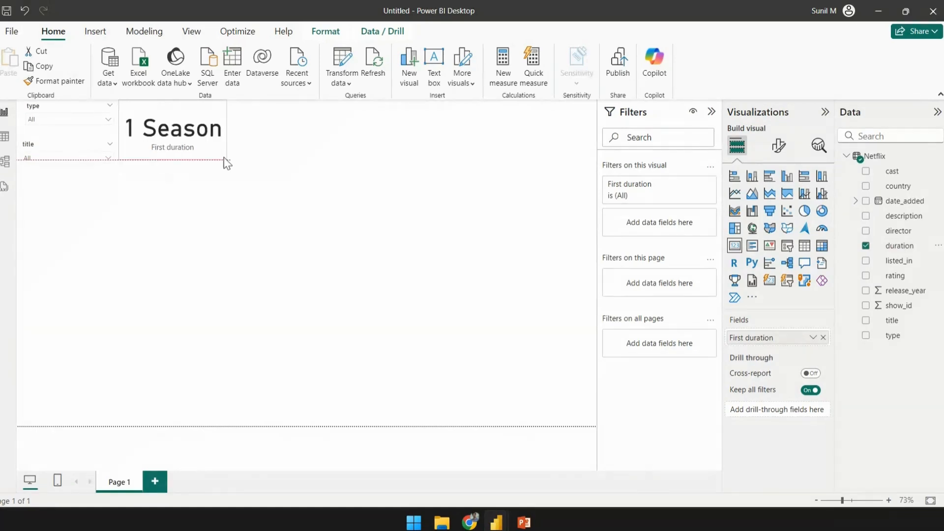
pyautogui.click(293, 158)
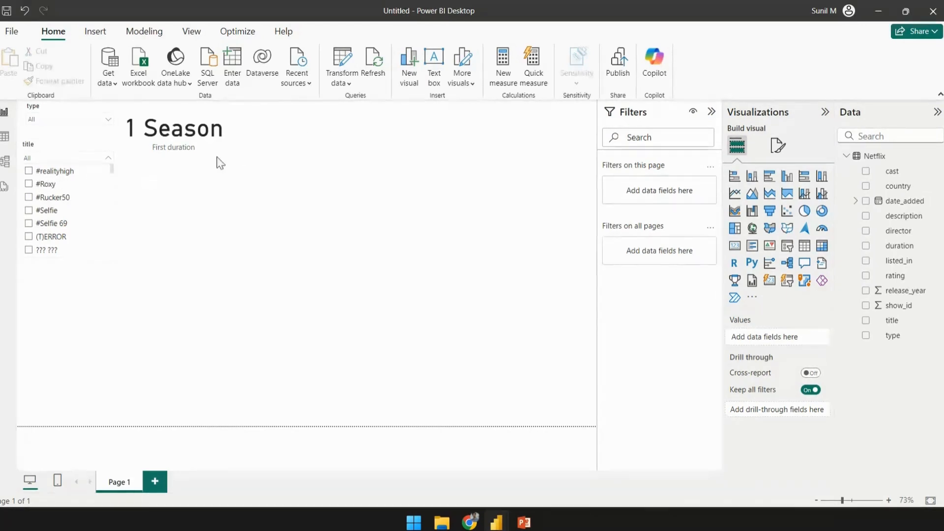
# - Add a second card to the right of the duration card showing the listed_in field
pyautogui.click(187, 214)
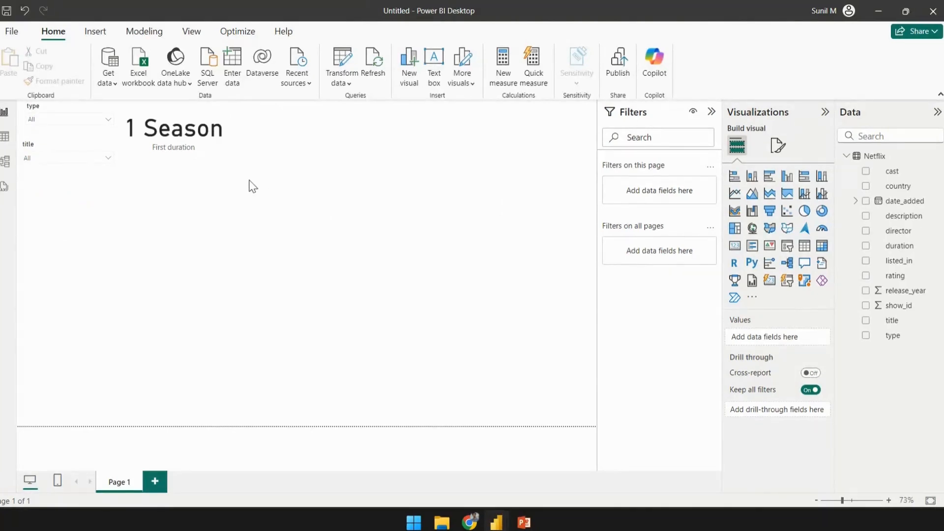
pyautogui.click(735, 246)
pyautogui.moveTo(69, 248); pyautogui.dragTo(273, 123)
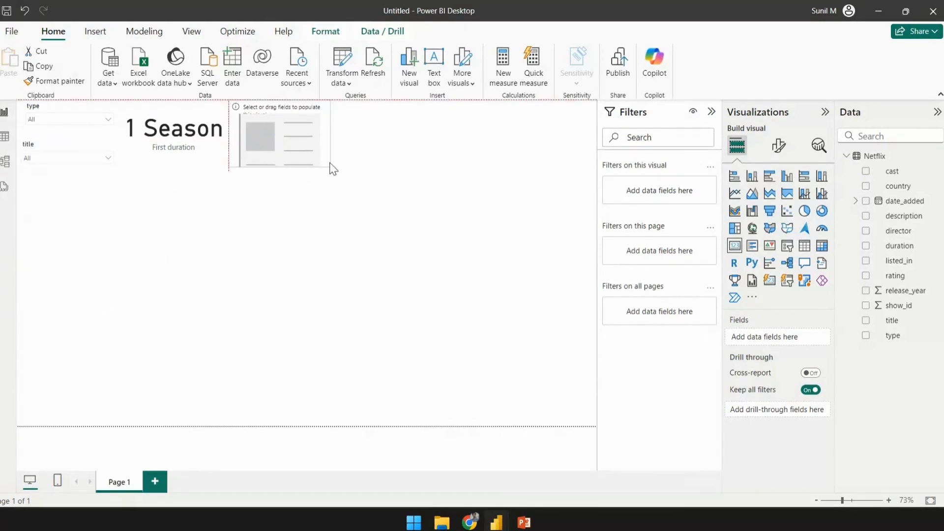
pyautogui.moveTo(329, 166); pyautogui.dragTo(329, 160)
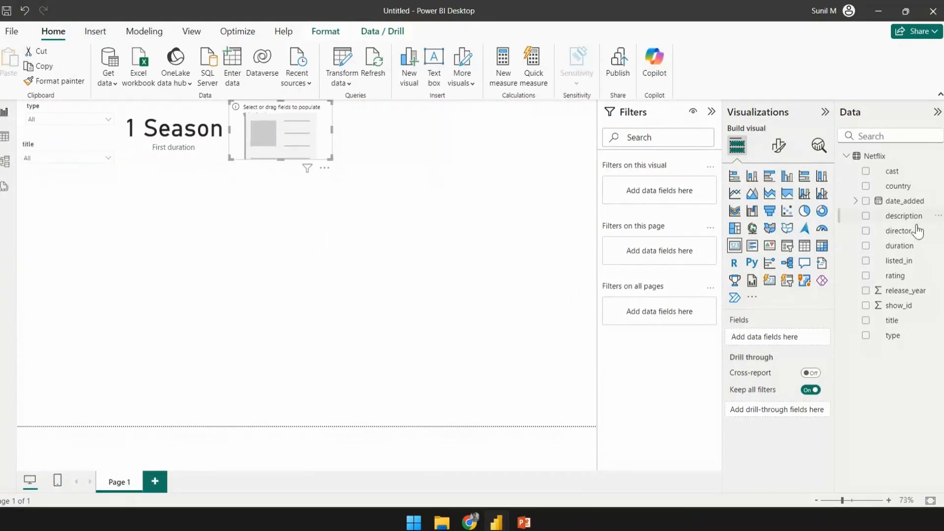
pyautogui.moveTo(899, 261); pyautogui.dragTo(306, 157)
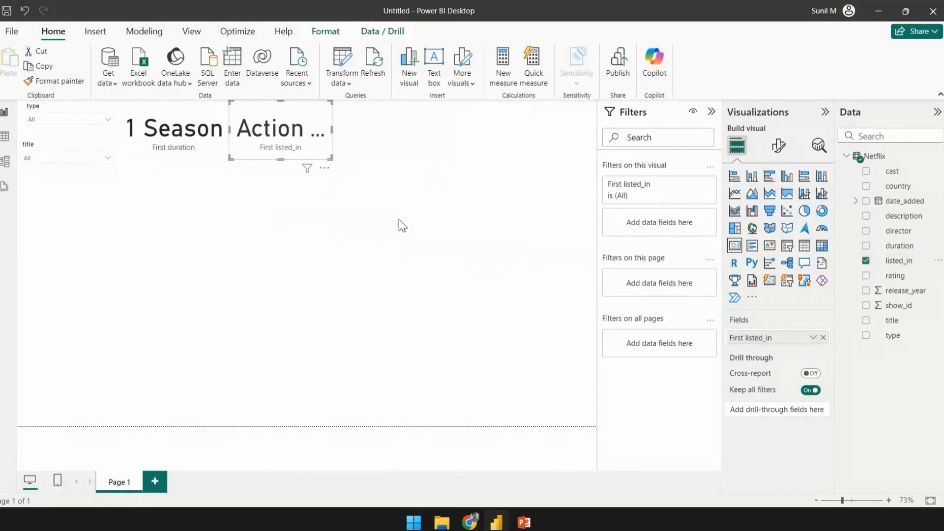
pyautogui.click(422, 199)
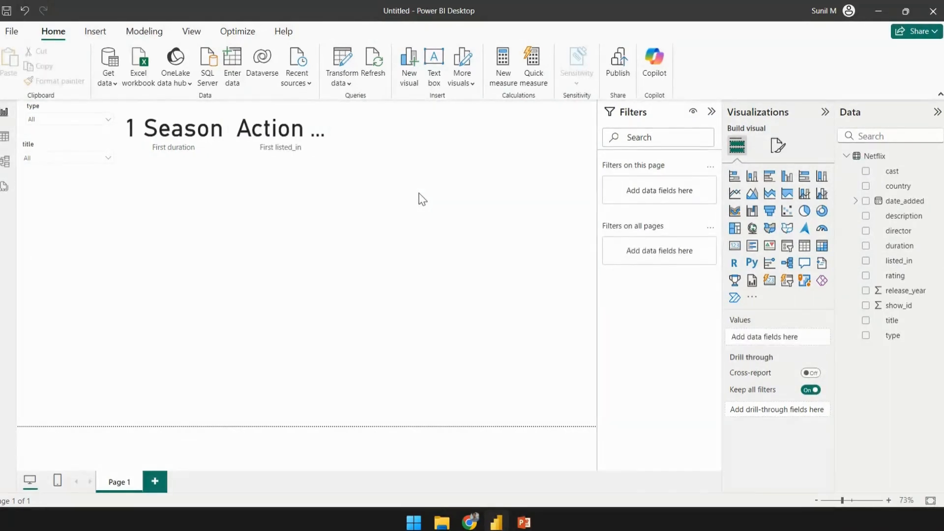
# - Add a third card to the right of the listed_in card showing the rating field
pyautogui.click(735, 245)
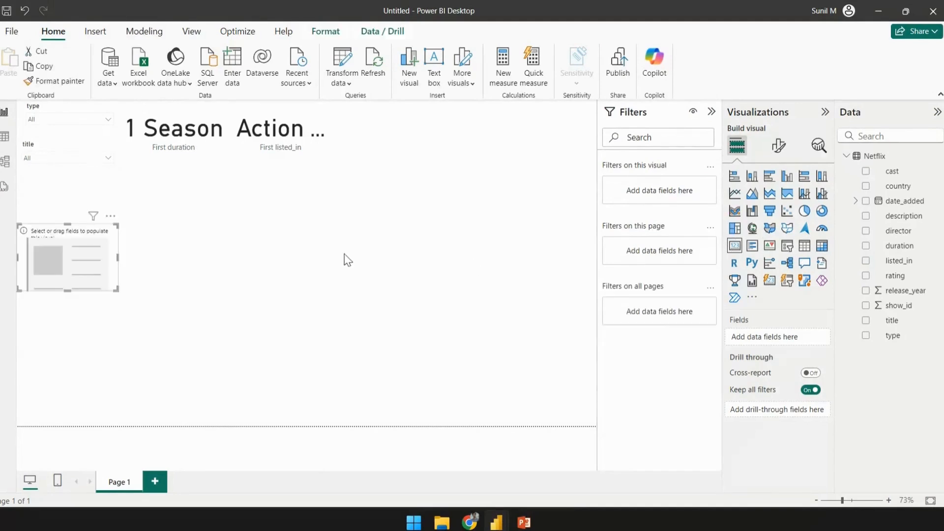
pyautogui.moveTo(85, 261); pyautogui.dragTo(408, 137)
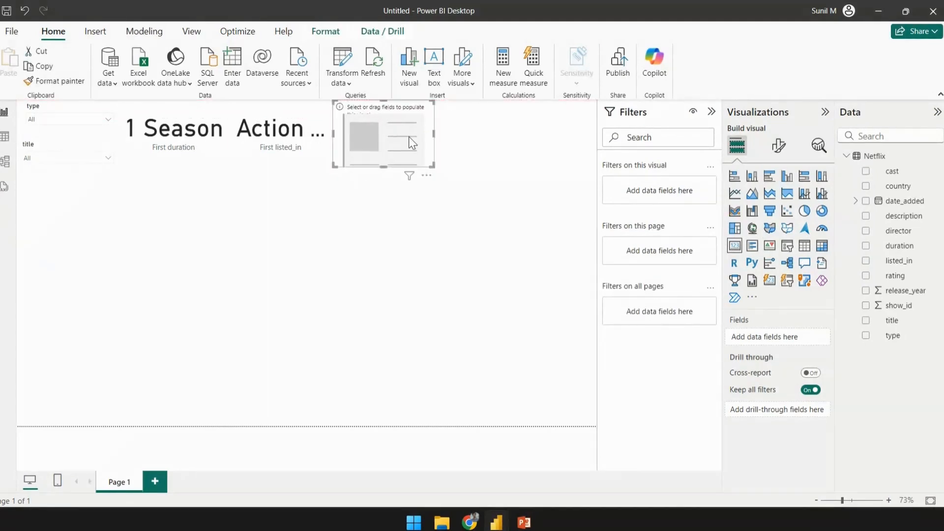
pyautogui.moveTo(895, 275); pyautogui.dragTo(418, 148)
pyautogui.click(479, 200)
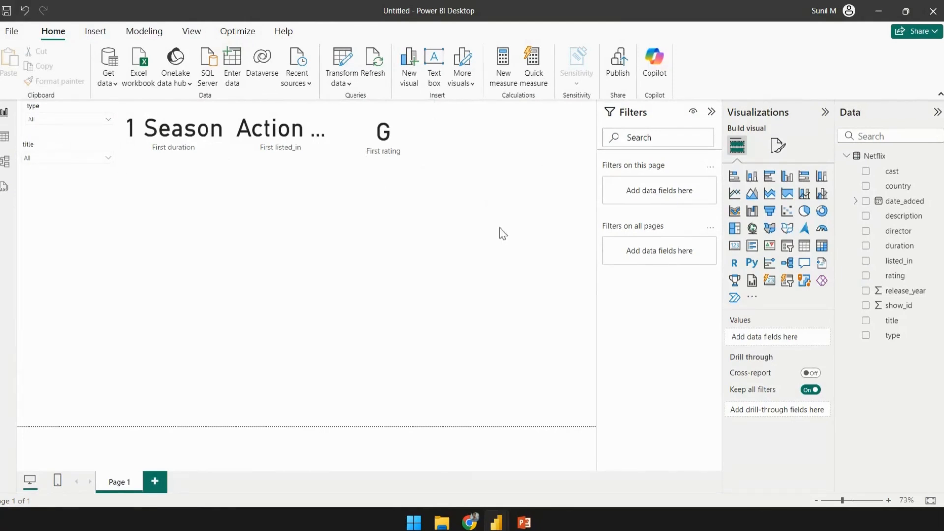
# - Add a fourth card showing the Year of date_added's hierarchy, counted, and shrink it slightly
pyautogui.click(735, 245)
pyautogui.moveTo(112, 240); pyautogui.dragTo(480, 131)
pyautogui.click(441, 254)
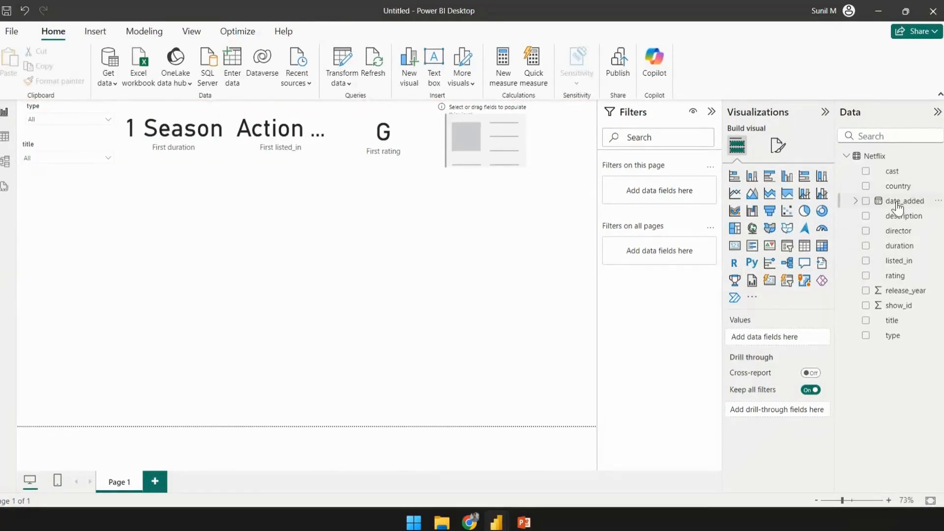
pyautogui.click(855, 202)
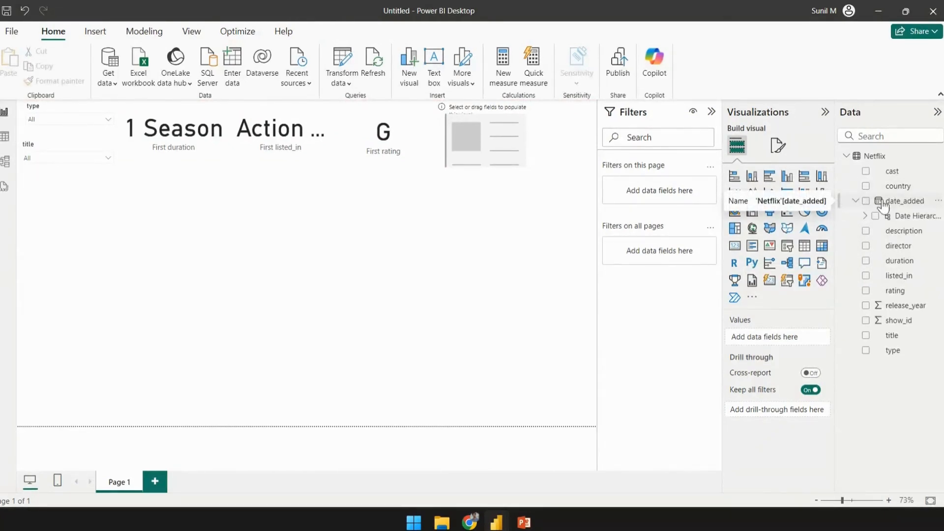
pyautogui.click(864, 216)
pyautogui.moveTo(903, 235); pyautogui.dragTo(491, 163)
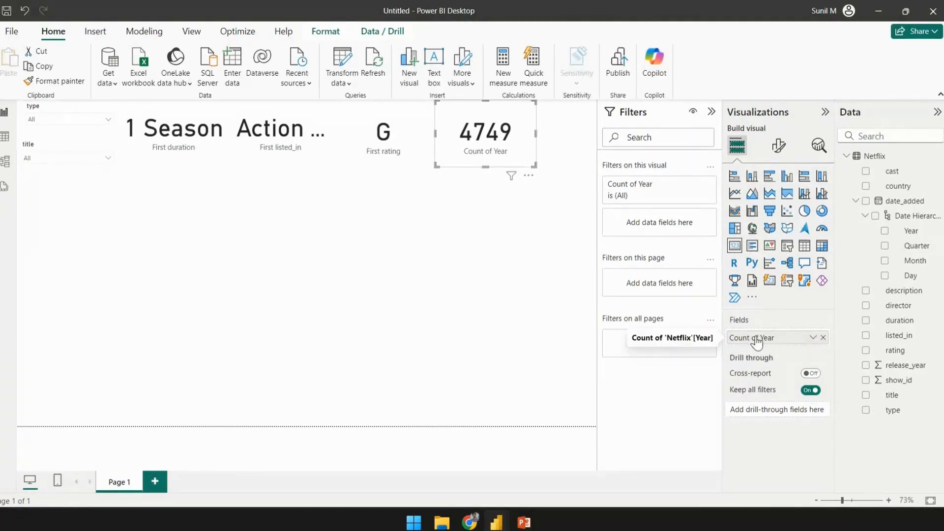
pyautogui.click(813, 338)
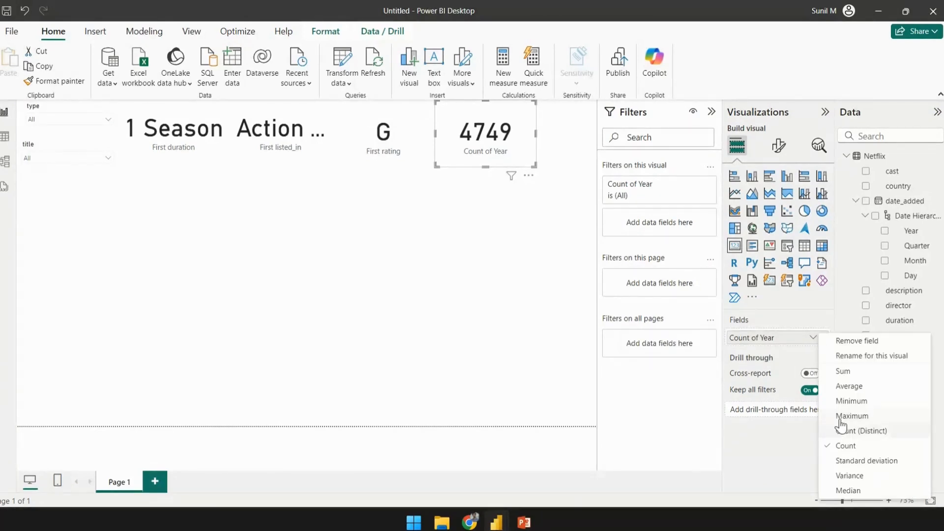
pyautogui.click(540, 374)
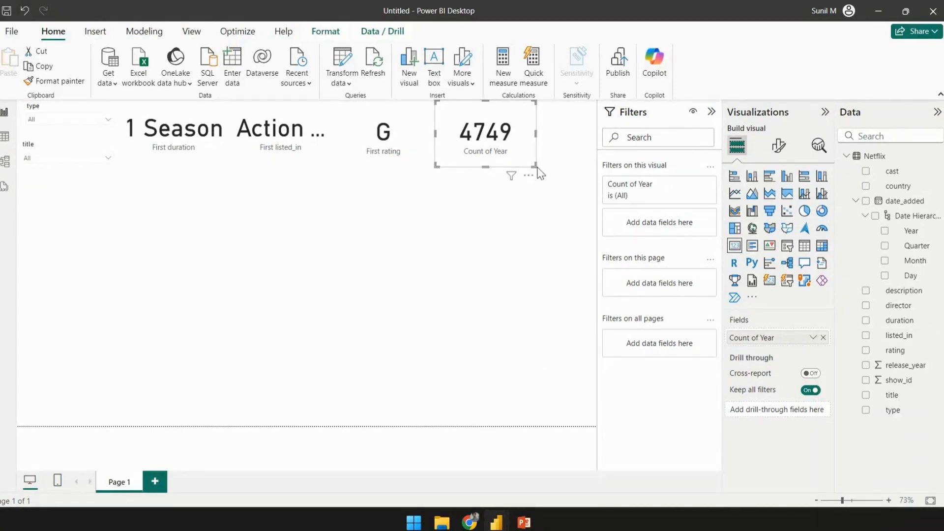
pyautogui.moveTo(535, 167); pyautogui.dragTo(532, 159)
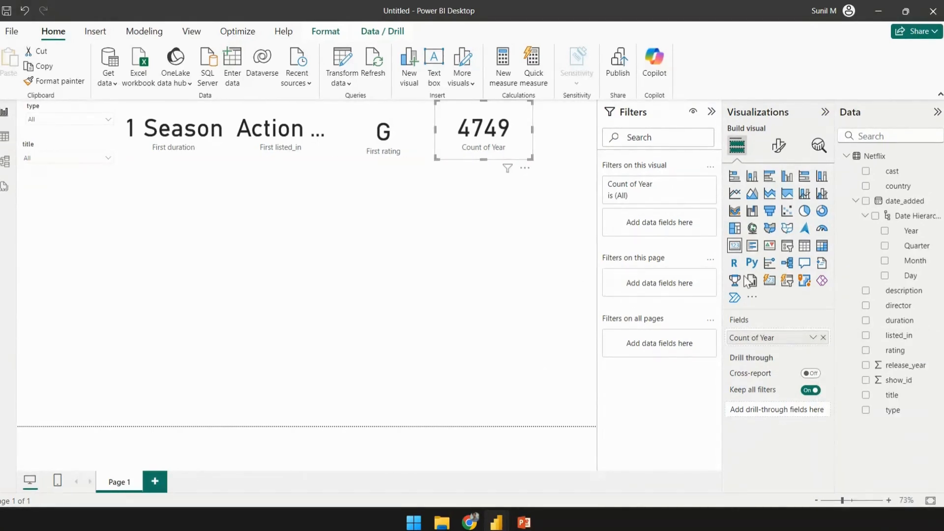
pyautogui.click(502, 270)
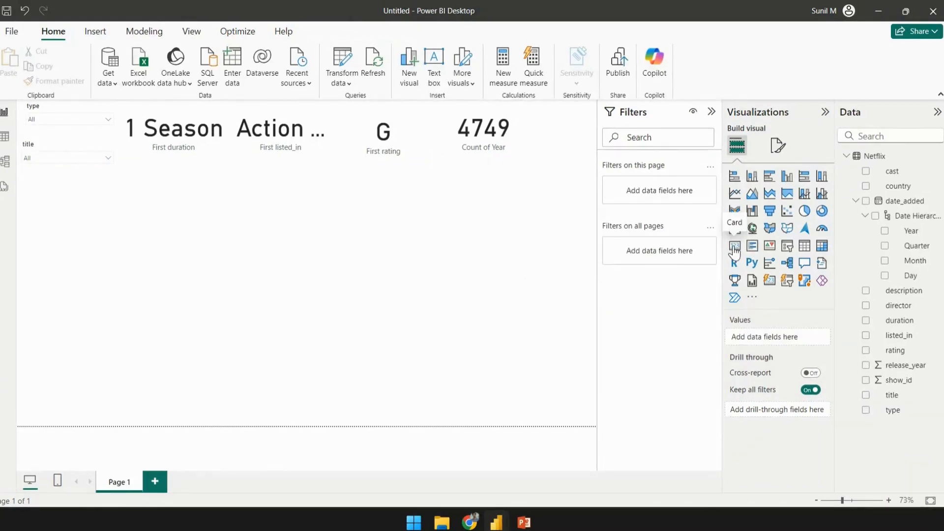
# - Add a new card below the Year card, trying release_year in it and removing the field again
pyautogui.click(735, 245)
pyautogui.moveTo(74, 264); pyautogui.dragTo(513, 219)
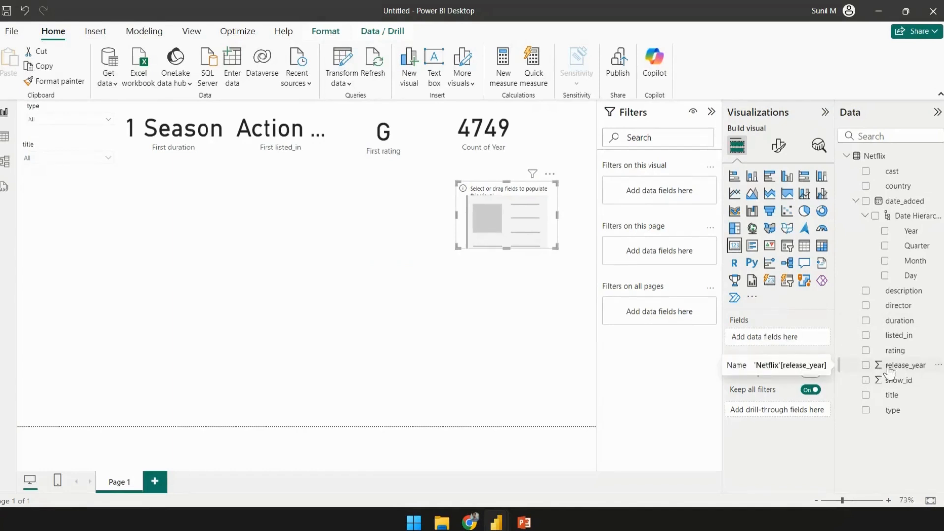
pyautogui.moveTo(899, 372); pyautogui.dragTo(520, 228)
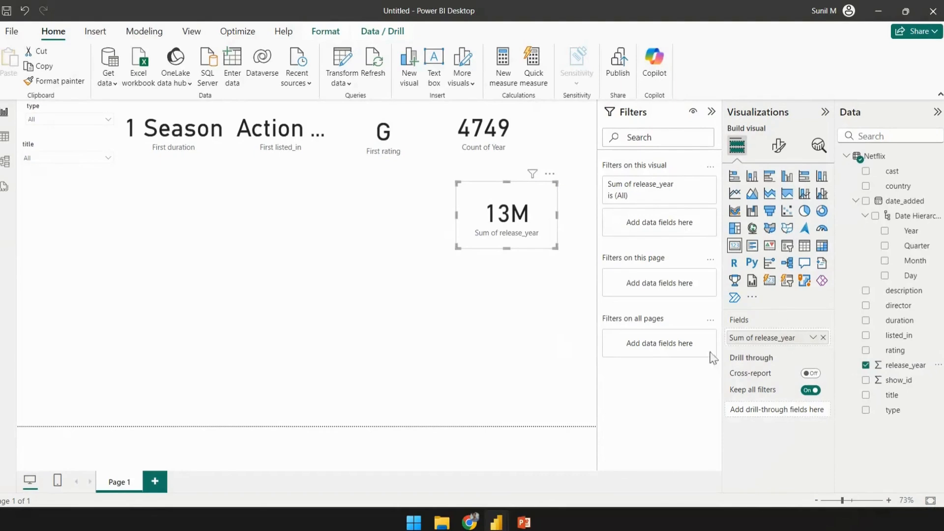
pyautogui.click(823, 337)
pyautogui.click(510, 356)
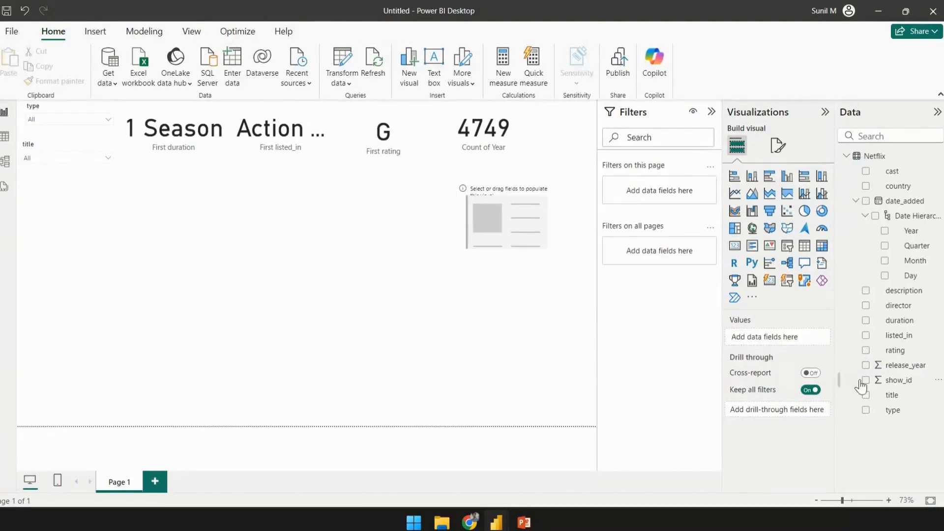
# - Set release_year's summarization to Don't summarize and add it to the empty card below the Year card
pyautogui.click(907, 366)
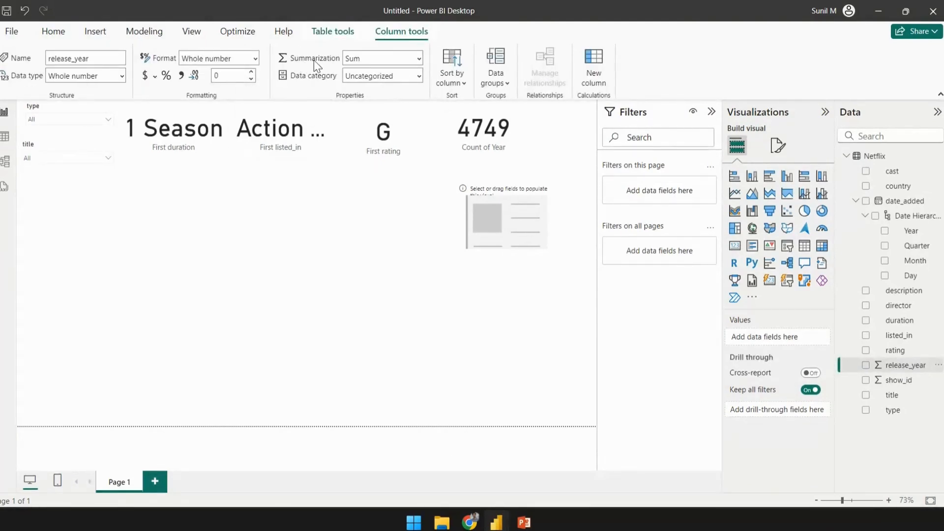
pyautogui.click(418, 59)
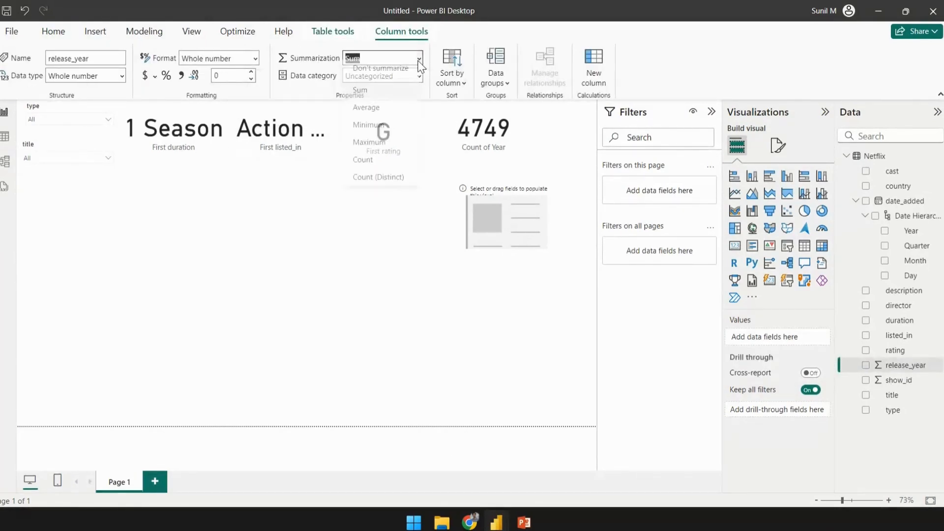
pyautogui.click(374, 91)
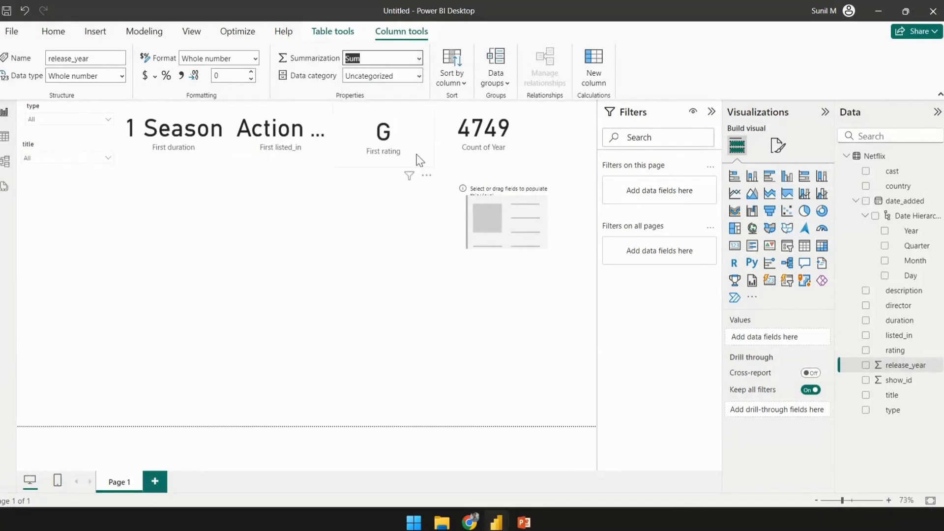
pyautogui.click(325, 235)
pyautogui.moveTo(900, 365); pyautogui.dragTo(522, 222)
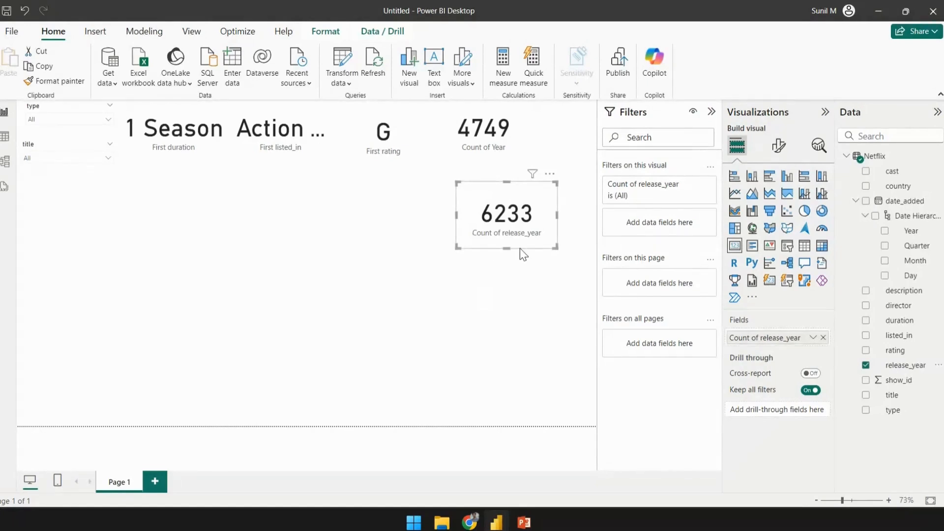
# - Change release_year's data type to Date, widen its card, and dismiss the refresh notice
pyautogui.click(893, 367)
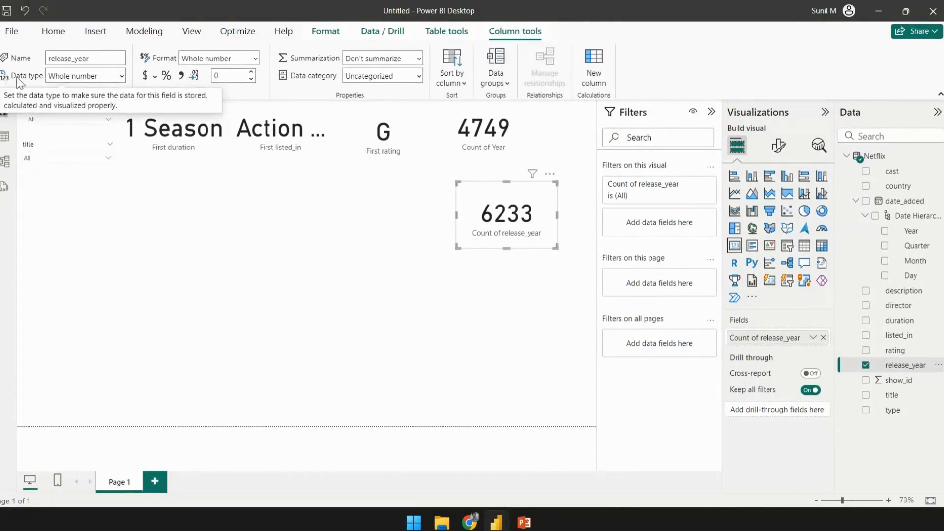
pyautogui.click(120, 74)
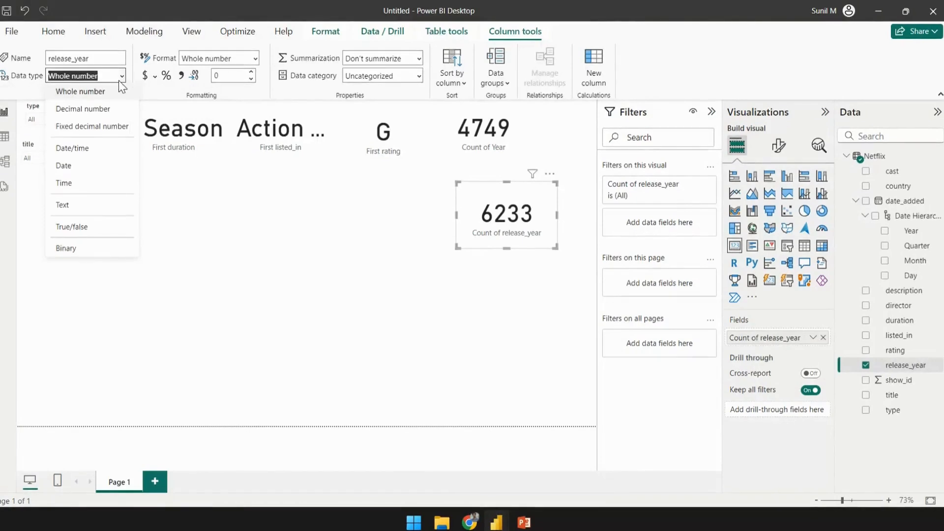
pyautogui.click(70, 167)
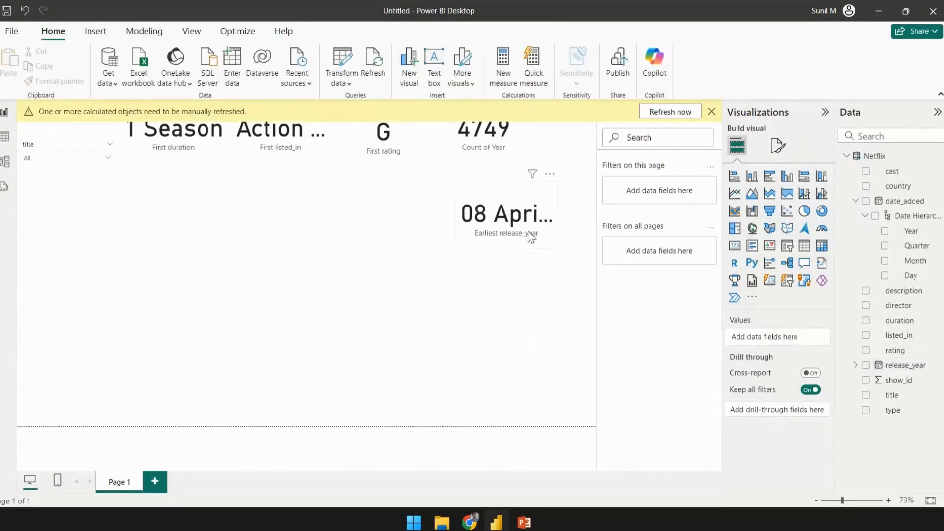
pyautogui.click(553, 246)
pyautogui.moveTo(557, 248); pyautogui.dragTo(587, 246)
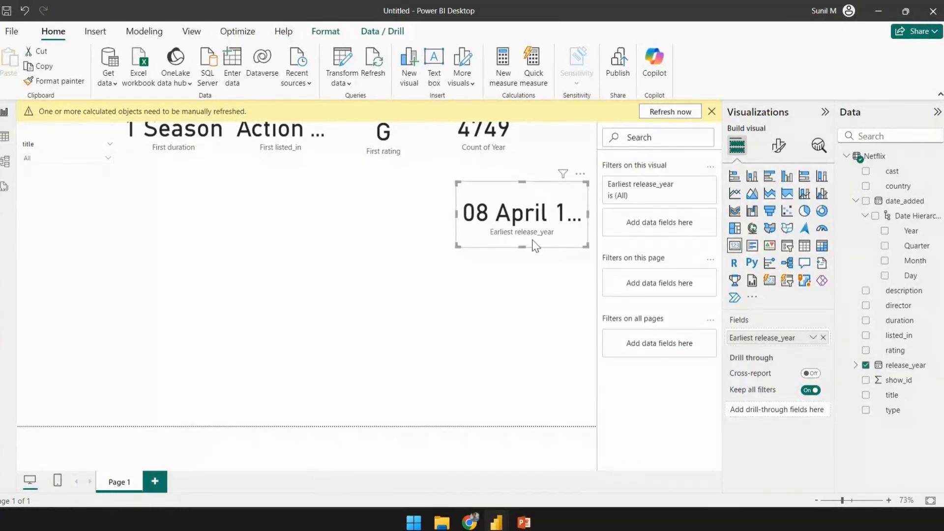
pyautogui.click(390, 231)
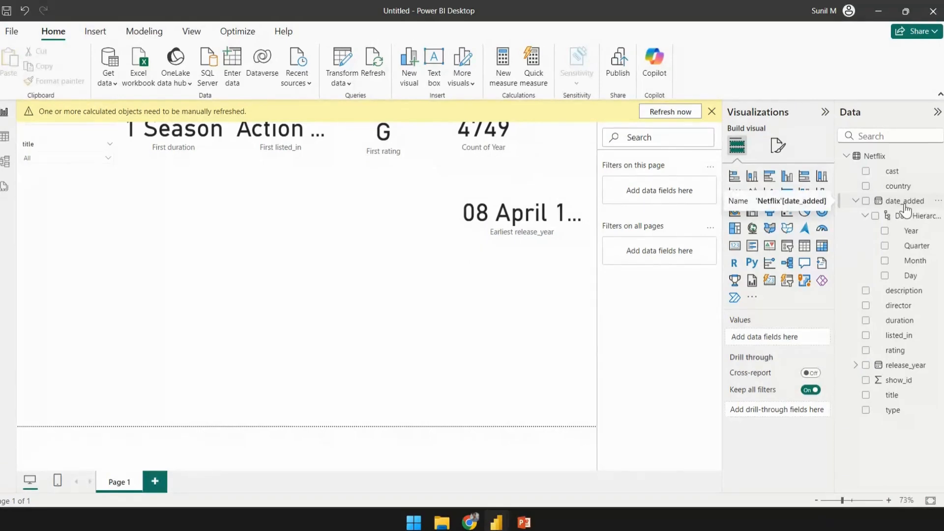
pyautogui.click(713, 113)
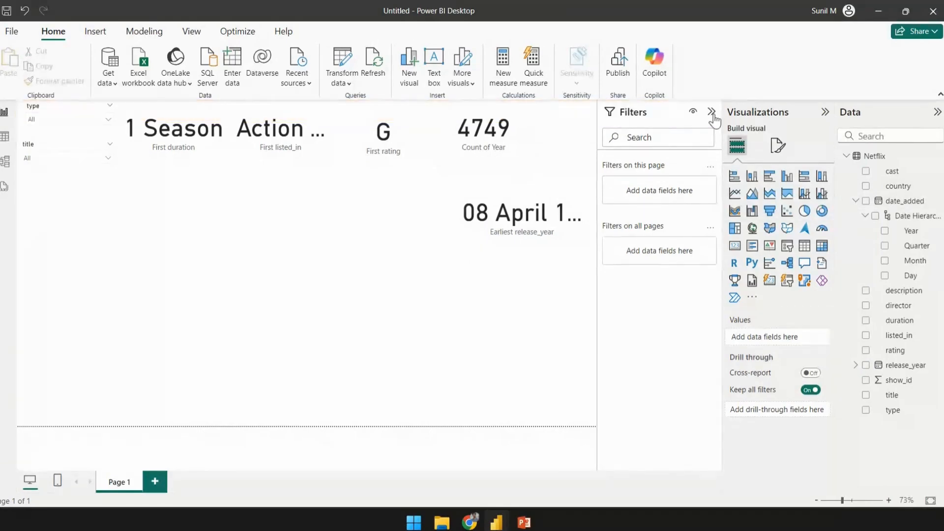
# - Remove the Year field from the fourth card in the top row
pyautogui.click(914, 216)
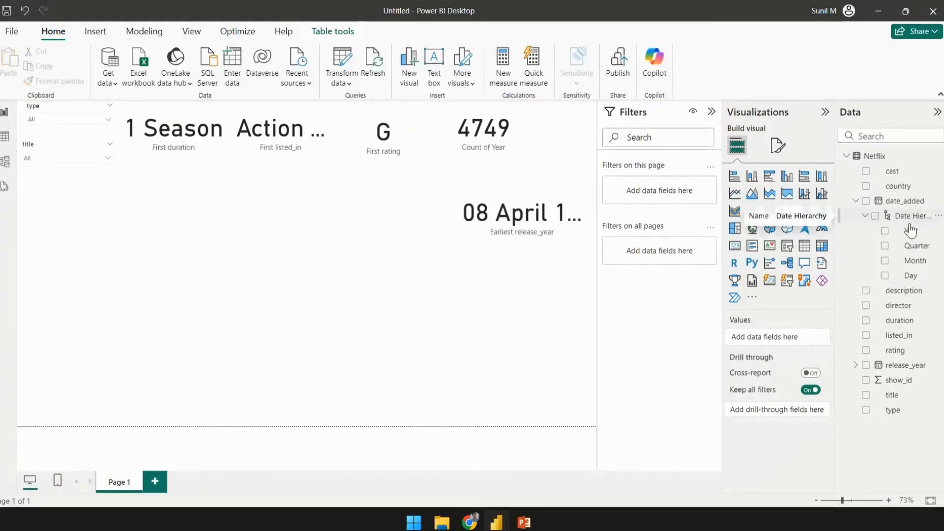
pyautogui.click(910, 230)
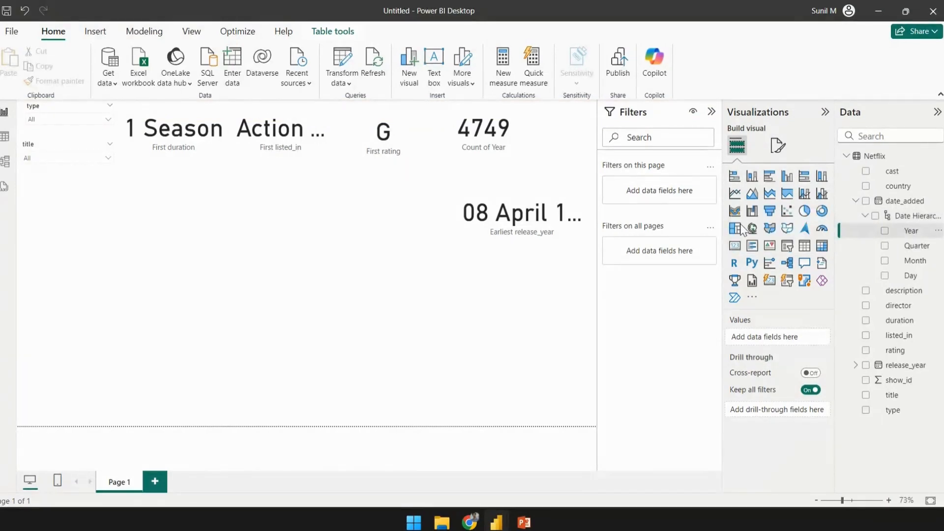
pyautogui.click(473, 154)
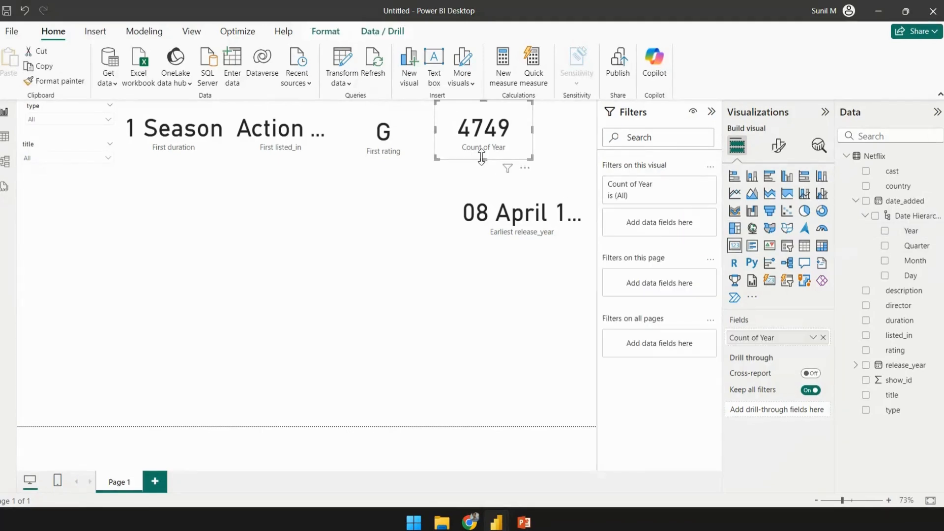
pyautogui.click(813, 337)
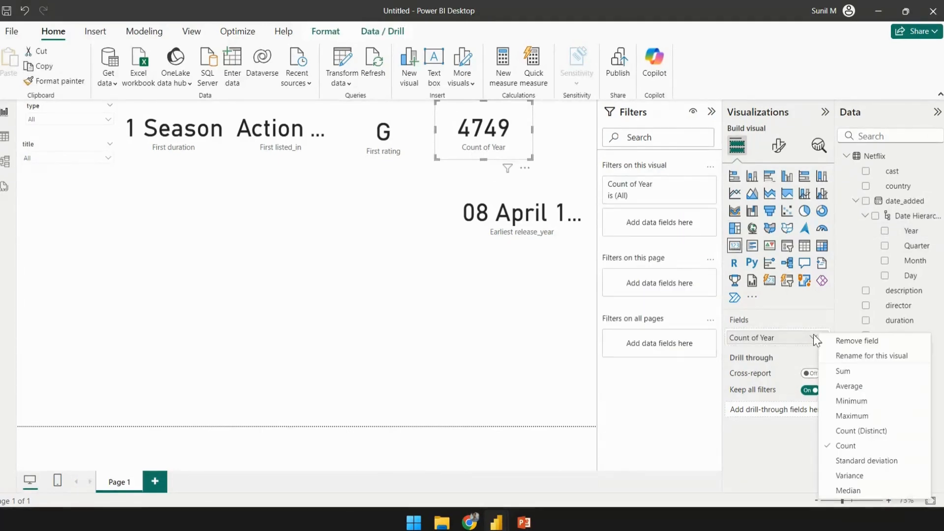
pyautogui.click(622, 381)
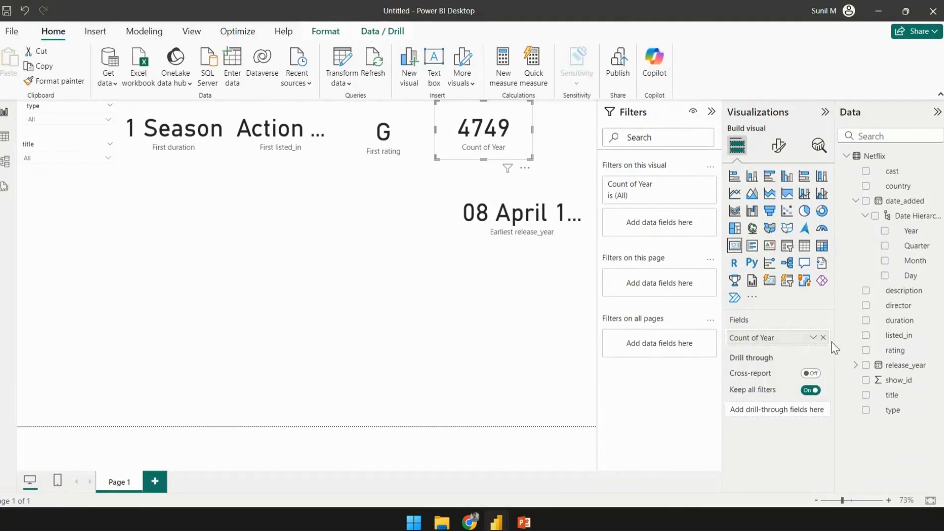
pyautogui.click(823, 337)
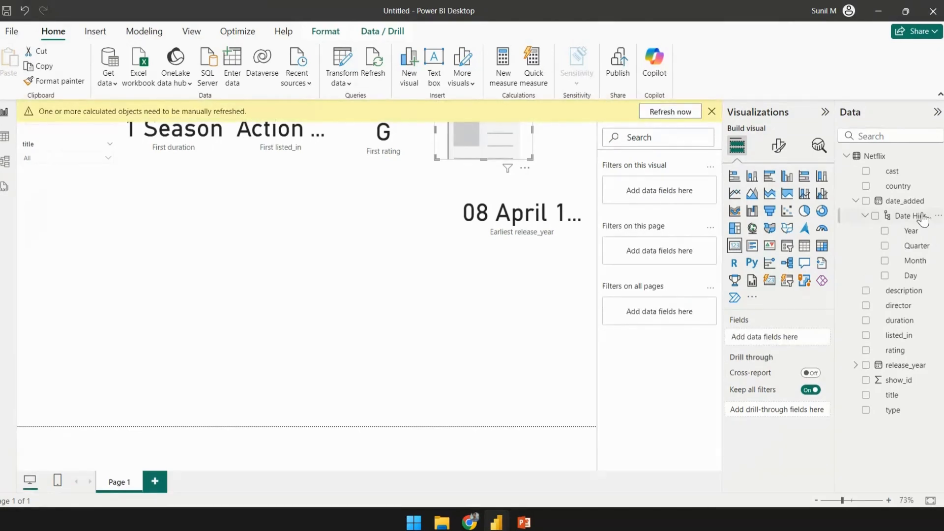
# - Try filling the emptied card with the date hierarchy's Year after checking date_added's data type, then undo the addition
pyautogui.moveTo(921, 221); pyautogui.dragTo(424, 187)
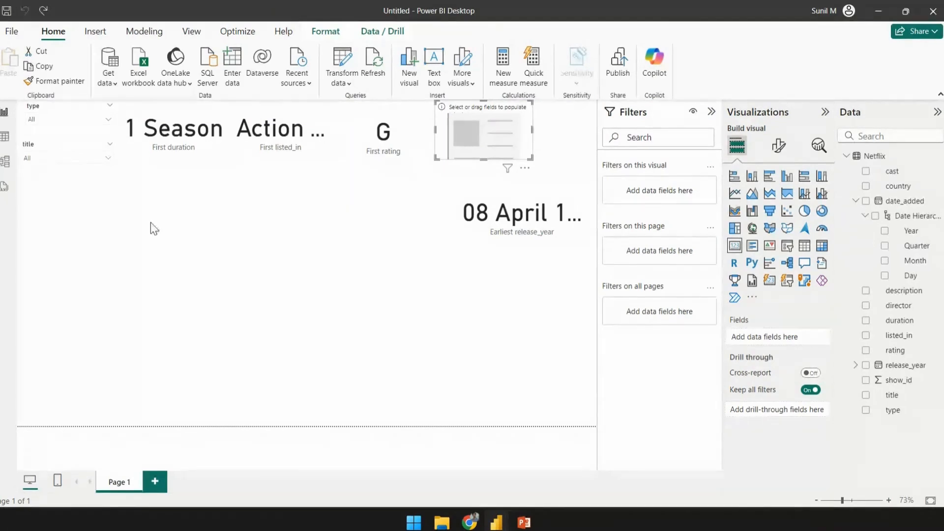
pyautogui.click(917, 203)
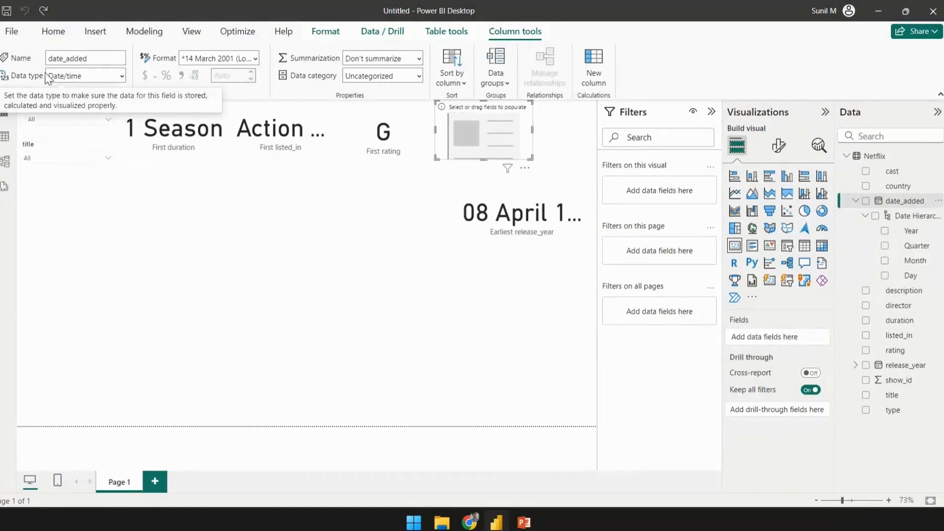
pyautogui.click(122, 74)
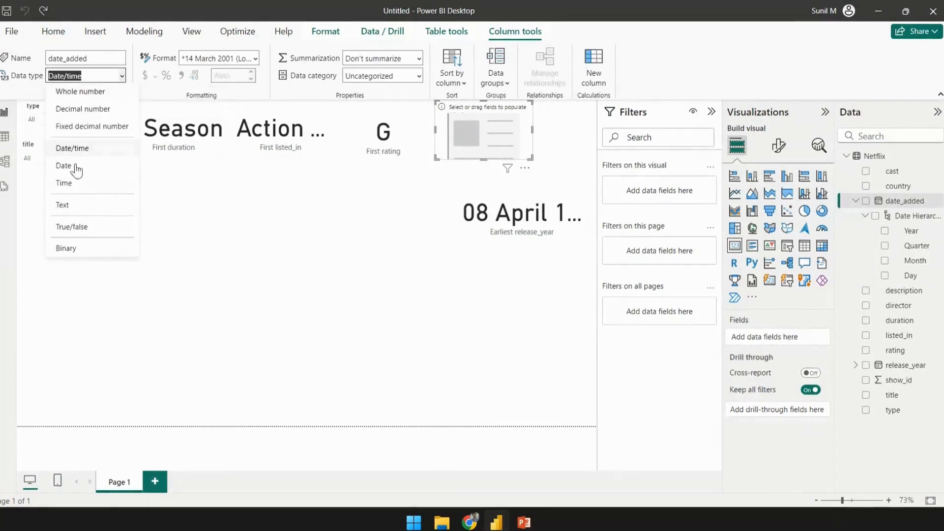
pyautogui.click(76, 150)
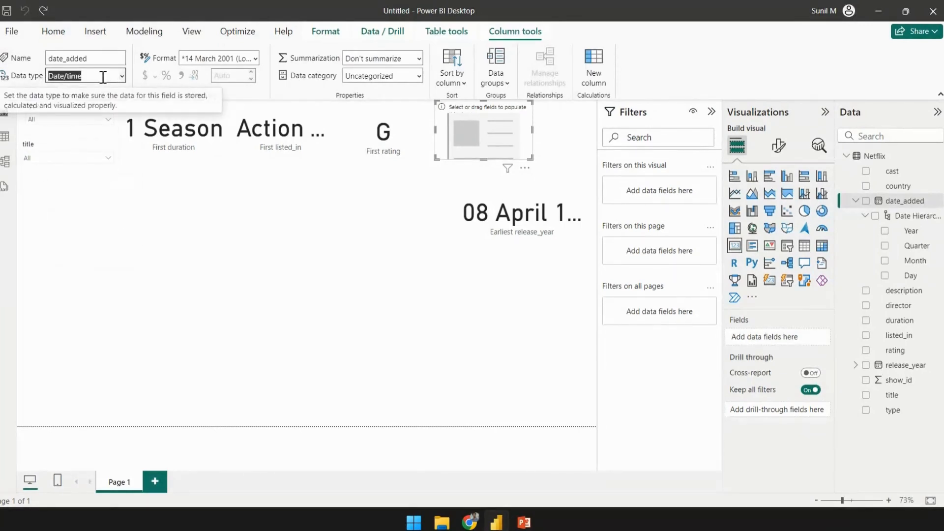
pyautogui.click(516, 259)
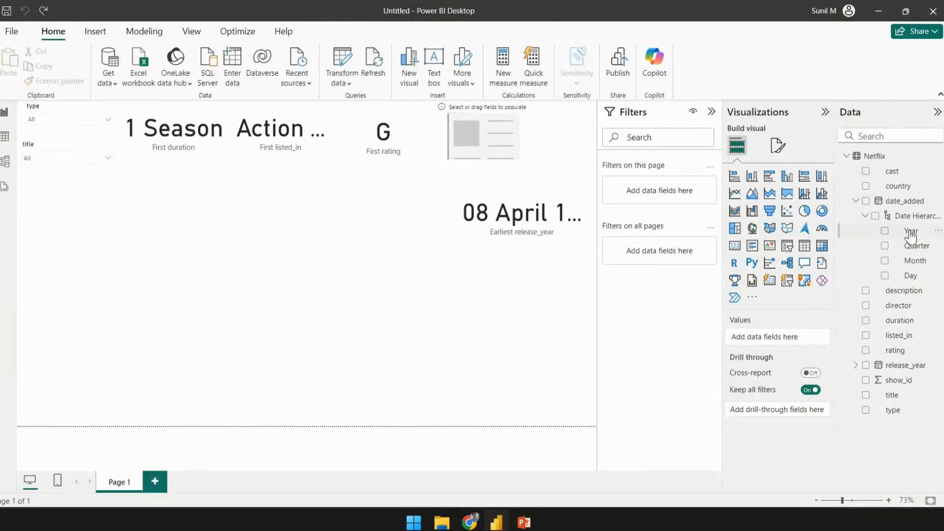
pyautogui.moveTo(910, 231); pyautogui.dragTo(514, 143)
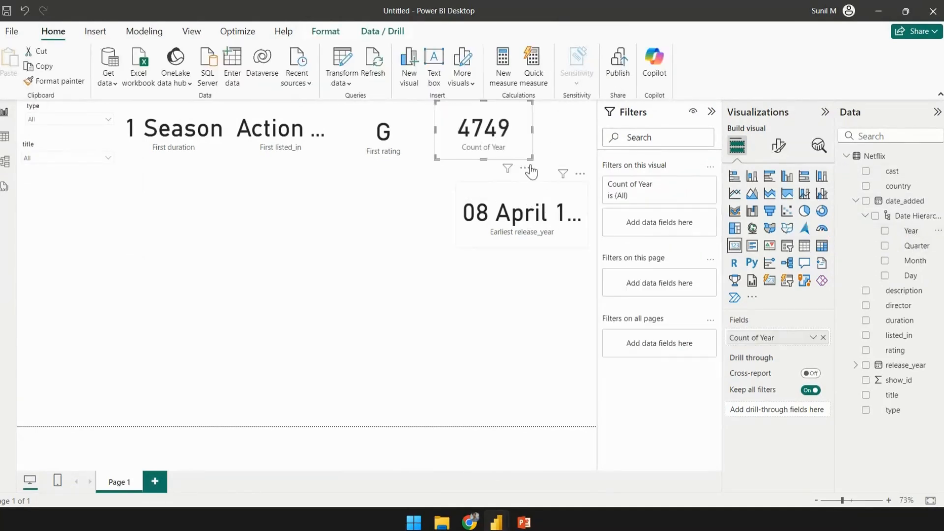
pyautogui.hotkey('ctrl', 'z')
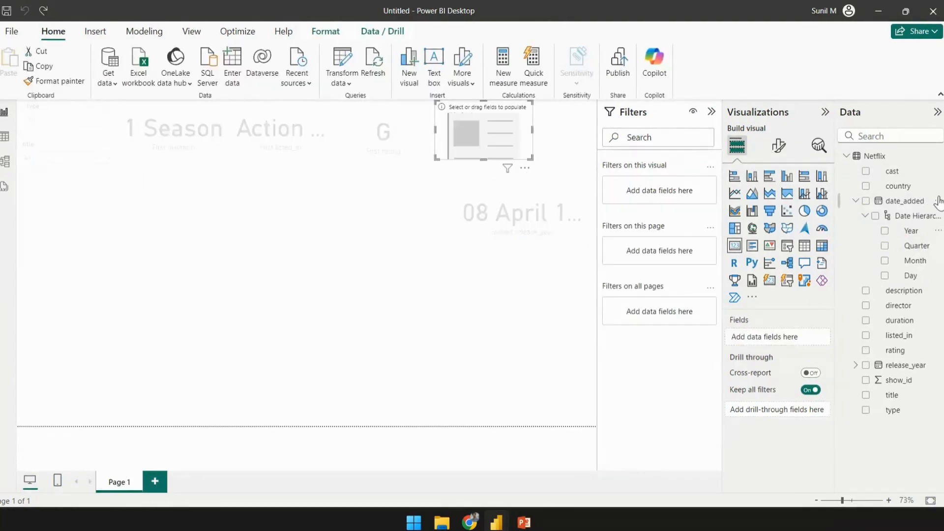
# - Add the date_added field to the emptied fourth card in the top row
pyautogui.moveTo(904, 200); pyautogui.dragTo(571, 156)
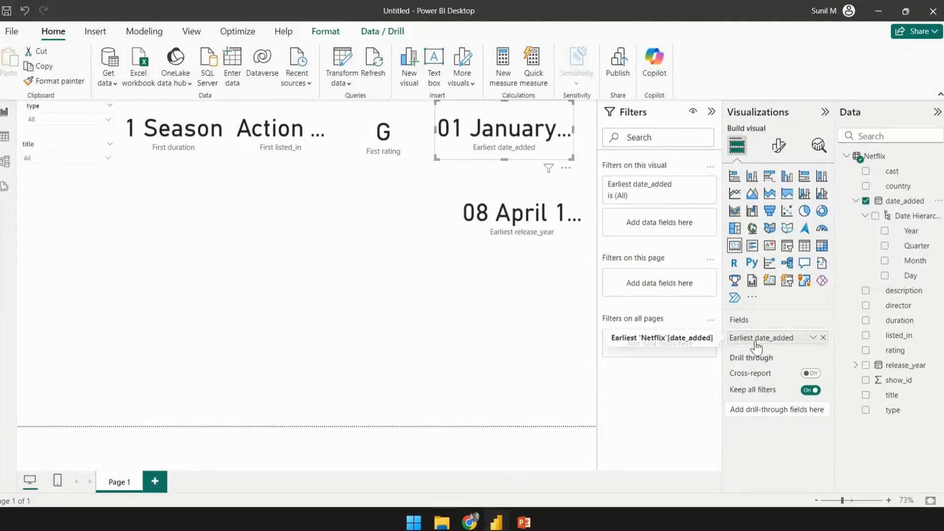
pyautogui.click(520, 212)
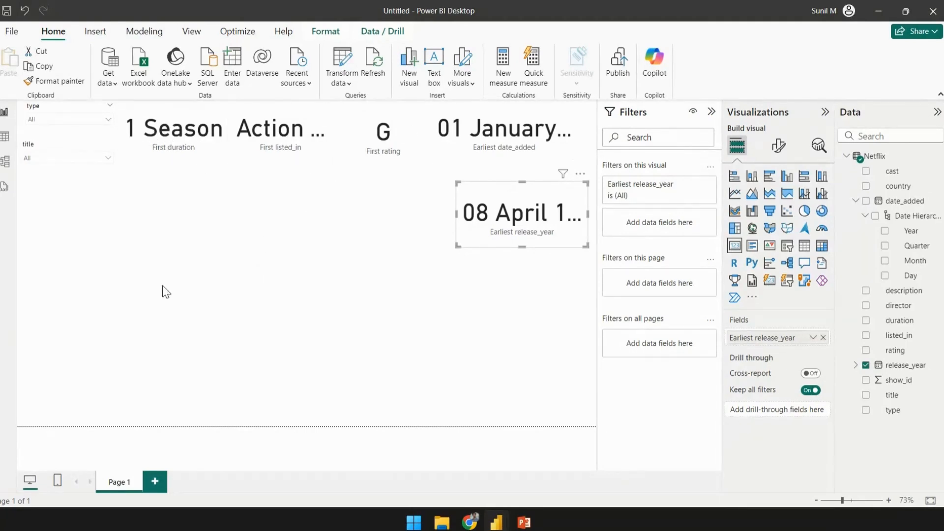
pyautogui.click(284, 270)
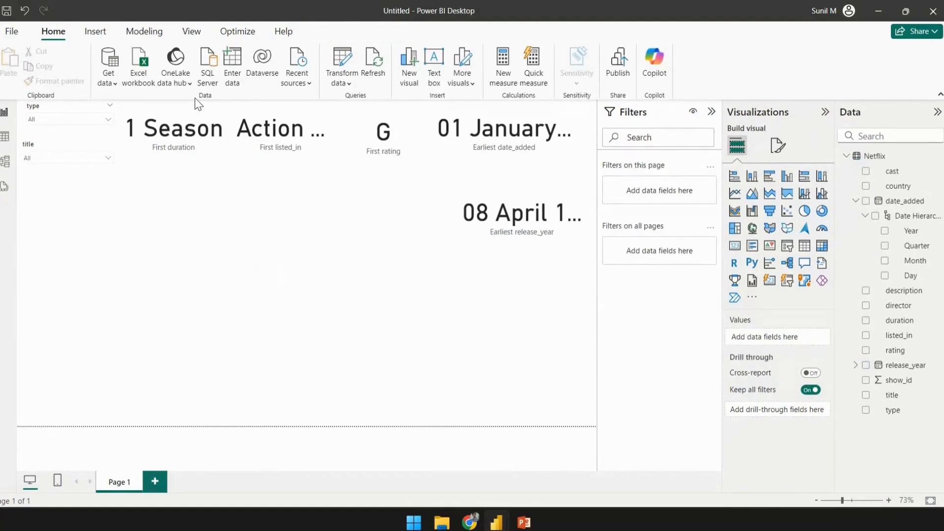
# - Set the callout value font size of the duration card to 20
pyautogui.click(186, 113)
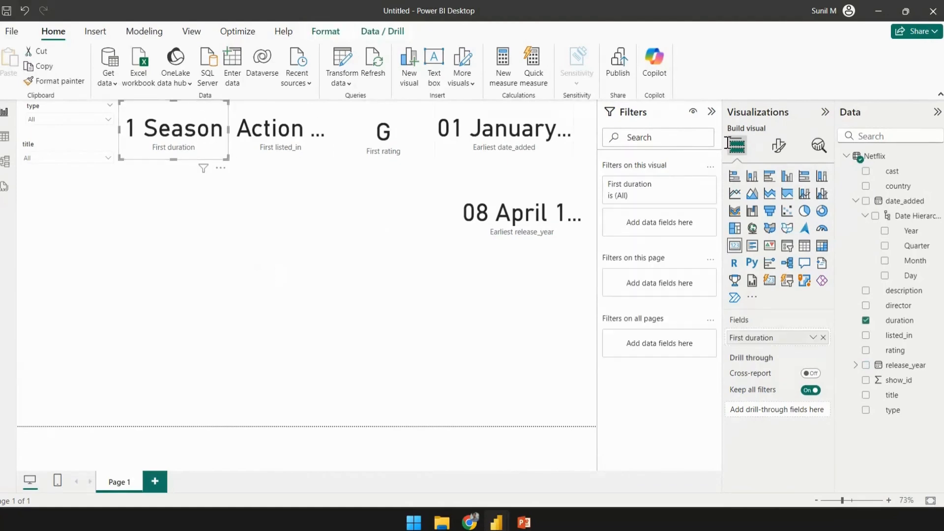
pyautogui.click(779, 147)
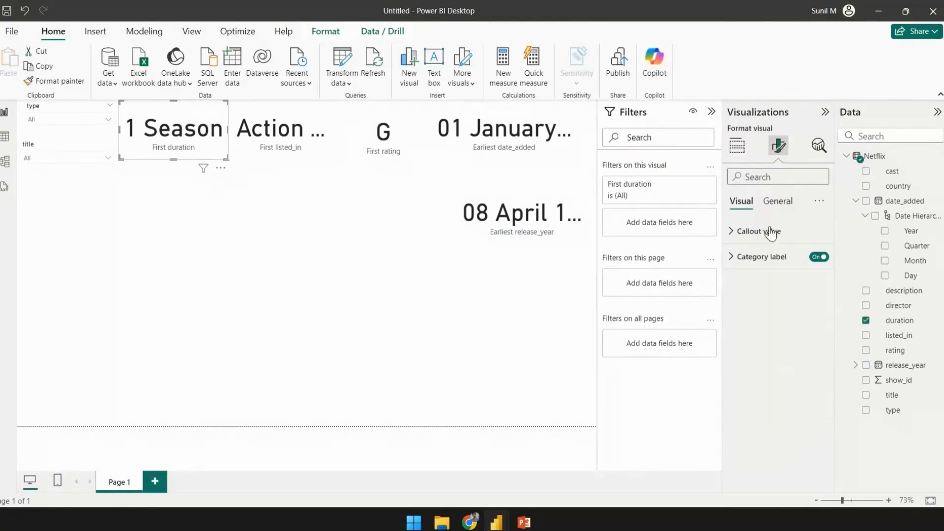
pyautogui.click(732, 234)
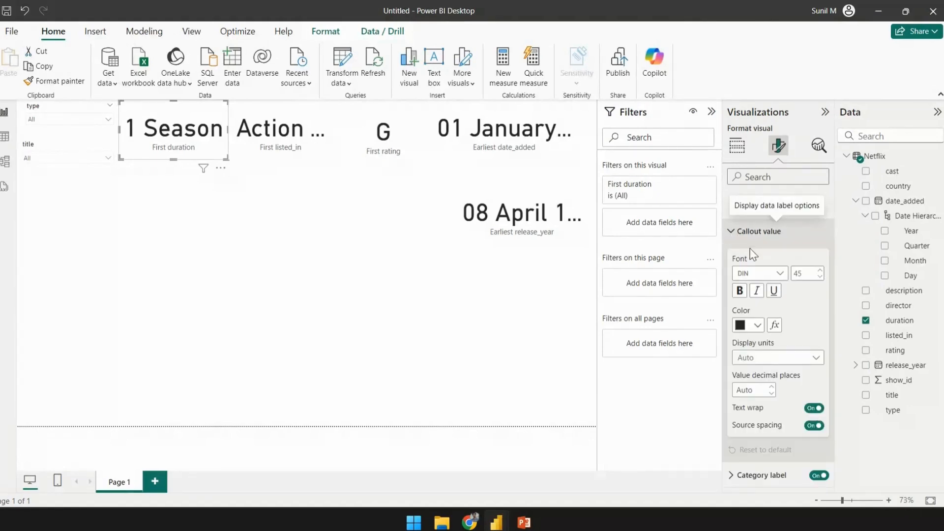
pyautogui.click(810, 272)
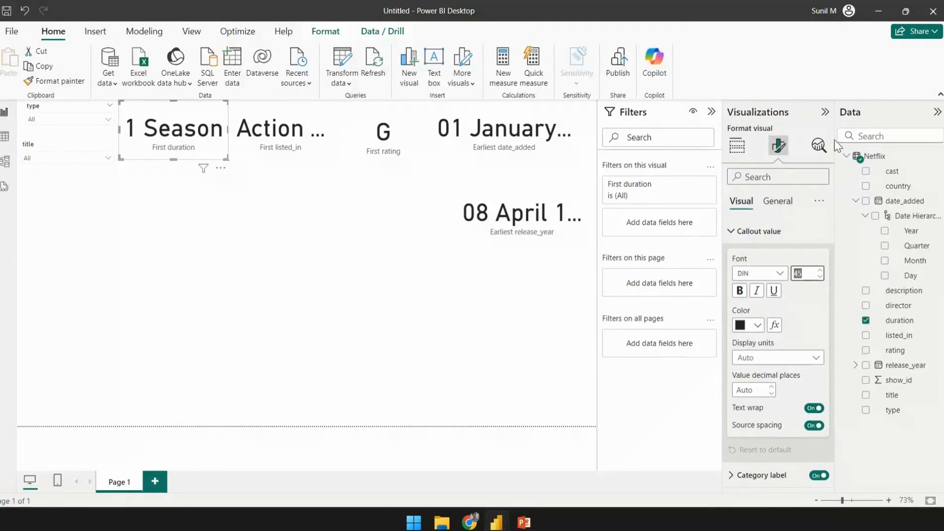
pyautogui.write('15')
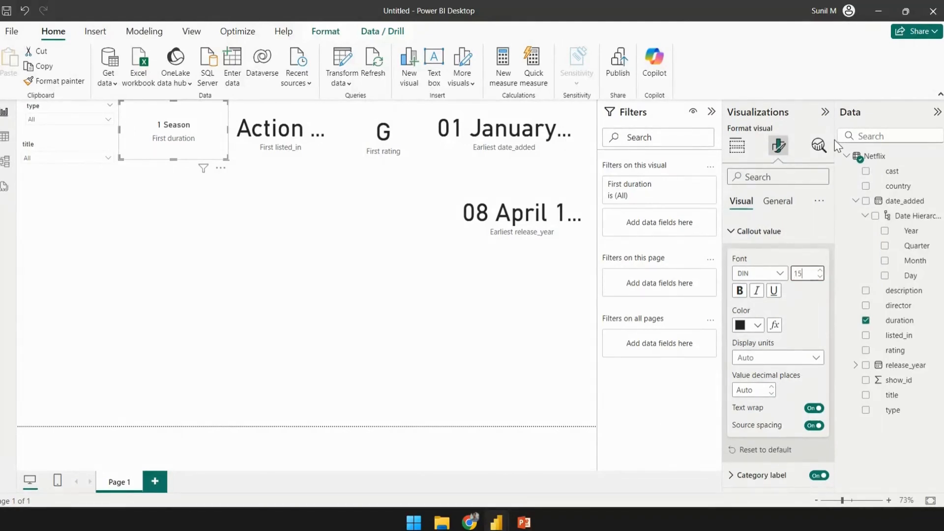
pyautogui.press('BackSpace')
pyautogui.press('BackSpace')
pyautogui.write('20')
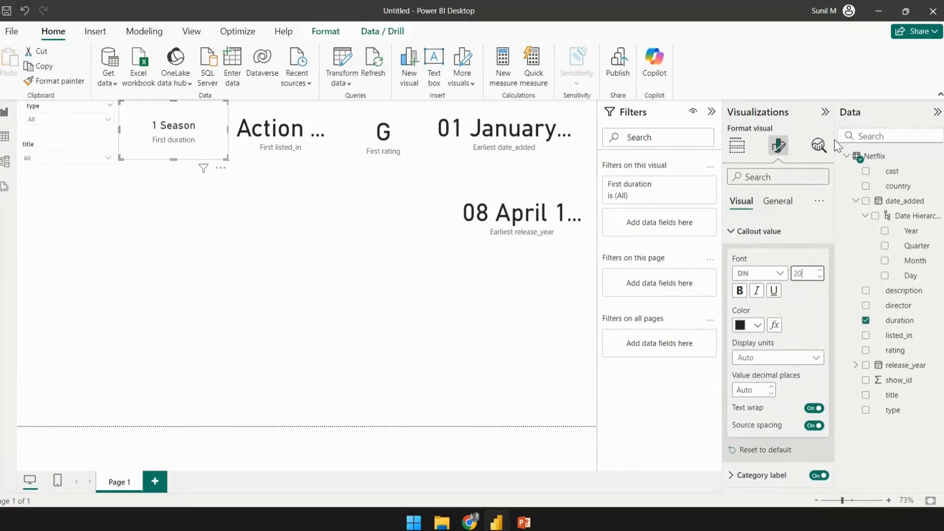
# - Set the callout value font size of the listed_in card to 20
pyautogui.click(280, 112)
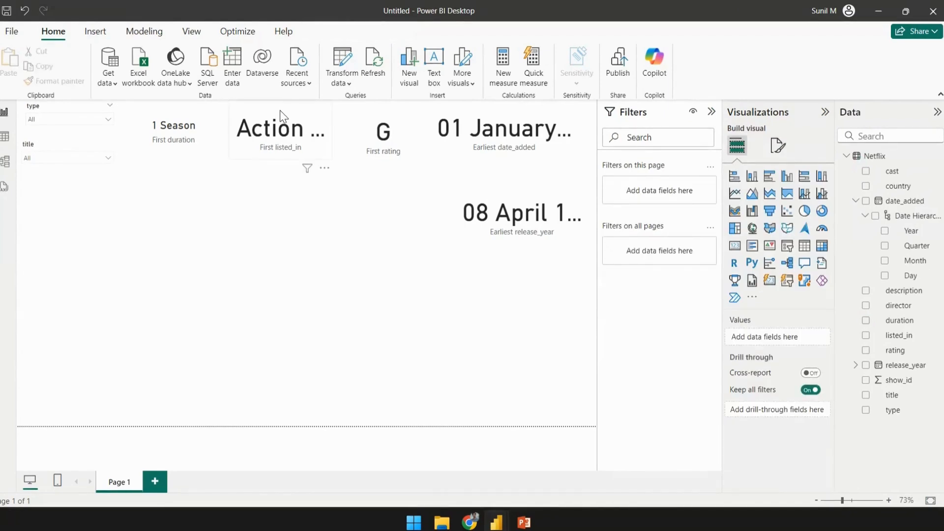
pyautogui.click(778, 146)
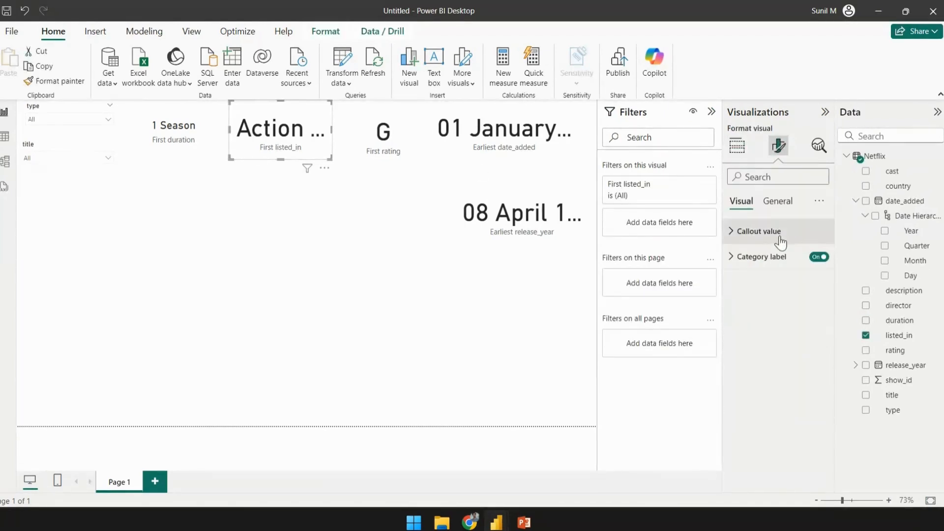
pyautogui.click(747, 232)
pyautogui.doubleClick(810, 274)
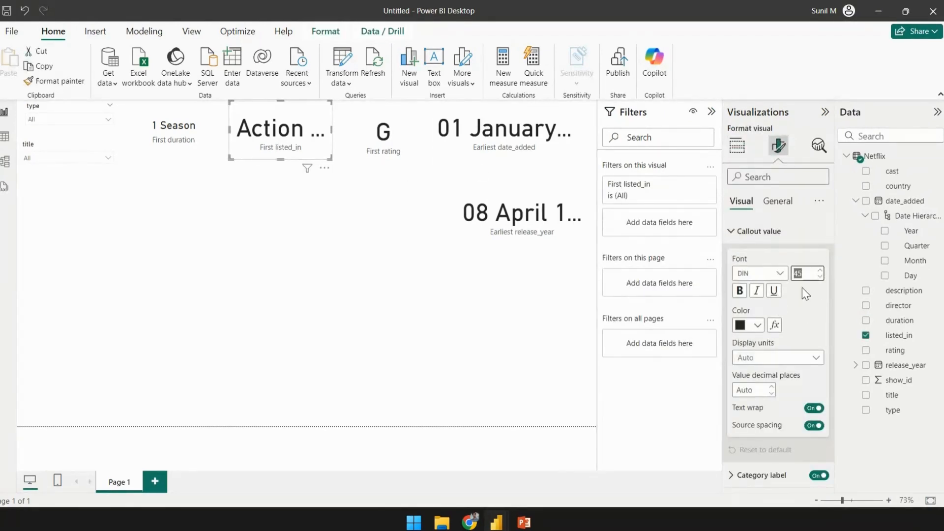
pyautogui.write('20')
# - Set the callout value font size of the rating card to 20
pyautogui.click(392, 126)
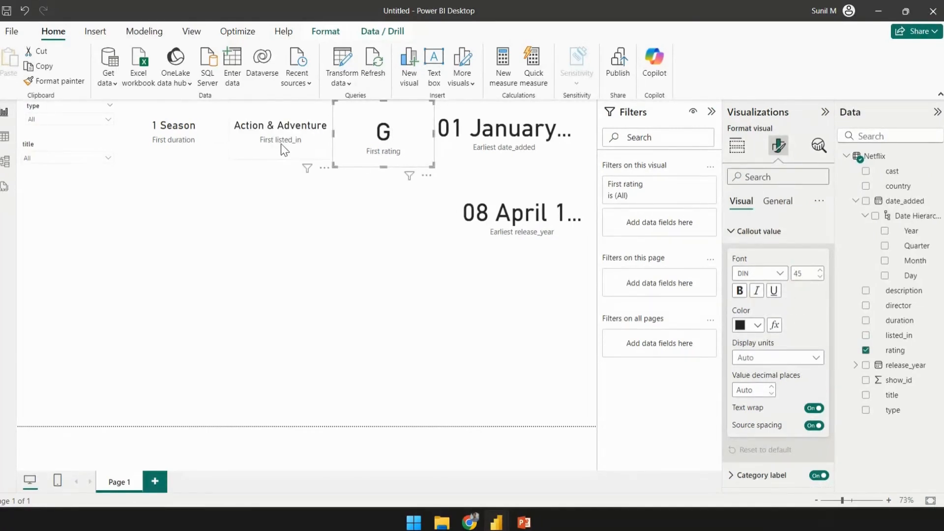
pyautogui.doubleClick(810, 272)
pyautogui.write('20')
# - Set the callout value font size of the date_added and release_year cards to 20
pyautogui.click(509, 152)
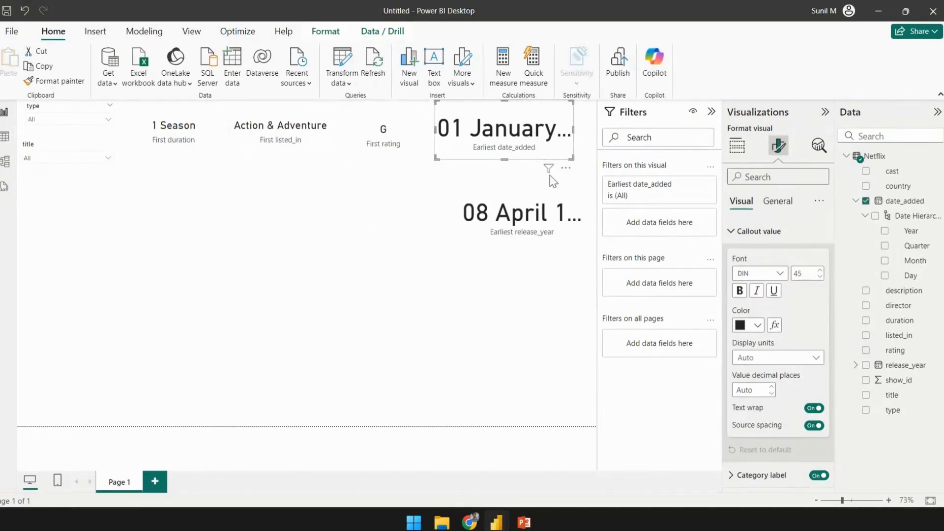
pyautogui.write('20')
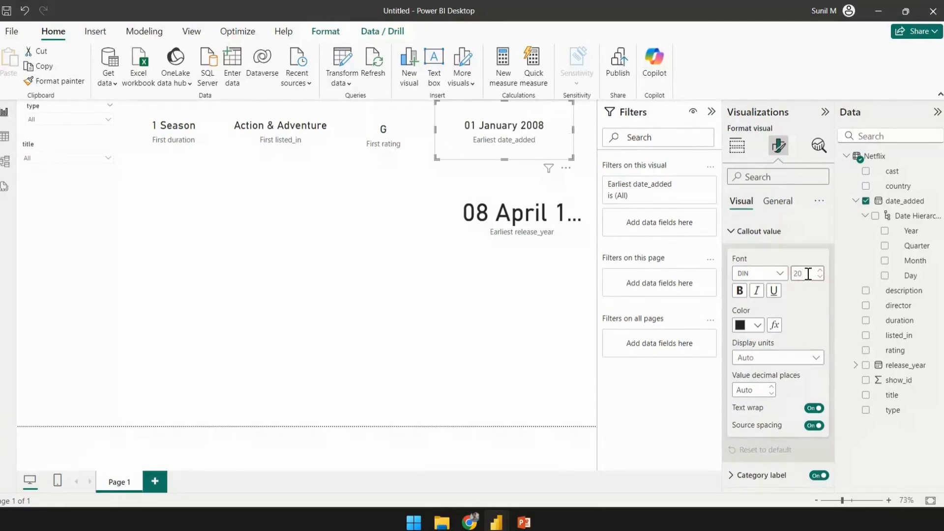
pyautogui.click(519, 217)
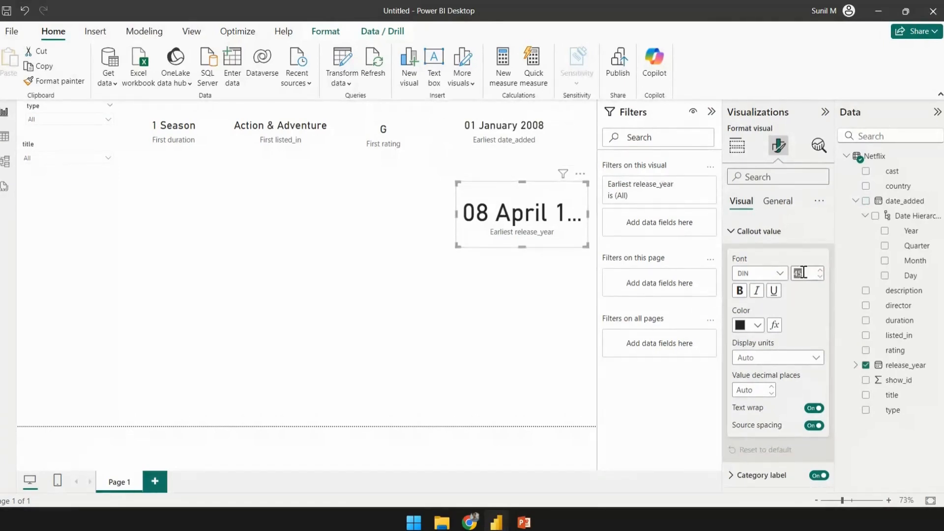
pyautogui.write('20')
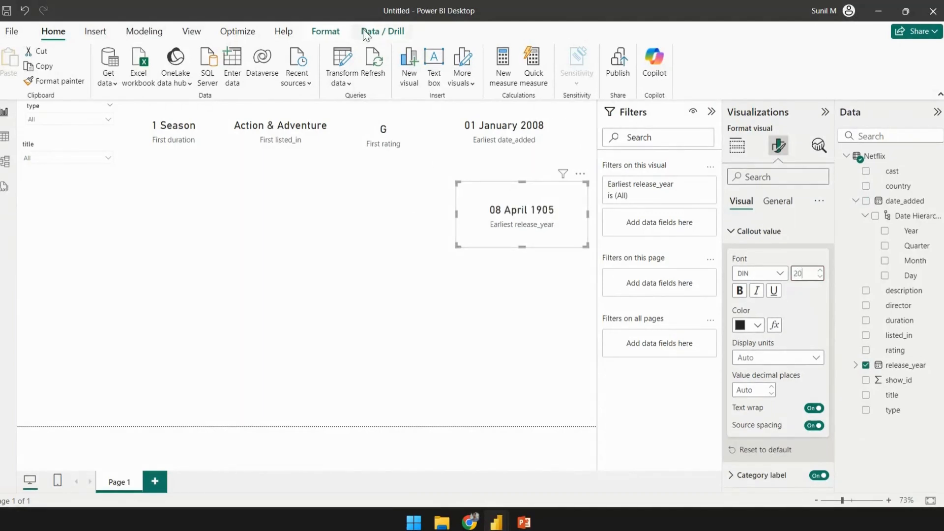
# - Shrink the duration card and rearrange the top-row cards into one compact row
pyautogui.click(228, 152)
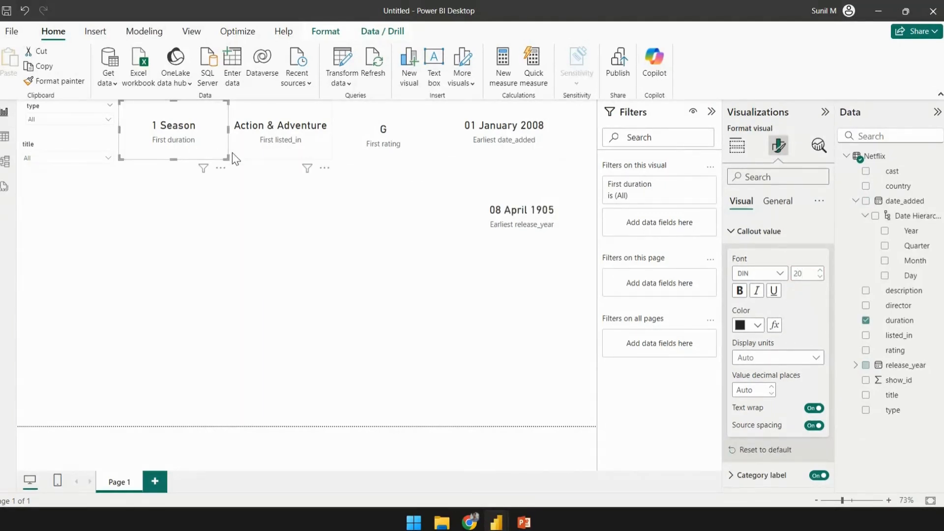
pyautogui.moveTo(226, 160); pyautogui.dragTo(214, 143)
pyautogui.moveTo(423, 142); pyautogui.dragTo(397, 140)
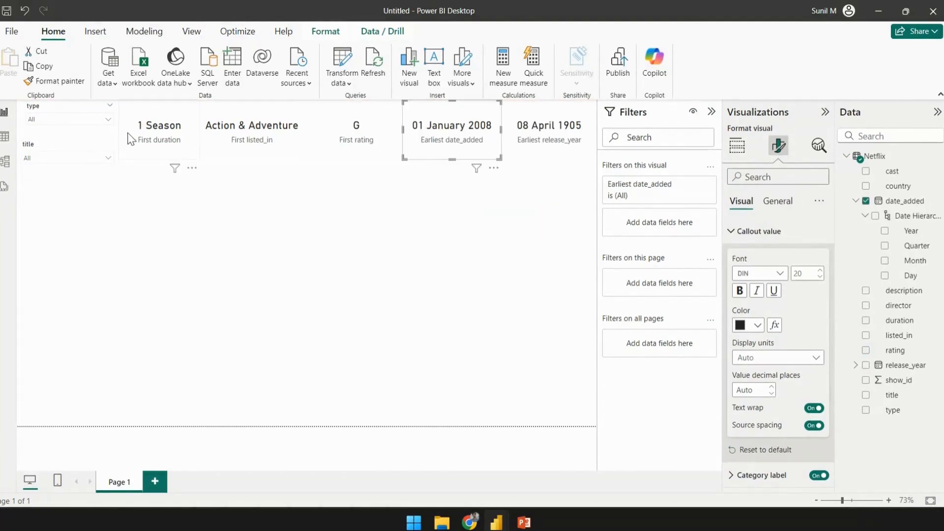
# - Resize and reposition the type and title slicers in the top-left corner
pyautogui.moveTo(107, 164)
pyautogui.click(103, 170)
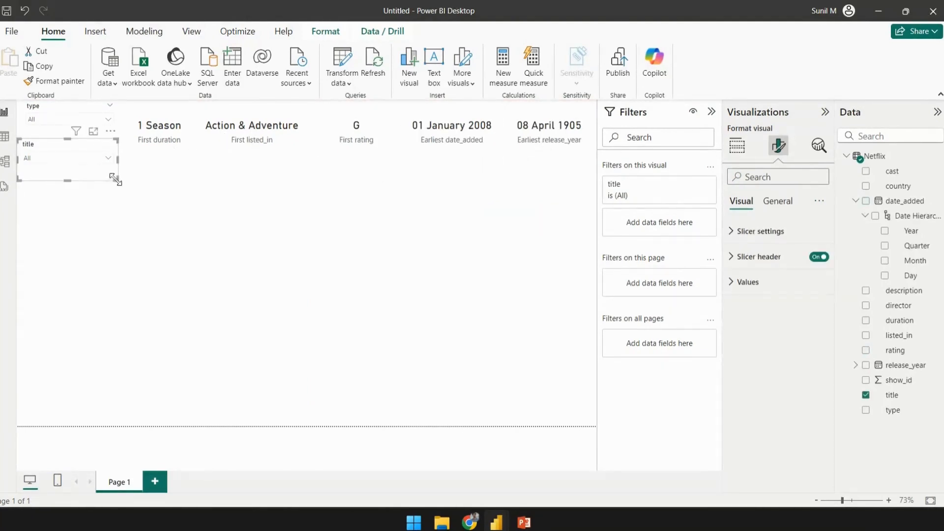
pyautogui.moveTo(116, 176); pyautogui.dragTo(117, 167)
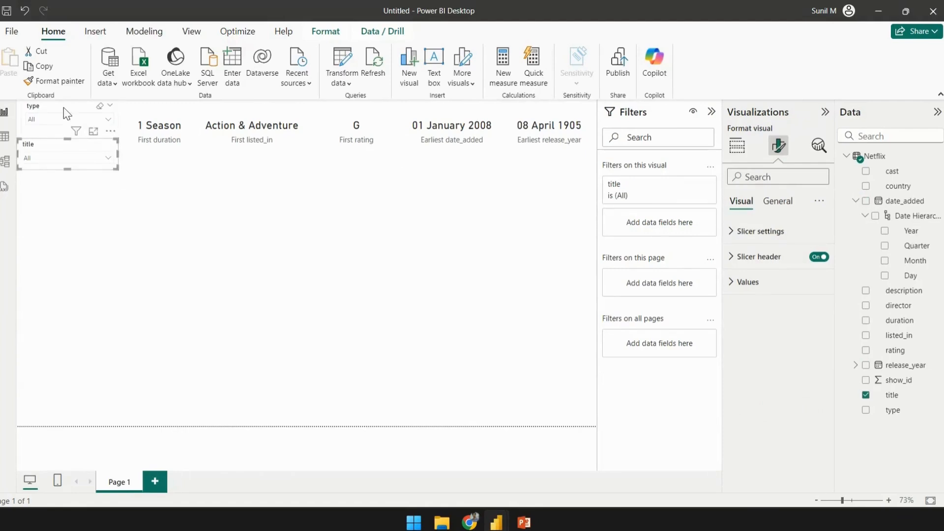
pyautogui.moveTo(63, 107); pyautogui.dragTo(59, 101)
pyautogui.moveTo(115, 140); pyautogui.dragTo(119, 170)
pyautogui.click(109, 167)
pyautogui.click(196, 212)
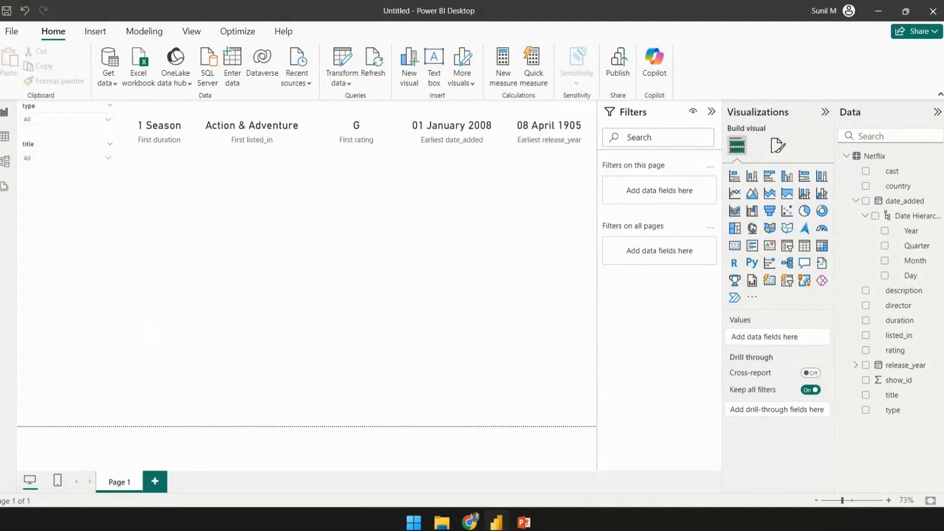
# - Insert a new card below the slicers and fill it with the description field
pyautogui.click(735, 245)
pyautogui.moveTo(92, 284); pyautogui.dragTo(130, 275)
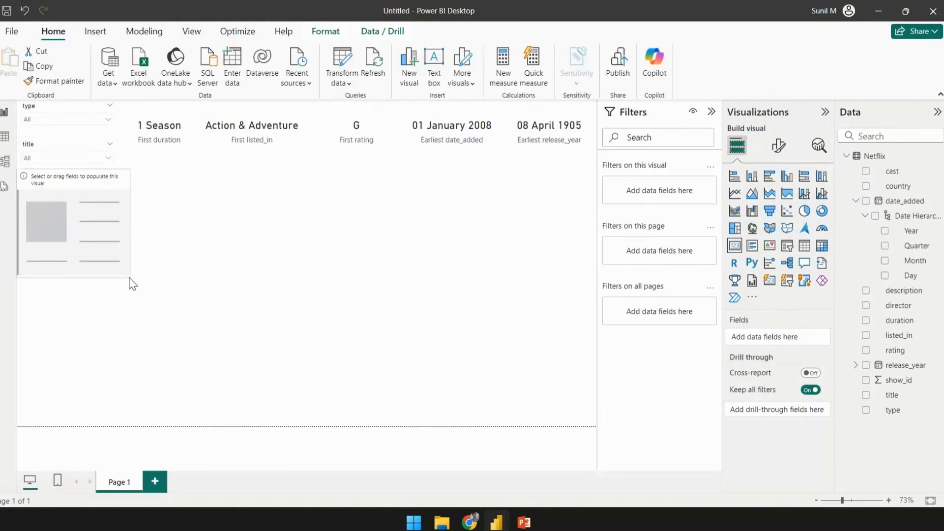
pyautogui.click(232, 273)
pyautogui.click(856, 200)
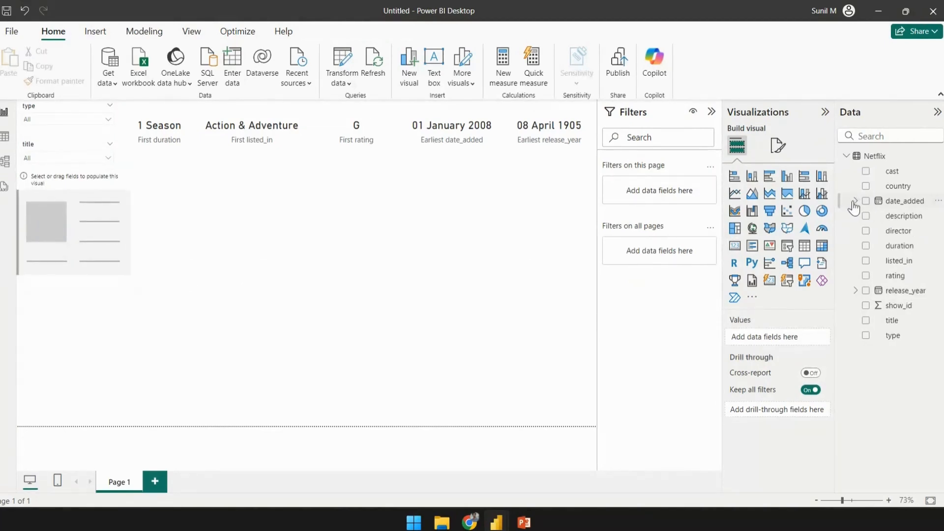
pyautogui.moveTo(904, 216); pyautogui.dragTo(108, 229)
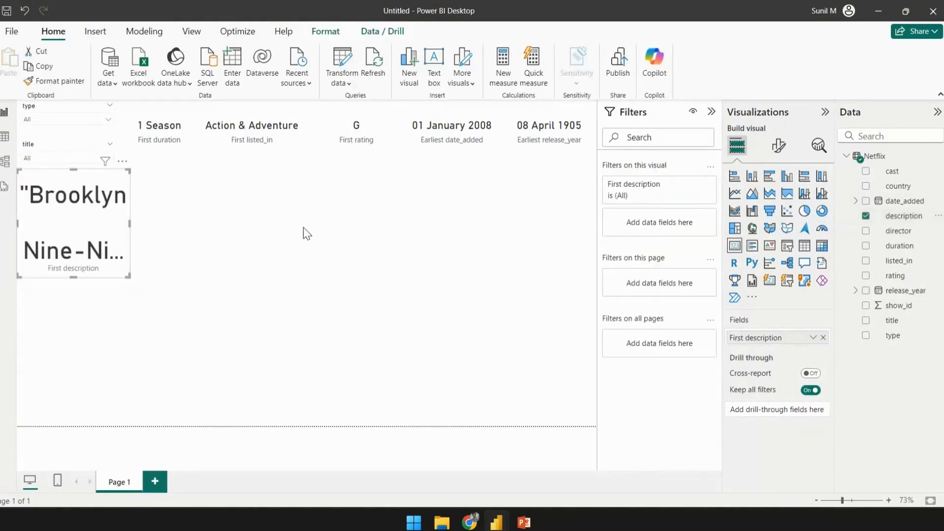
# - Reduce the callout value font size of the description card so its text wraps fully
pyautogui.click(778, 145)
pyautogui.click(737, 233)
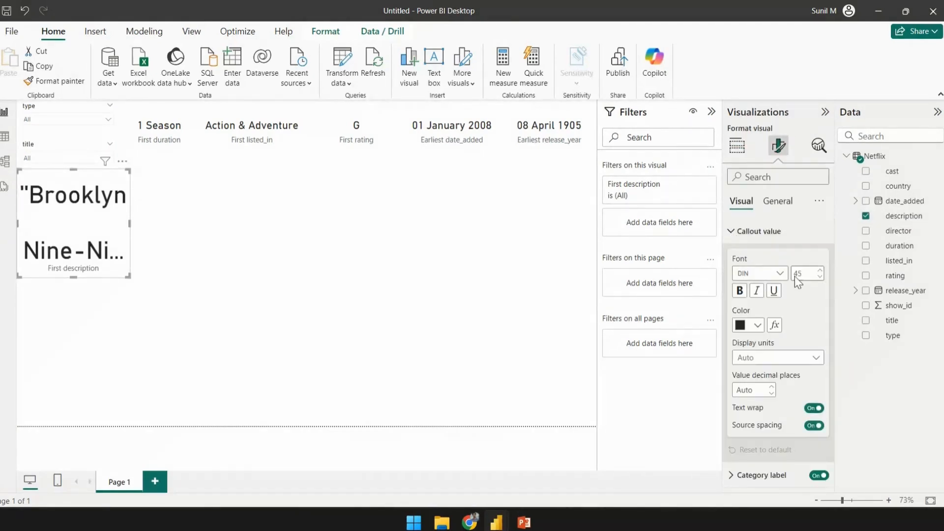
pyautogui.press('Return')
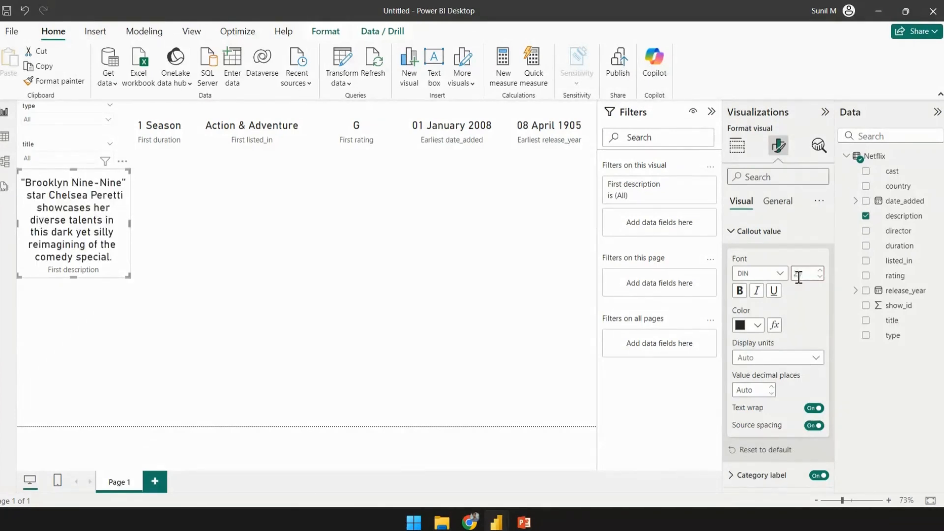
# - Adjust the size of the description card
pyautogui.click(344, 244)
pyautogui.click(122, 272)
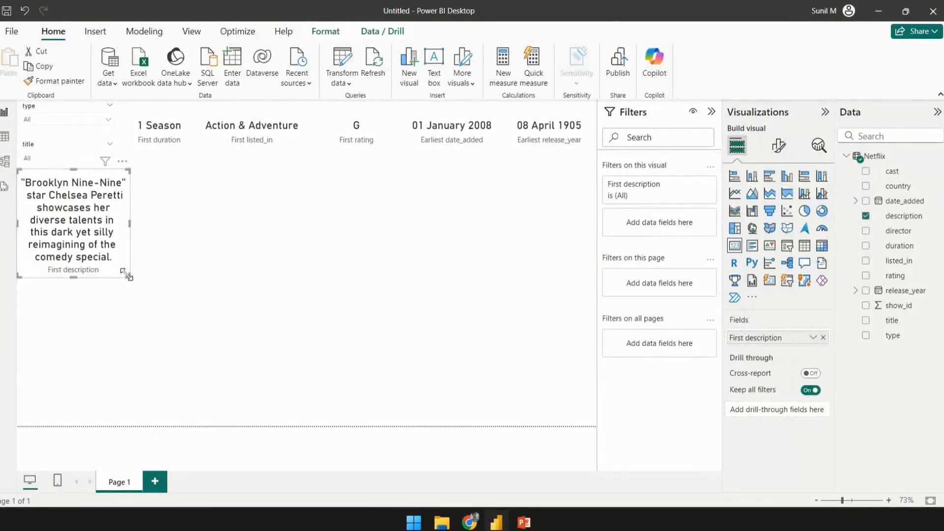
pyautogui.moveTo(129, 277); pyautogui.dragTo(129, 279)
pyautogui.click(138, 279)
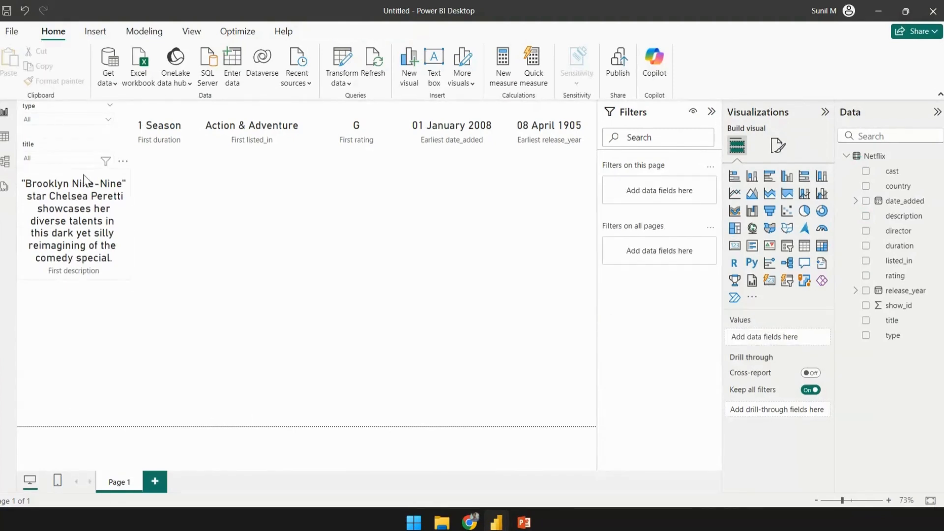
# - Filter the type slicer to Movie
pyautogui.click(45, 122)
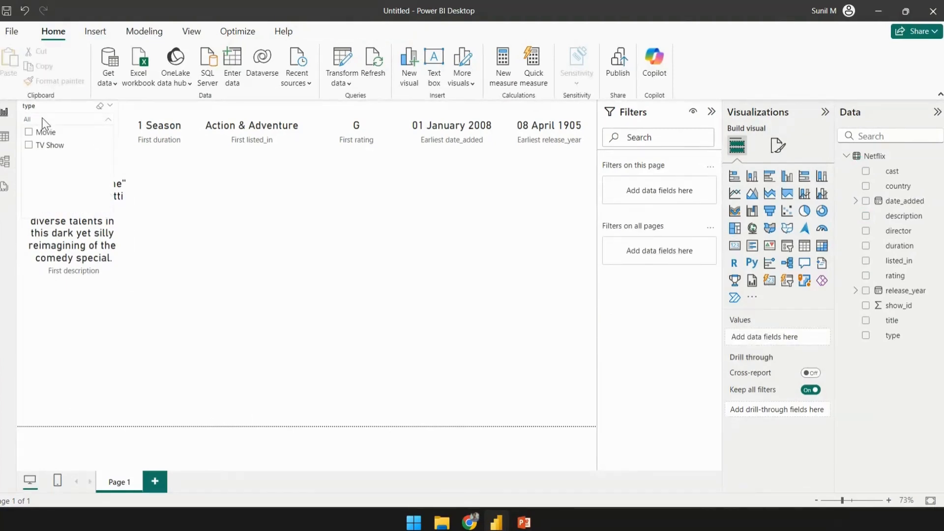
pyautogui.click(29, 132)
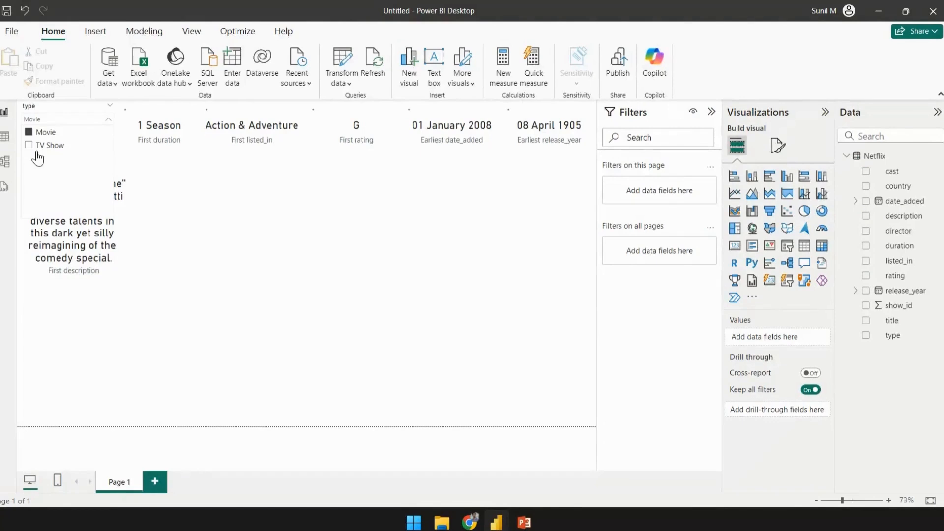
pyautogui.click(228, 221)
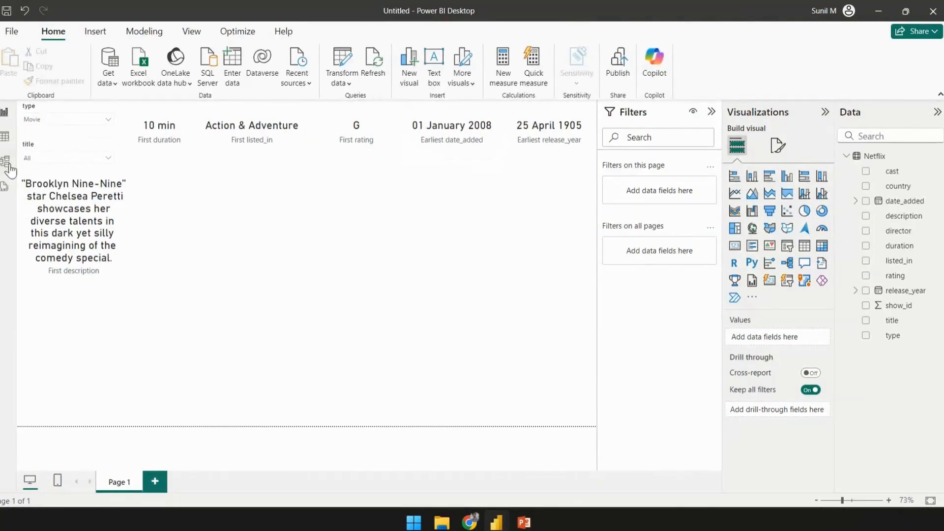
# - Select the '1898: Our Last Men in the Ph…' title in the title slicer
pyautogui.click(39, 158)
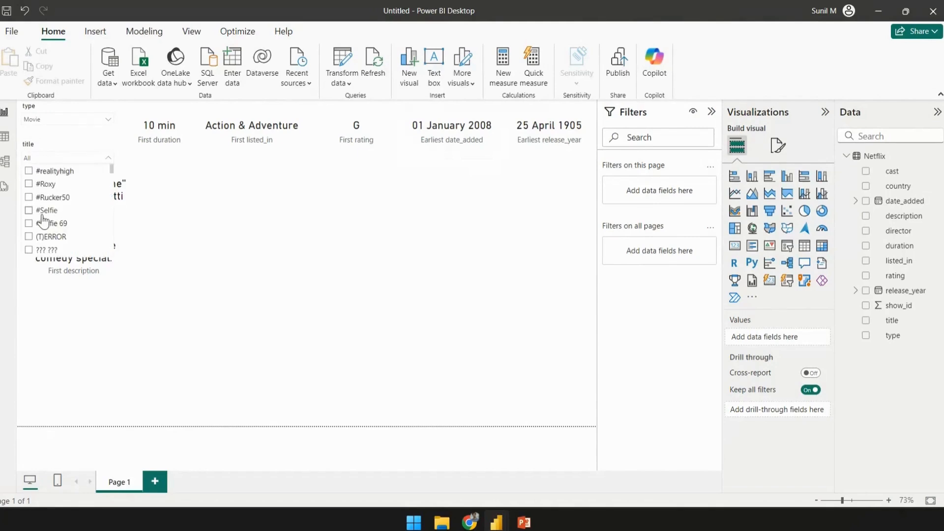
pyautogui.scroll(-6, 43, 220)
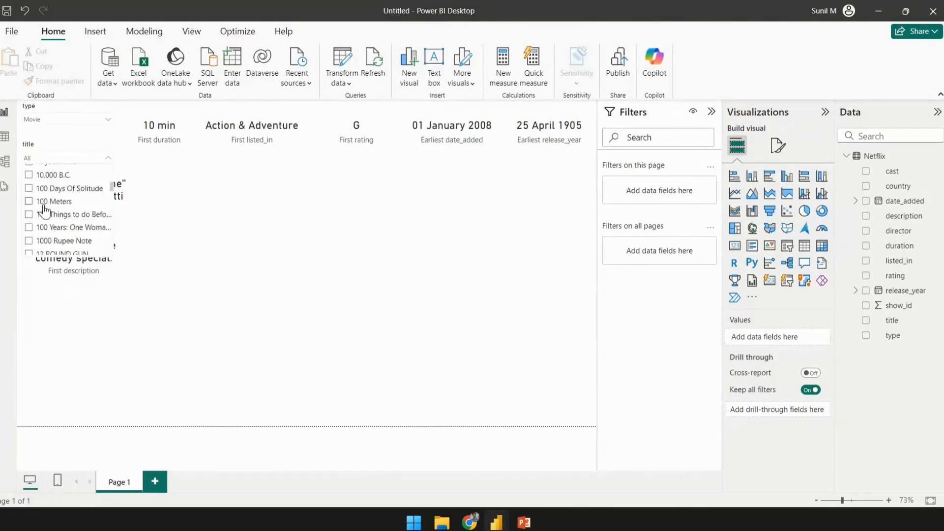
pyautogui.scroll(-3, 44, 212)
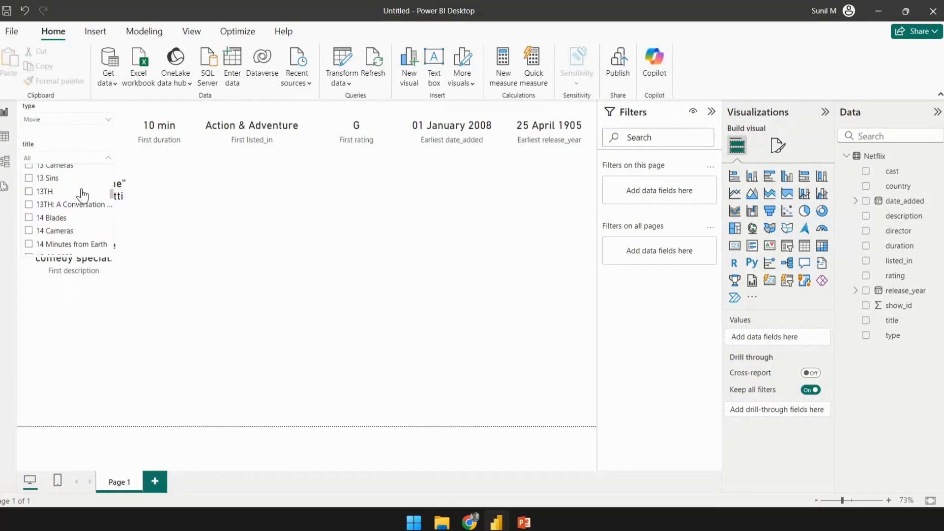
pyautogui.scroll(-3, 83, 195)
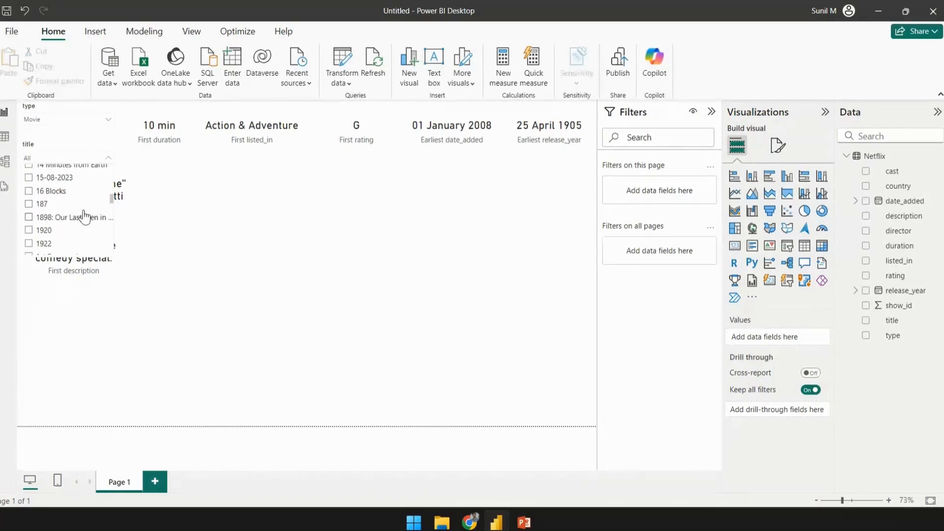
pyautogui.click(85, 217)
pyautogui.click(243, 212)
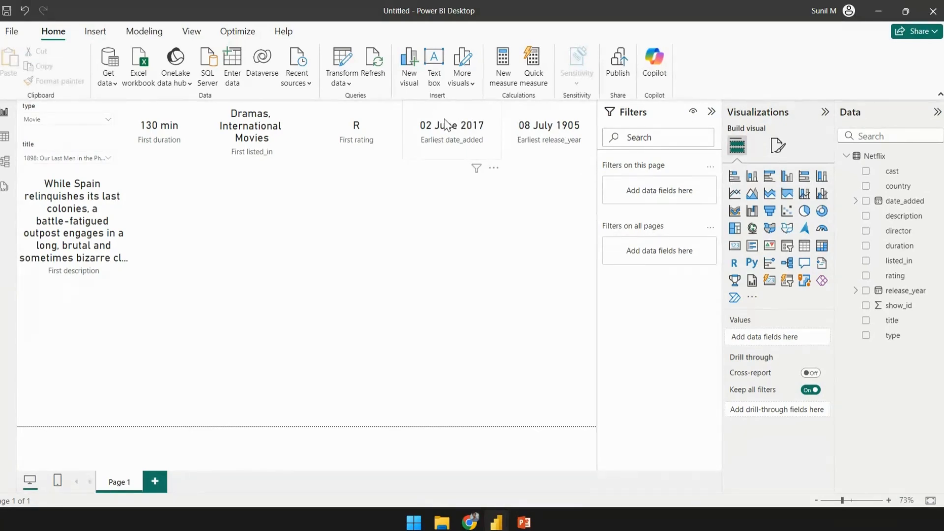
# - Turn off the category label of the duration card
pyautogui.click(163, 112)
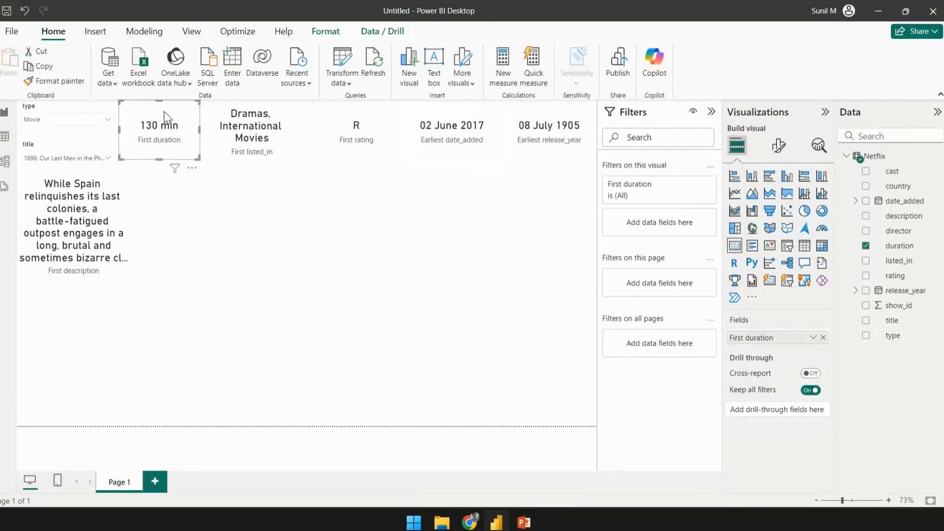
pyautogui.click(777, 147)
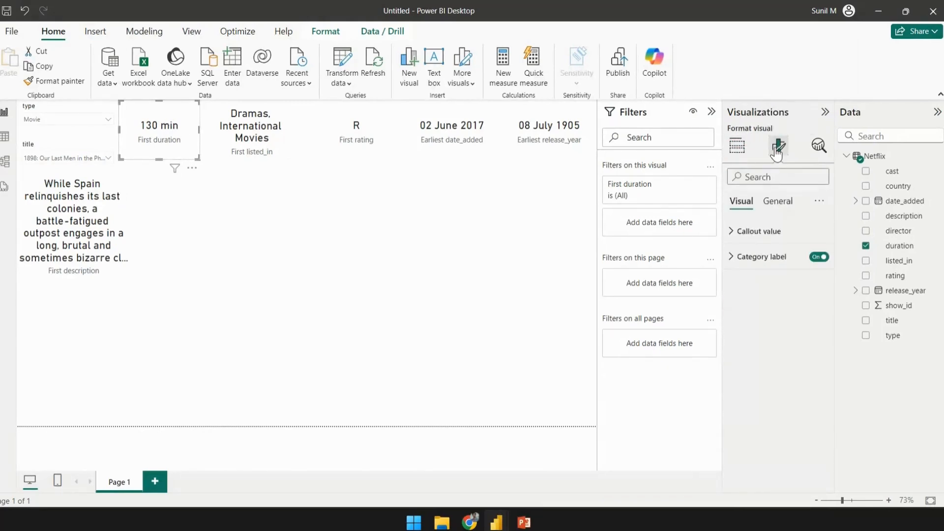
pyautogui.click(732, 257)
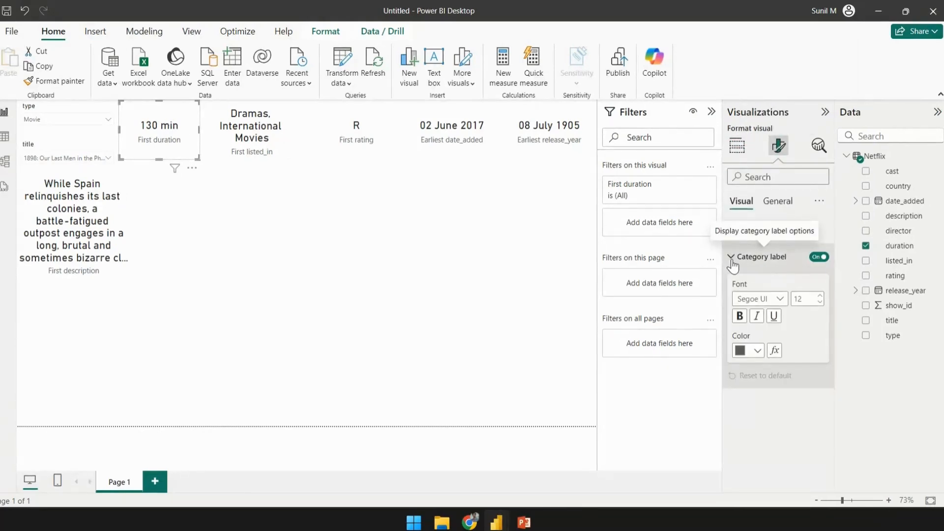
pyautogui.click(819, 258)
pyautogui.click(819, 257)
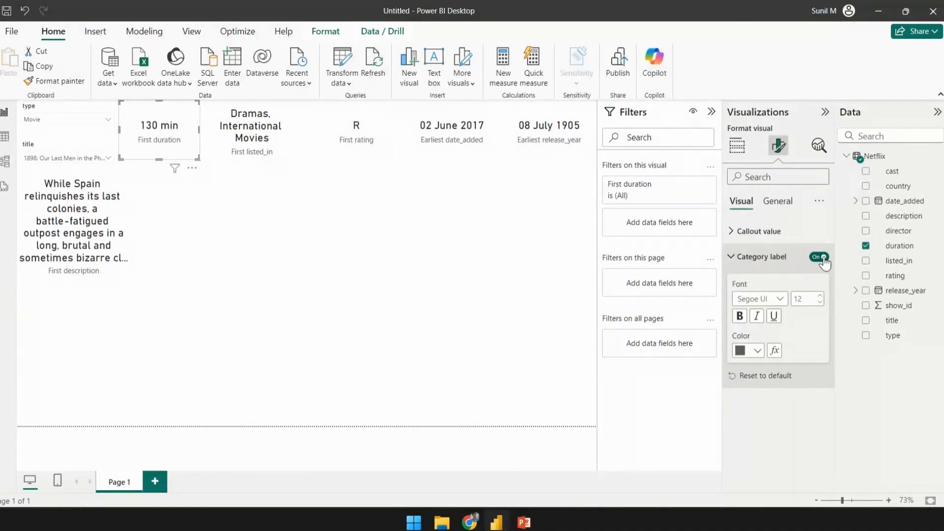
pyautogui.click(819, 257)
pyautogui.click(819, 258)
pyautogui.click(819, 257)
pyautogui.click(819, 257)
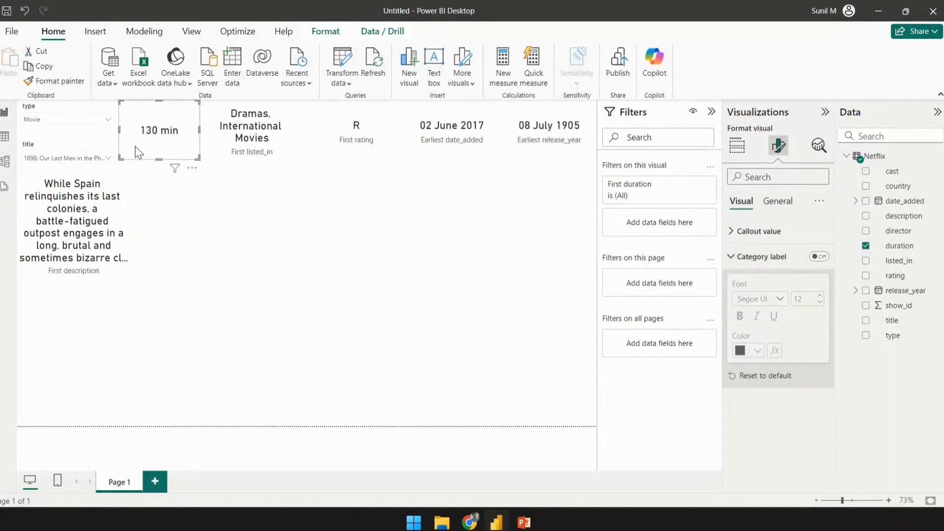
# - Turn on the duration card's title and set its text to Duration
pyautogui.click(778, 201)
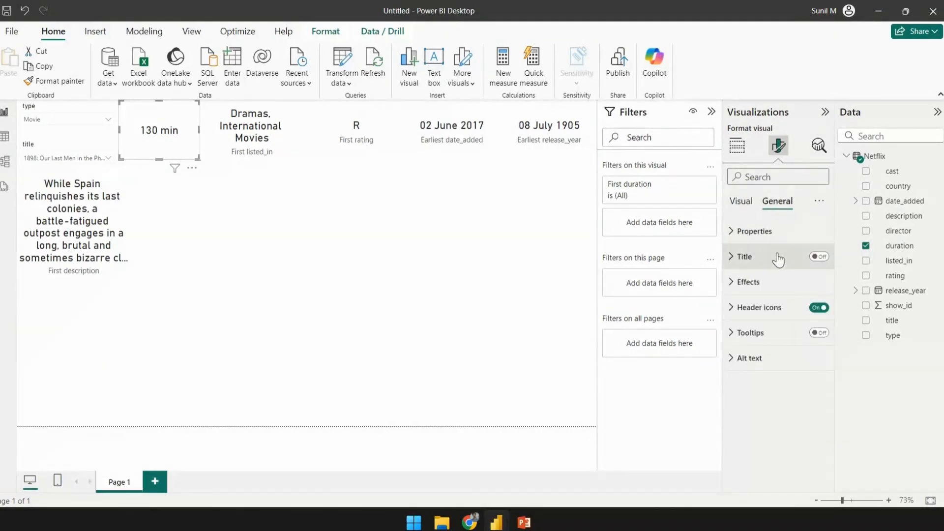
pyautogui.click(815, 258)
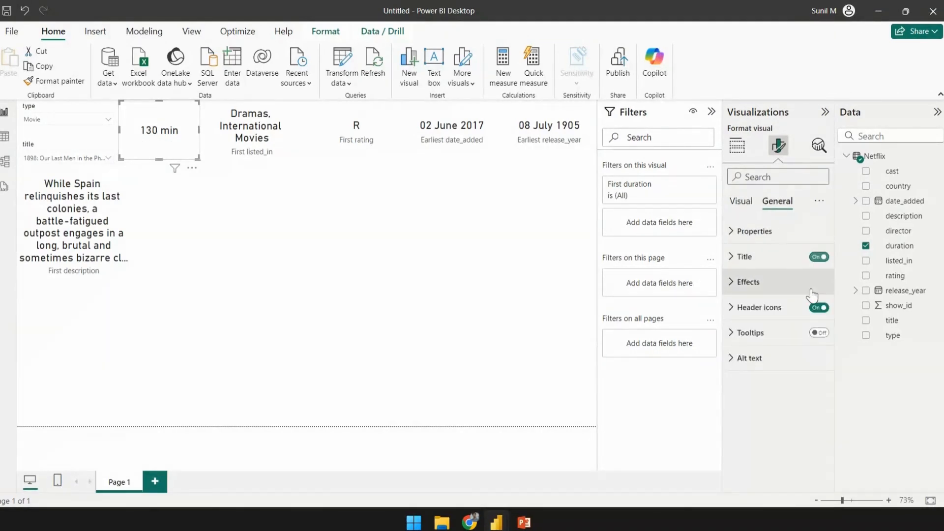
pyautogui.click(737, 256)
pyautogui.click(766, 325)
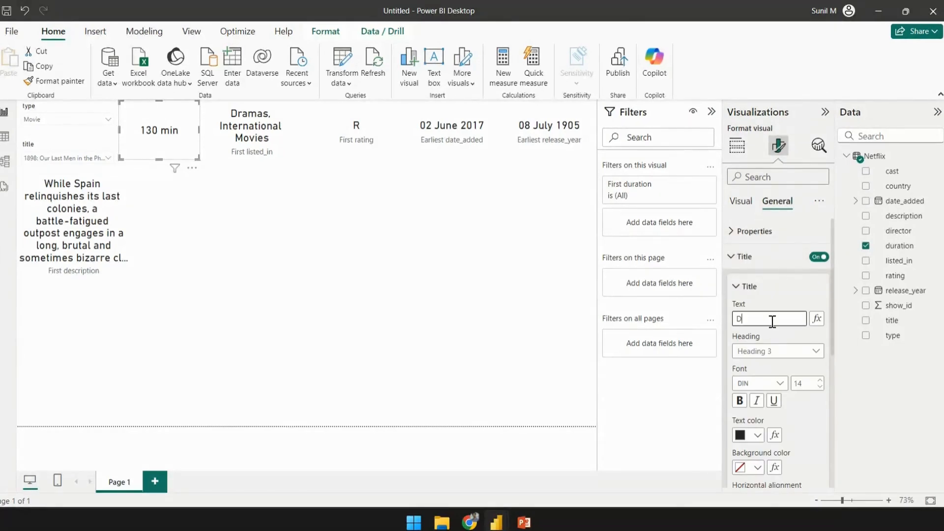
pyautogui.write('Duration')
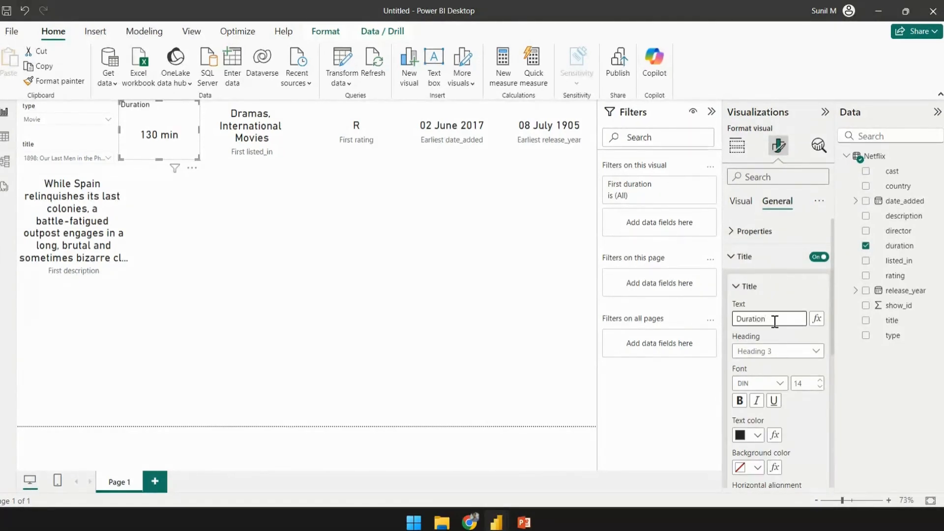
# - Center-align and bold the Duration title
pyautogui.scroll(-3, 781, 368)
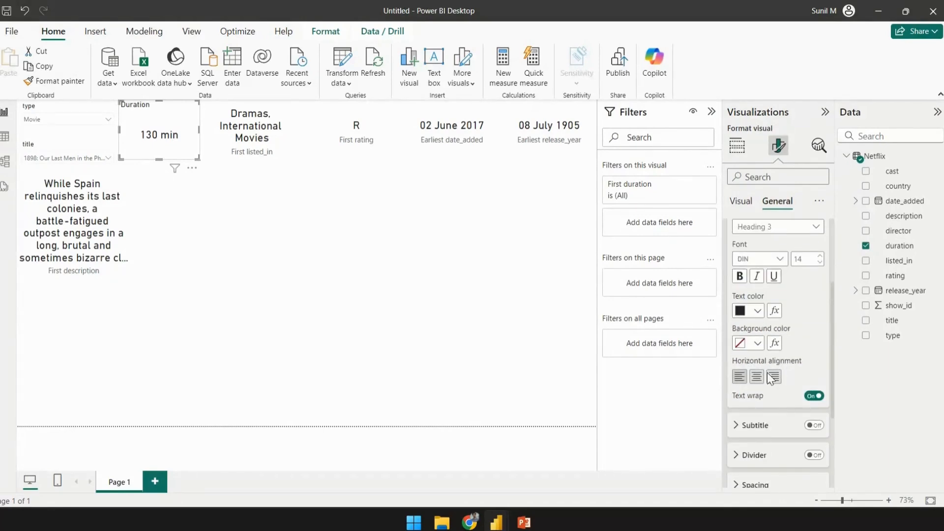
pyautogui.click(757, 380)
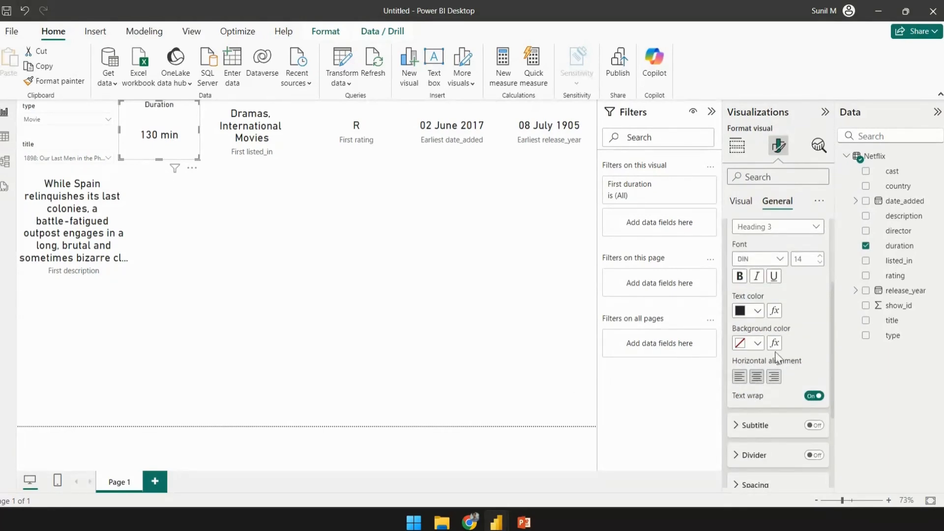
pyautogui.click(740, 276)
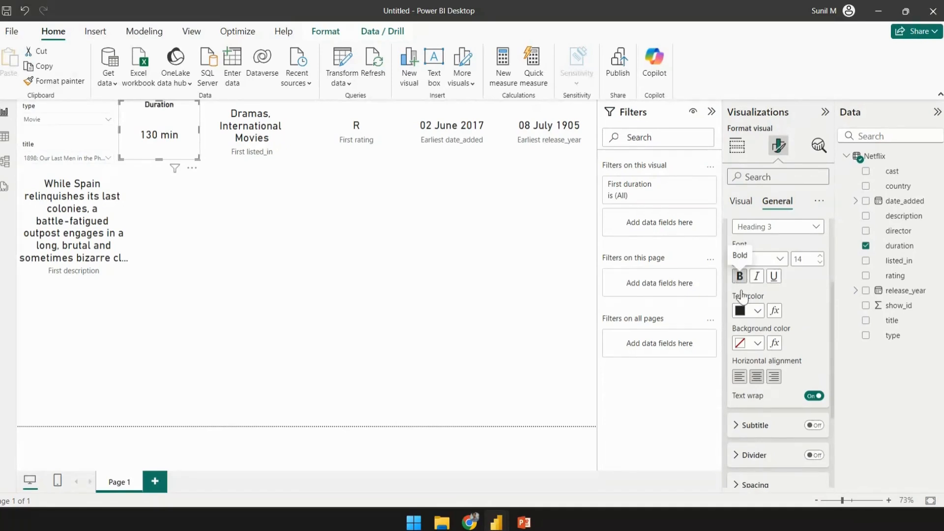
pyautogui.click(409, 282)
# - Turn off the category label of the genre card
pyautogui.click(270, 136)
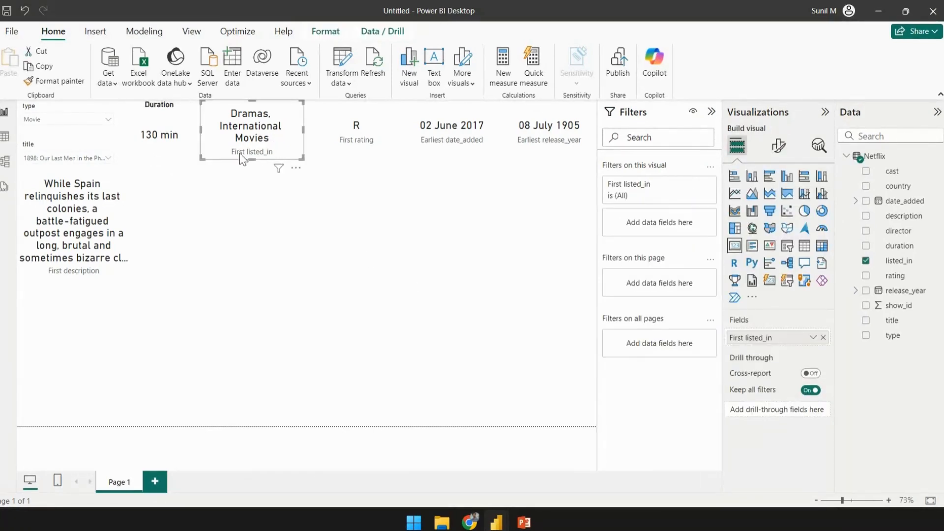
pyautogui.click(778, 146)
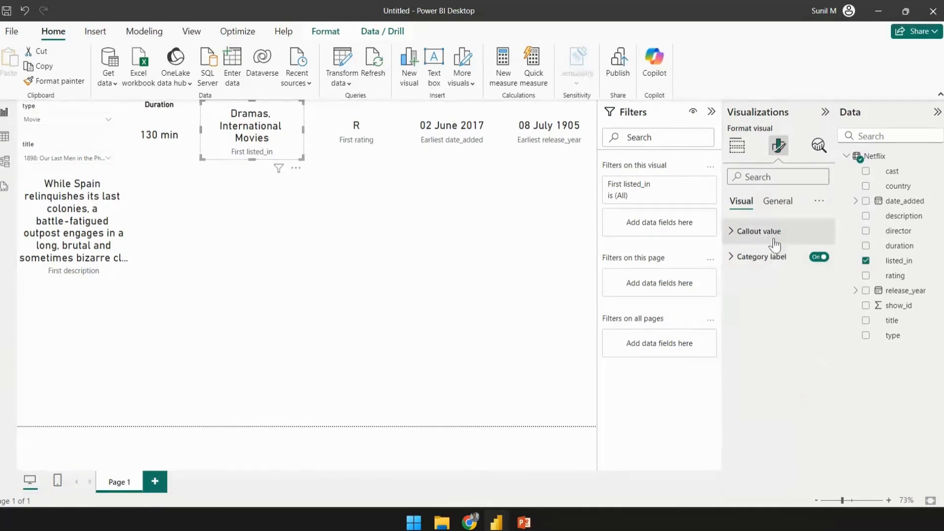
pyautogui.click(819, 257)
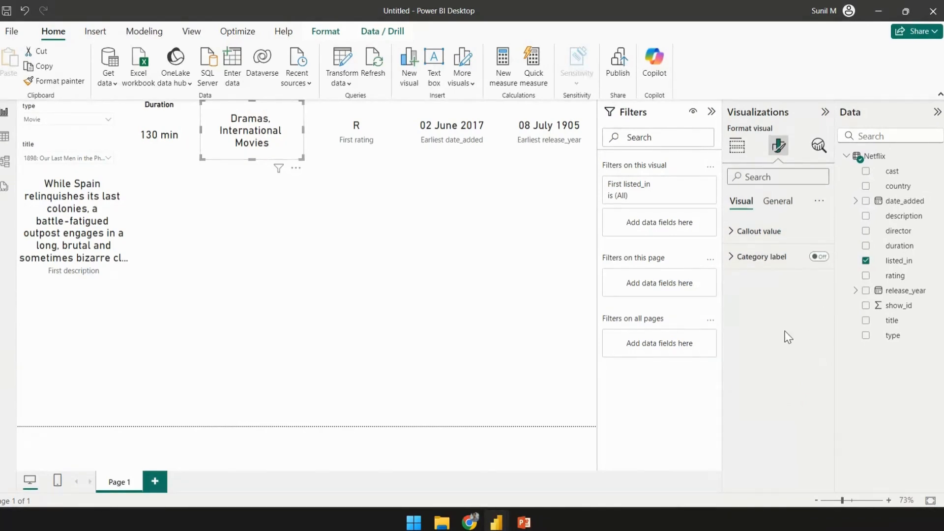
# - Turn on the genre card's title and set its text to Genre
pyautogui.click(777, 202)
pyautogui.click(815, 258)
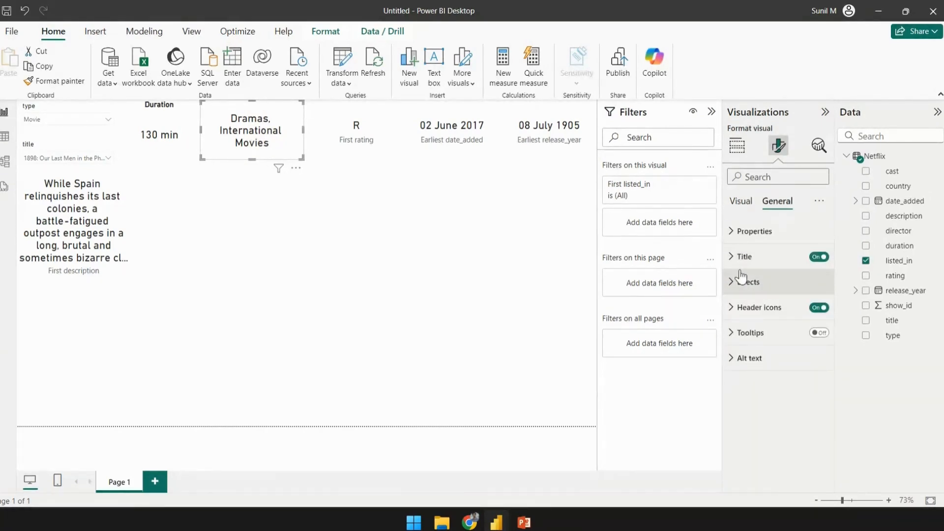
pyautogui.click(733, 256)
pyautogui.write('Genre')
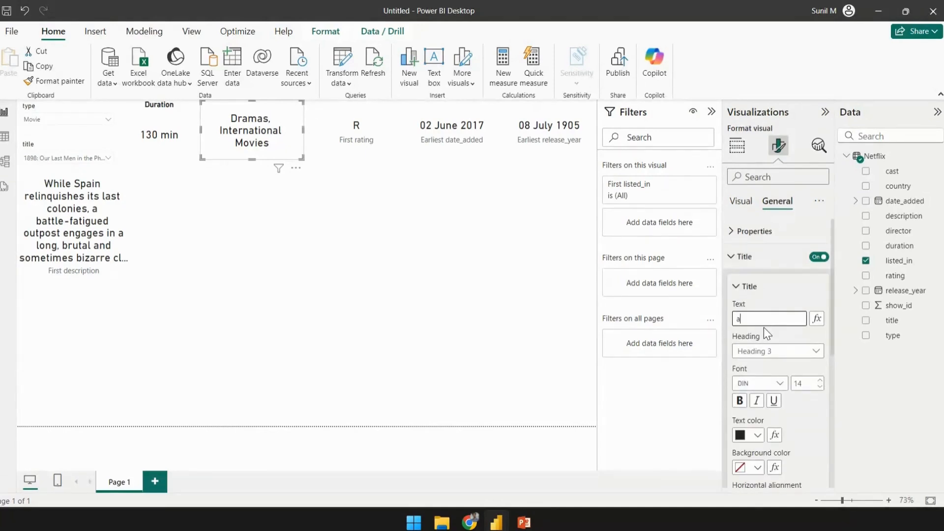
# - Center-align and bold the Genre title and set its font size to 25
pyautogui.scroll(-3, 762, 325)
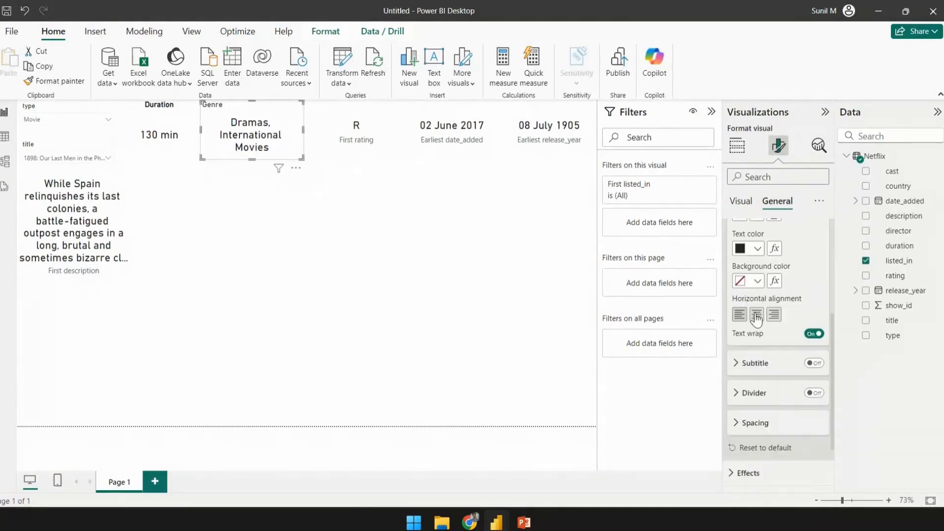
pyautogui.click(756, 316)
pyautogui.scroll(1, 767, 334)
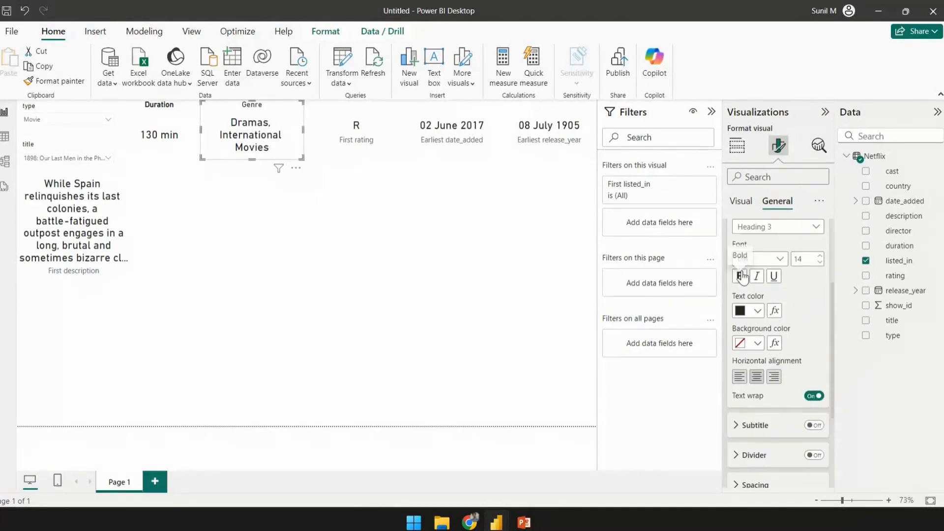
pyautogui.click(739, 276)
pyautogui.scroll(1, 784, 328)
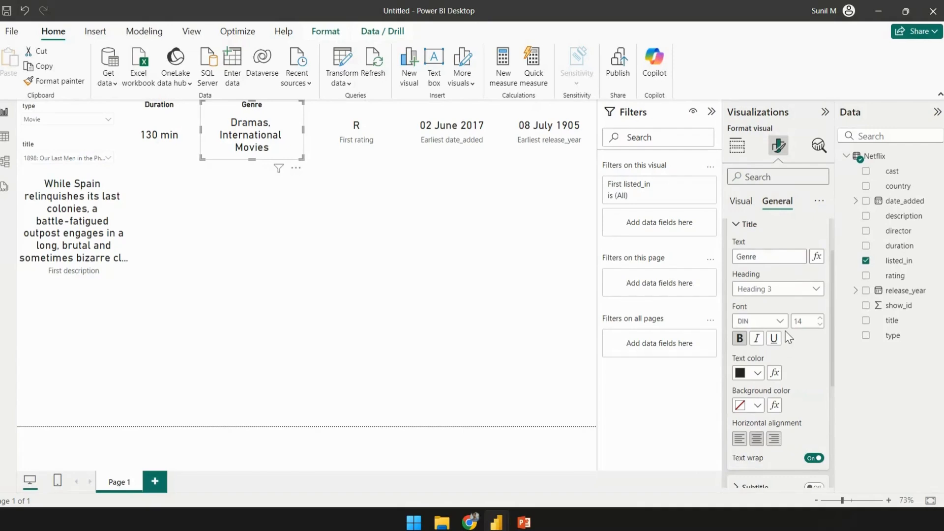
pyautogui.doubleClick(812, 317)
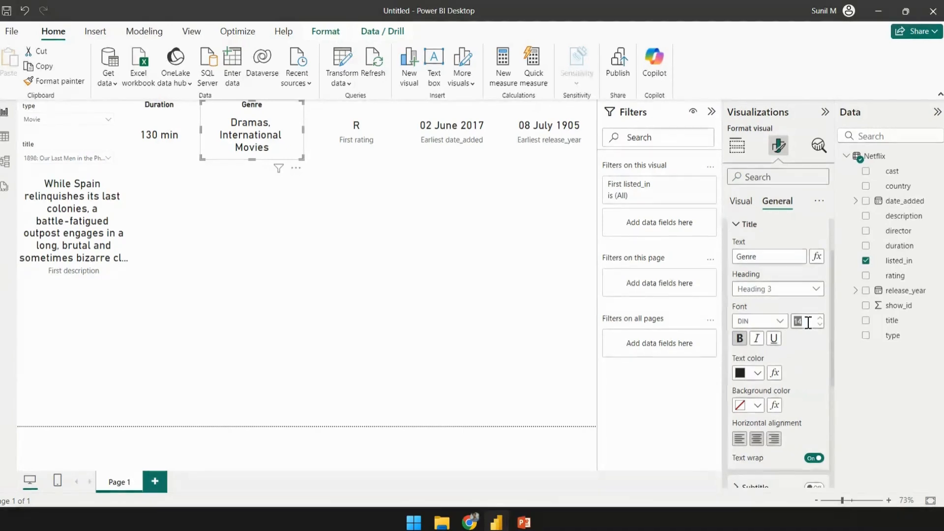
pyautogui.write('25')
pyautogui.press('Return')
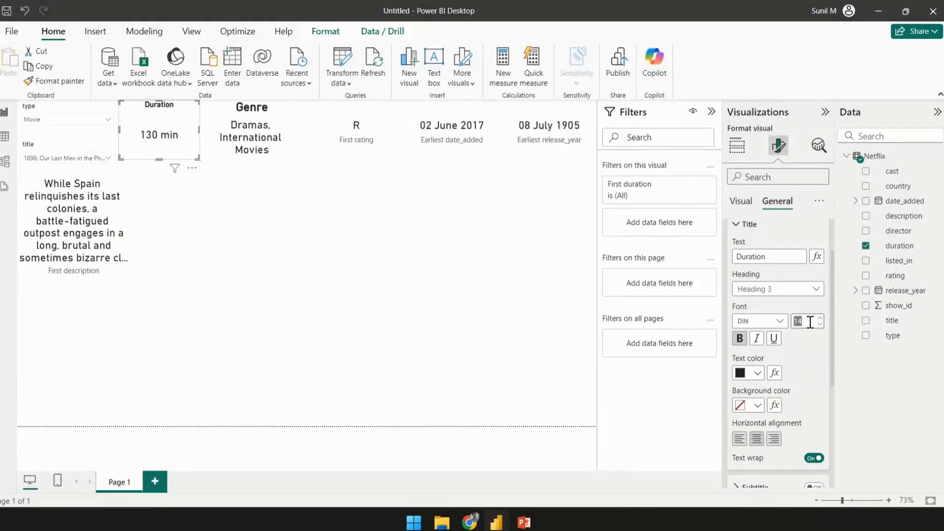
# - Set the Duration title's font size to 22
pyautogui.write('22')
pyautogui.press('Return')
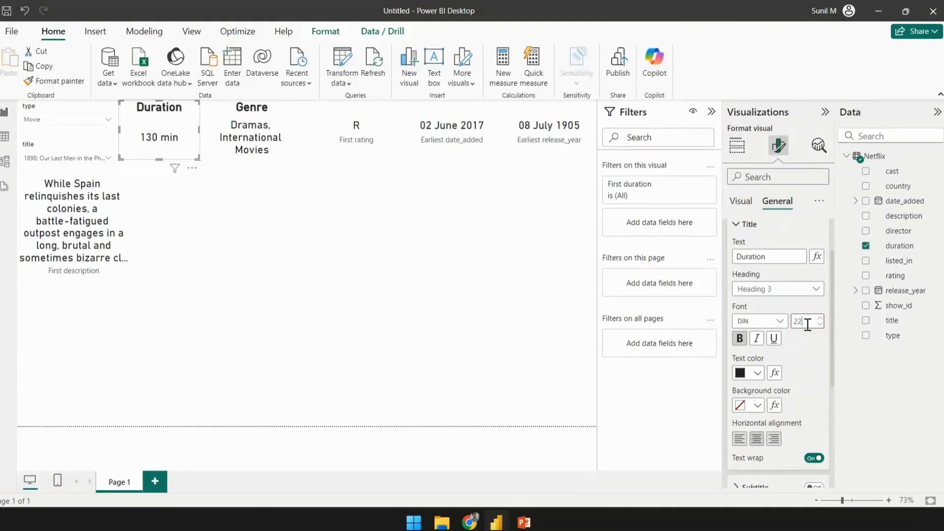
# - Add a bold Rating title to the rating card with font size 22
pyautogui.click(398, 123)
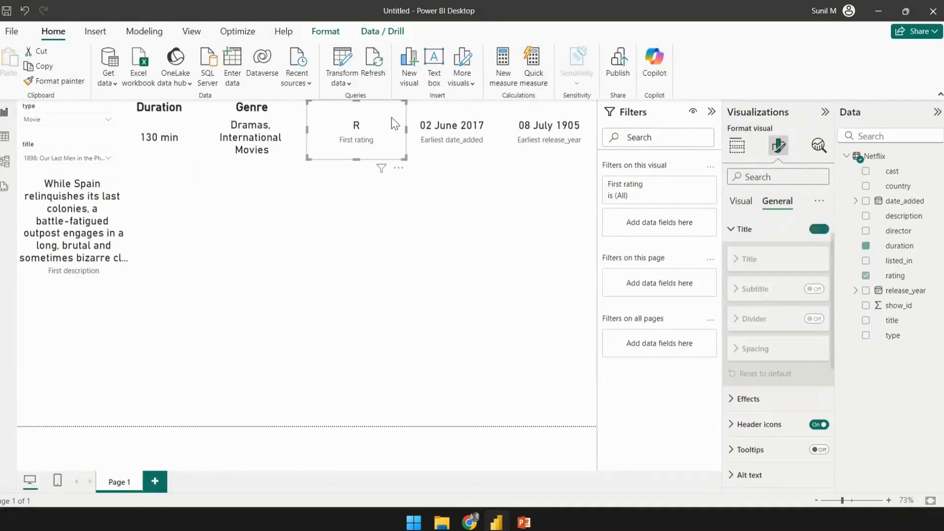
pyautogui.click(819, 229)
pyautogui.click(776, 260)
pyautogui.click(772, 291)
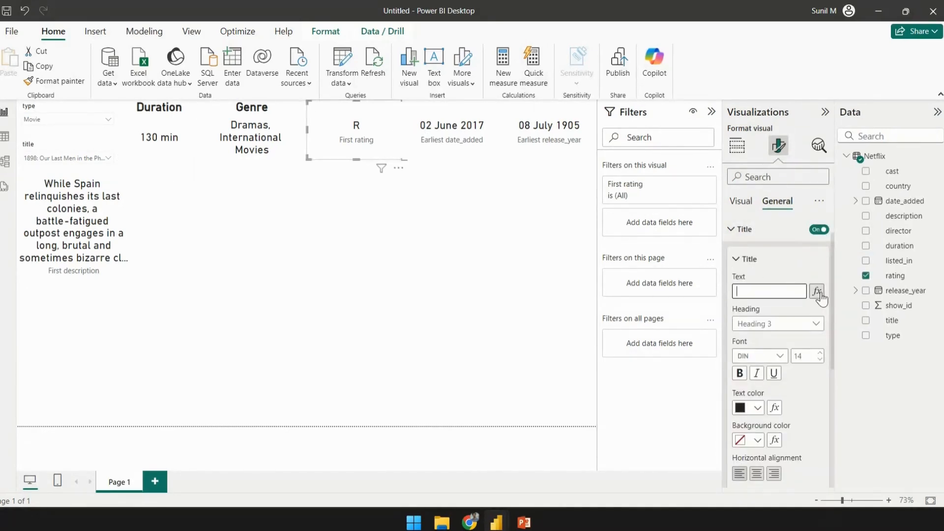
pyautogui.write('Rating')
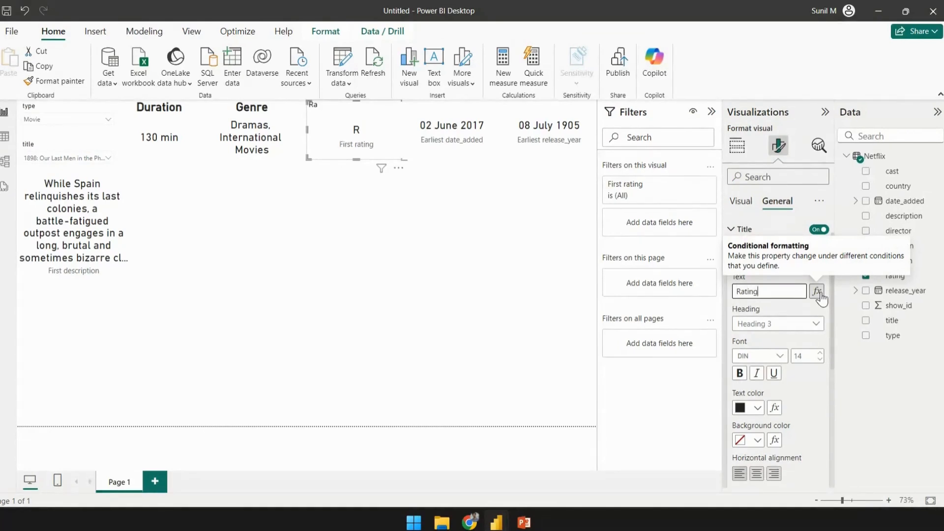
pyautogui.click(739, 373)
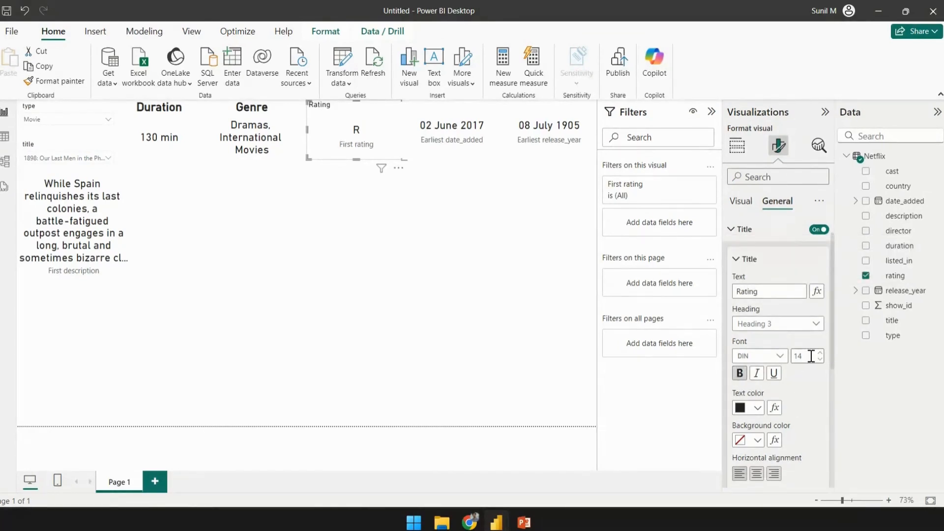
pyautogui.doubleClick(811, 356)
pyautogui.press('Return')
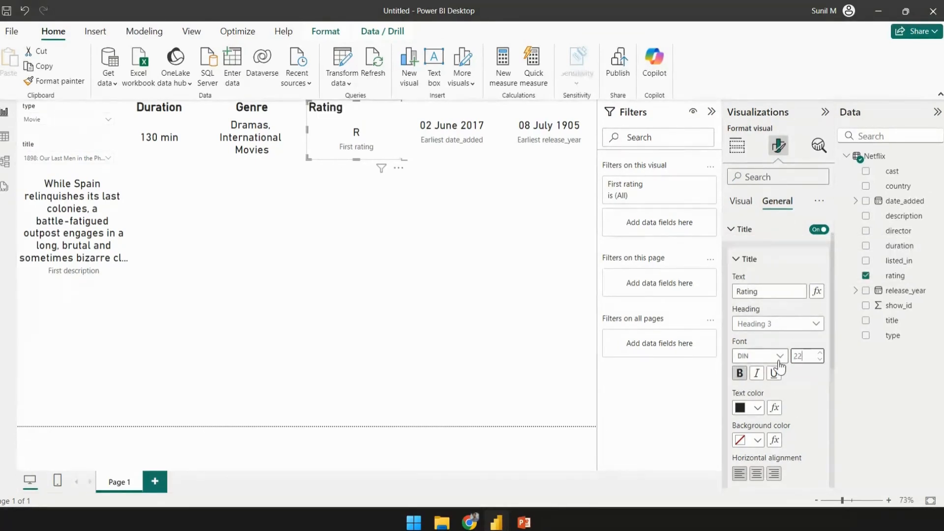
# - Turn off the category label of the rating card
pyautogui.scroll(-3, 777, 367)
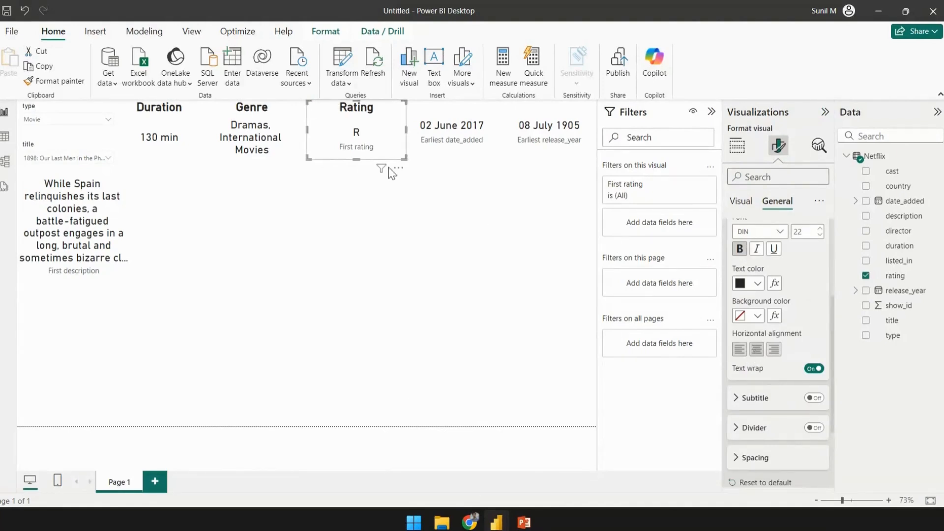
pyautogui.click(740, 202)
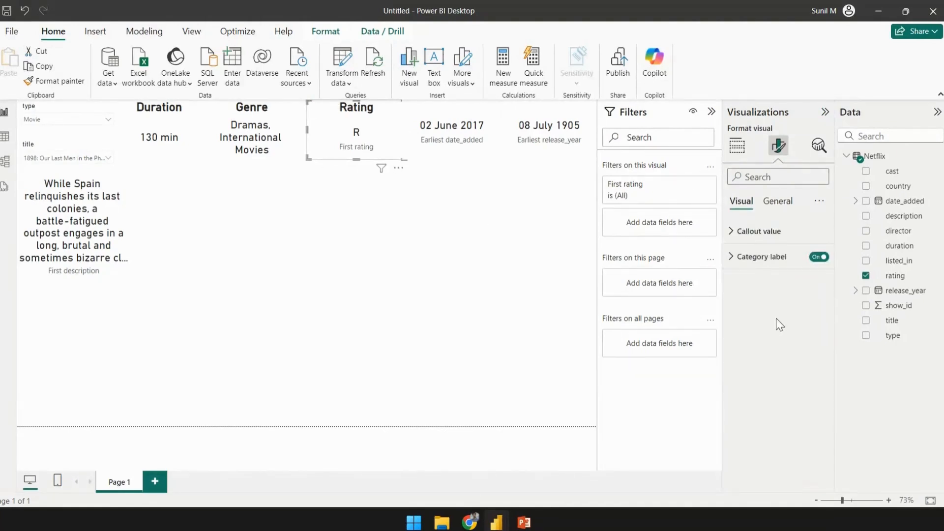
pyautogui.click(818, 256)
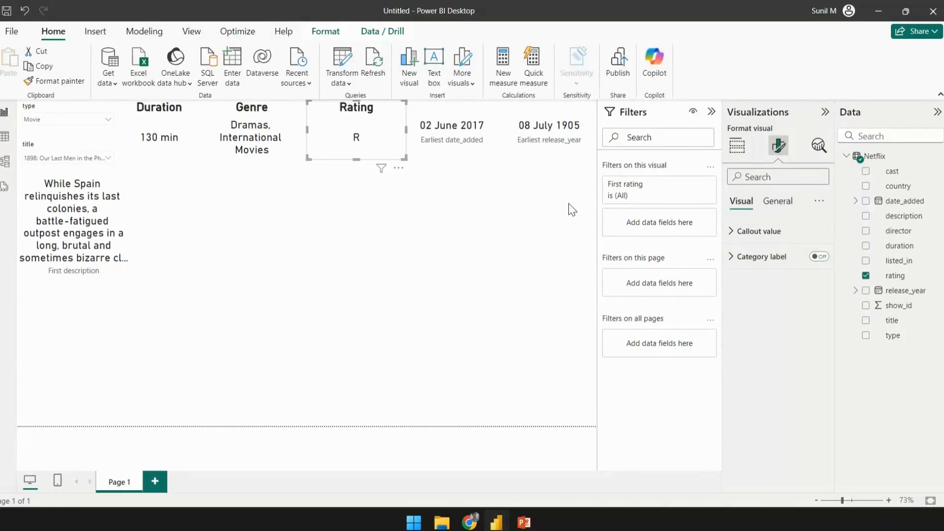
# - Turn off the date-added card's category label and give it the title On Netflix since
pyautogui.click(463, 135)
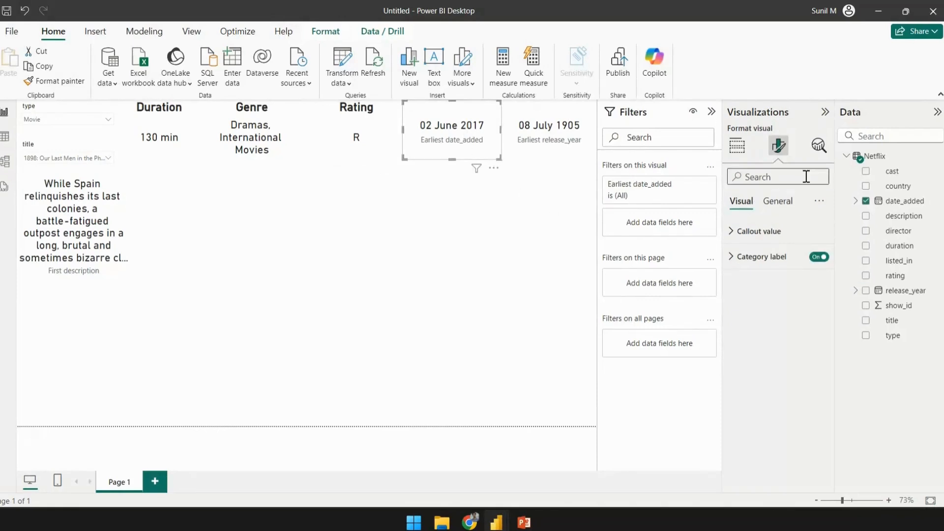
pyautogui.click(820, 256)
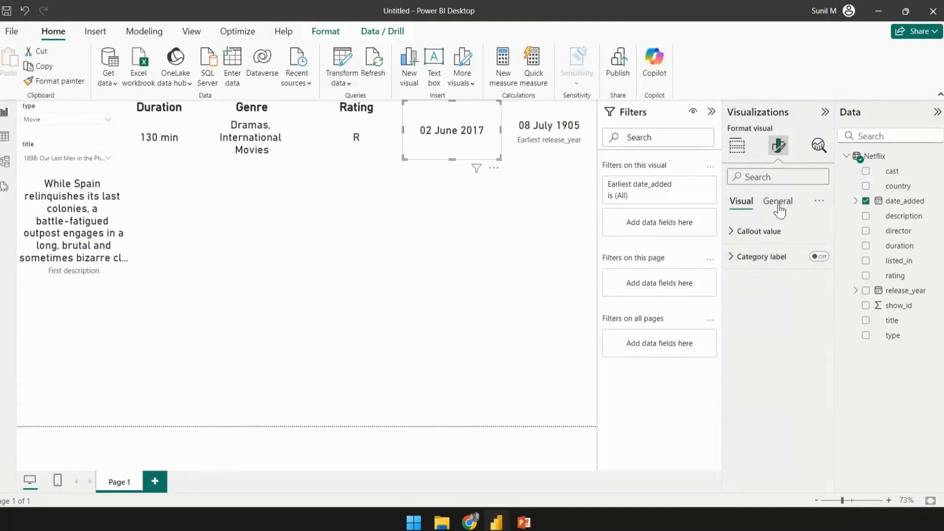
pyautogui.click(777, 201)
pyautogui.click(818, 257)
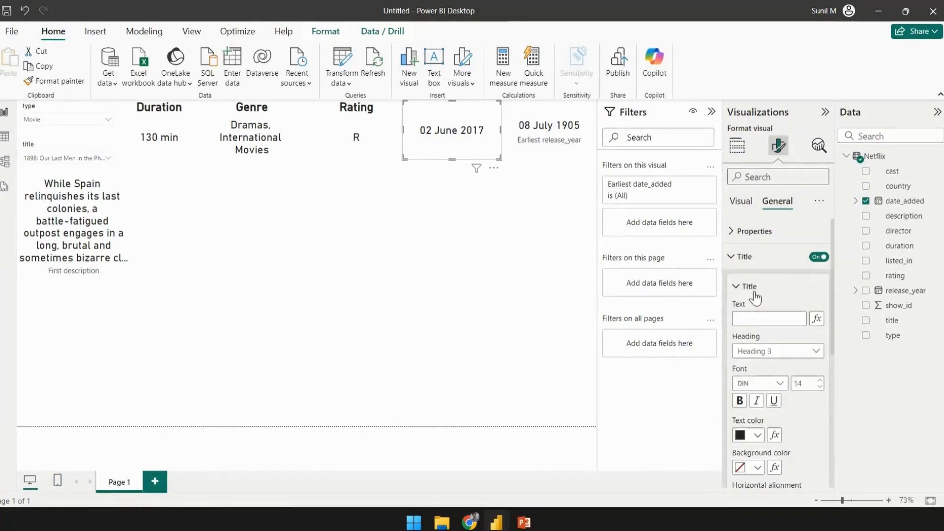
# - Give the release year card the title Release Year
pyautogui.click(551, 123)
pyautogui.click(814, 230)
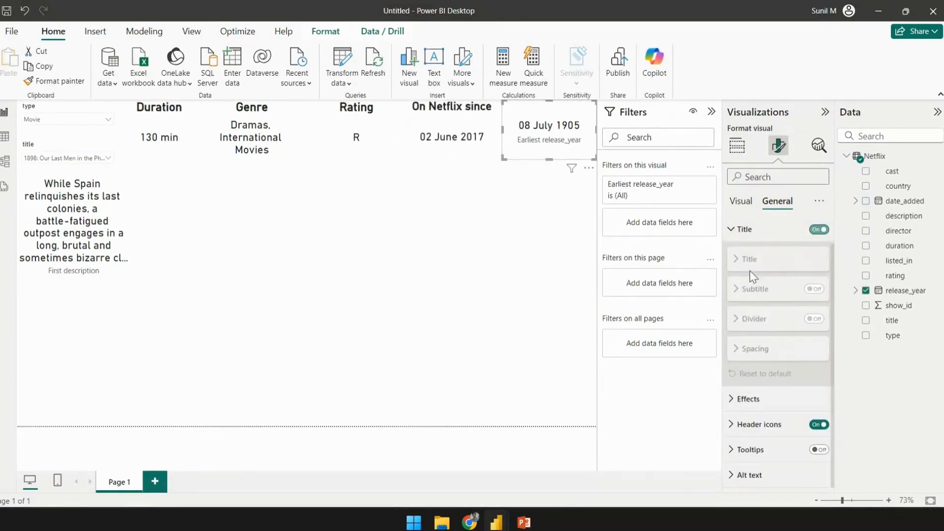
pyautogui.click(747, 260)
pyautogui.click(776, 294)
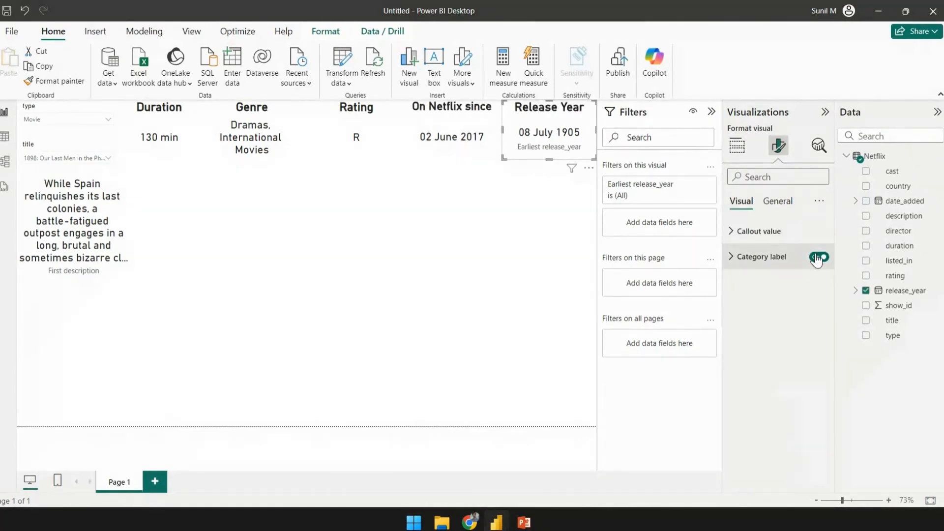
pyautogui.click(818, 257)
pyautogui.click(445, 291)
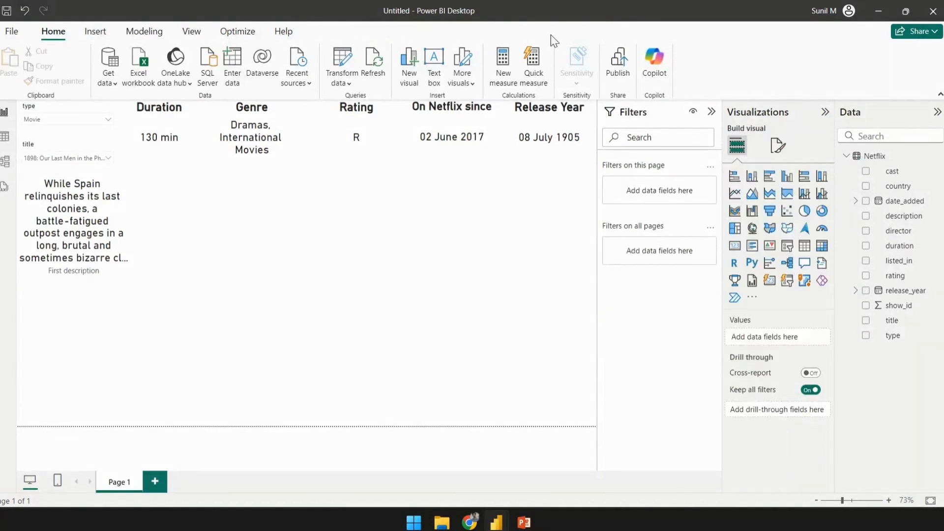
# - Swap the positions of the On Netflix since and Release Year cards
pyautogui.moveTo(455, 128); pyautogui.dragTo(534, 205)
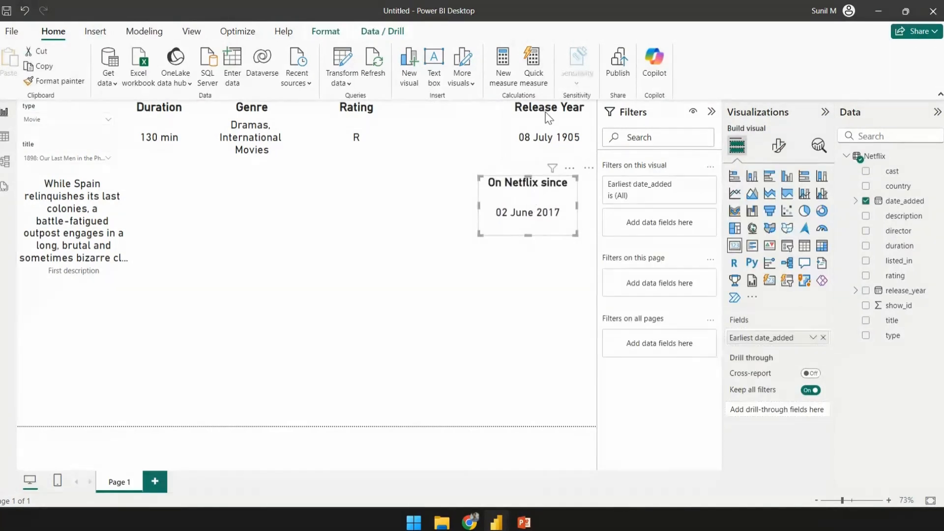
pyautogui.moveTo(549, 118); pyautogui.dragTo(453, 118)
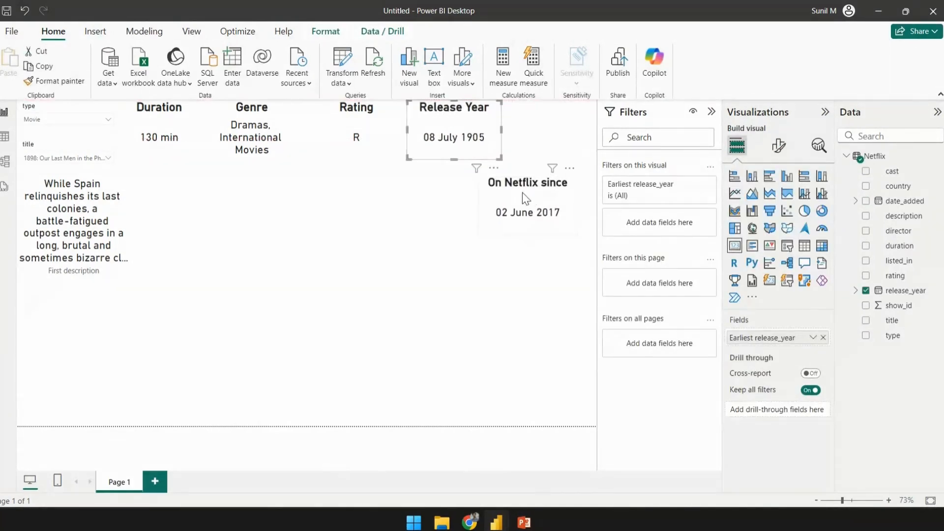
pyautogui.moveTo(525, 192); pyautogui.dragTo(561, 117)
pyautogui.click(419, 157)
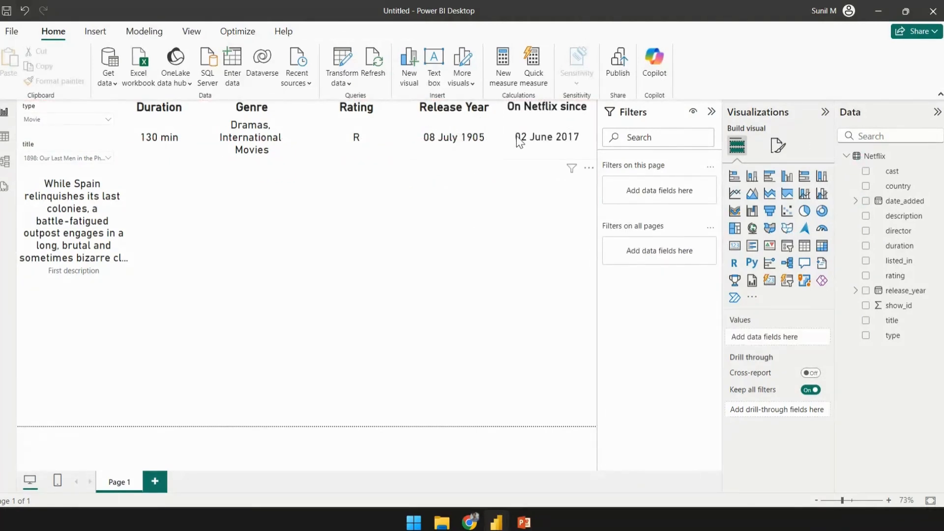
# - Turn off the category label of the description card
pyautogui.click(61, 212)
pyautogui.click(778, 148)
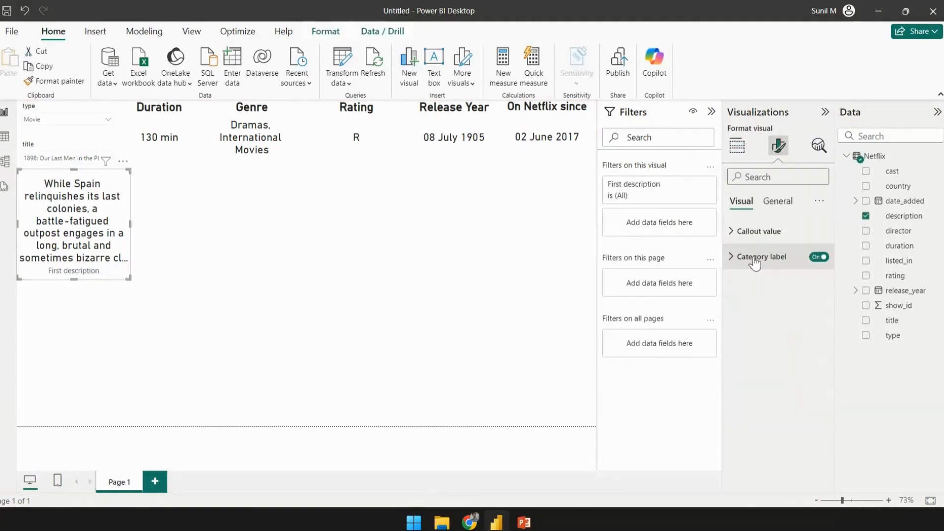
pyautogui.click(818, 256)
# - Turn on the title of the description card
pyautogui.click(777, 201)
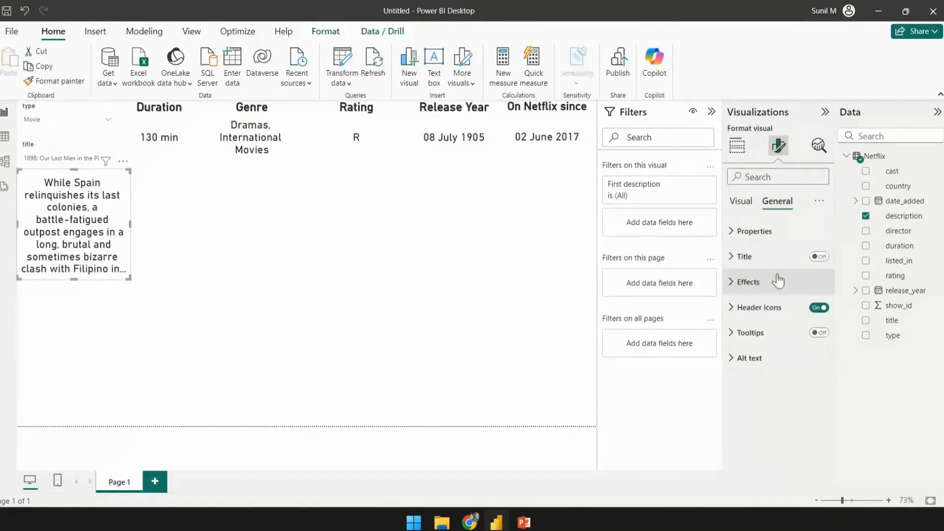
pyautogui.click(800, 261)
pyautogui.click(819, 257)
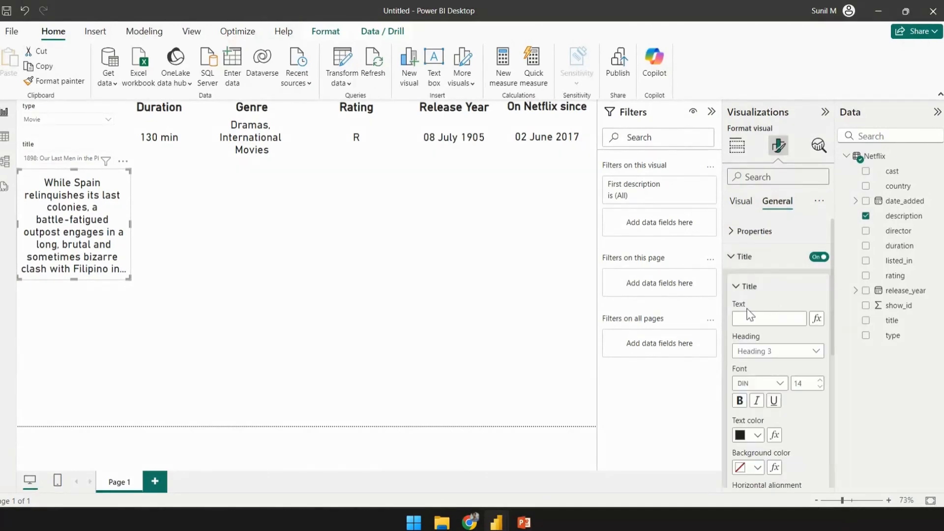
pyautogui.click(483, 211)
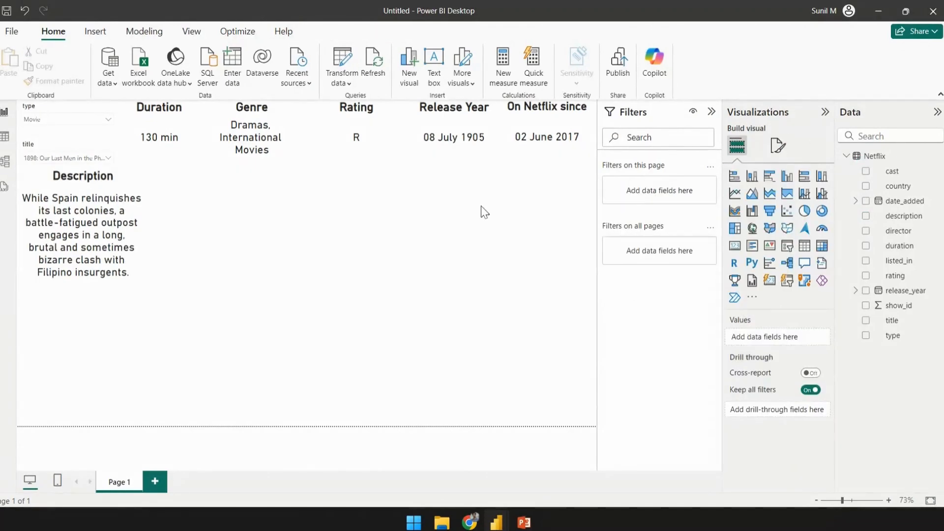
# - Set the type slicer's header text to Select your preference
pyautogui.click(61, 112)
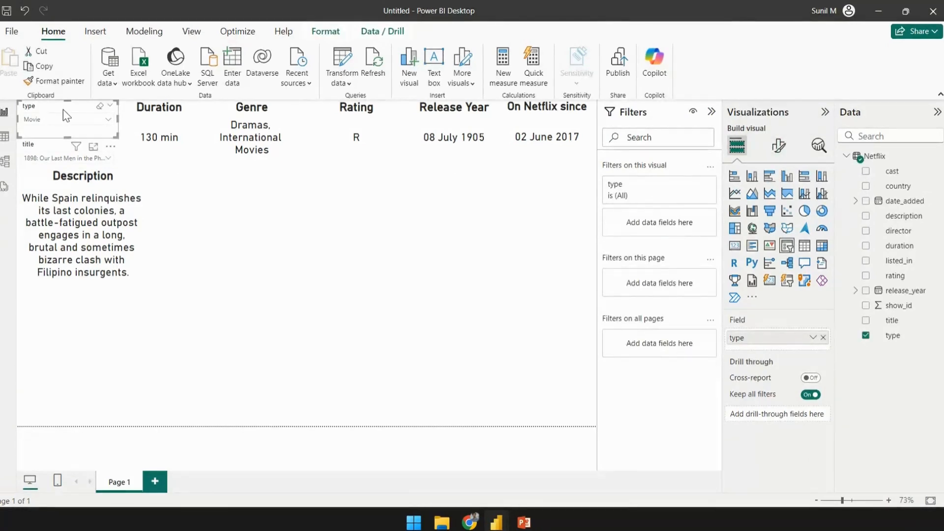
pyautogui.click(778, 150)
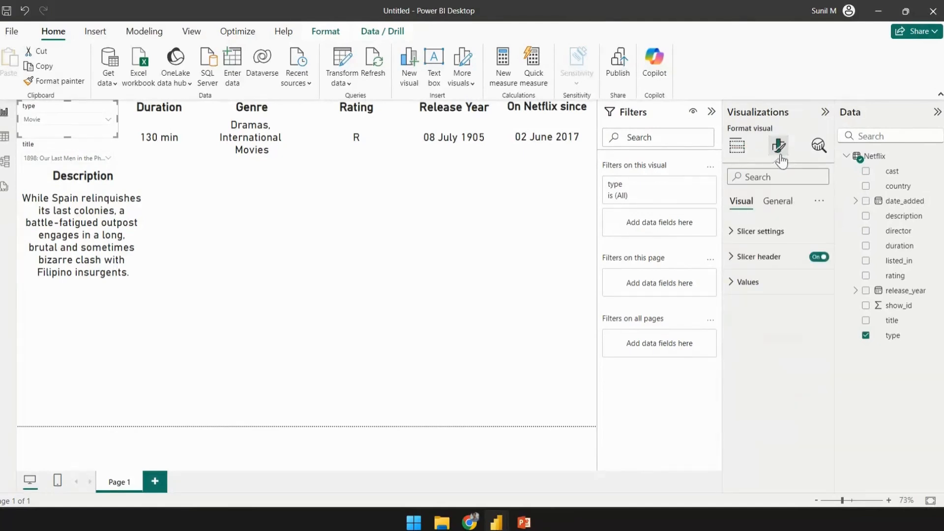
pyautogui.click(728, 261)
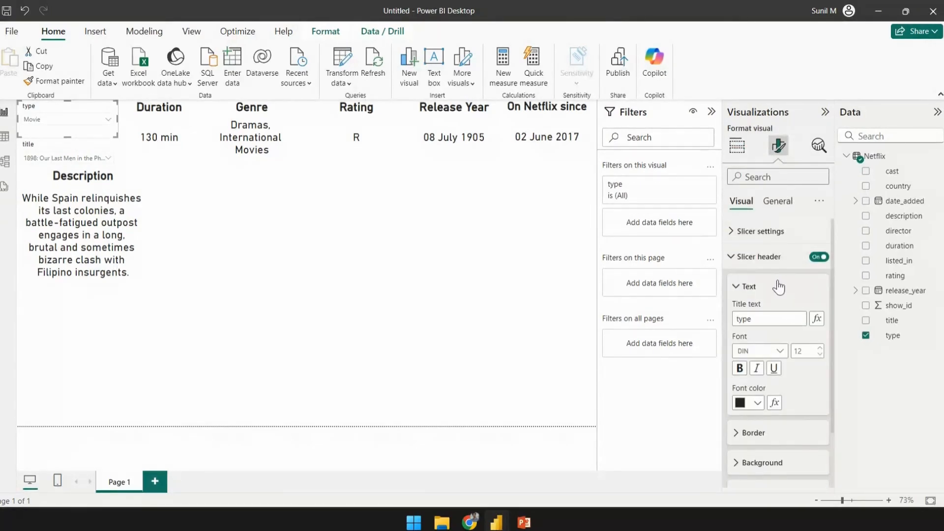
pyautogui.scroll(-2, 777, 290)
pyautogui.click(768, 255)
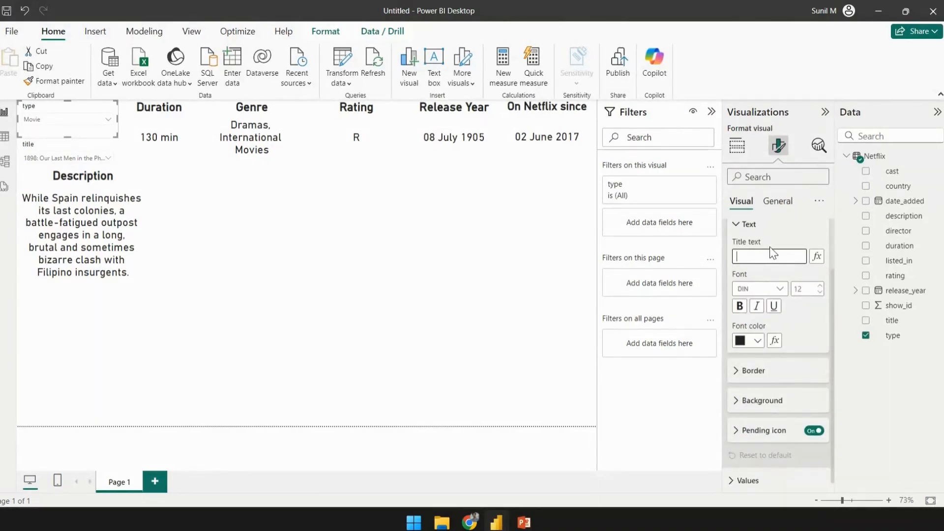
pyautogui.press('BackSpace')
pyautogui.press('BackSpace')
pyautogui.write('selec')
pyautogui.press('BackSpace')
pyautogui.press('BackSpace')
pyautogui.press('BackSpace')
pyautogui.write('lect your preference')
# - Make the type slicer's header text bold
pyautogui.click(739, 306)
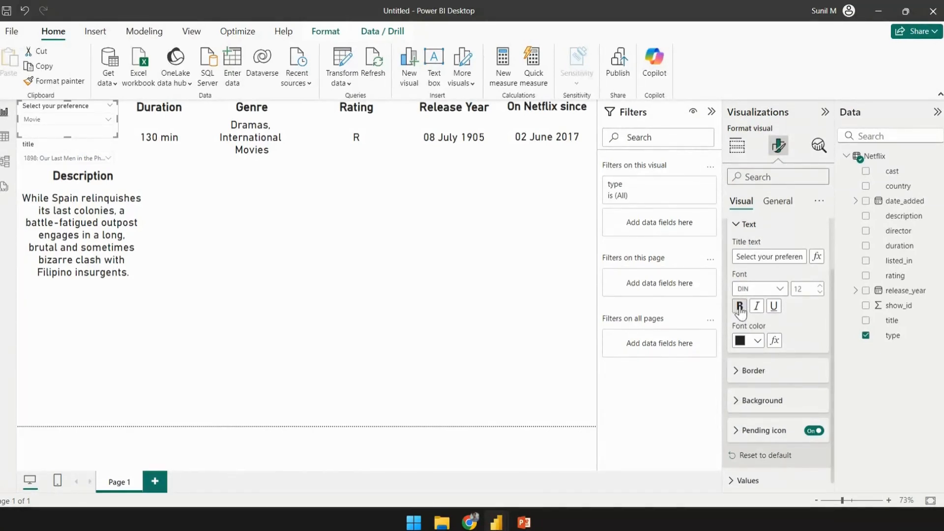
pyautogui.click(806, 288)
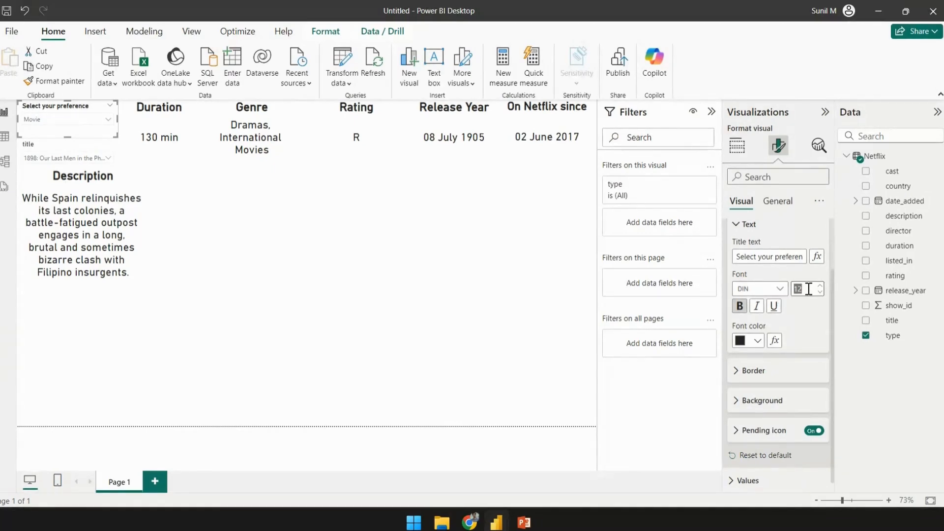
pyautogui.click(512, 337)
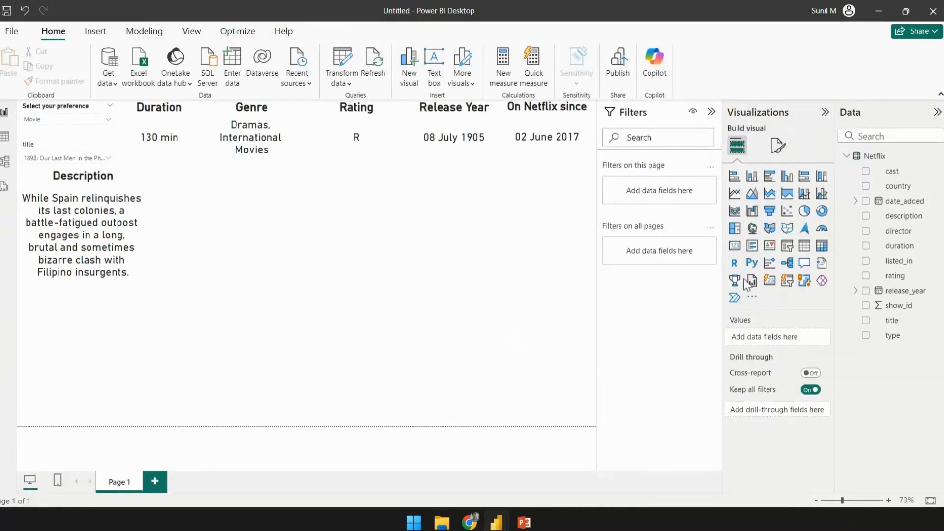
# - Change the title slicer's header text to Select a title and make it bold
pyautogui.click(70, 152)
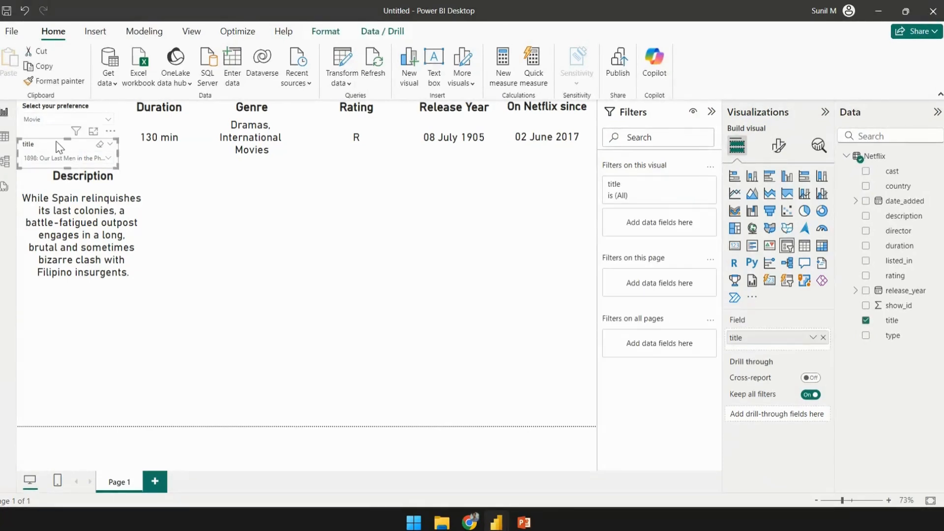
pyautogui.click(778, 146)
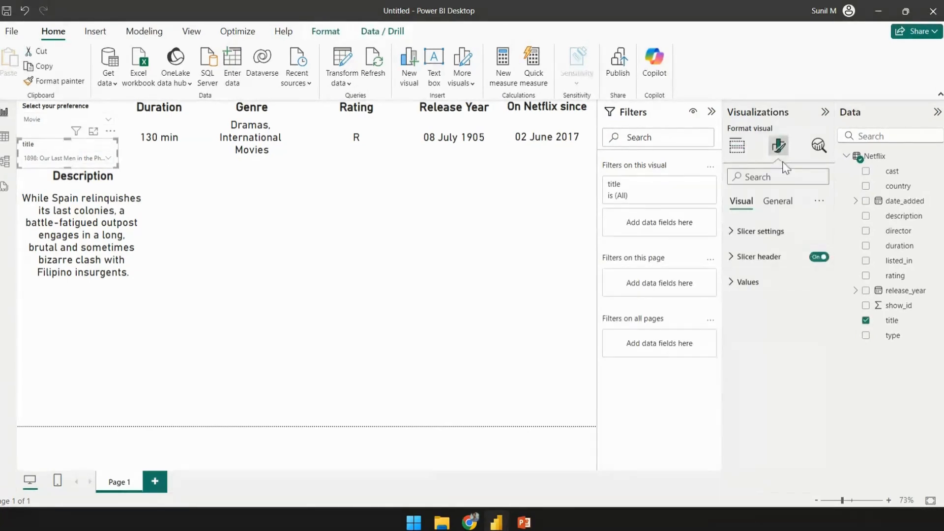
pyautogui.click(744, 253)
pyautogui.click(758, 320)
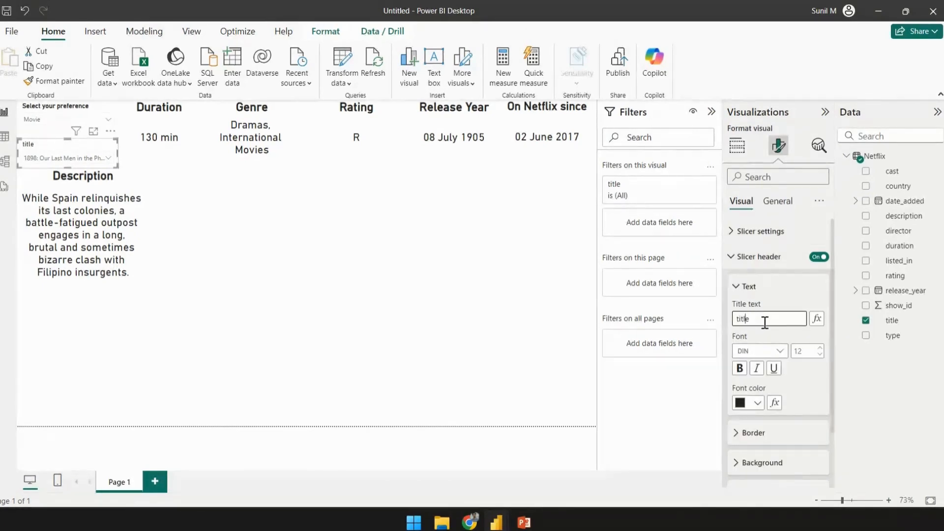
pyautogui.write('Select a')
pyautogui.click(739, 368)
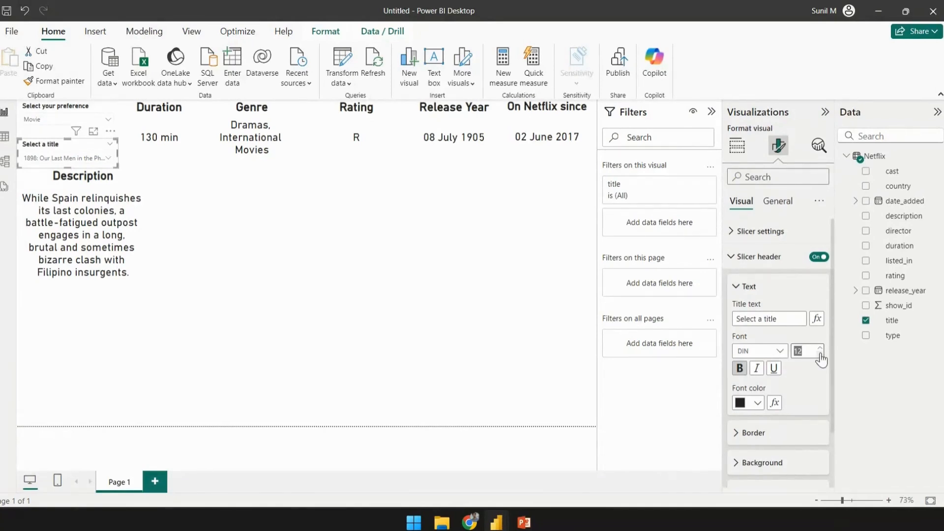
pyautogui.click(488, 313)
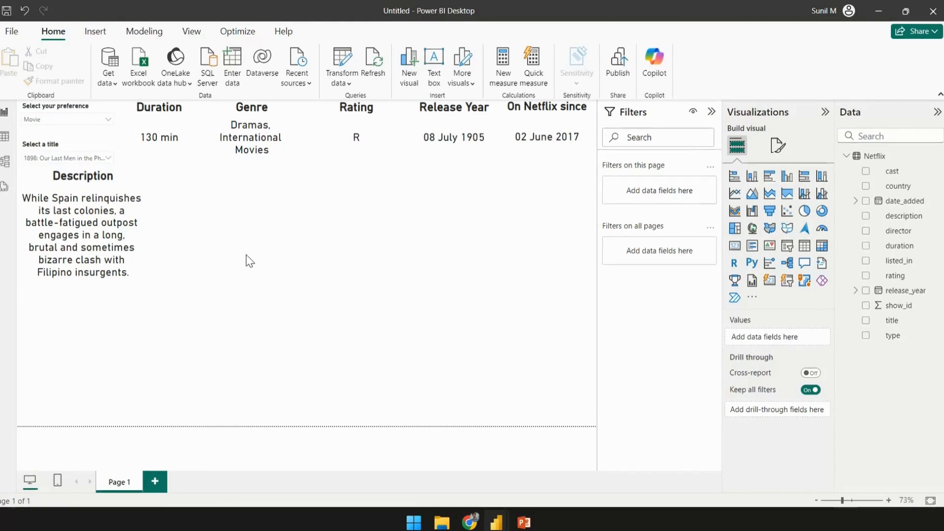
# - Add a stacked column chart of show_id by listed_in, clearing the type slicer's selection first
pyautogui.click(752, 176)
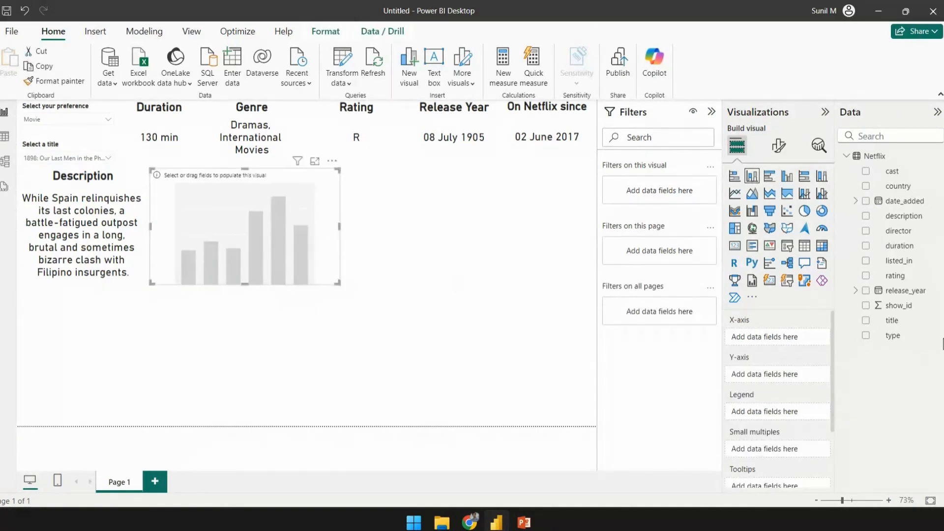
pyautogui.click(98, 112)
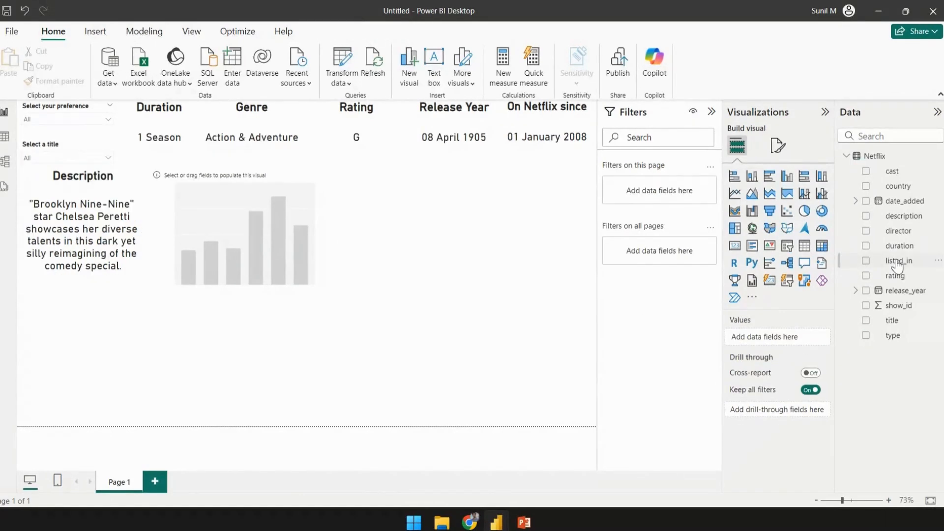
pyautogui.moveTo(897, 265); pyautogui.dragTo(261, 239)
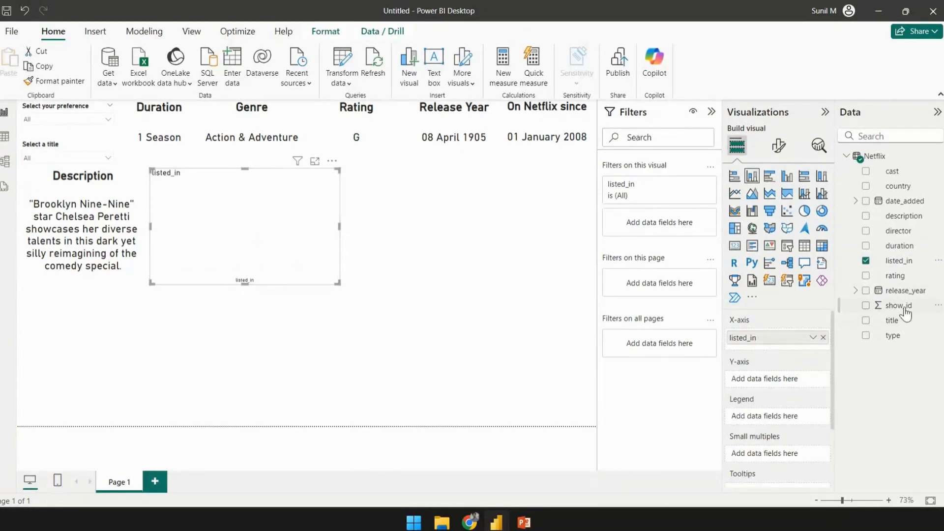
pyautogui.moveTo(905, 314); pyautogui.dragTo(780, 388)
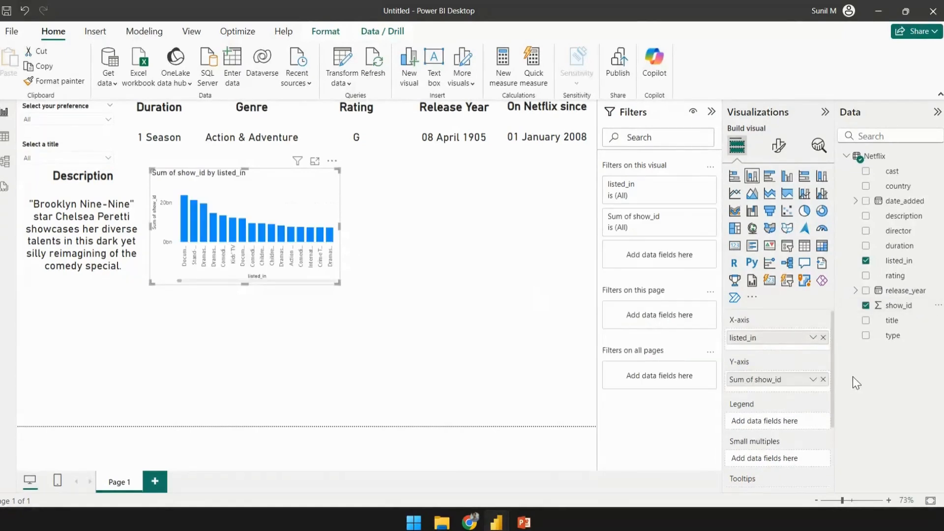
# - Change the column chart's show_id aggregation to Count and resize the chart slightly
pyautogui.click(813, 380)
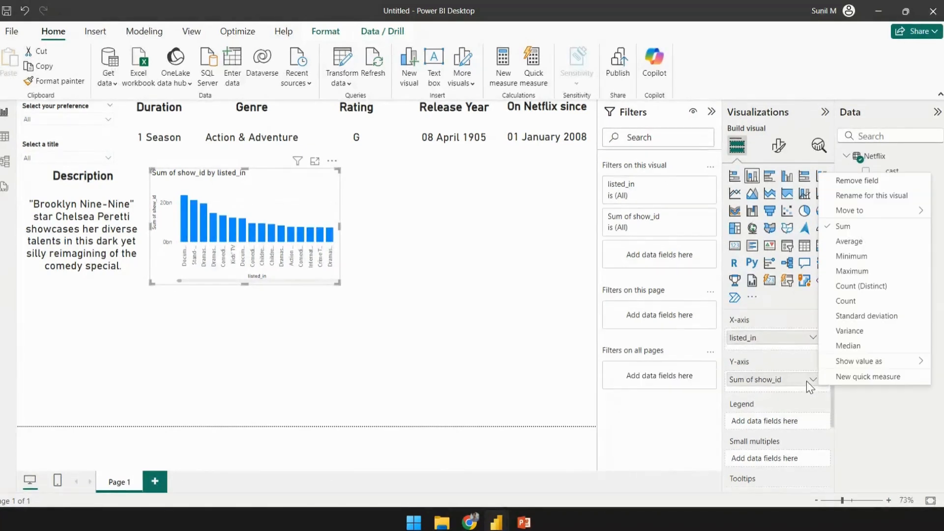
pyautogui.click(841, 299)
pyautogui.moveTo(337, 284)
pyautogui.mouseDown()
pyautogui.moveTo(593, 313)
pyautogui.moveTo(381, 265)
pyautogui.moveTo(327, 275)
pyautogui.mouseUp()
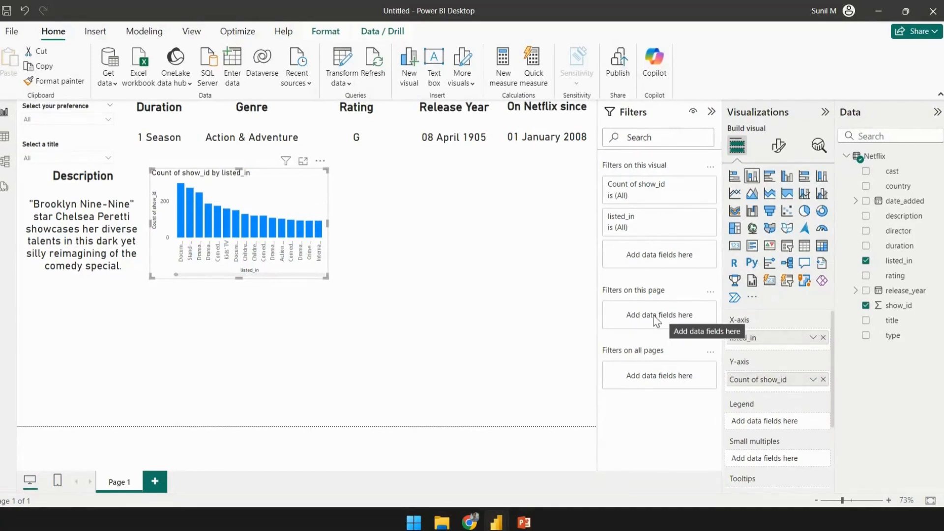
pyautogui.click(391, 266)
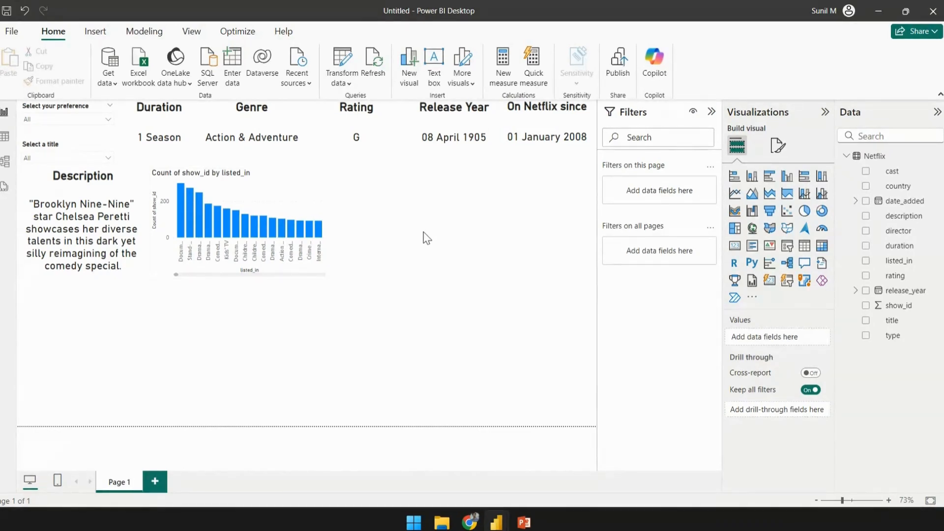
# - Add a stacked bar chart beside the column chart plotting show_id by rating
pyautogui.click(738, 186)
pyautogui.moveTo(97, 364); pyautogui.dragTo(418, 219)
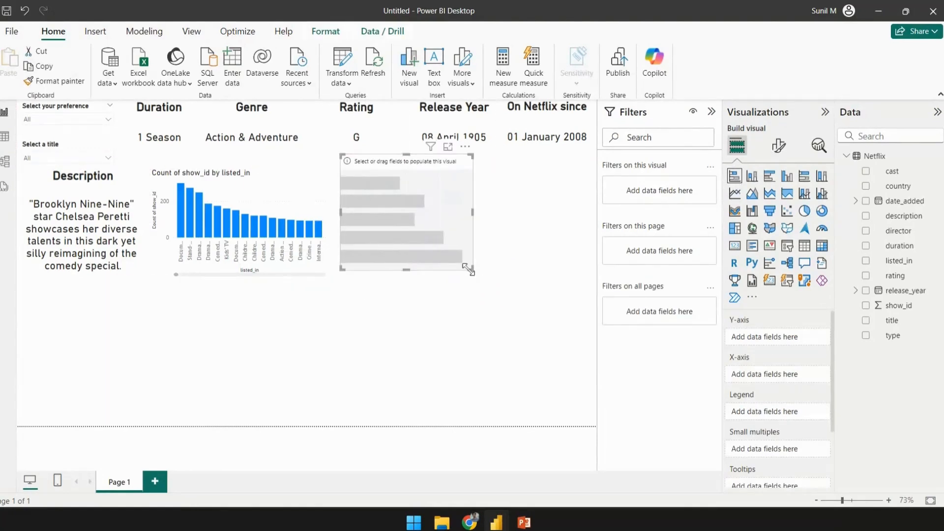
pyautogui.moveTo(468, 269); pyautogui.dragTo(513, 283)
pyautogui.moveTo(894, 276); pyautogui.dragTo(502, 248)
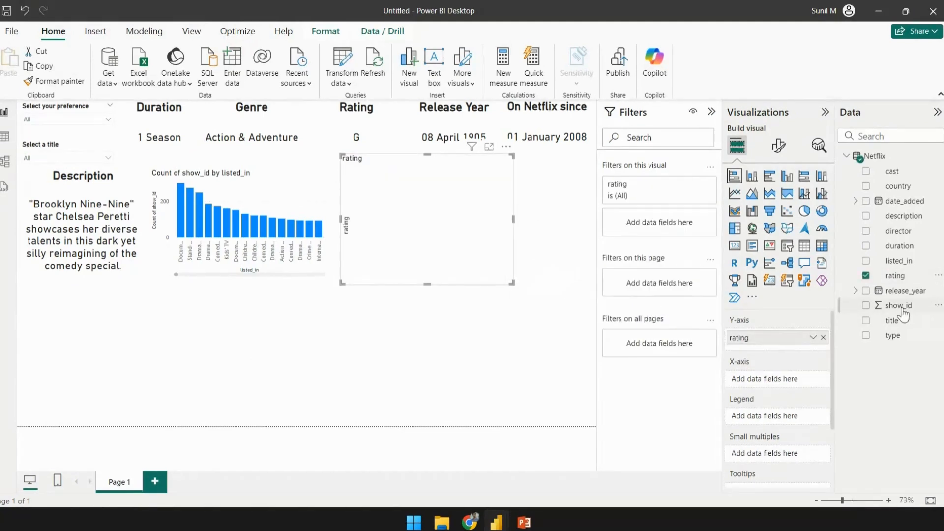
pyautogui.moveTo(899, 308); pyautogui.dragTo(771, 381)
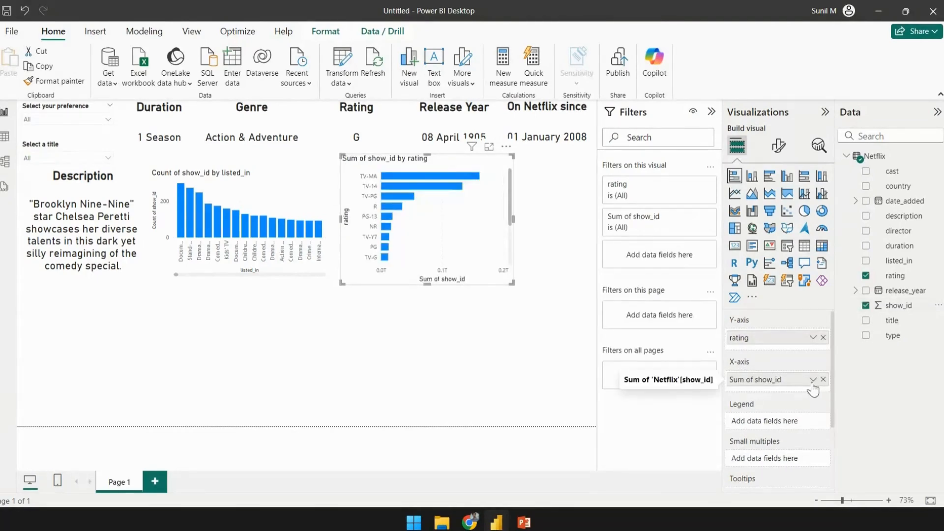
# - Change the bar chart's show_id aggregation to Count and widen the chart
pyautogui.click(812, 380)
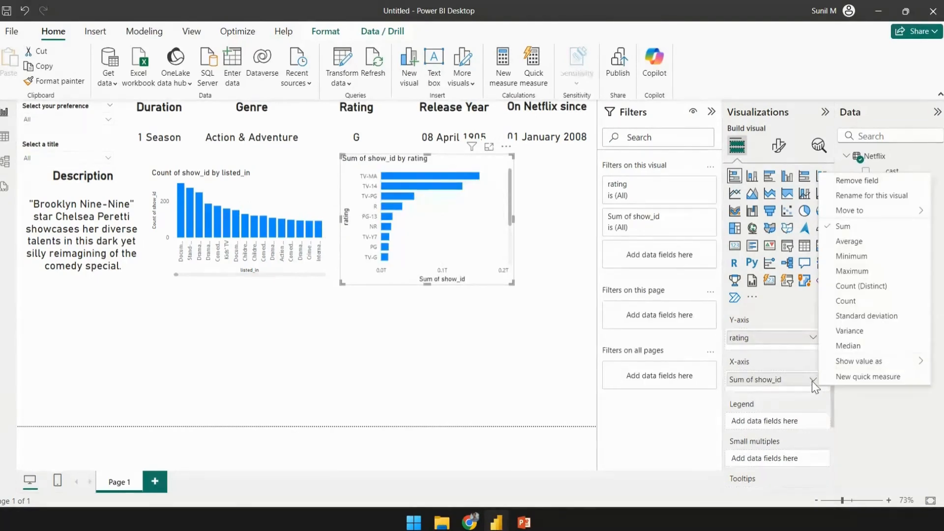
pyautogui.click(842, 297)
pyautogui.moveTo(513, 283); pyautogui.dragTo(554, 284)
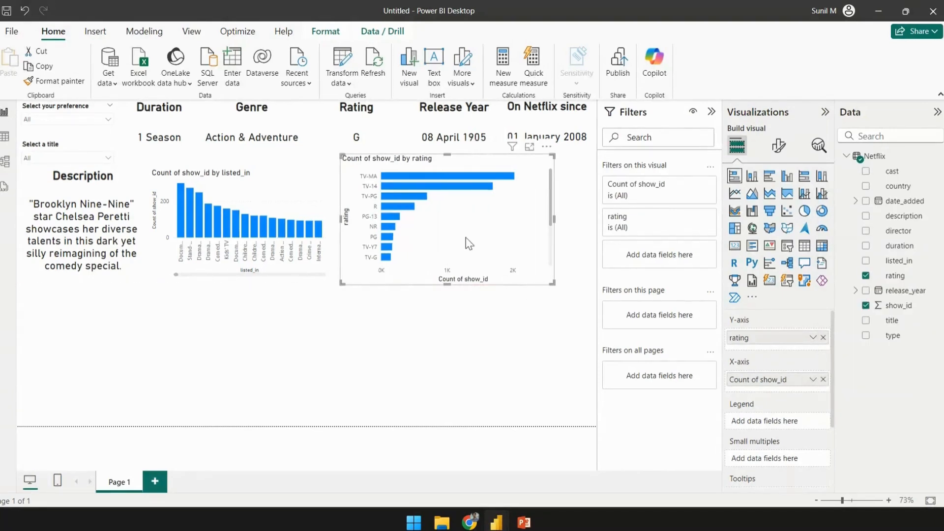
# - Move the bar chart right and widen the column chart to fill the gap
pyautogui.moveTo(465, 238); pyautogui.dragTo(509, 242)
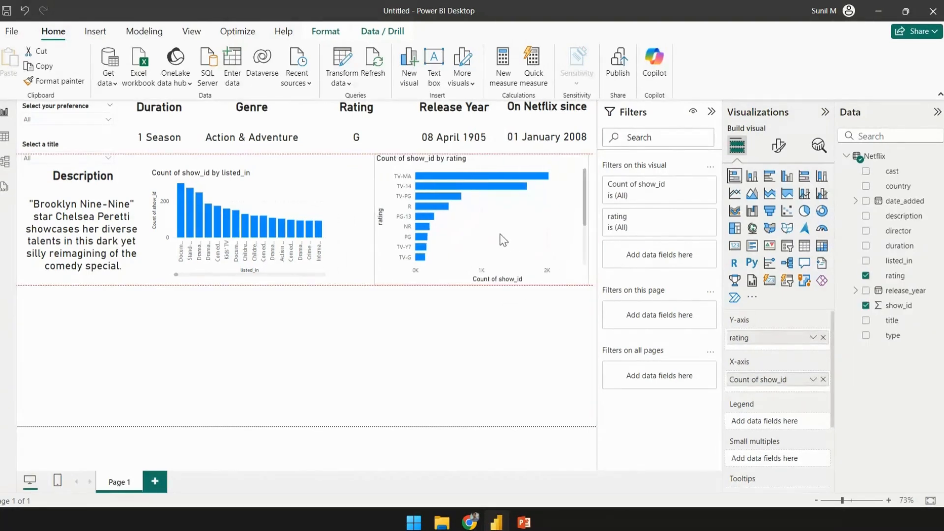
pyautogui.click(317, 257)
pyautogui.click(326, 267)
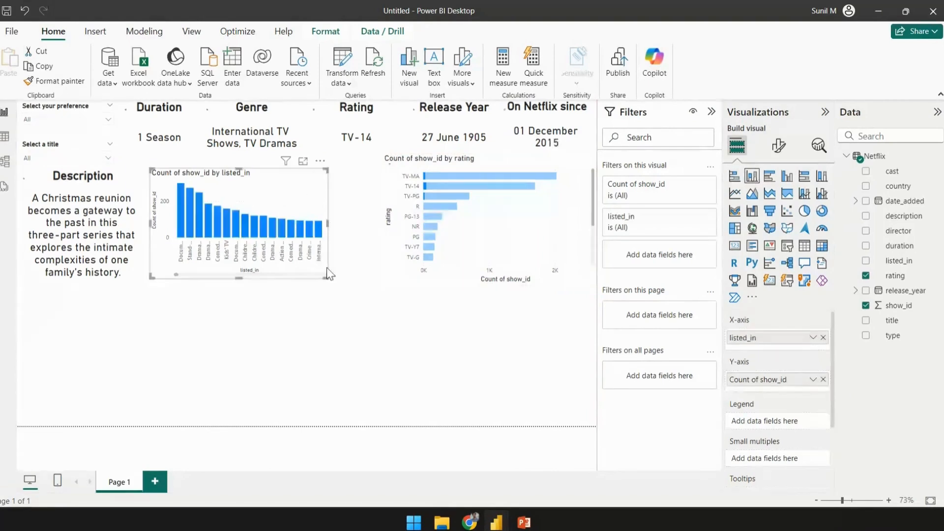
pyautogui.moveTo(327, 278); pyautogui.dragTo(379, 286)
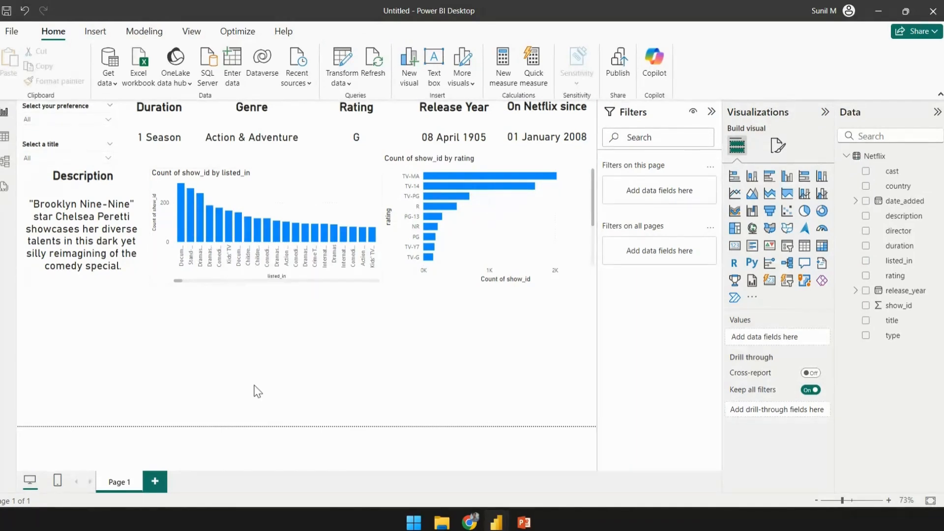
# - Add a pie chart below the description card showing the count of show_id by type
pyautogui.click(805, 211)
pyautogui.moveTo(149, 408); pyautogui.dragTo(157, 423)
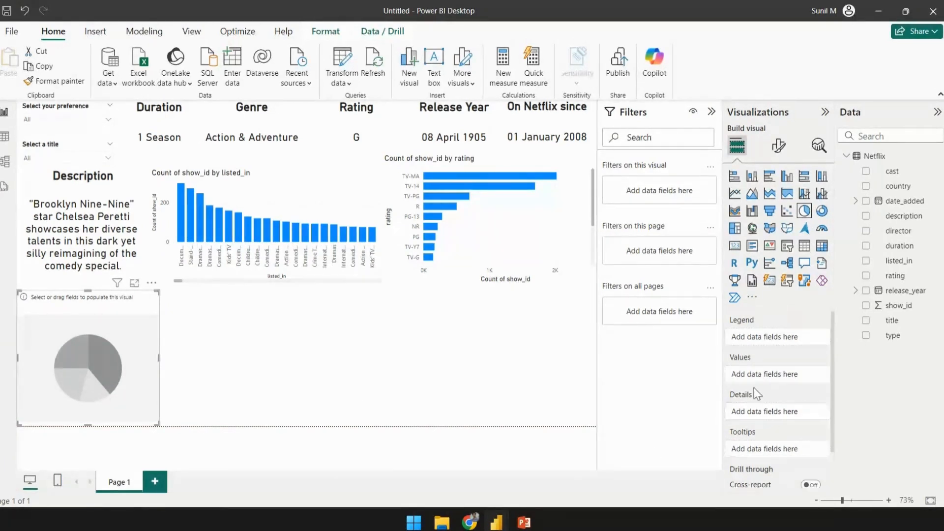
pyautogui.moveTo(902, 306); pyautogui.dragTo(783, 383)
pyautogui.click(813, 374)
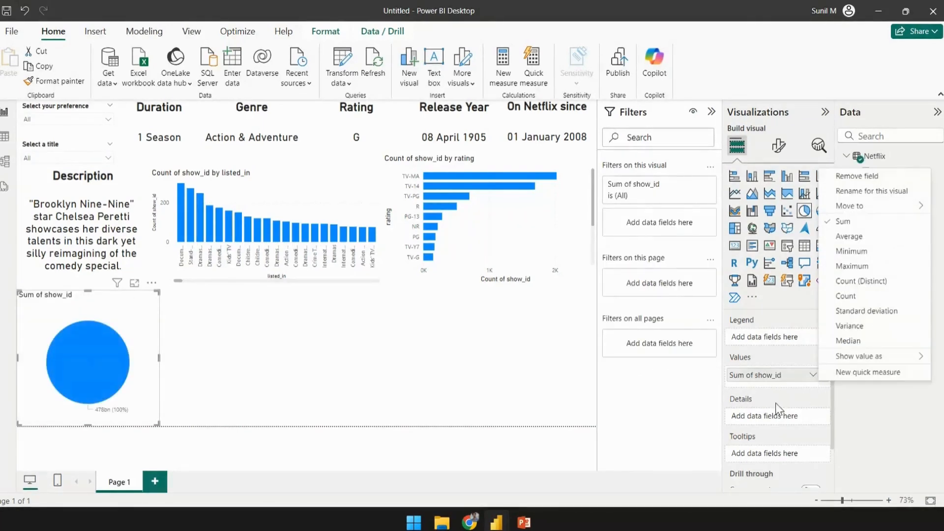
pyautogui.click(846, 295)
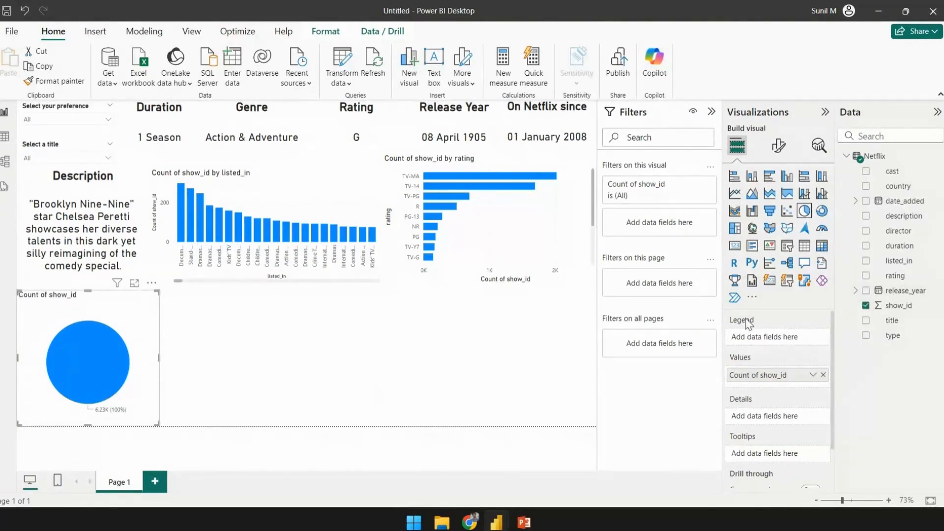
pyautogui.moveTo(896, 337); pyautogui.dragTo(777, 349)
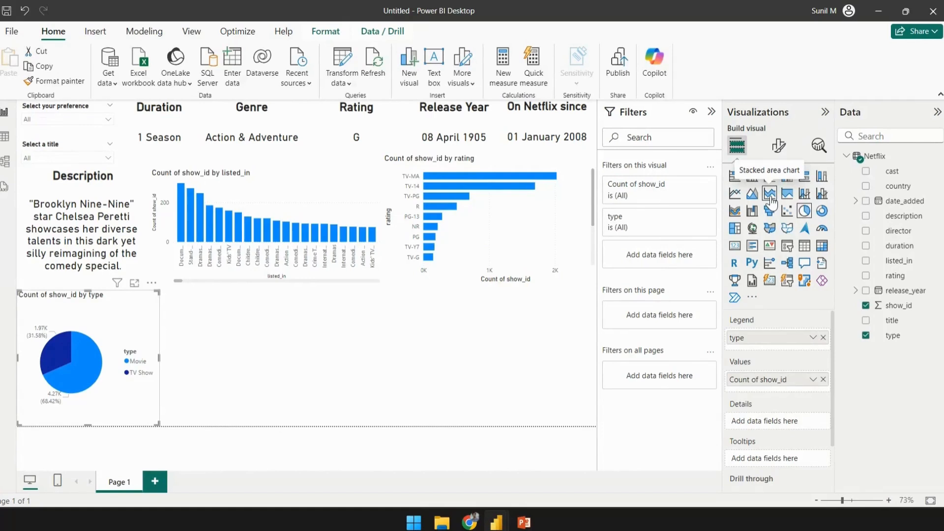
# - Add an area chart beside the pie chart plotting count of type by date_added Year, with type as the legend
pyautogui.click(750, 199)
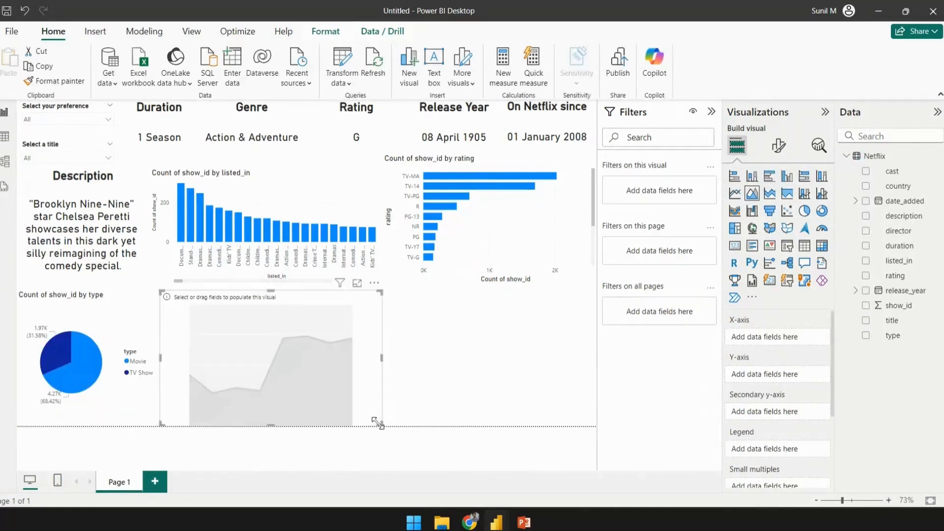
pyautogui.moveTo(381, 426); pyautogui.dragTo(594, 427)
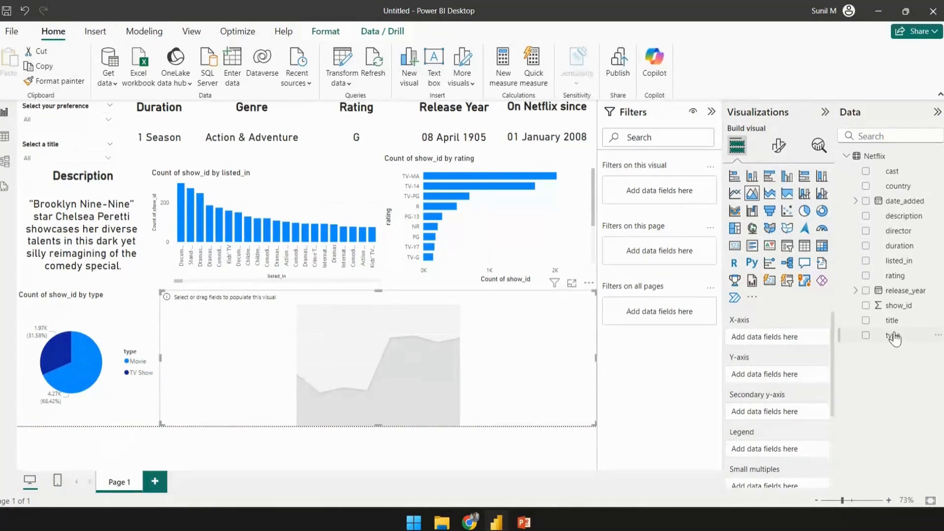
pyautogui.moveTo(894, 338); pyautogui.dragTo(802, 384)
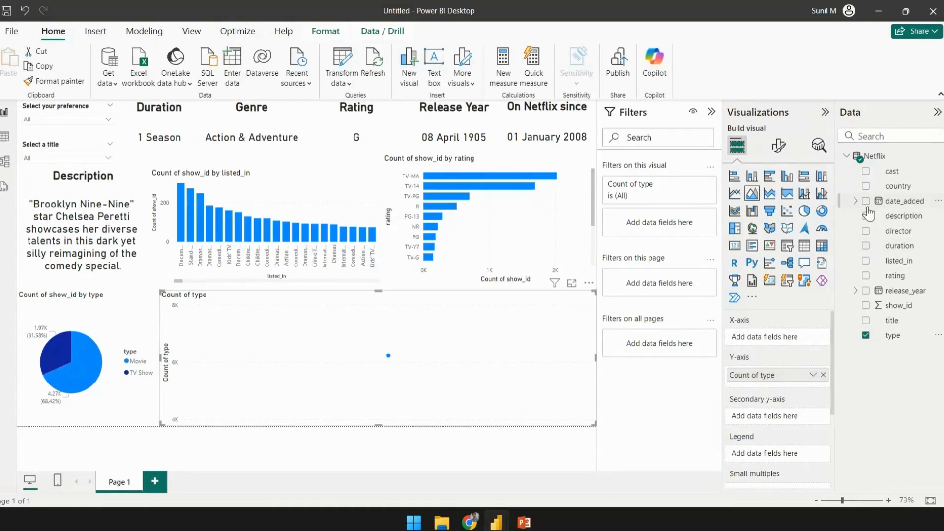
pyautogui.click(855, 201)
pyautogui.moveTo(905, 232); pyautogui.dragTo(777, 339)
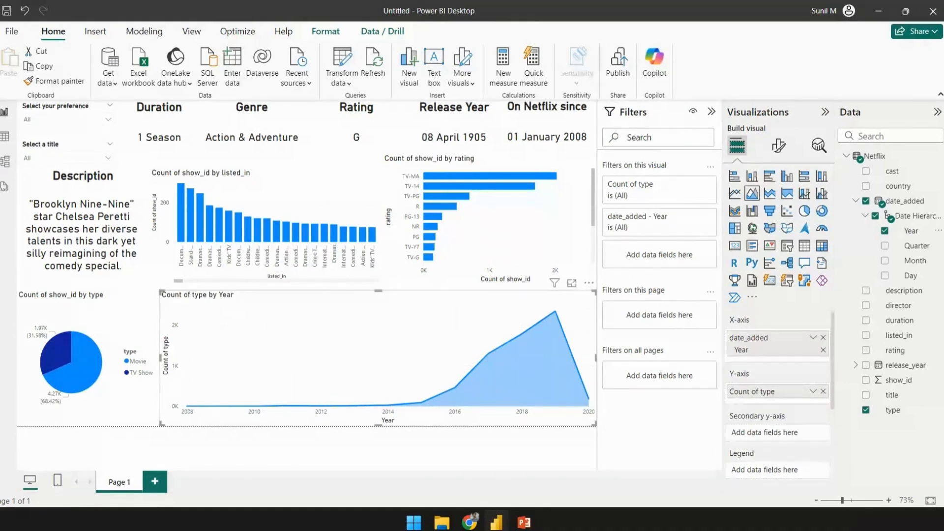
pyautogui.moveTo(891, 408); pyautogui.dragTo(792, 467)
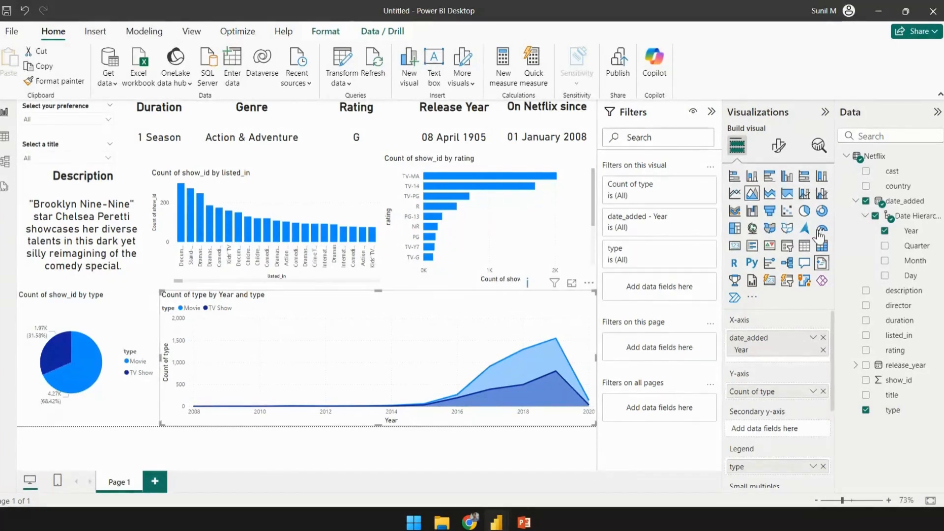
# - Turn on markers, data labels and series labels for the area chart
pyautogui.click(780, 149)
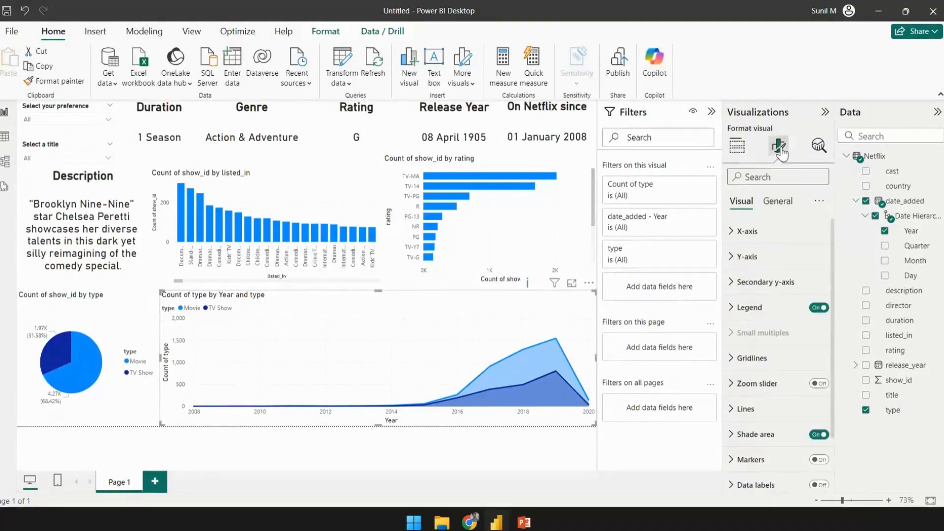
pyautogui.scroll(-2, 772, 288)
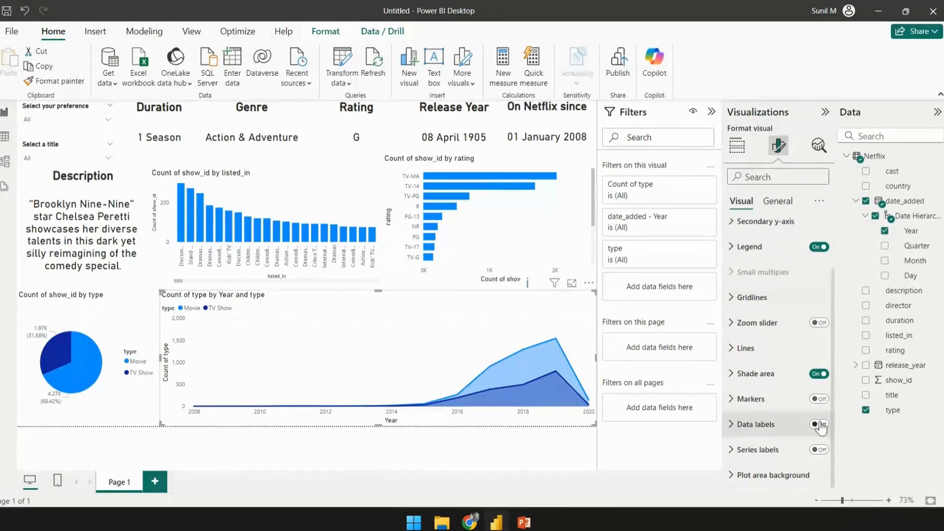
pyautogui.click(819, 399)
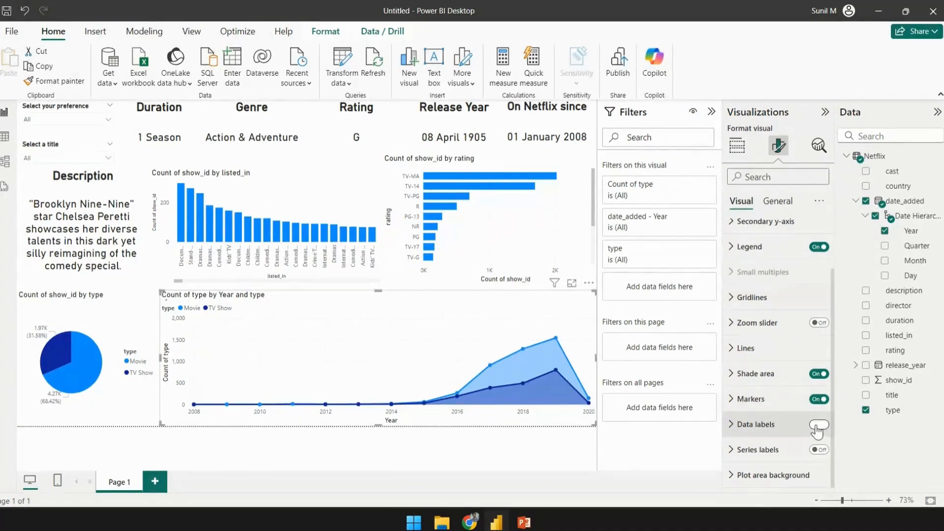
pyautogui.click(816, 426)
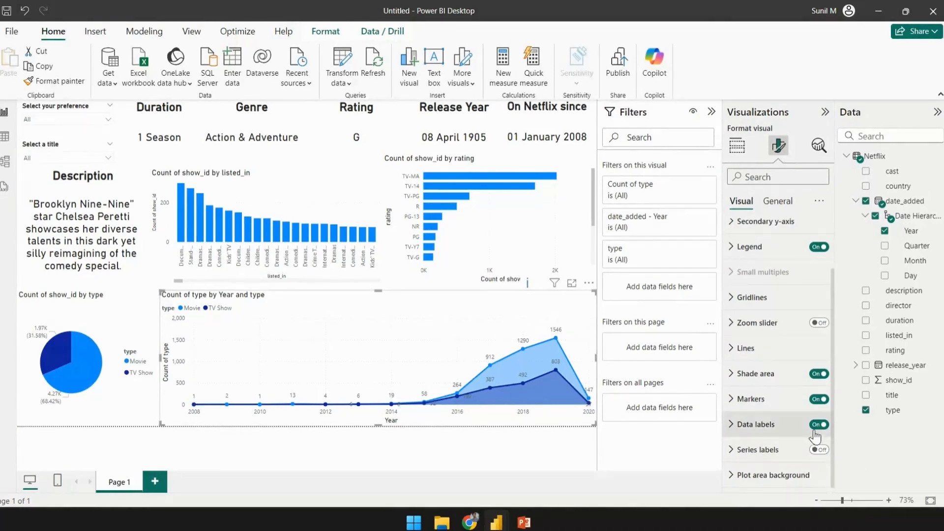
pyautogui.click(818, 449)
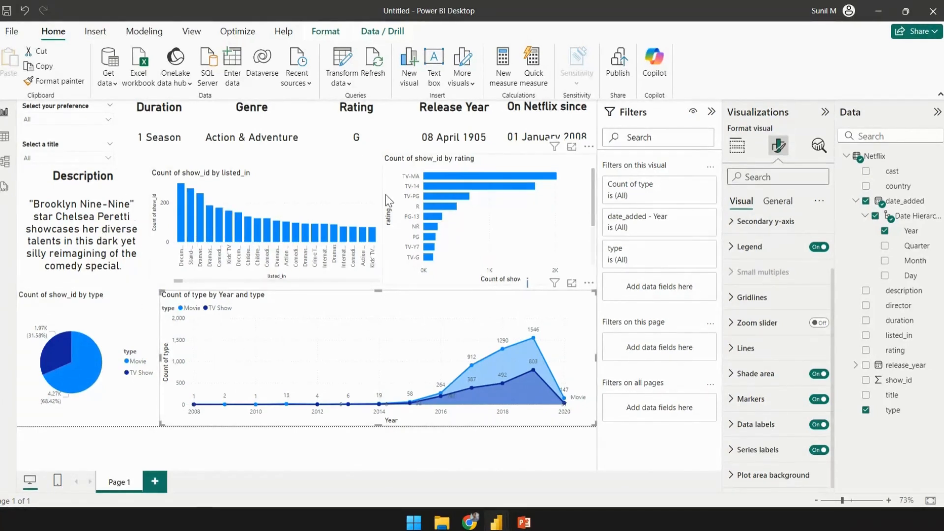
# - Test the preference slicer by selecting Movie, then clear the selection
pyautogui.click(41, 119)
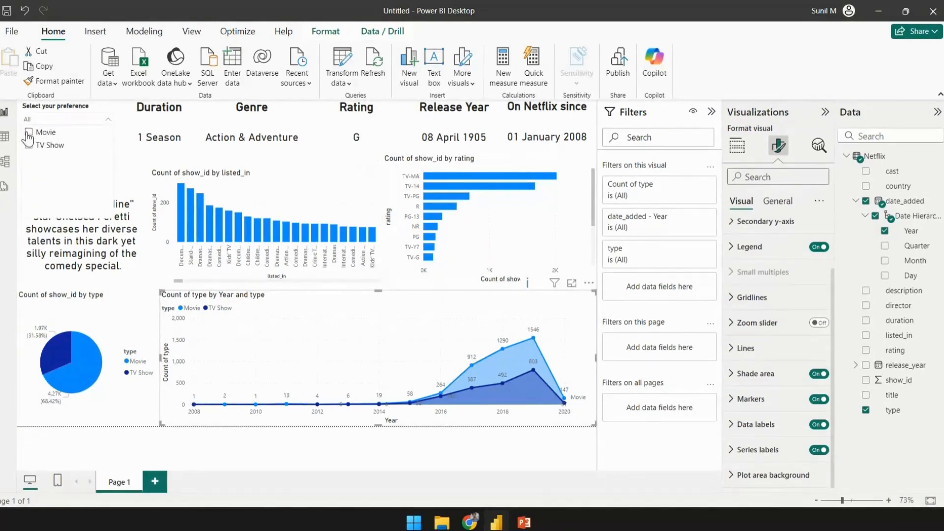
pyautogui.click(28, 133)
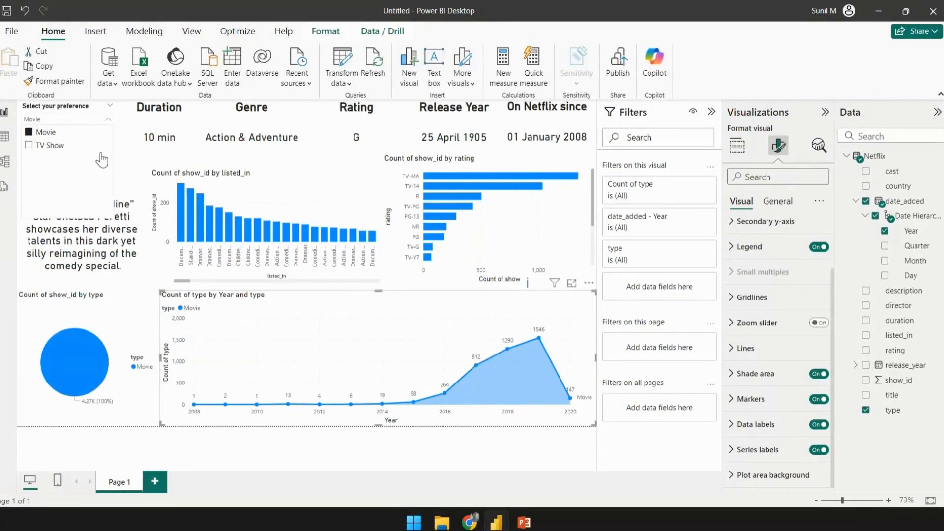
pyautogui.click(69, 119)
pyautogui.click(100, 106)
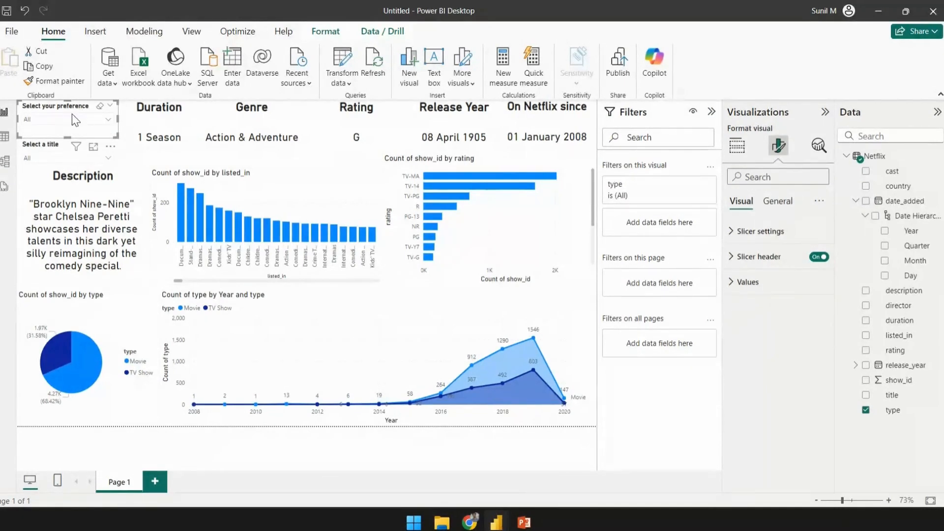
# - Edit interactions so the preference slicer has no effect on the pie, area, bar and column charts
pyautogui.click(382, 31)
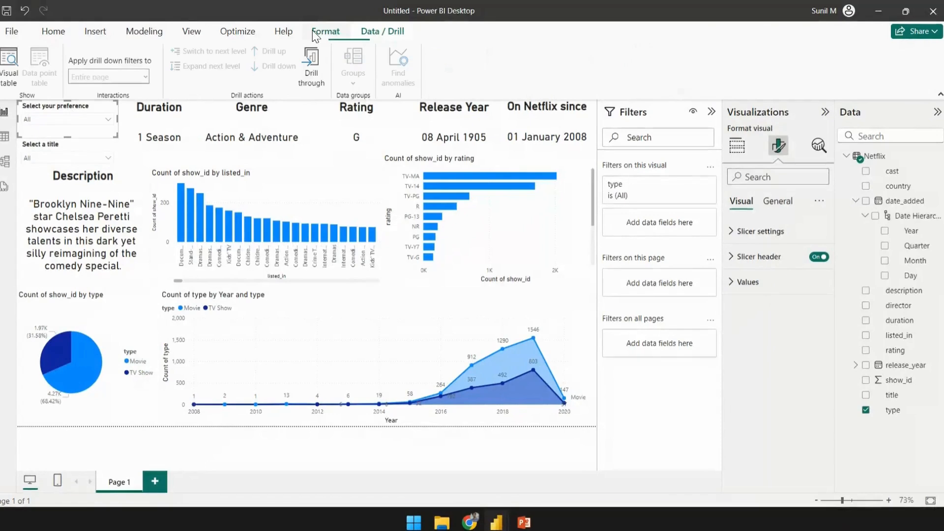
pyautogui.click(317, 33)
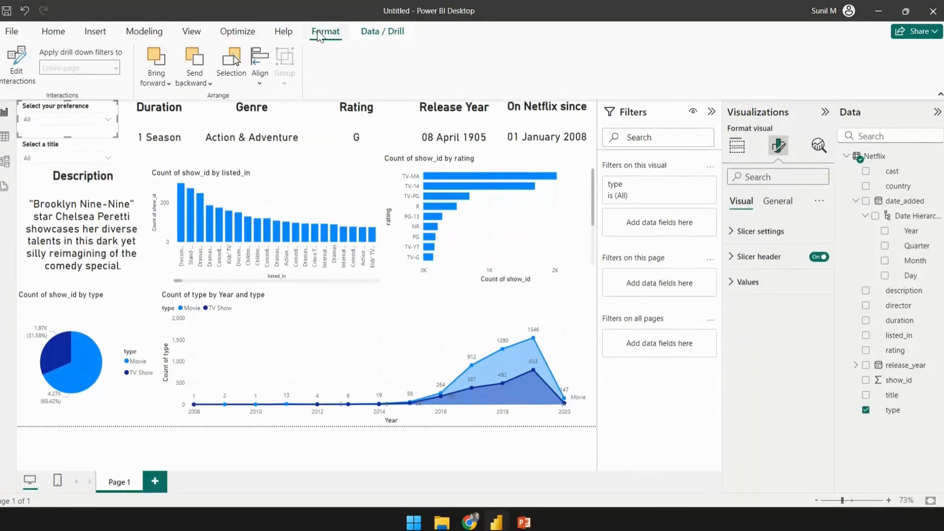
pyautogui.click(8, 73)
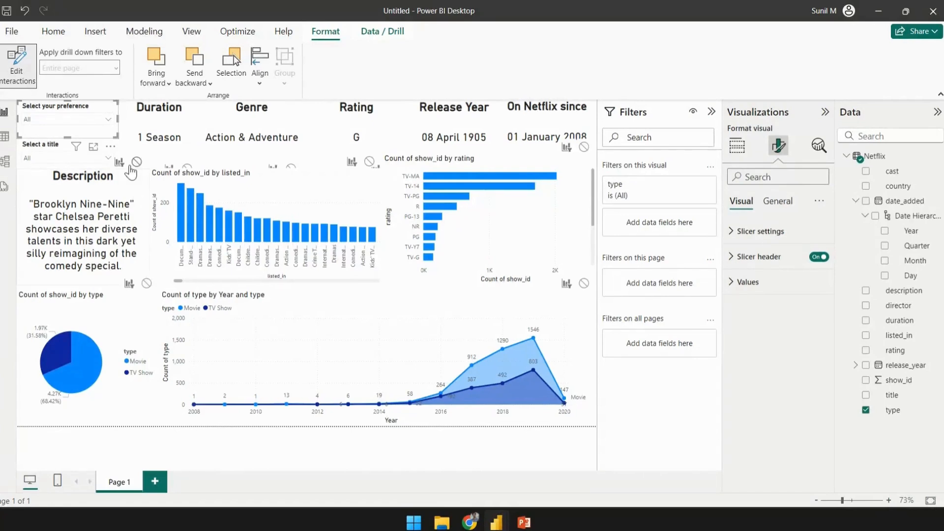
pyautogui.click(146, 285)
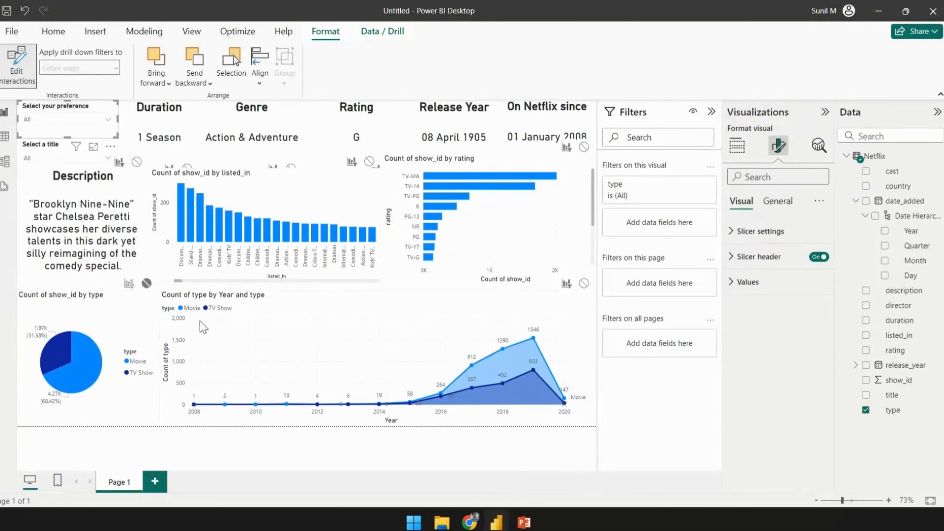
pyautogui.click(583, 284)
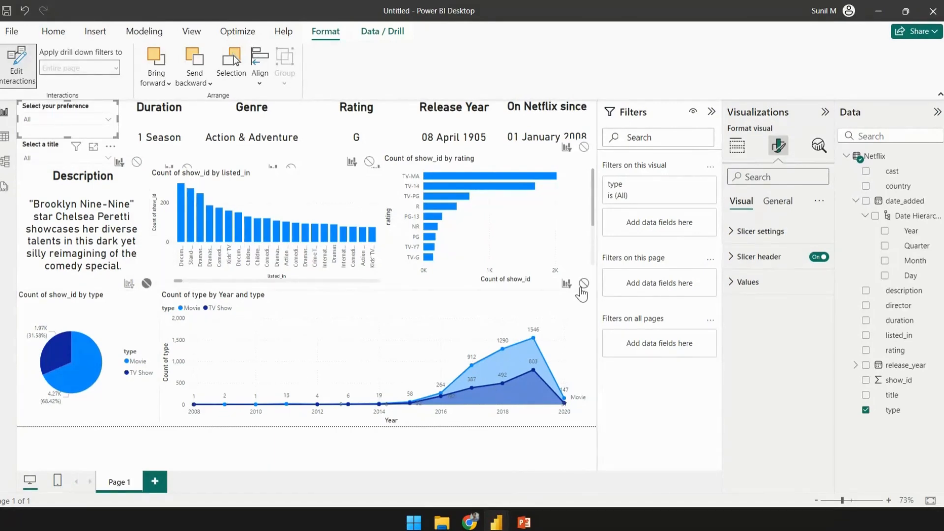
pyautogui.click(583, 147)
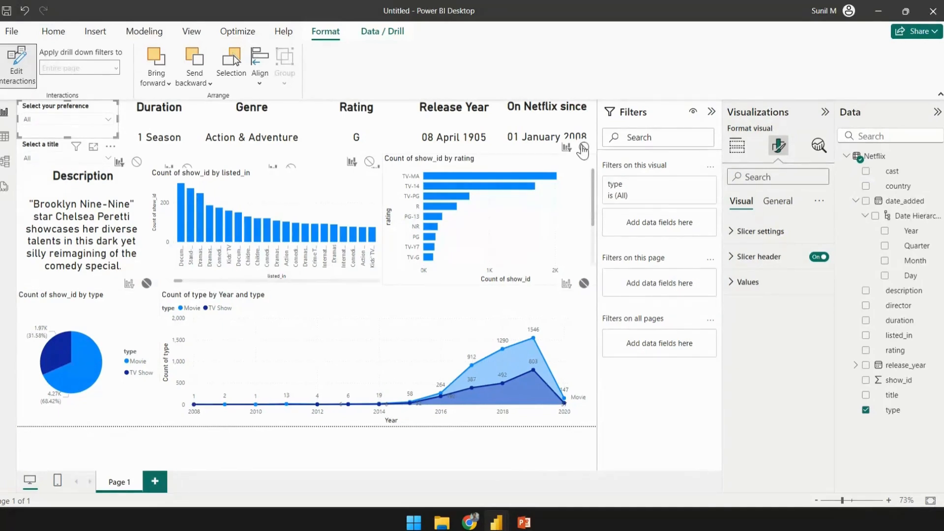
pyautogui.click(369, 161)
# - Set the title slicer to have no interaction with the pie, bar and column charts
pyautogui.click(29, 147)
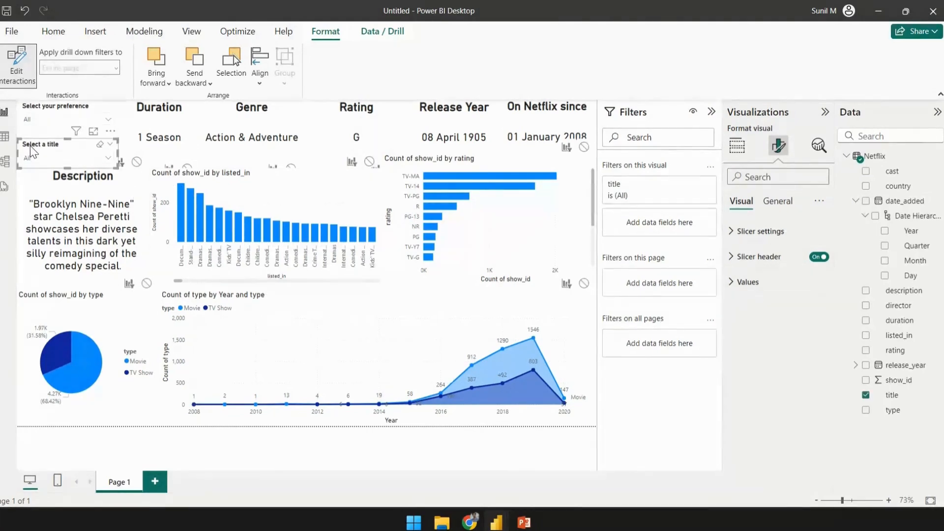
pyautogui.click(146, 283)
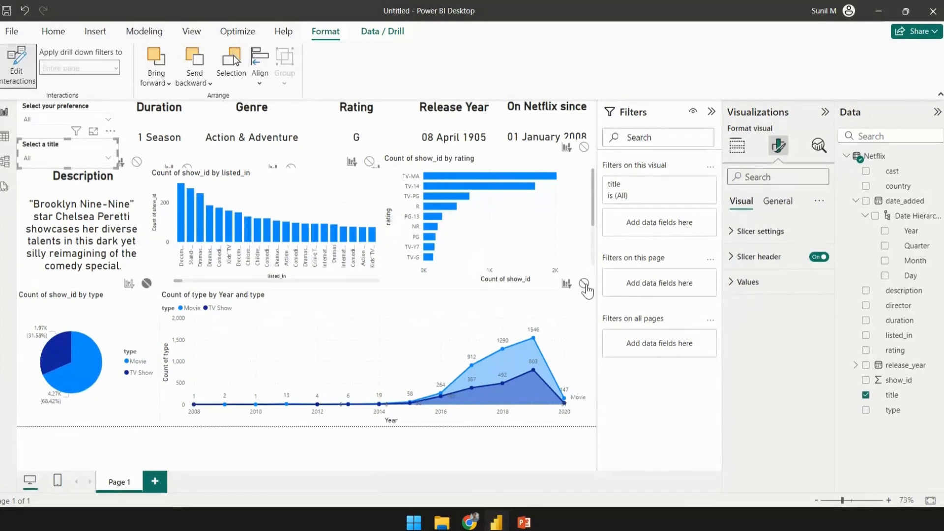
pyautogui.click(584, 147)
pyautogui.click(370, 161)
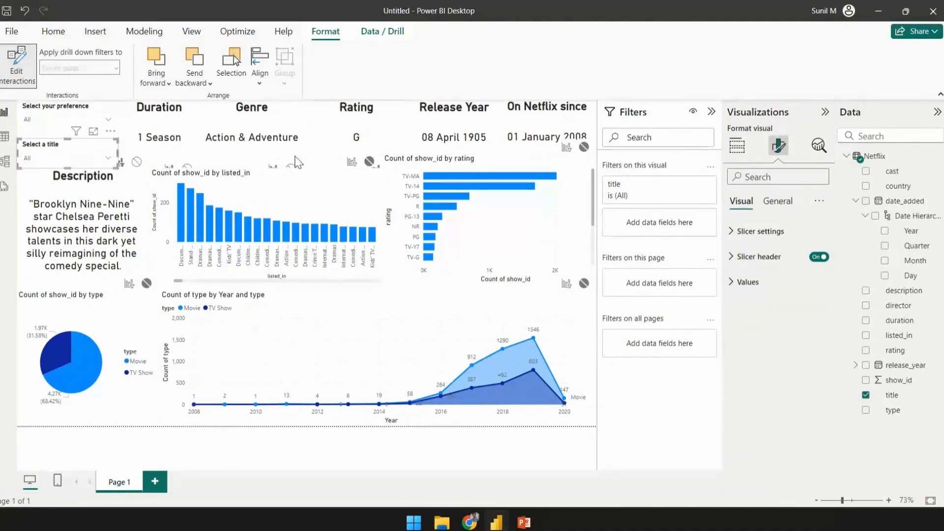
# - Filter the preference slicer to Movie
pyautogui.click(41, 119)
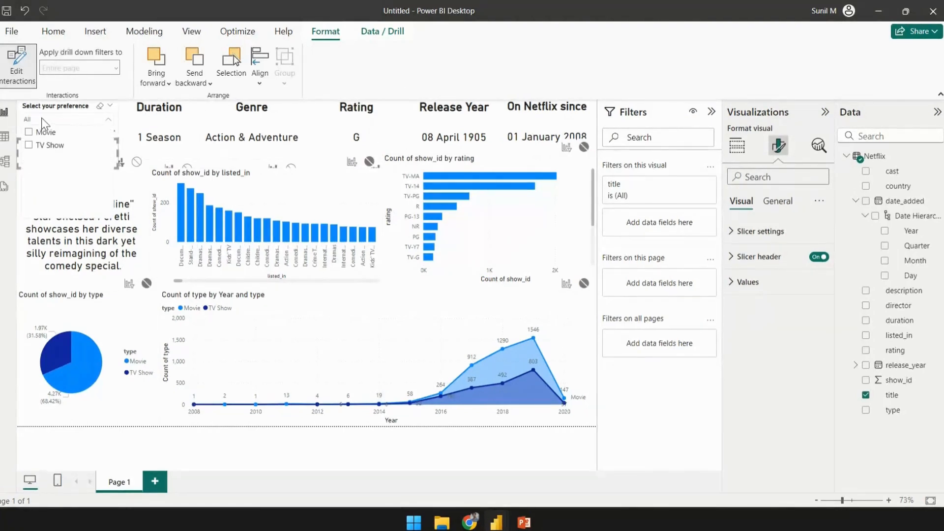
pyautogui.click(29, 132)
pyautogui.click(142, 225)
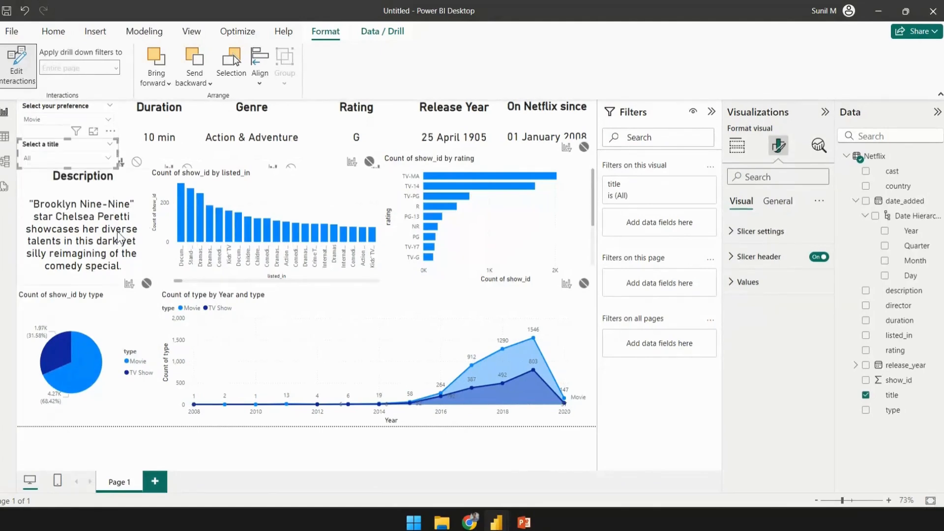
# - Pick the title 21 in the title slicer to check the cards update
pyautogui.click(52, 158)
pyautogui.scroll(-8, 59, 237)
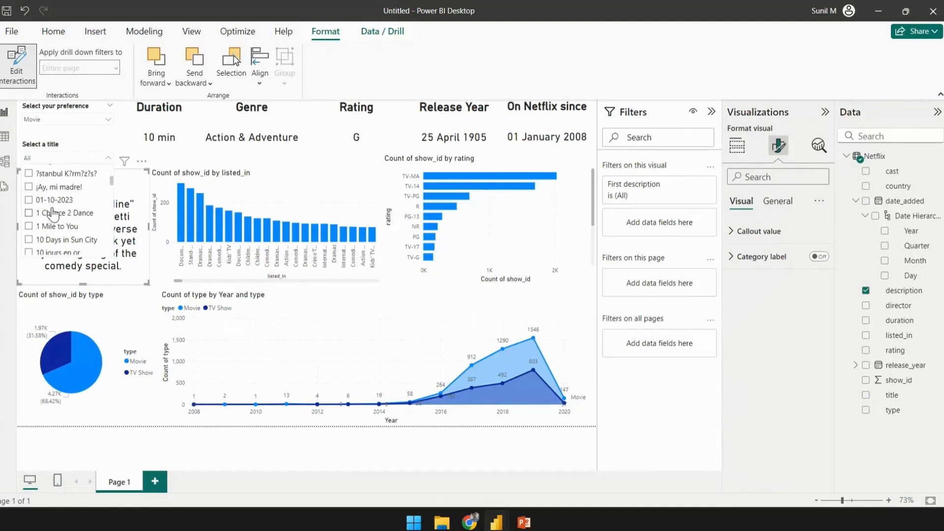
pyautogui.scroll(-1, 54, 204)
pyautogui.click(29, 245)
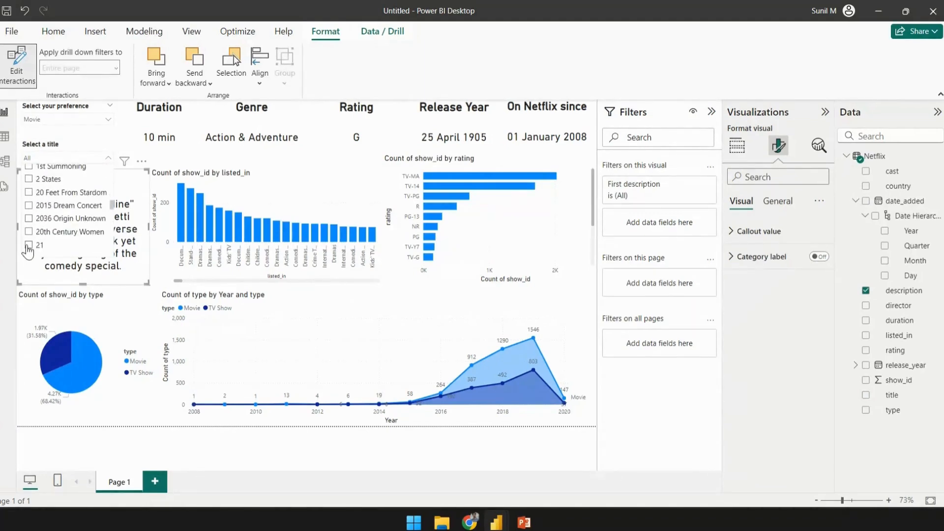
pyautogui.click(193, 125)
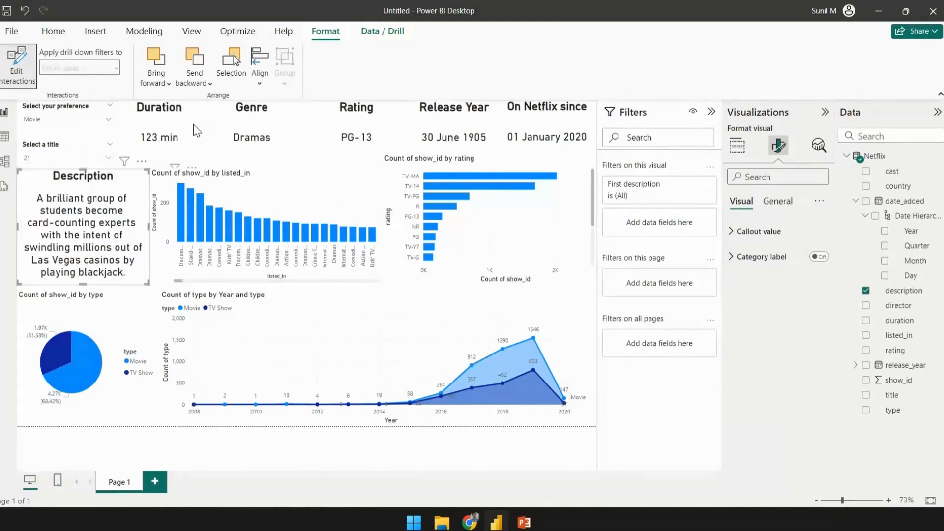
pyautogui.click(193, 124)
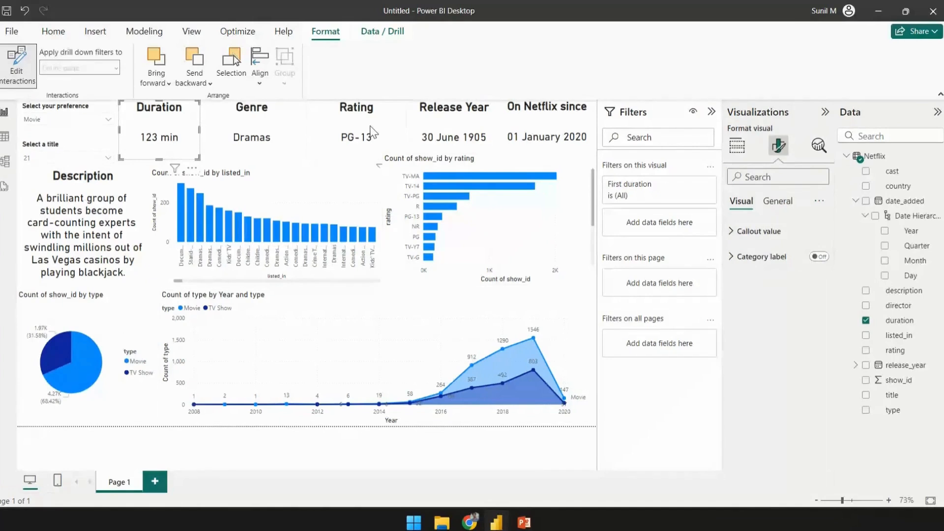
# - Select the genre column chart and turn off its X-axis title
pyautogui.click(248, 192)
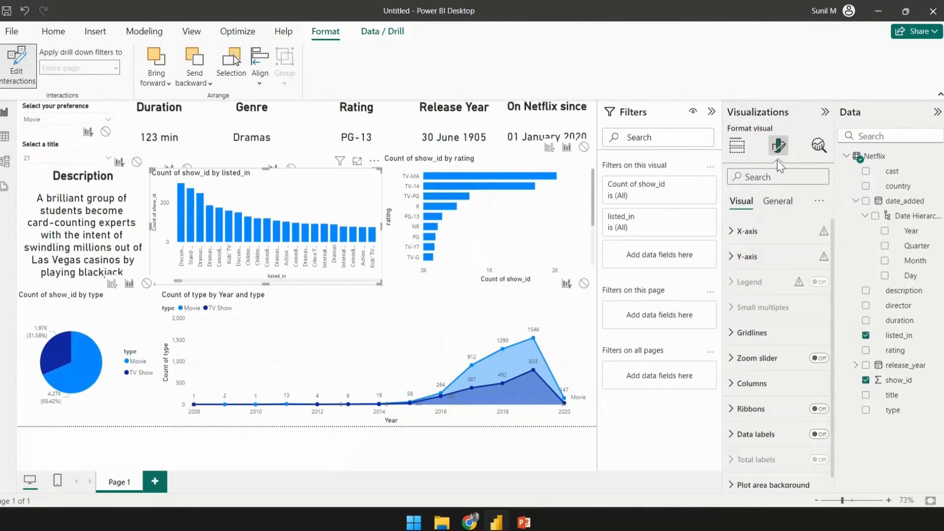
pyautogui.click(746, 231)
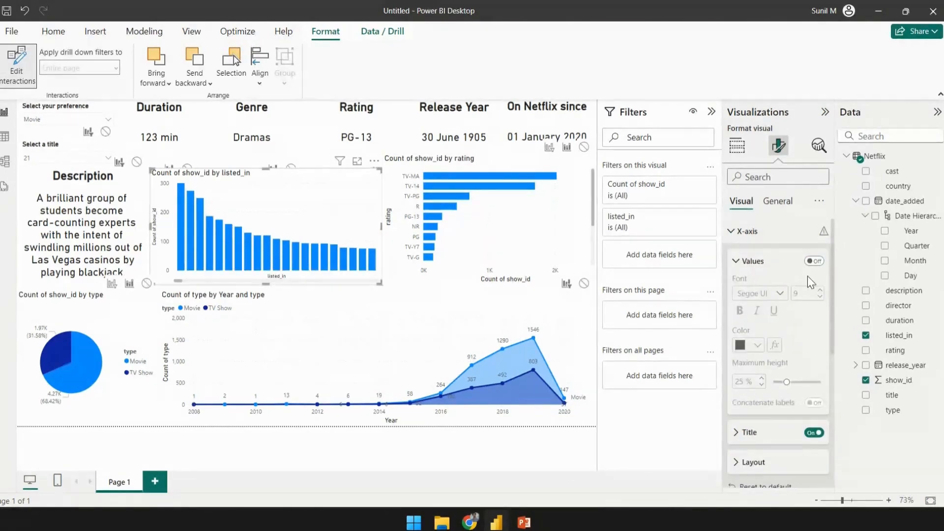
pyautogui.scroll(-1, 749, 270)
pyautogui.scroll(-1, 749, 274)
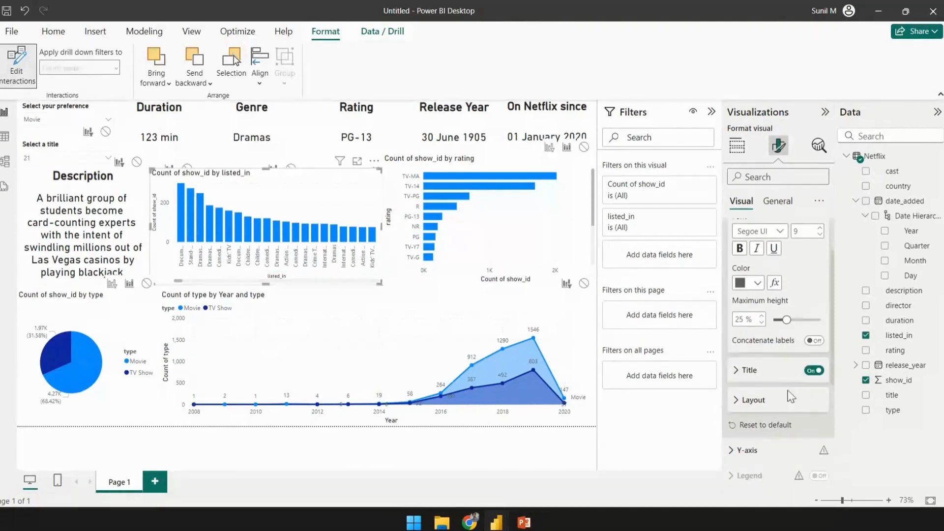
pyautogui.click(813, 371)
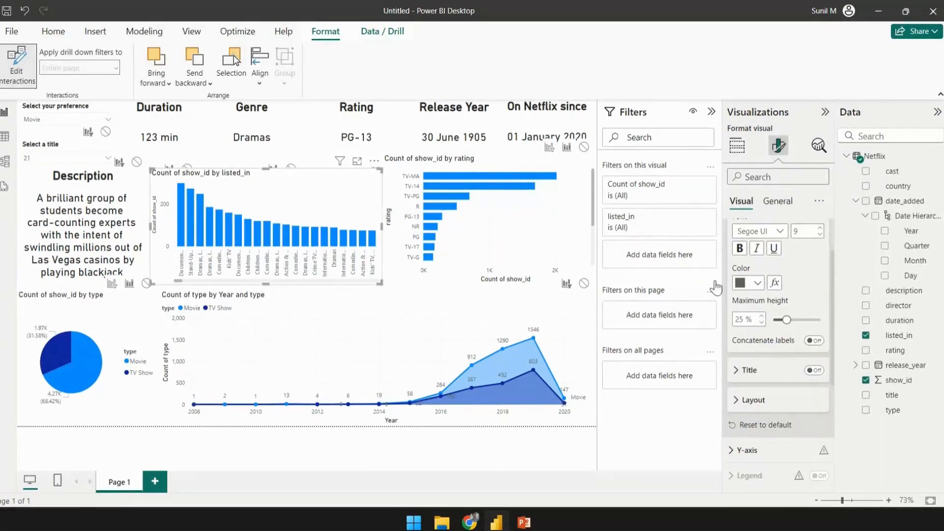
# - Turn off the genre chart's Y-axis title
pyautogui.scroll(1, 739, 260)
pyautogui.click(741, 263)
pyautogui.click(735, 234)
pyautogui.click(740, 257)
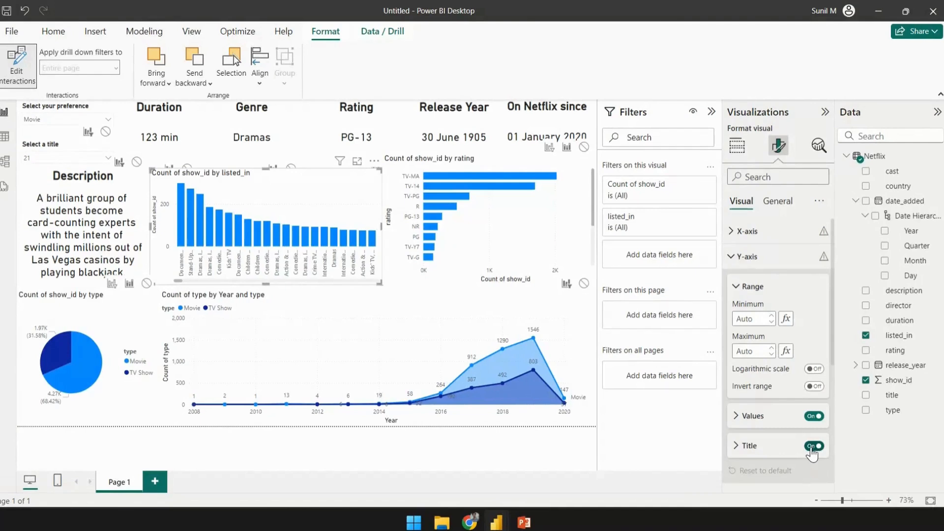
pyautogui.click(812, 447)
pyautogui.click(739, 257)
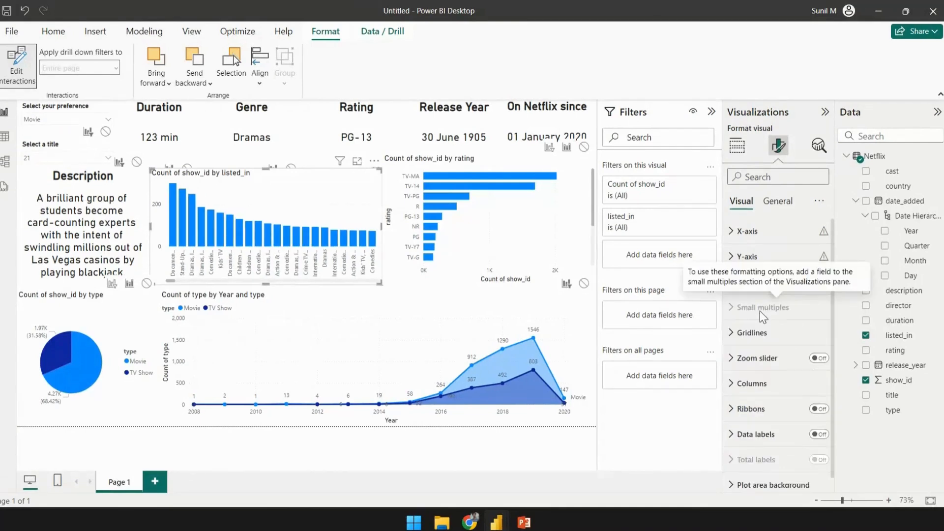
# - Turn off the horizontal gridlines on the genre chart
pyautogui.click(732, 334)
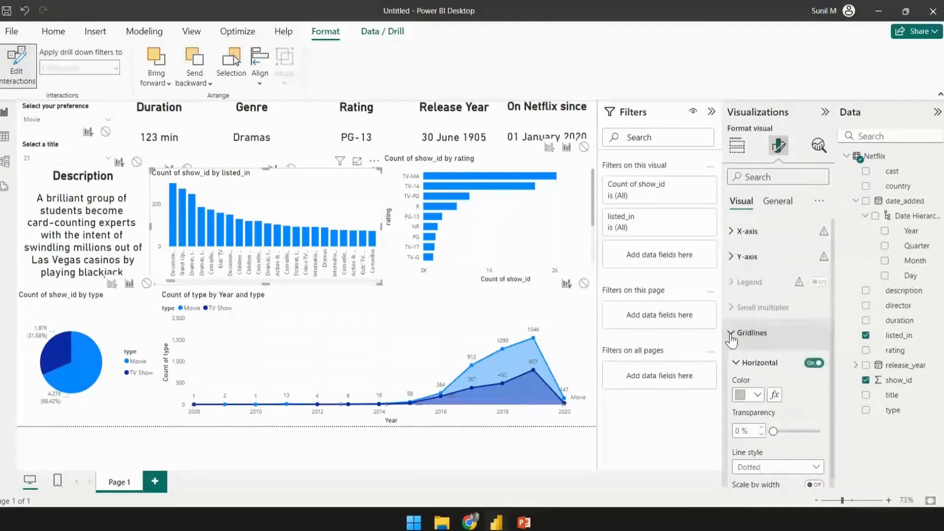
pyautogui.click(811, 364)
pyautogui.scroll(-5, 764, 333)
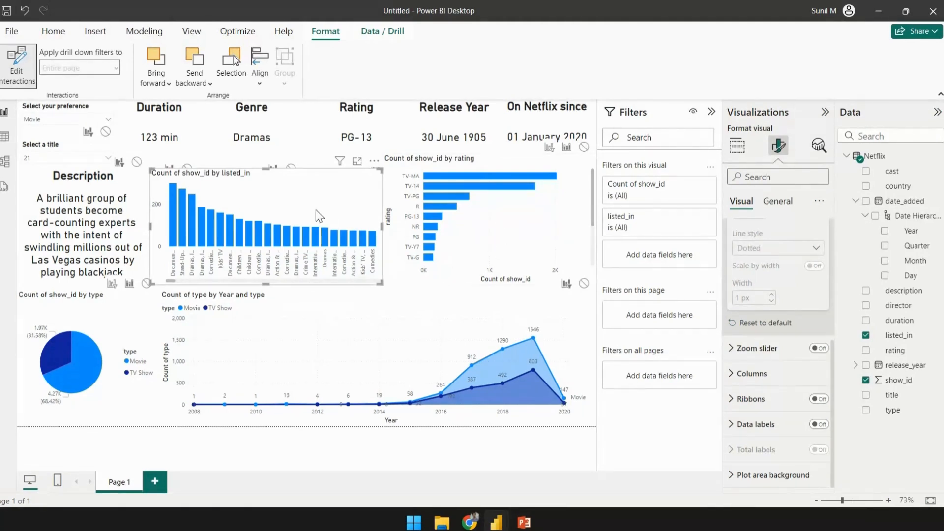
# - Change the genre chart's title text to "Genre count"
pyautogui.click(777, 201)
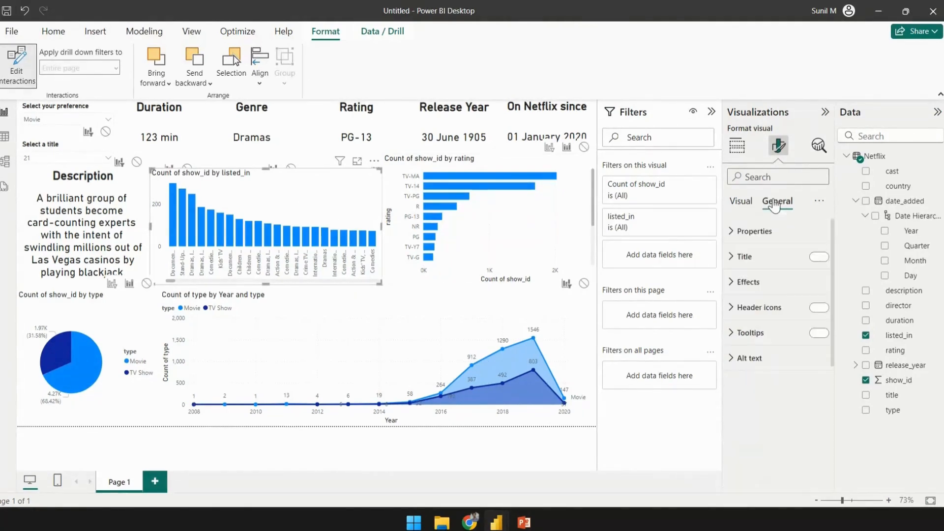
pyautogui.click(745, 257)
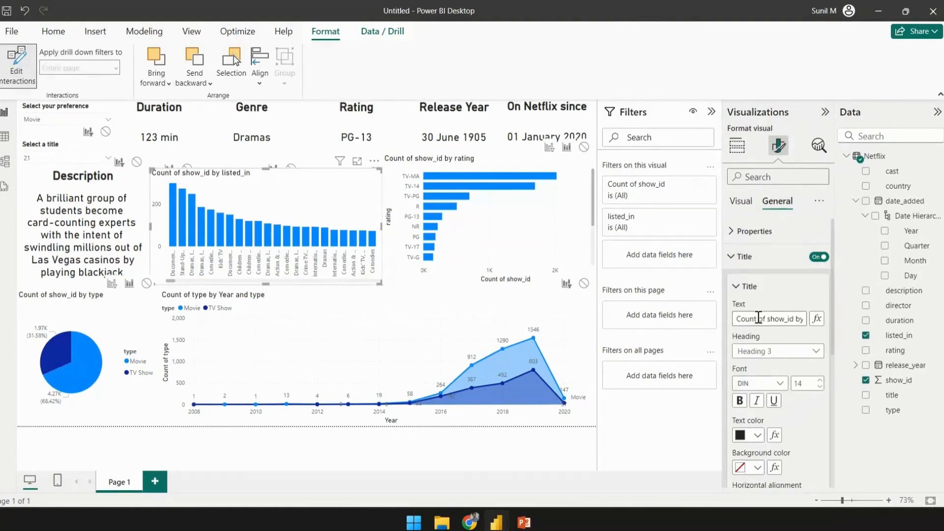
pyautogui.press('Right')
pyautogui.press('Right')
pyautogui.press('Right')
pyautogui.press('Right')
pyautogui.press('Right')
pyautogui.press('Right')
pyautogui.press('Right')
pyautogui.press('Right')
pyautogui.press('Right')
pyautogui.press('Right')
pyautogui.press('Right')
pyautogui.press('Right')
pyautogui.press('Right')
pyautogui.press('Right')
pyautogui.press('Right')
pyautogui.press('Right')
pyautogui.press('Right')
pyautogui.press('Right')
pyautogui.press('Right')
pyautogui.press('Right')
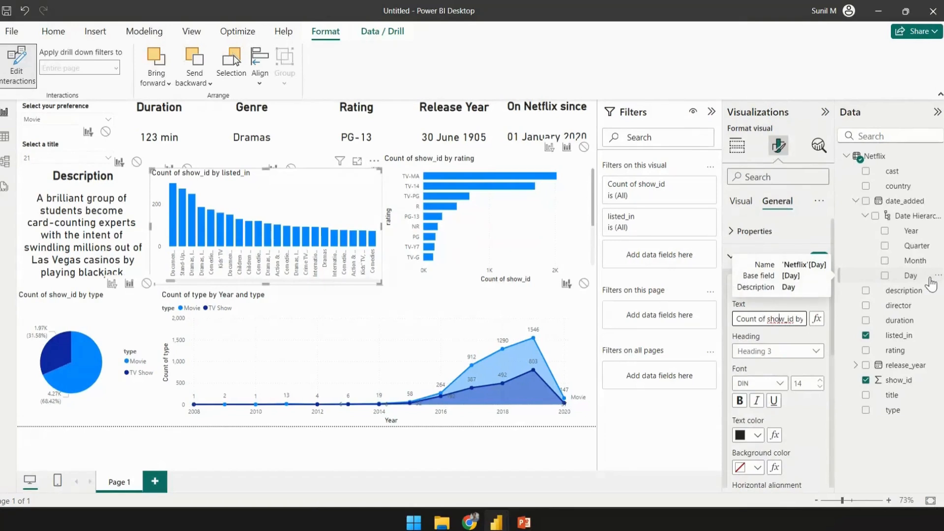
pyautogui.press('BackSpace')
pyautogui.press('BackSpace')
pyautogui.press('BackSpace')
pyautogui.press('BackSpace')
pyautogui.press('BackSpace')
pyautogui.press('BackSpace')
pyautogui.press('BackSpace')
pyautogui.press('BackSpace')
pyautogui.press('BackSpace')
pyautogui.press('BackSpace')
pyautogui.press('BackSpace')
pyautogui.press('BackSpace')
pyautogui.press('BackSpace')
pyautogui.press('BackSpace')
pyautogui.press('BackSpace')
pyautogui.press('BackSpace')
pyautogui.press('BackSpace')
pyautogui.press('BackSpace')
pyautogui.press('BackSpace')
pyautogui.press('BackSpace')
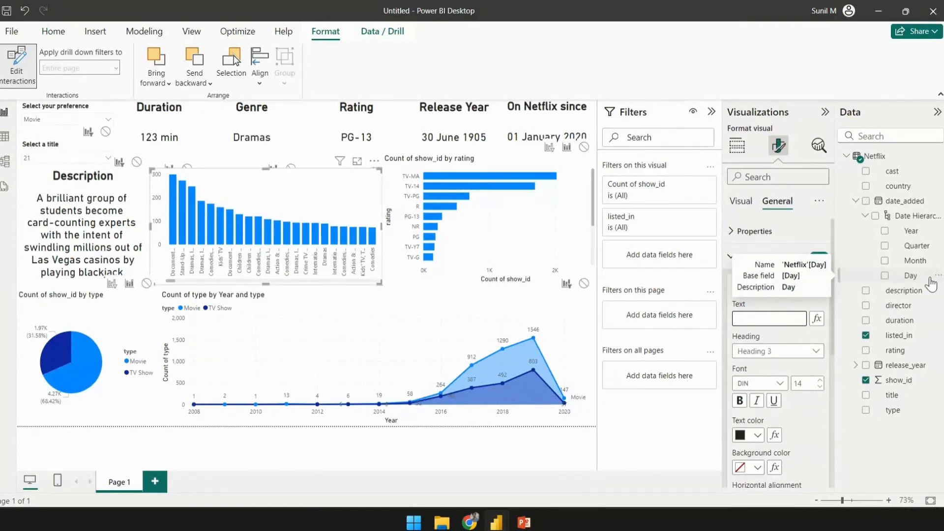
pyautogui.write('Genre count')
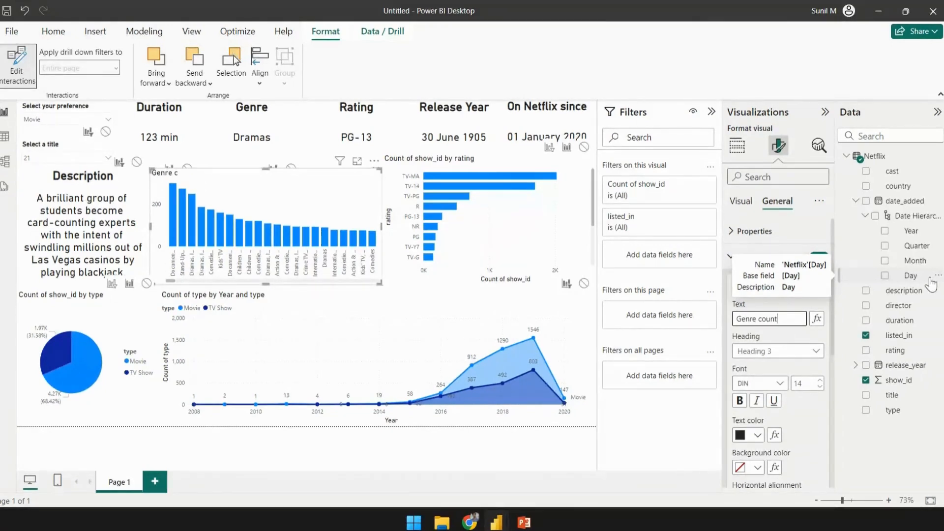
# - Center-align the genre chart title
pyautogui.scroll(-3, 776, 362)
pyautogui.click(756, 377)
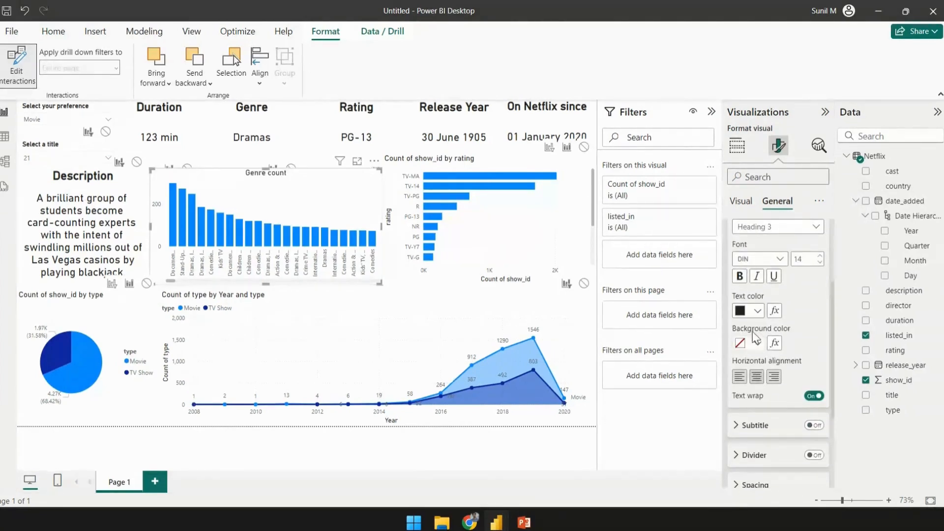
pyautogui.scroll(5, 745, 280)
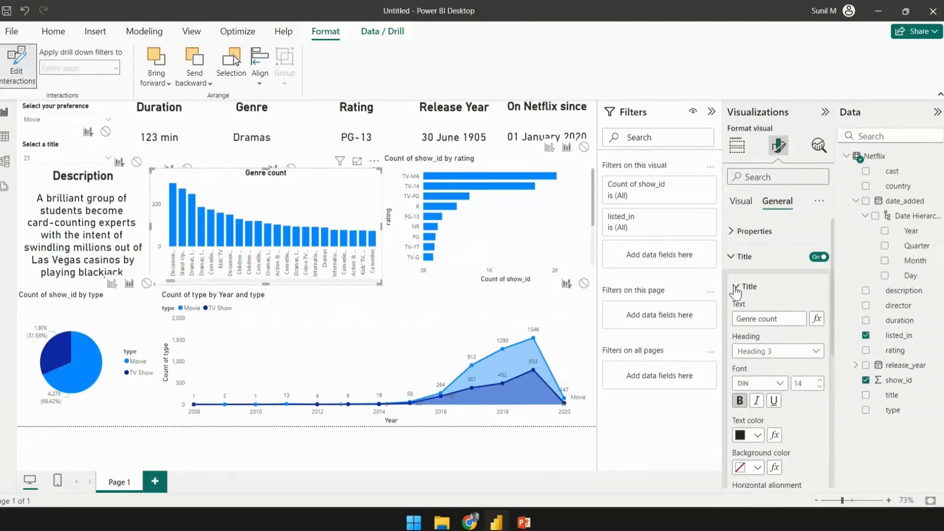
pyautogui.click(736, 287)
pyautogui.click(732, 262)
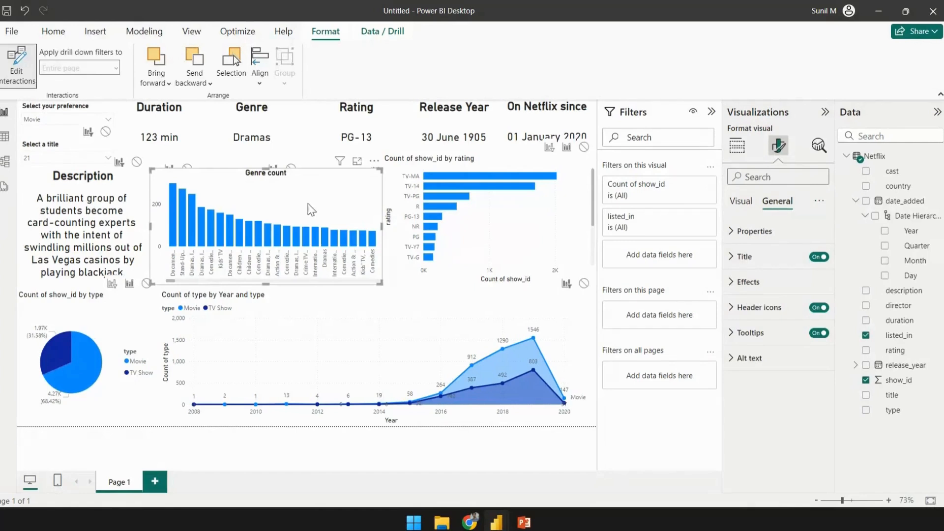
# - Turn on data labels for the genre chart
pyautogui.click(743, 203)
pyautogui.click(778, 202)
pyautogui.click(740, 202)
pyautogui.scroll(-3, 737, 260)
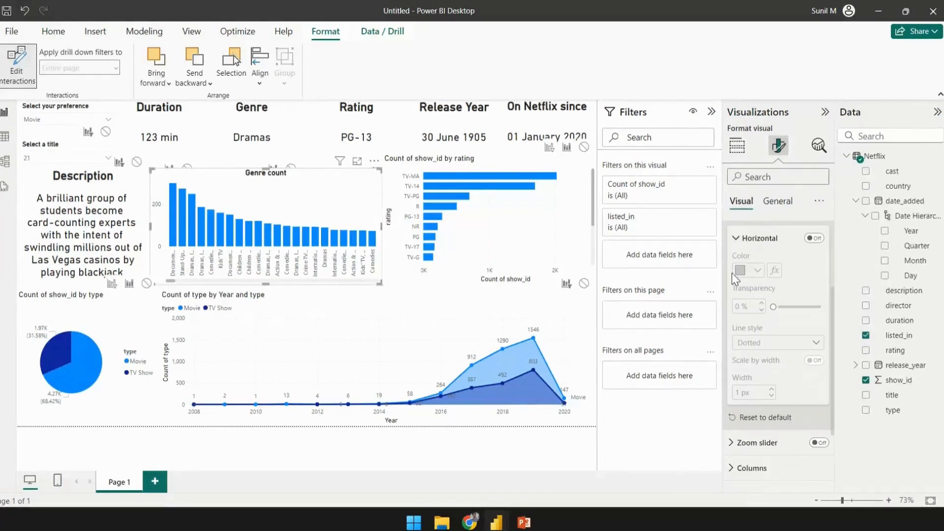
pyautogui.scroll(2, 738, 256)
pyautogui.click(751, 271)
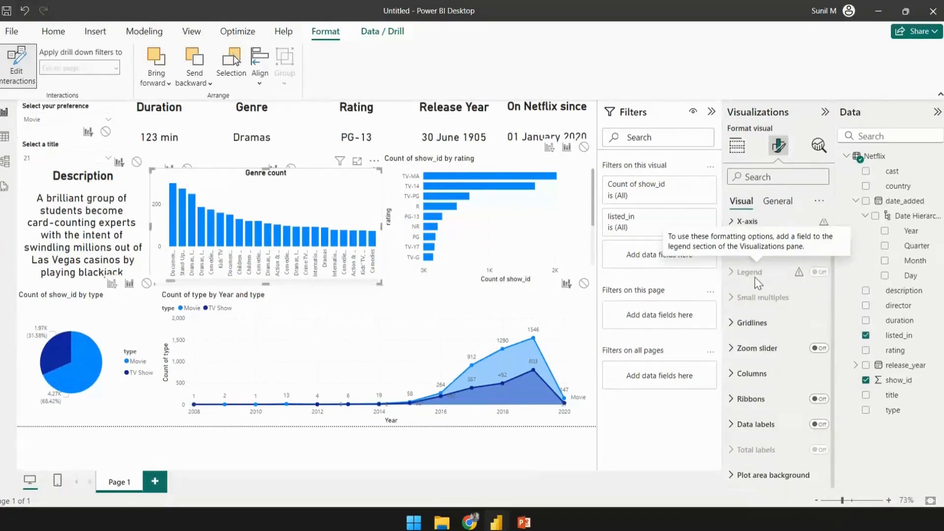
pyautogui.click(820, 424)
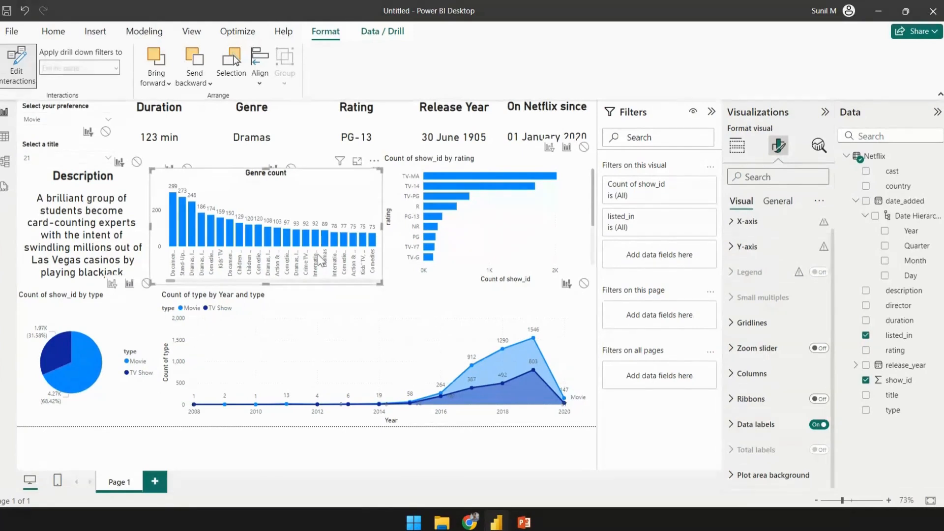
# - Select the rating bar chart and change its title text to "Count of Ratings"
pyautogui.click(524, 224)
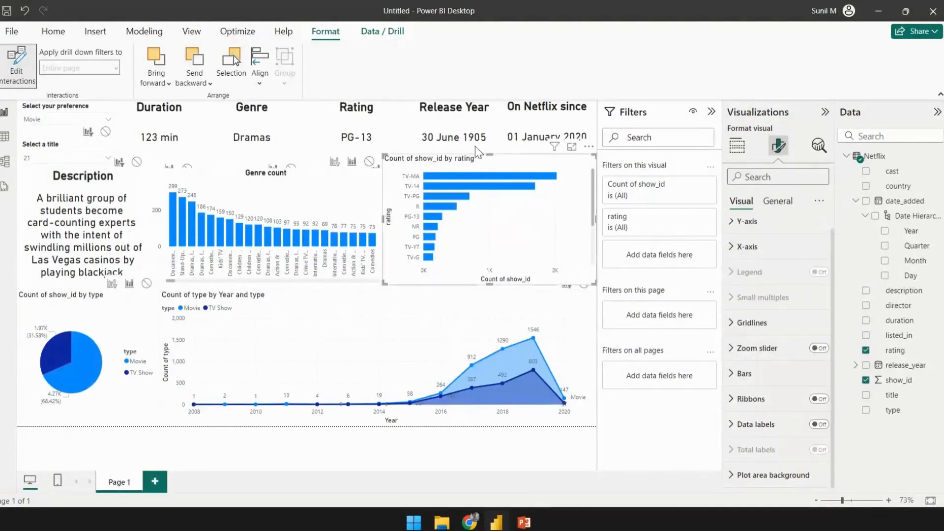
pyautogui.click(778, 201)
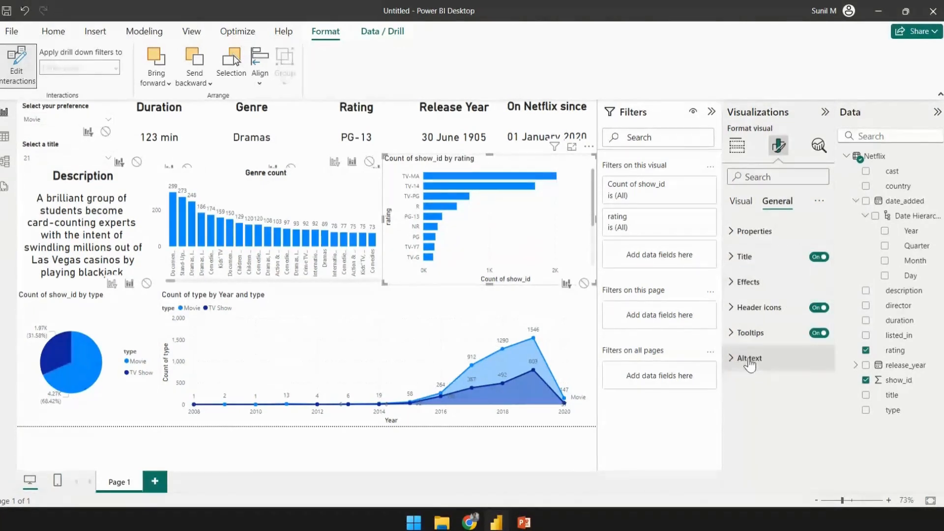
pyautogui.click(740, 256)
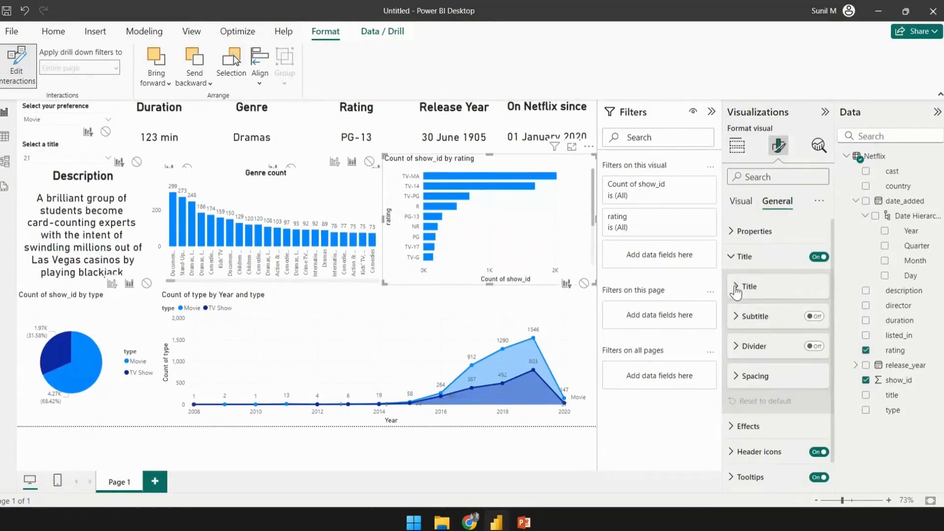
pyautogui.click(735, 286)
pyautogui.press('BackSpace')
pyautogui.press('BackSpace')
pyautogui.press('BackSpace')
pyautogui.press('BackSpace')
pyautogui.press('BackSpace')
pyautogui.press('BackSpace')
pyautogui.press('BackSpace')
pyautogui.press('BackSpace')
pyautogui.press('BackSpace')
pyautogui.press('BackSpace')
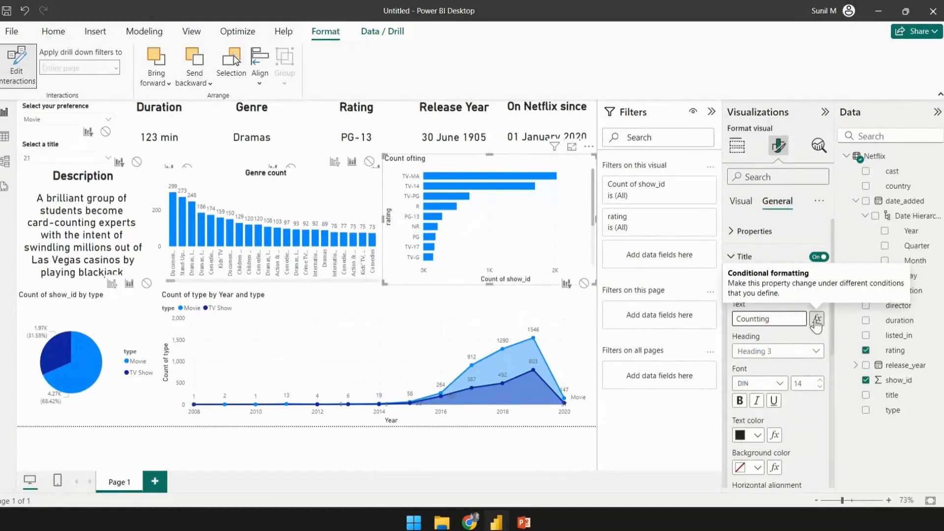
pyautogui.press('BackSpace')
pyautogui.press('BackSpace')
pyautogui.press('BackSpace')
pyautogui.press('BackSpace')
pyautogui.press('BackSpace')
pyautogui.press('BackSpace')
pyautogui.press('BackSpace')
pyautogui.press('BackSpace')
pyautogui.press('BackSpace')
pyautogui.press('BackSpace')
pyautogui.press('BackSpace')
pyautogui.press('BackSpace')
pyautogui.write('Count o')
# - Make the rating chart title bold and center-aligned
pyautogui.click(740, 401)
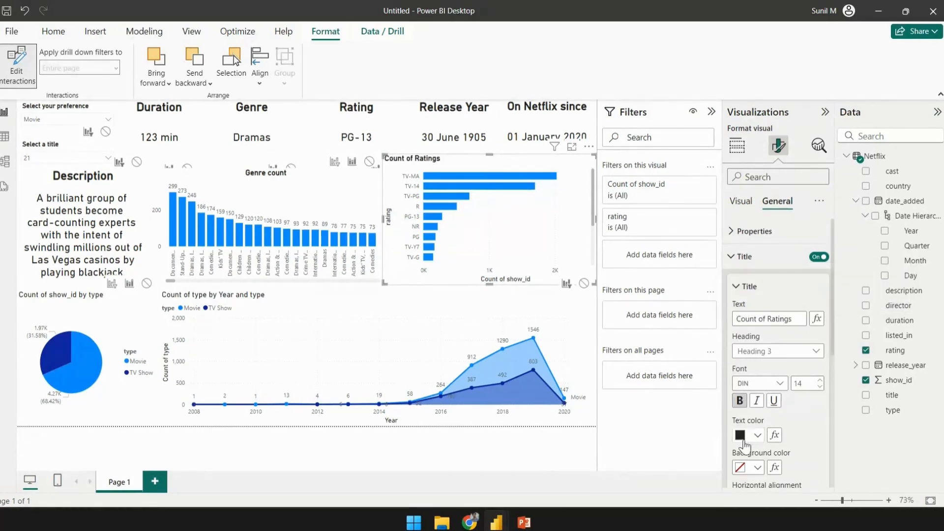
pyautogui.scroll(-4, 744, 445)
pyautogui.click(756, 314)
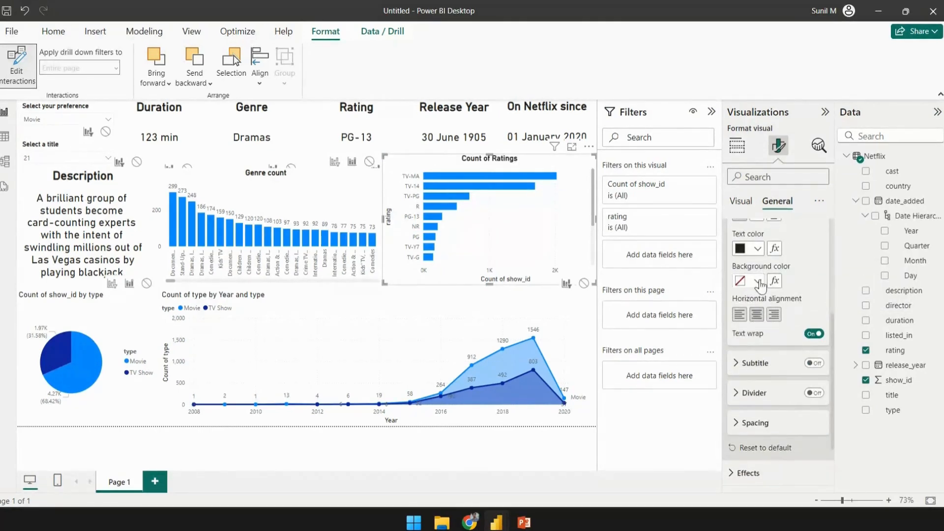
pyautogui.scroll(3, 770, 285)
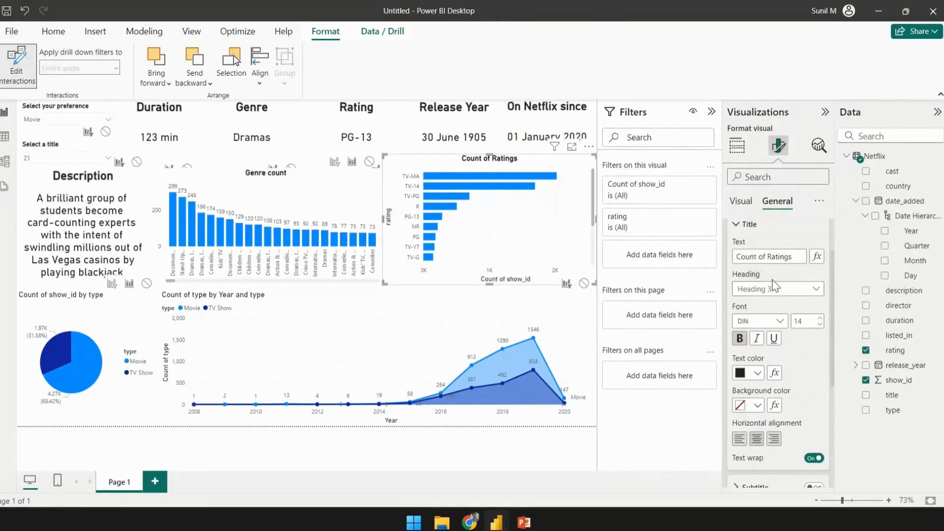
pyautogui.scroll(2, 775, 285)
# - Turn on data labels for the rating bar chart
pyautogui.click(742, 256)
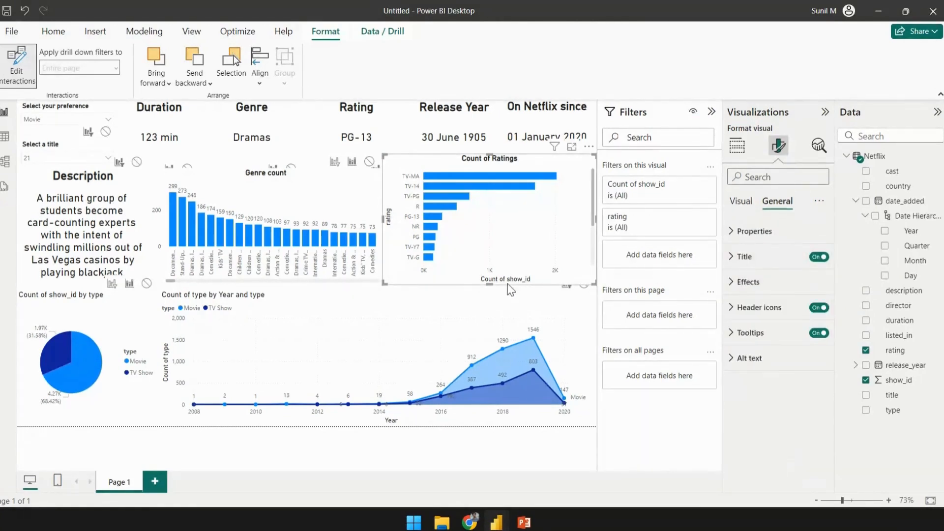
pyautogui.click(741, 202)
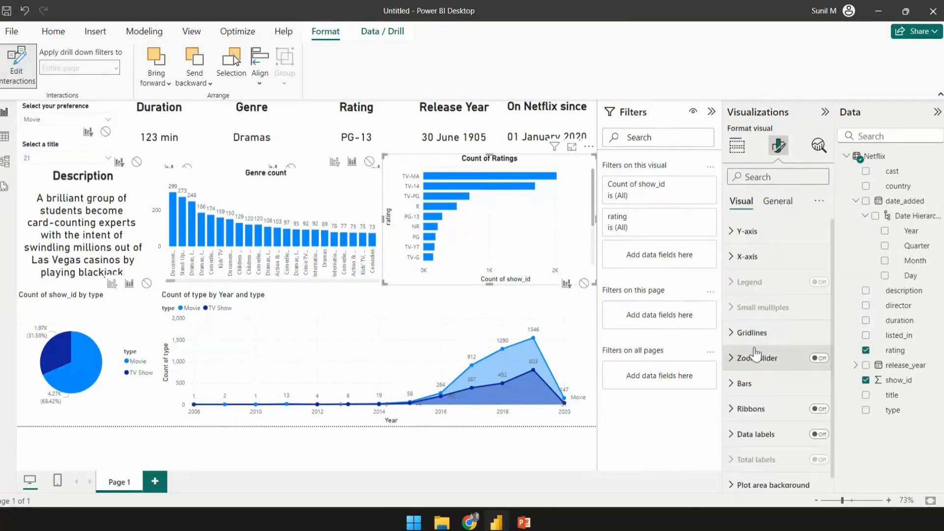
pyautogui.click(818, 426)
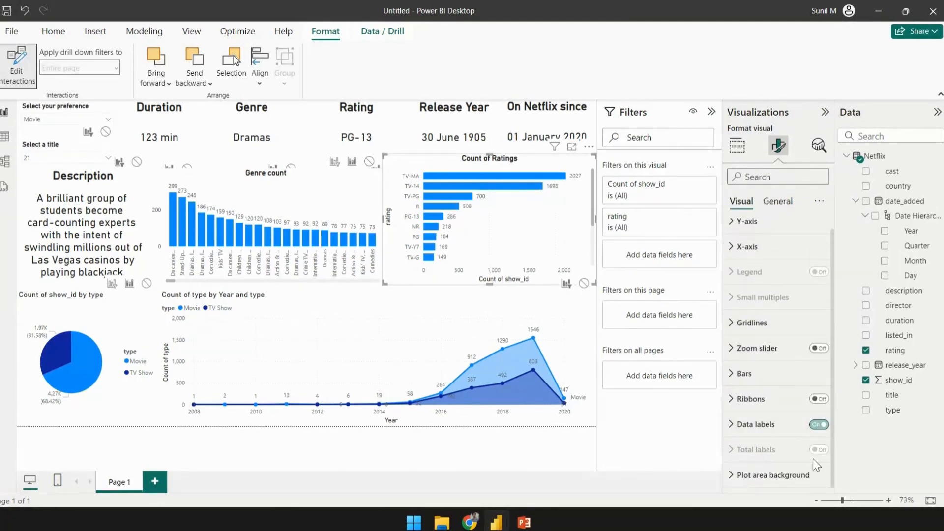
# - Turn off the rating chart's X-axis title
pyautogui.click(732, 256)
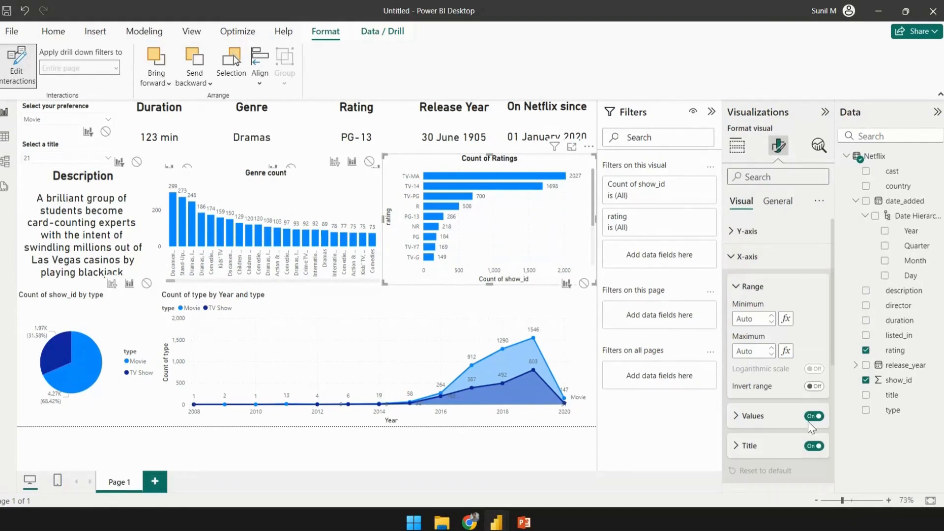
pyautogui.scroll(-1, 808, 421)
pyautogui.click(814, 384)
pyautogui.scroll(2, 767, 319)
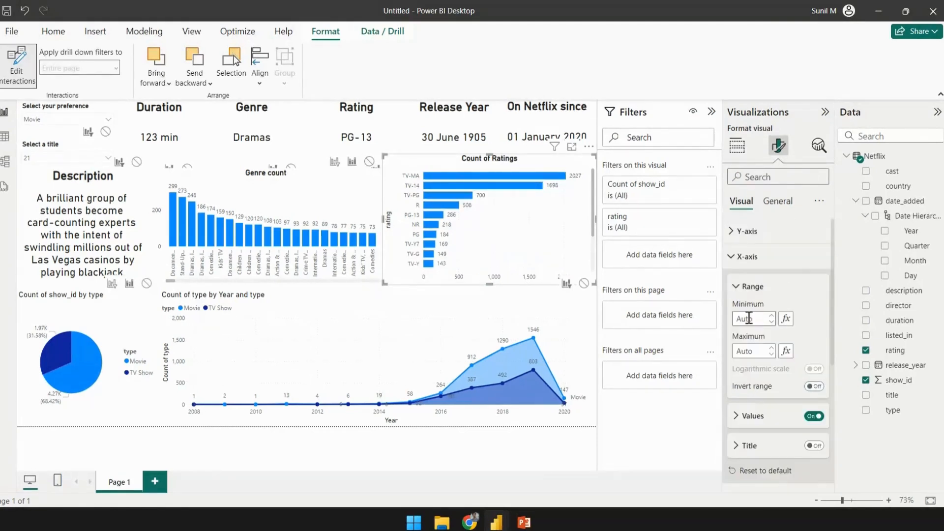
pyautogui.click(733, 255)
# - Turn off the rating chart's Y-axis title and open its gridline settings
pyautogui.click(732, 232)
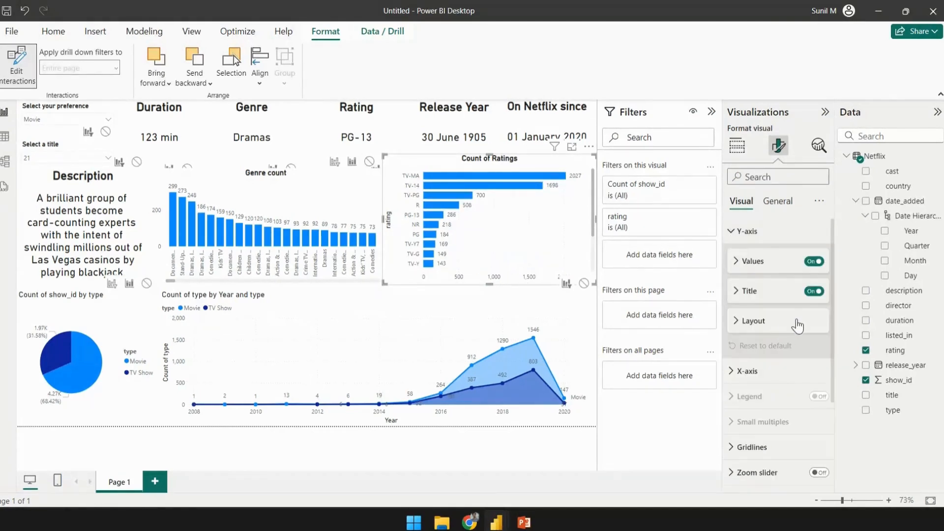
pyautogui.click(814, 291)
pyautogui.click(730, 232)
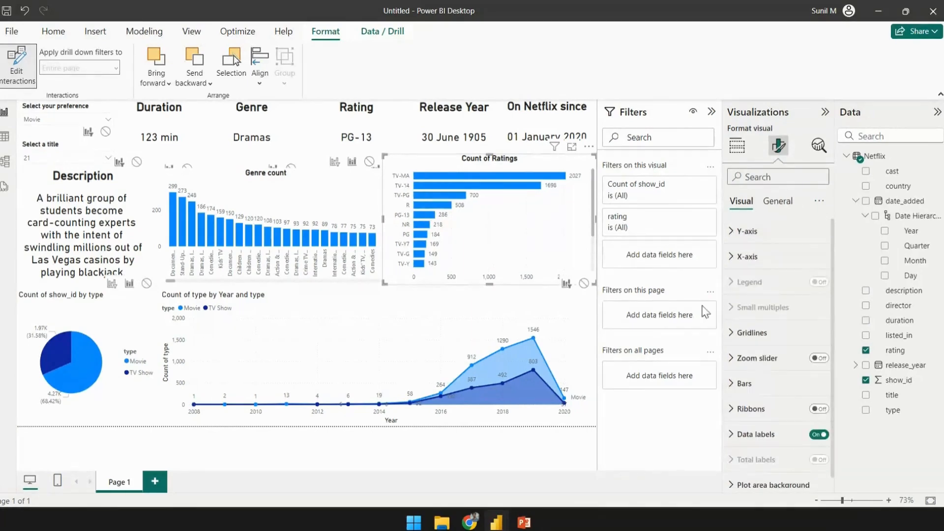
pyautogui.click(732, 334)
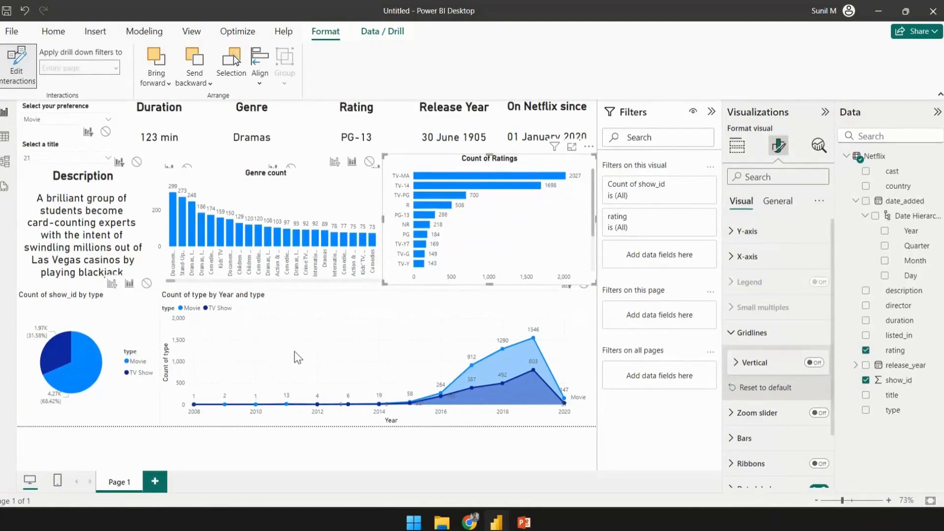
# - Retitle the pie chart as "Distribution of TV Shows and Movies" and make the title bold
pyautogui.click(72, 318)
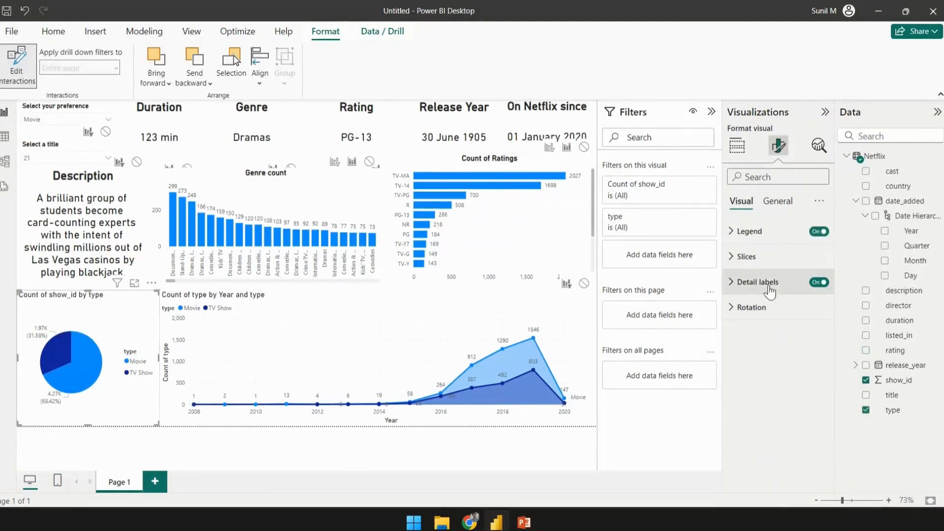
pyautogui.click(768, 207)
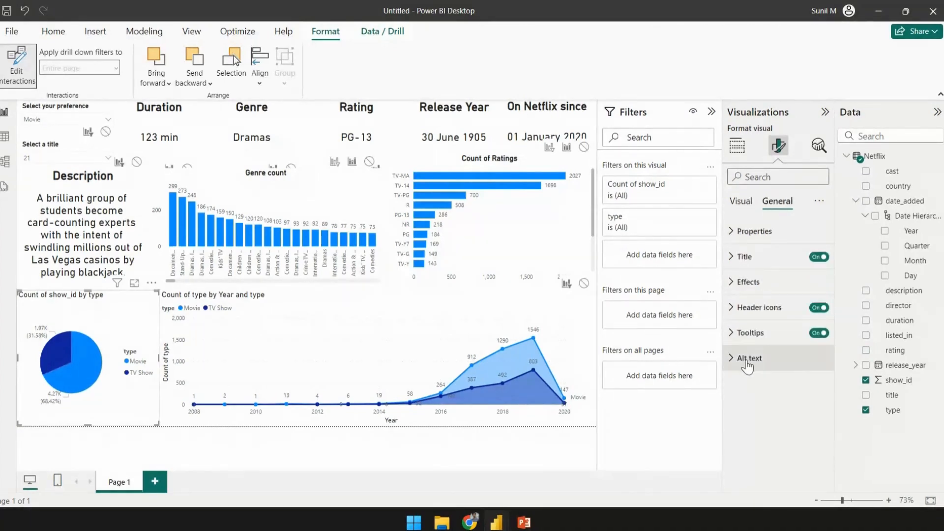
pyautogui.click(734, 259)
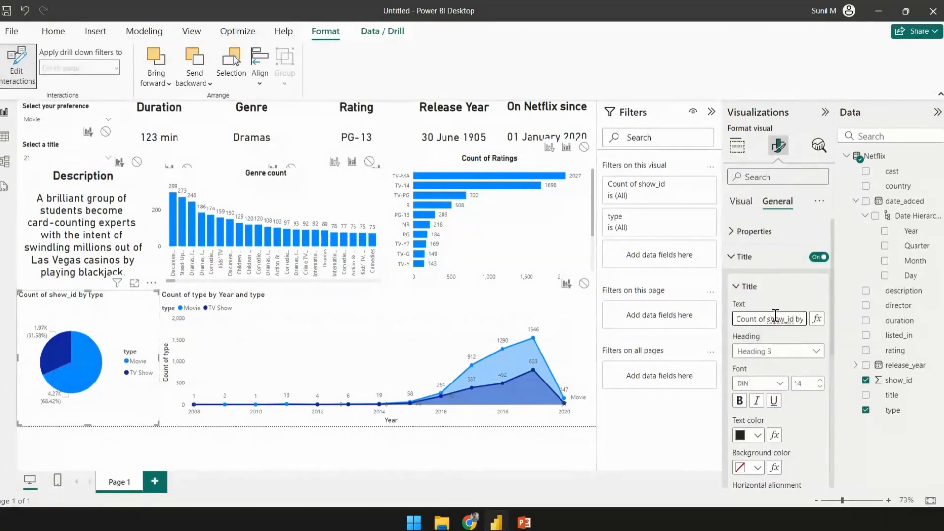
pyautogui.hotkey('ctrl', 'a')
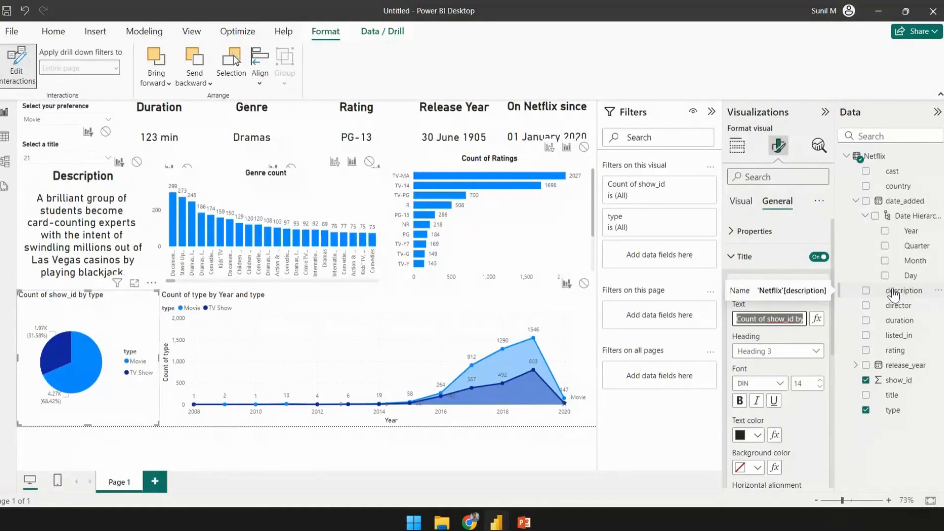
pyautogui.press('BackSpace')
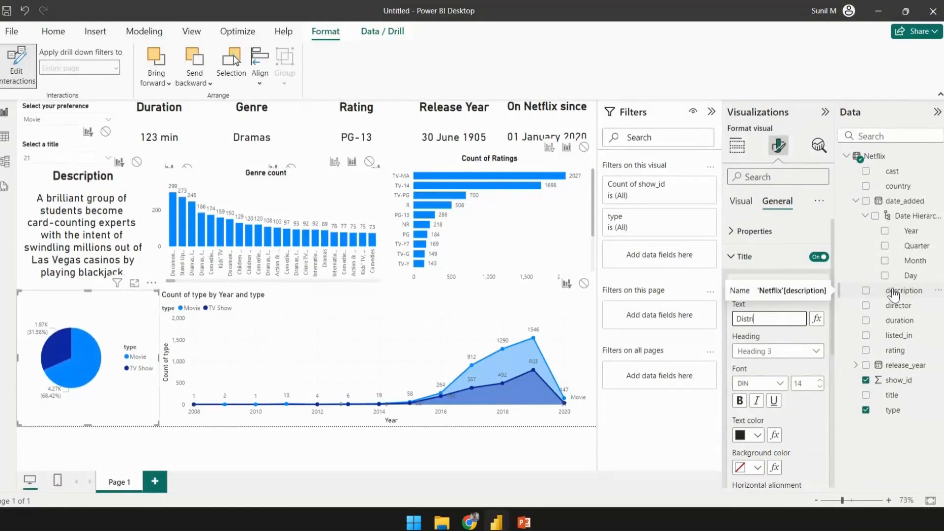
pyautogui.press('Return')
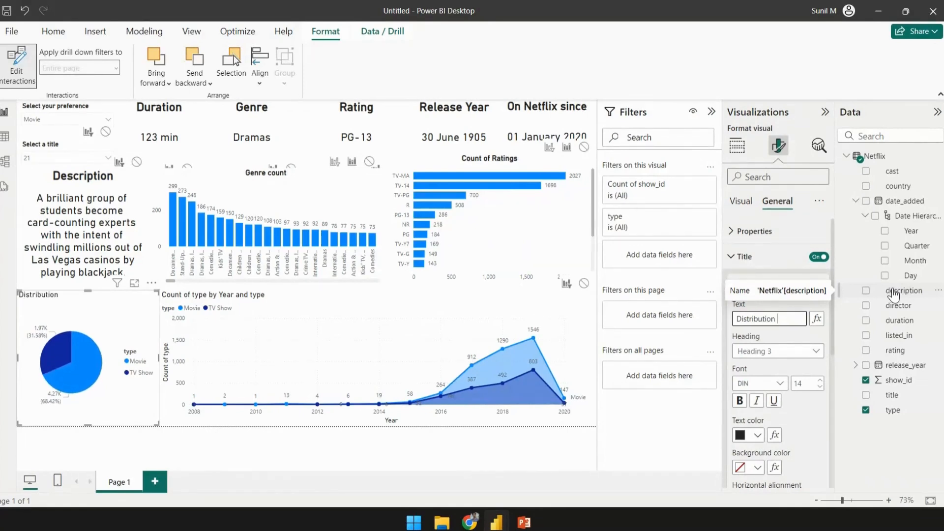
pyautogui.write('Shows and m')
pyautogui.press('BackSpace')
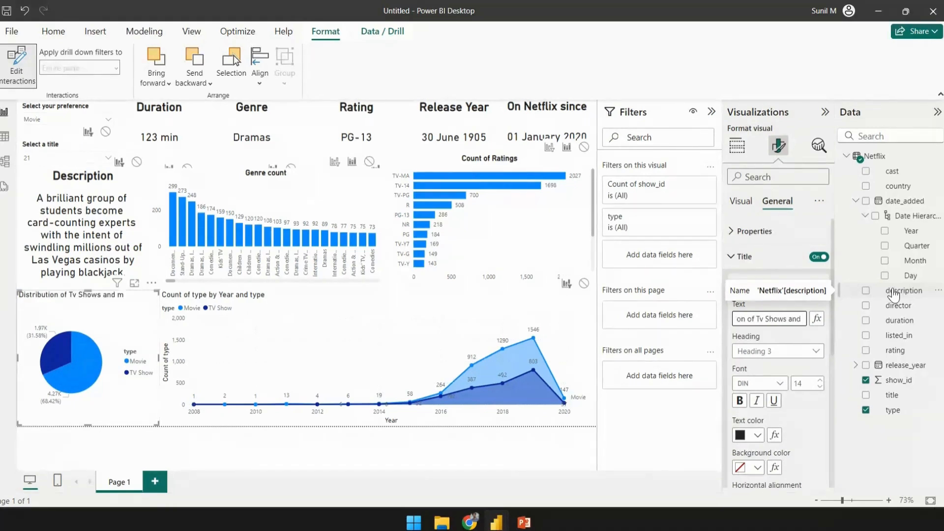
pyautogui.scroll(-3, 754, 425)
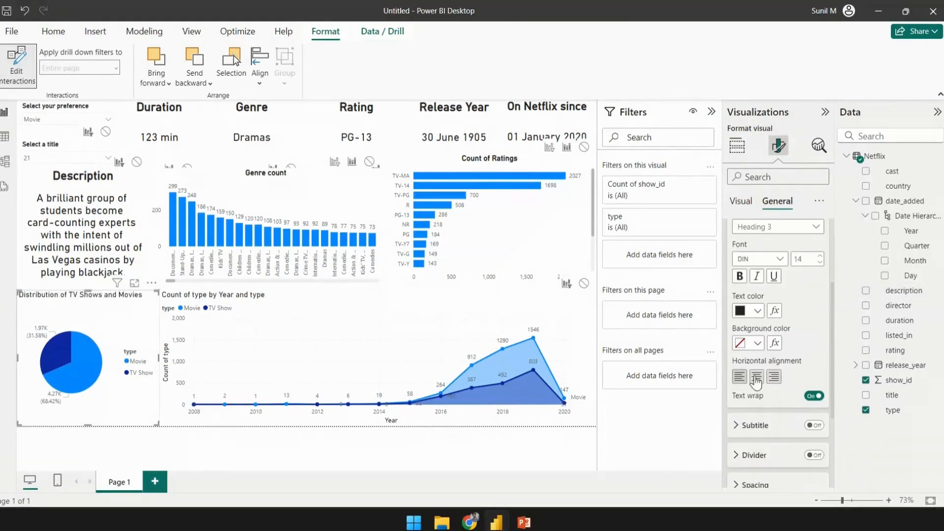
pyautogui.click(756, 377)
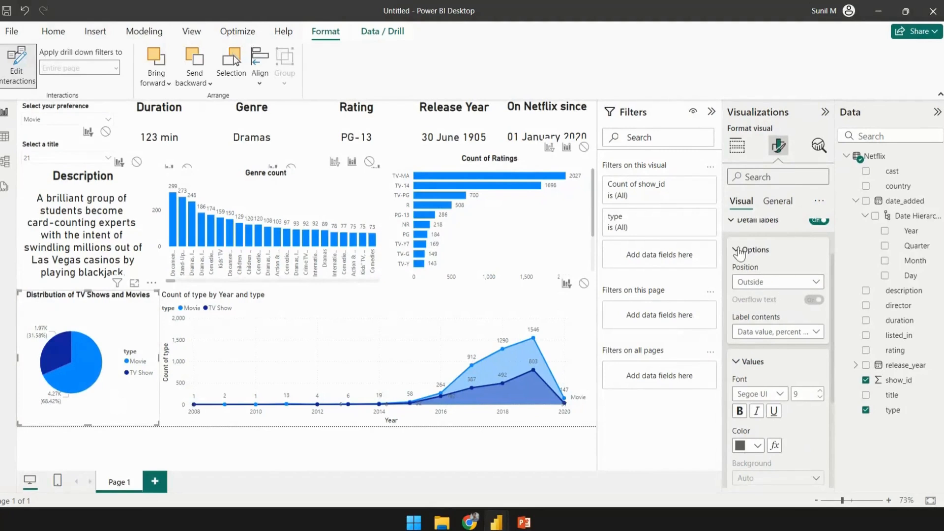
# - Try placing the pie chart's detail labels inside, then set their position back to outside
pyautogui.scroll(1, 757, 285)
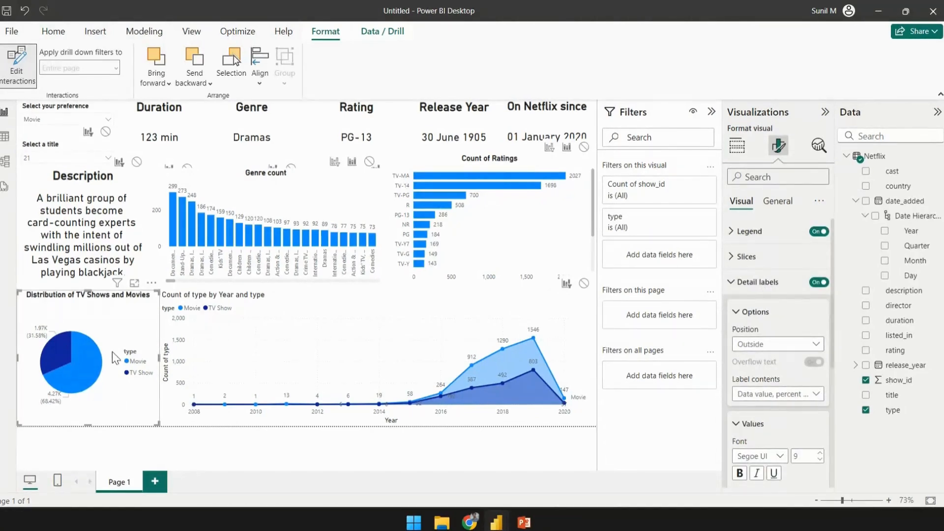
pyautogui.click(779, 350)
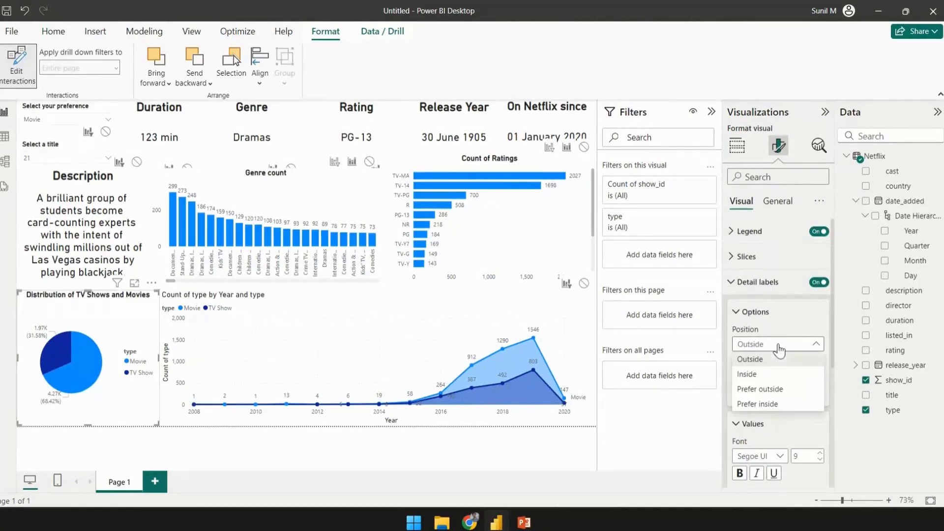
pyautogui.click(748, 374)
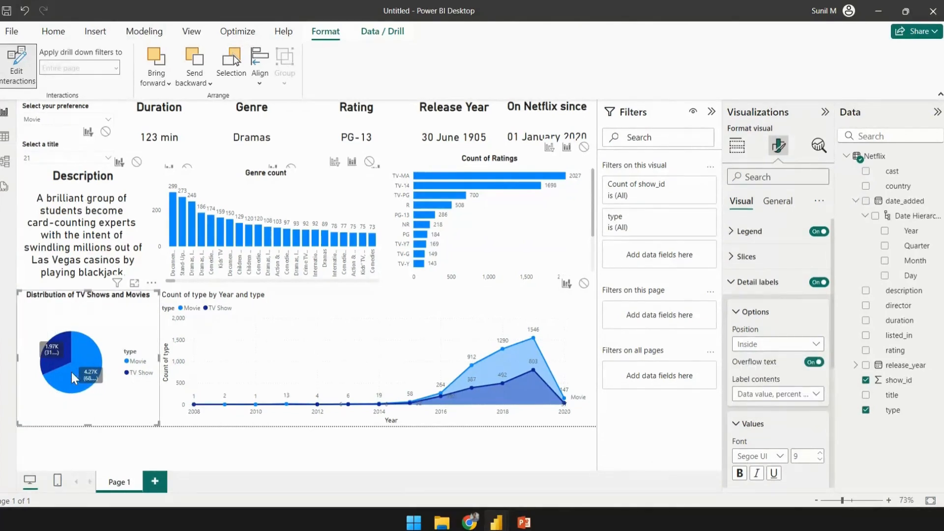
pyautogui.click(770, 345)
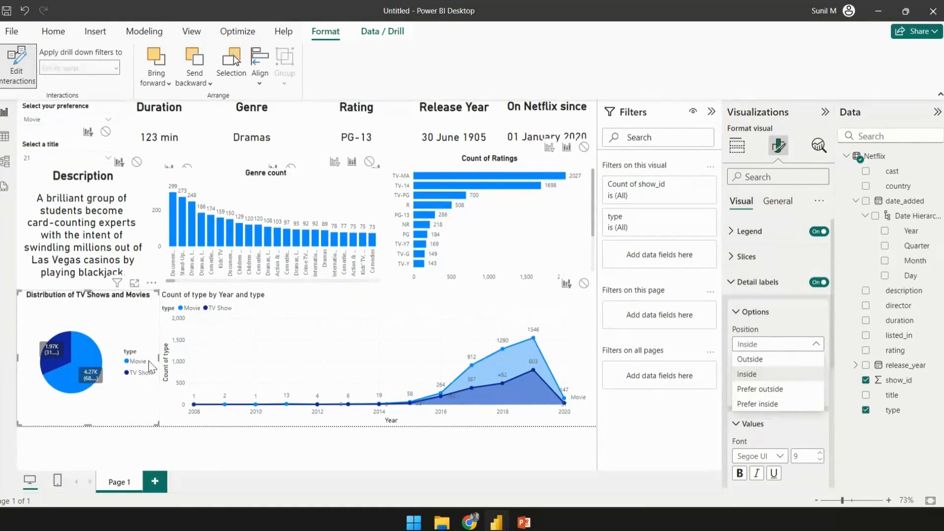
pyautogui.click(751, 359)
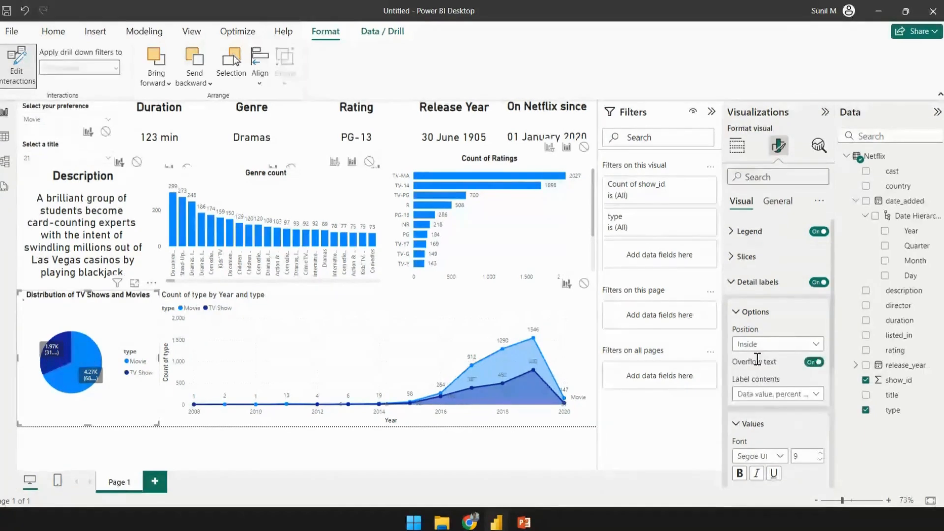
# - Set the pie chart's detail label contents to Percent of total
pyautogui.scroll(-2, 740, 373)
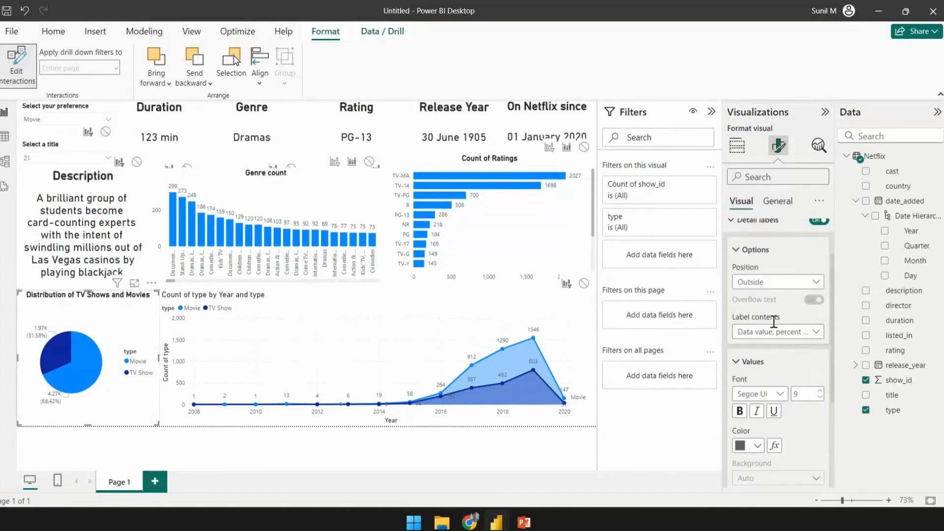
pyautogui.click(784, 333)
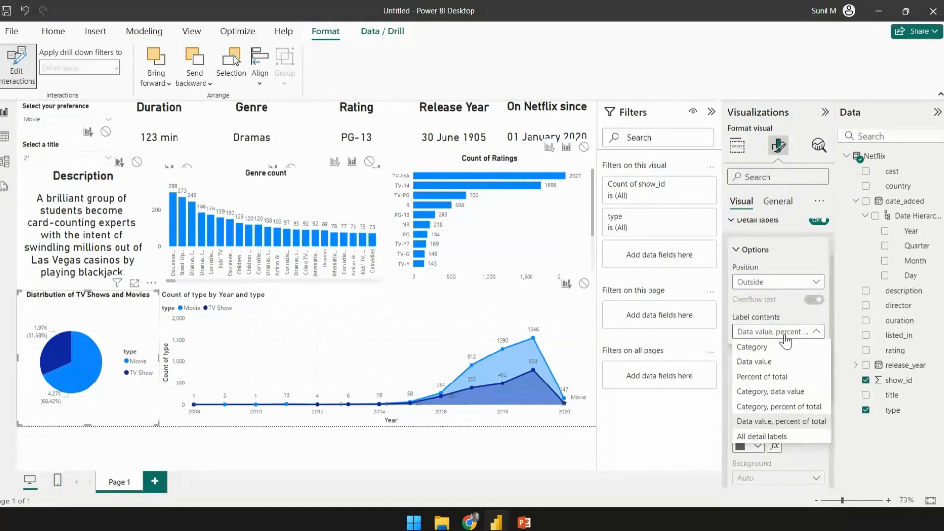
pyautogui.click(771, 363)
pyautogui.click(783, 332)
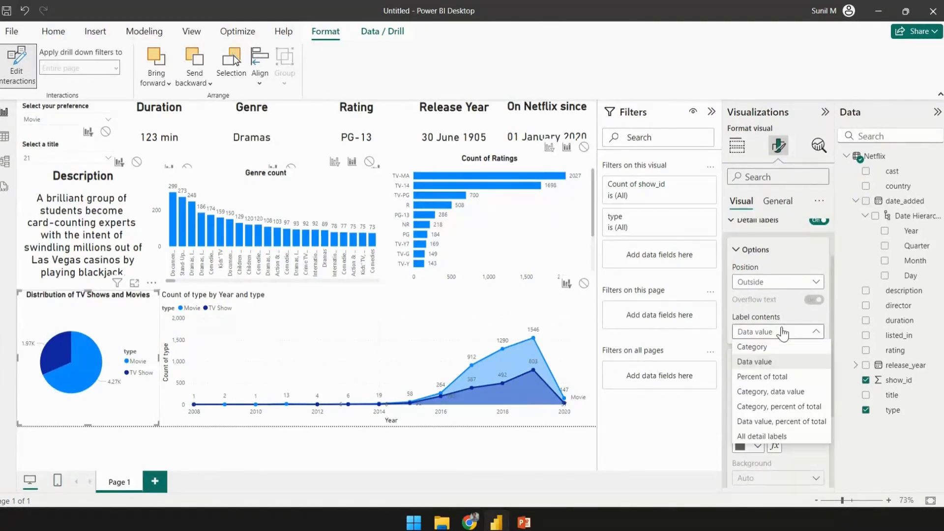
pyautogui.click(779, 379)
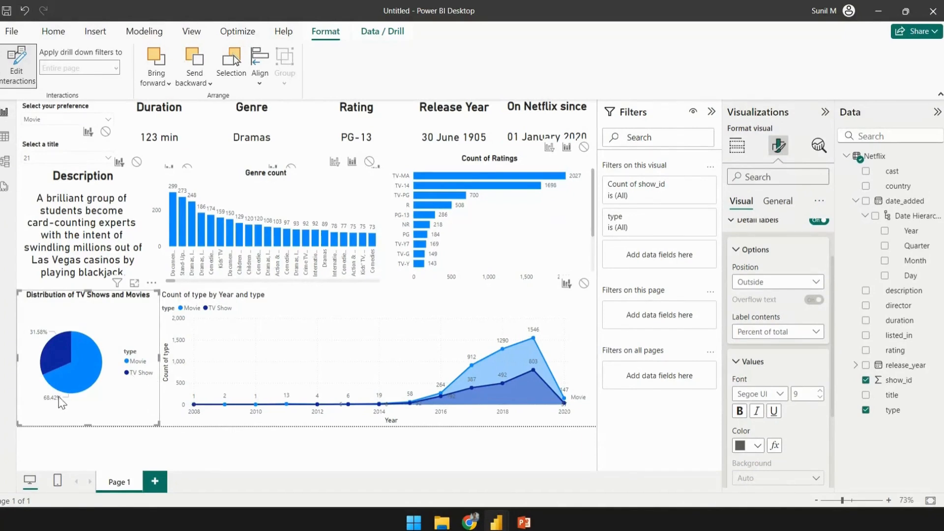
# - Retitle the area chart as "Number of TV Shows and Movies added per year", bold and center-aligned
pyautogui.click(152, 162)
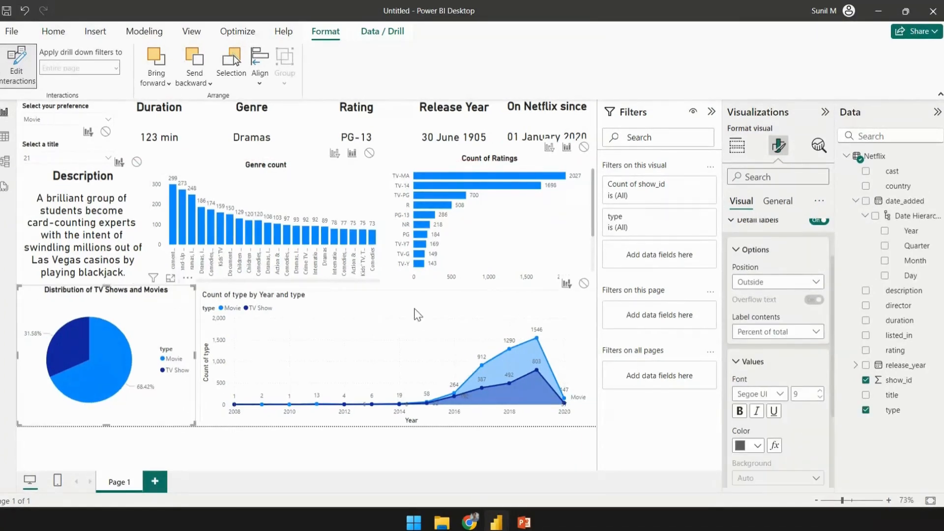
pyautogui.click(417, 313)
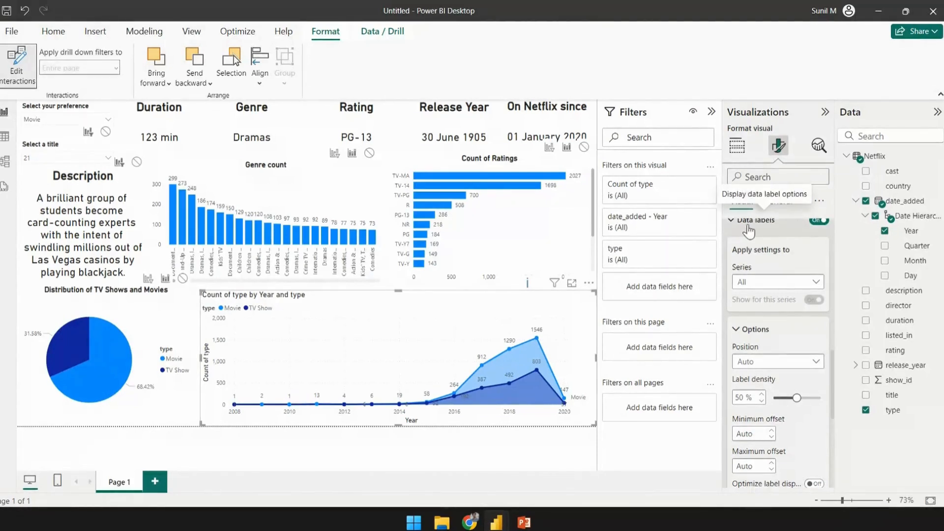
pyautogui.click(776, 201)
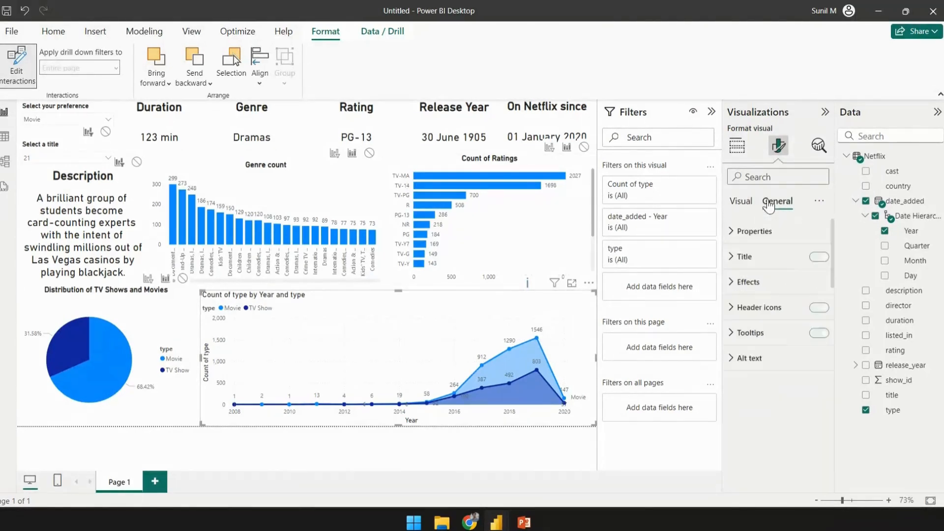
pyautogui.click(732, 258)
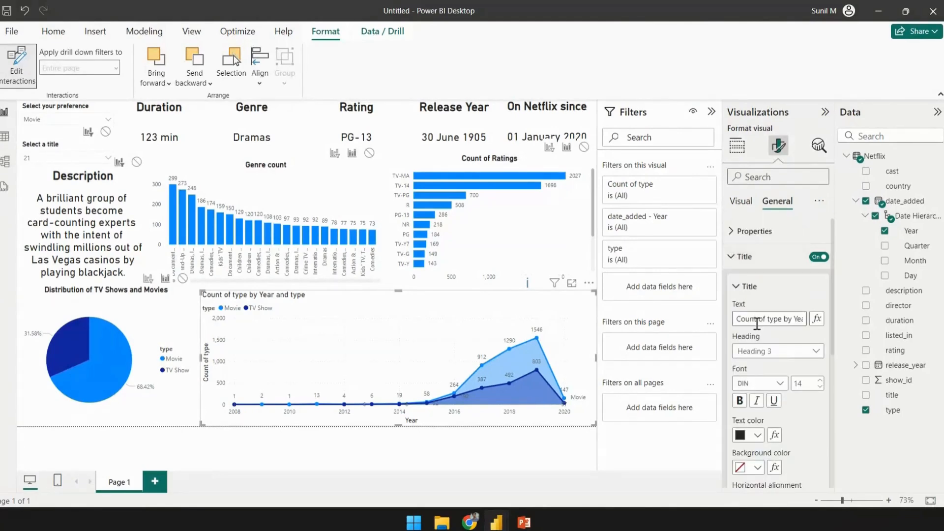
pyautogui.write('Numbe')
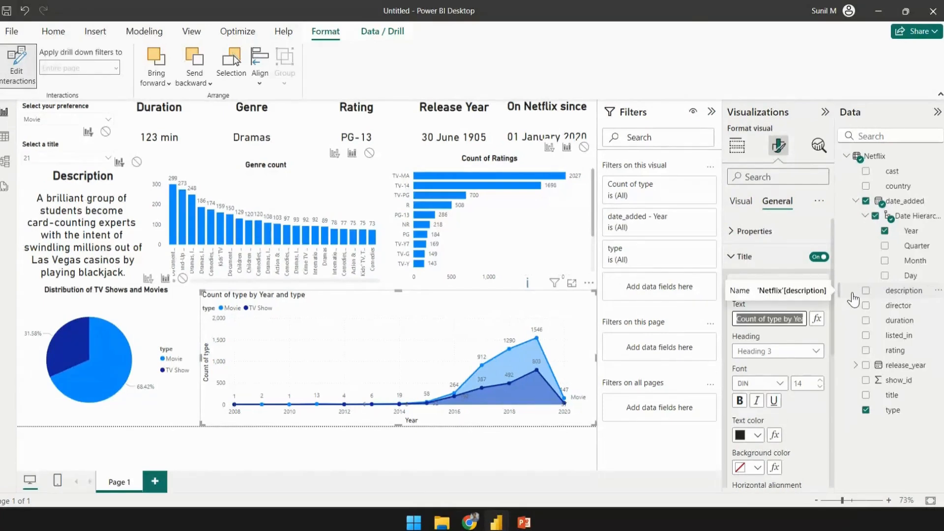
pyautogui.write('r of TV Shows an')
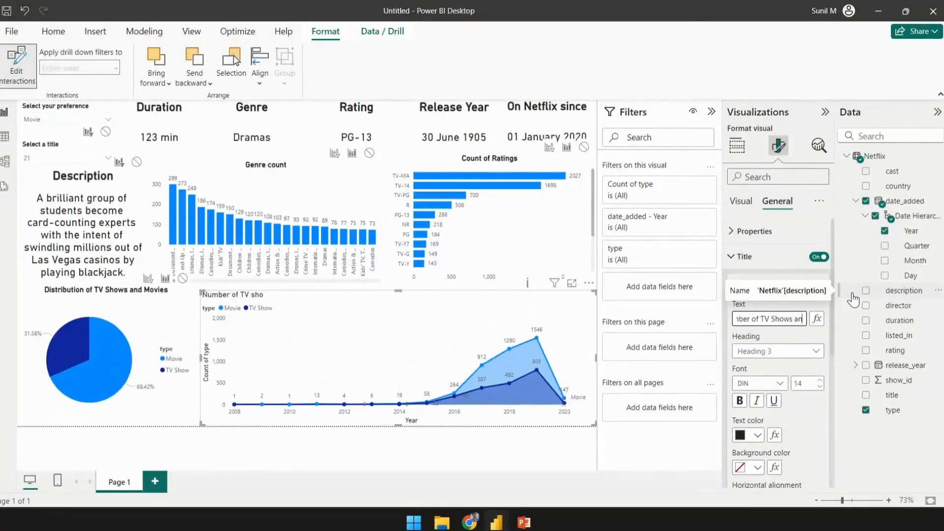
pyautogui.write('d Movies added per year')
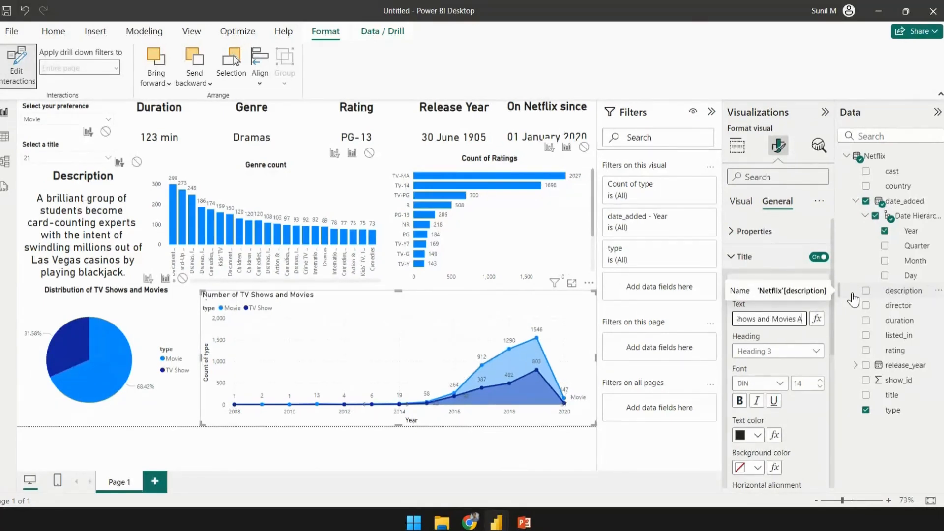
pyautogui.click(740, 401)
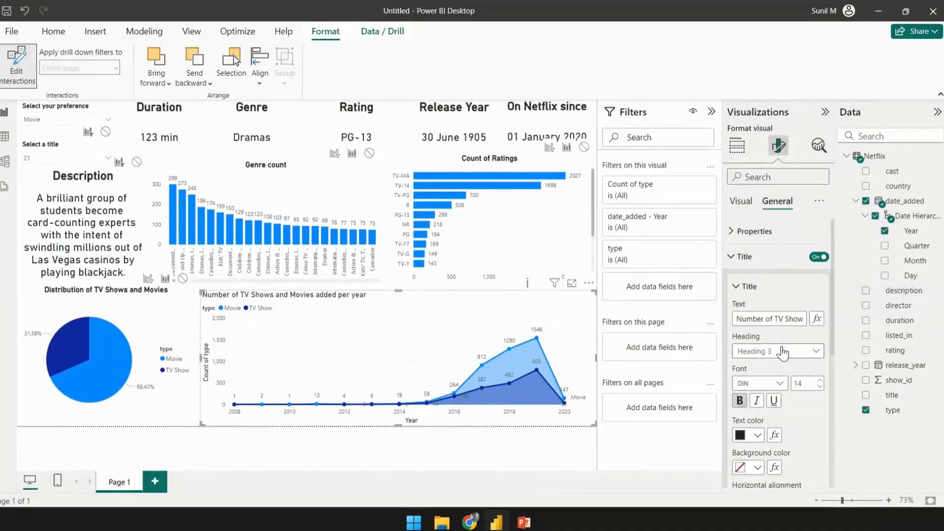
pyautogui.scroll(-4, 782, 374)
pyautogui.click(756, 314)
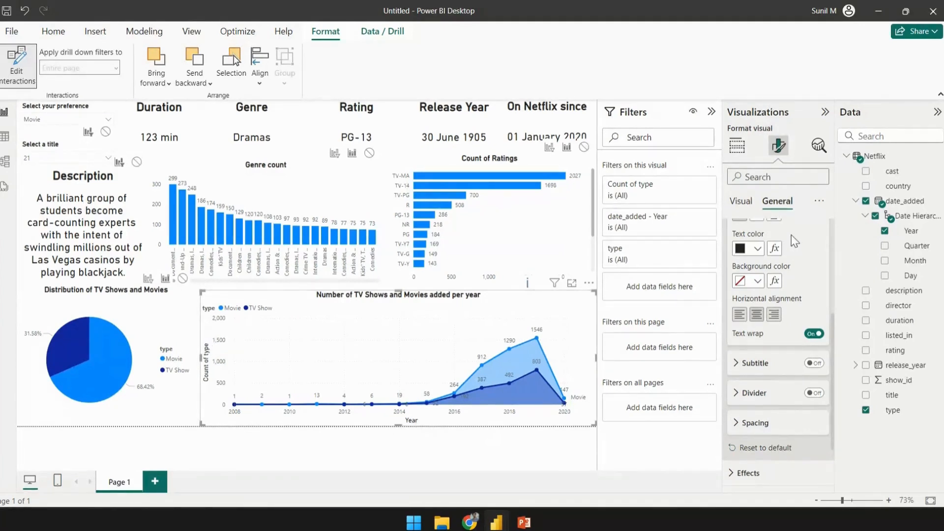
# - Turn off the area chart's Y-axis title
pyautogui.click(741, 201)
pyautogui.scroll(-5, 777, 329)
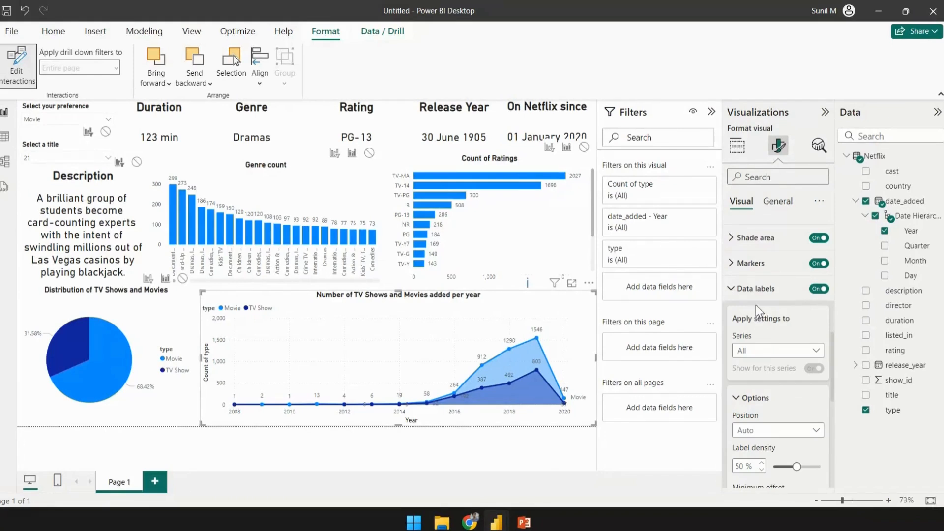
pyautogui.scroll(5, 756, 305)
pyautogui.click(743, 256)
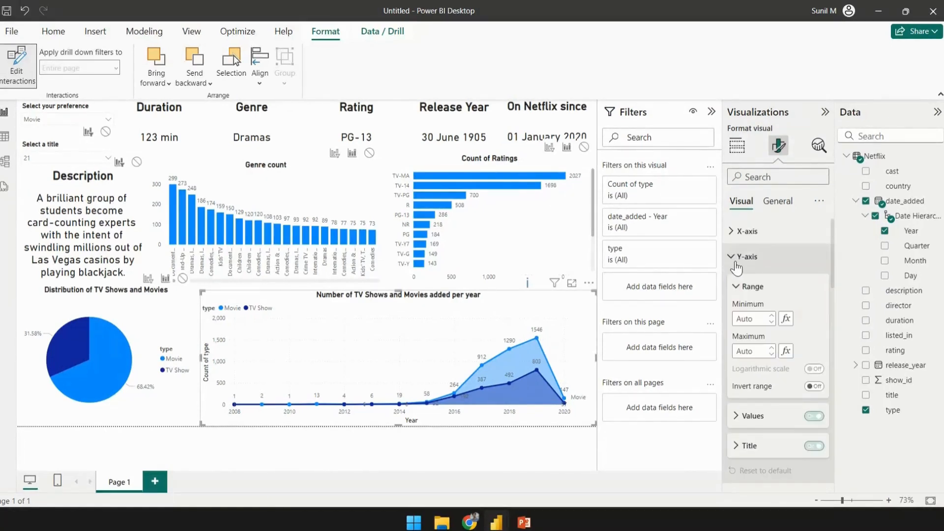
pyautogui.click(814, 445)
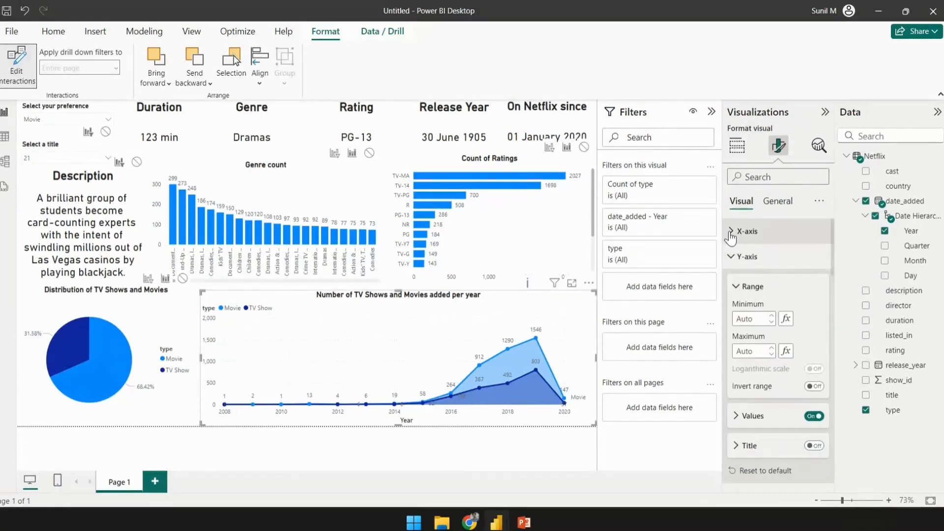
# - Turn off the area chart's horizontal gridlines
pyautogui.click(744, 256)
pyautogui.scroll(-3, 777, 344)
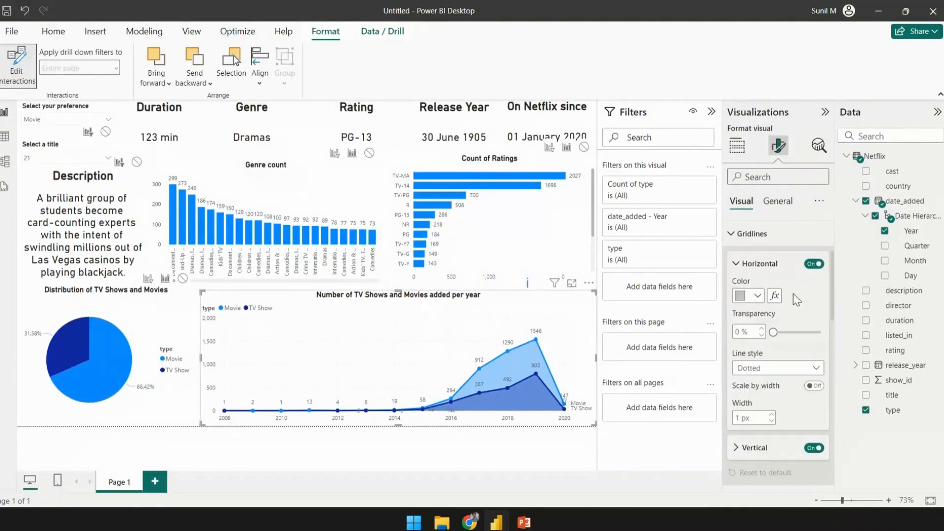
pyautogui.click(811, 265)
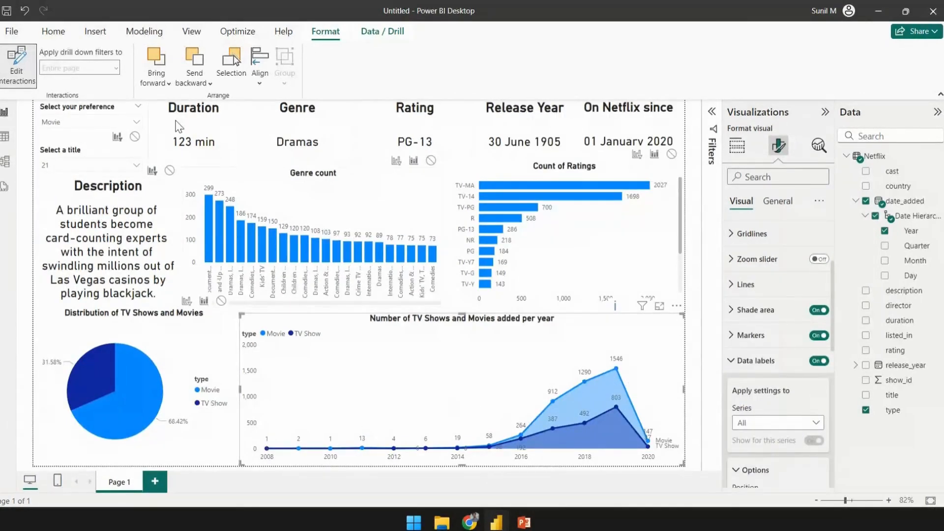
# - Clear the selections in the preference and title slicers so both show All
pyautogui.click(127, 107)
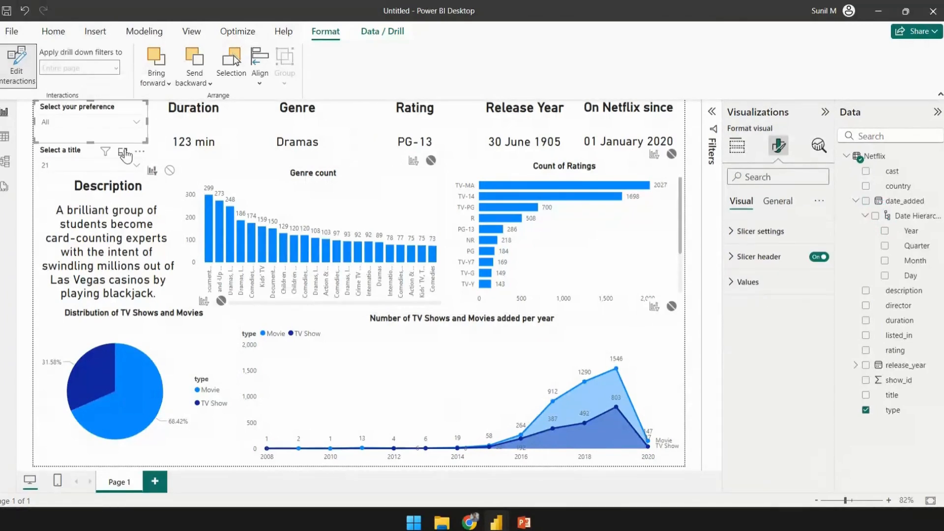
pyautogui.click(126, 151)
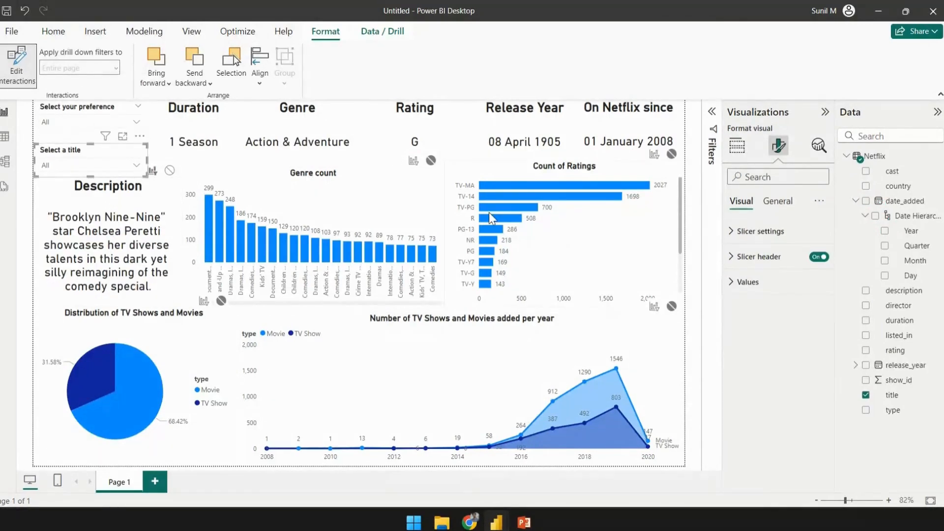
pyautogui.click(825, 113)
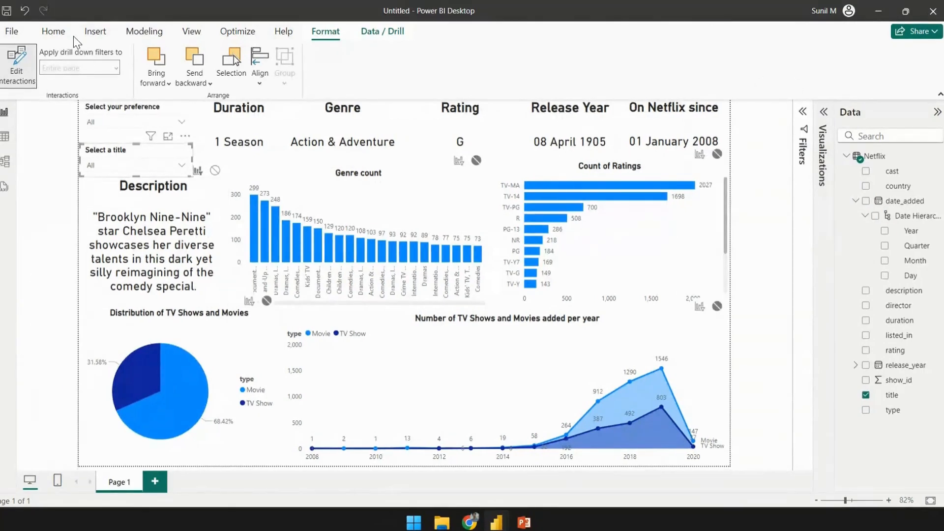
pyautogui.click(53, 31)
pyautogui.click(191, 31)
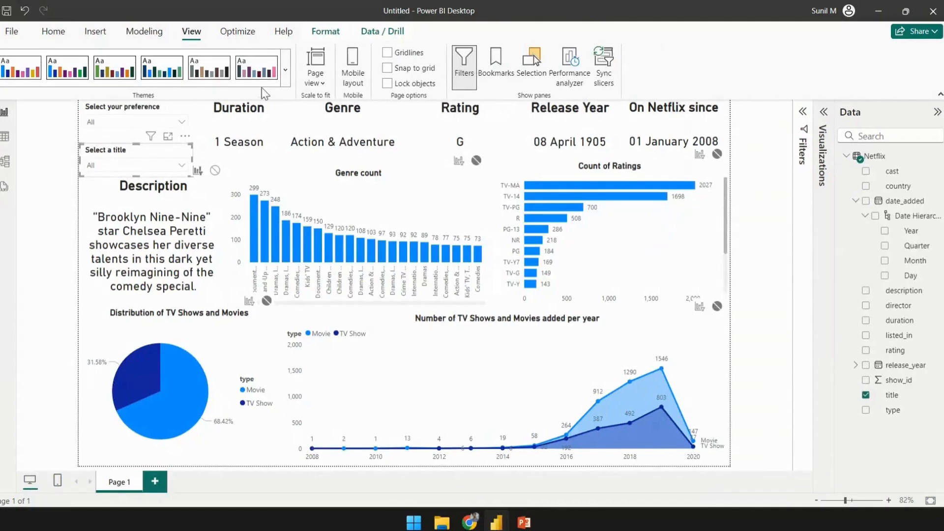
pyautogui.click(285, 63)
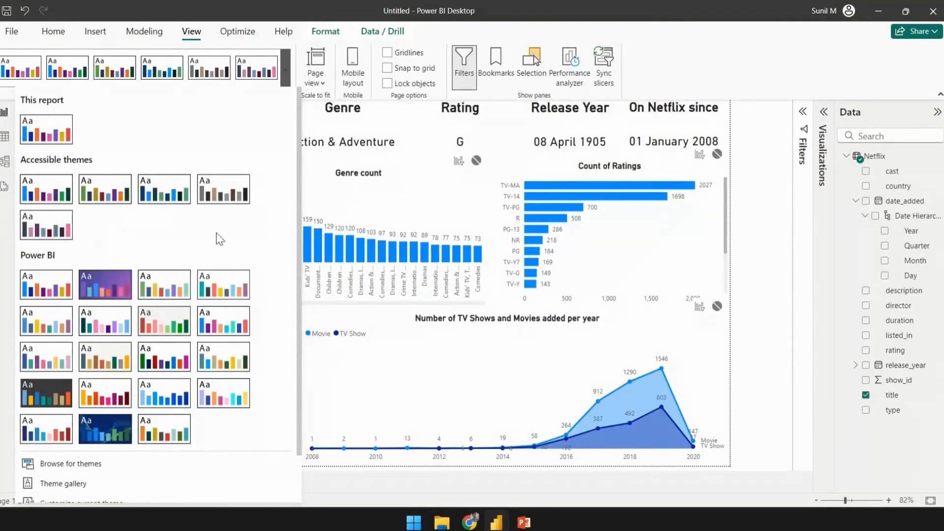
pyautogui.click(33, 398)
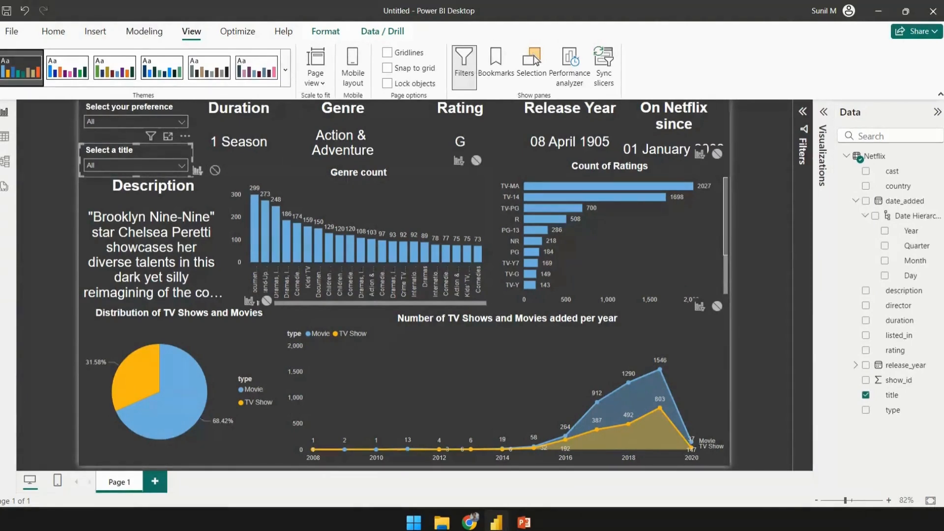
pyautogui.click(284, 67)
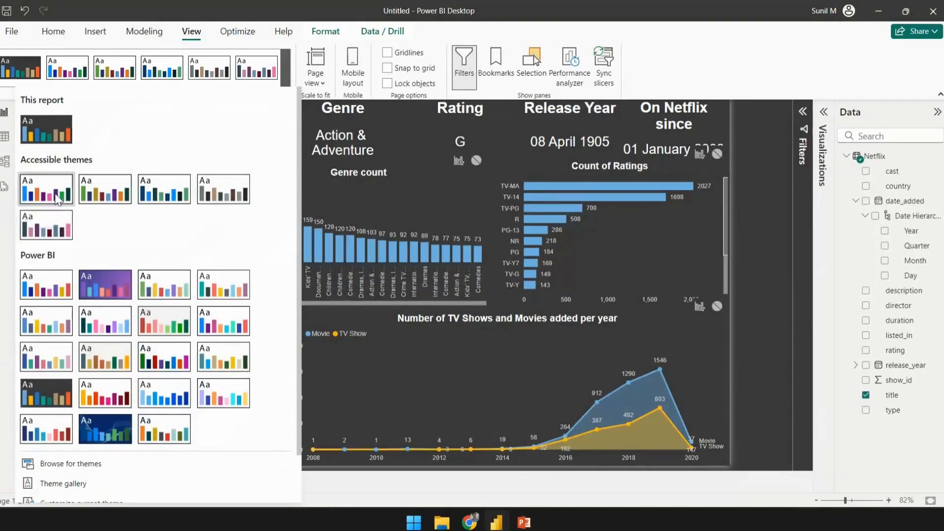
pyautogui.click(57, 199)
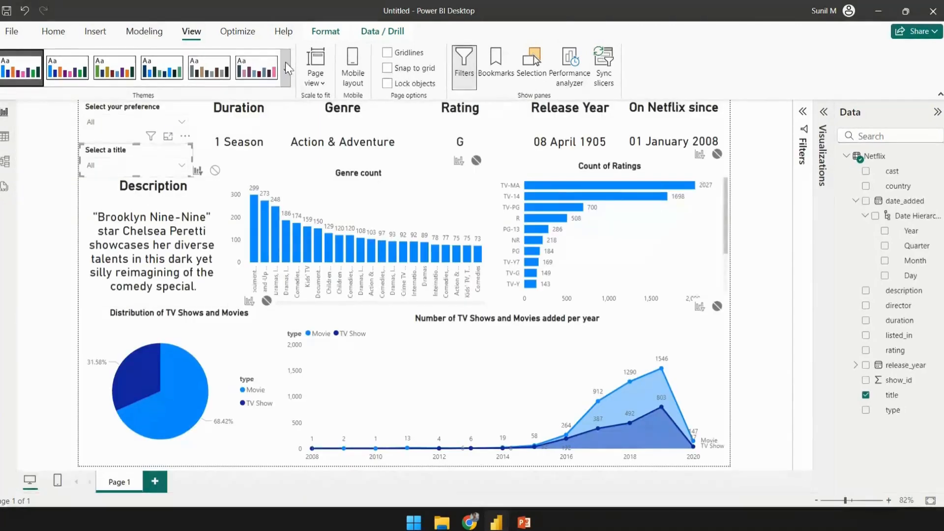
# - Customize the current theme, setting Color 1 to red #FD0000, and apply it
pyautogui.click(285, 62)
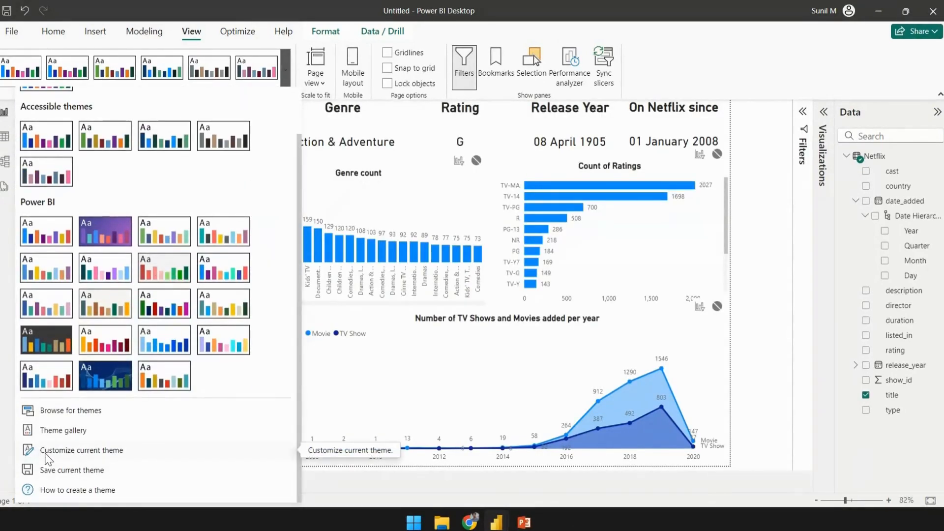
pyautogui.click(105, 455)
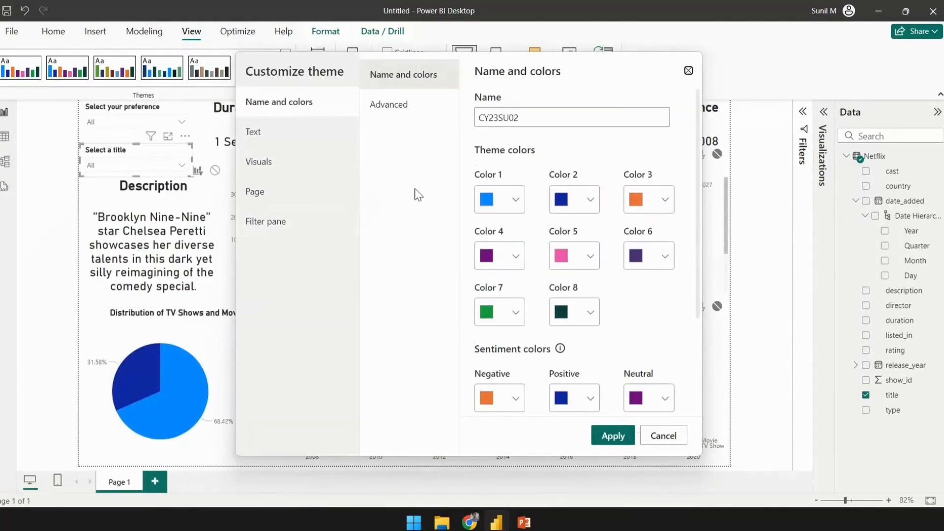
pyautogui.click(498, 206)
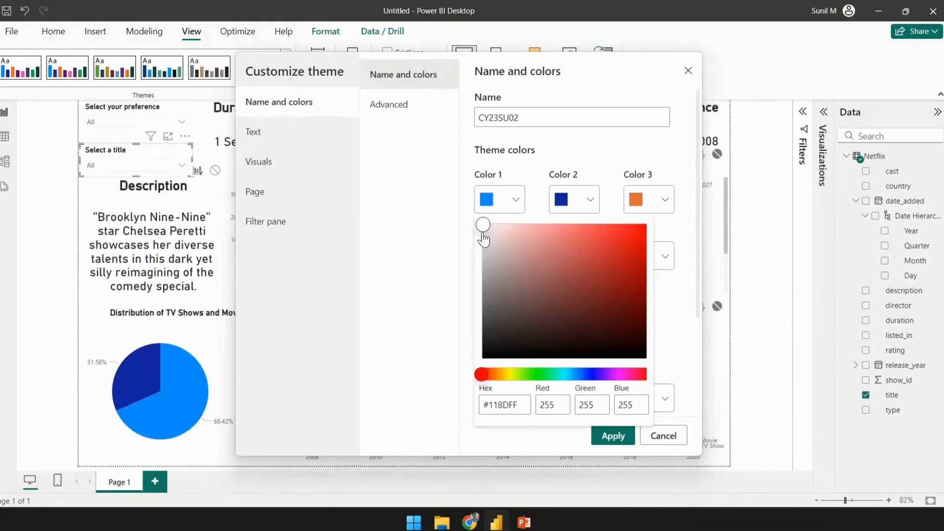
pyautogui.moveTo(484, 227); pyautogui.dragTo(671, 226)
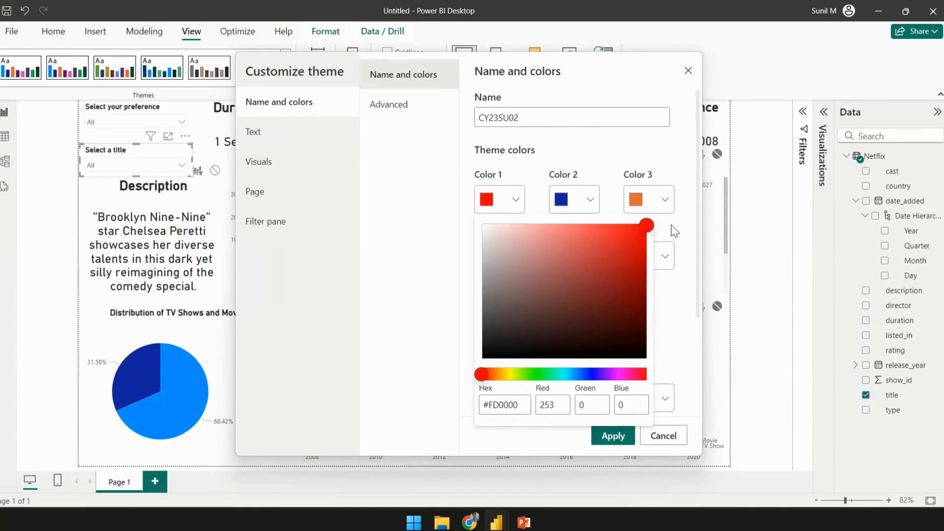
pyautogui.click(400, 365)
pyautogui.click(593, 437)
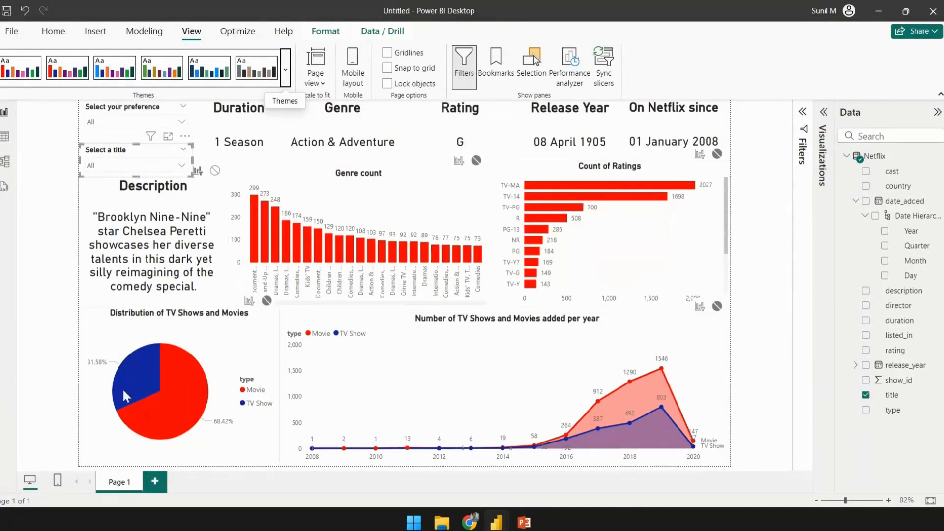
# - Customize the current theme again, setting Color 2 to light pink #F7C8C8, and apply it
pyautogui.moveTo(583, 426)
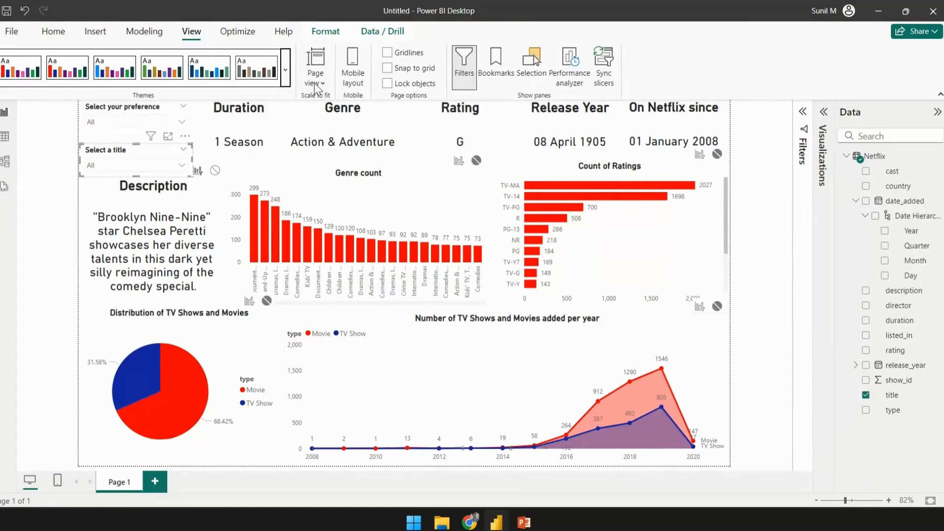
pyautogui.click(285, 69)
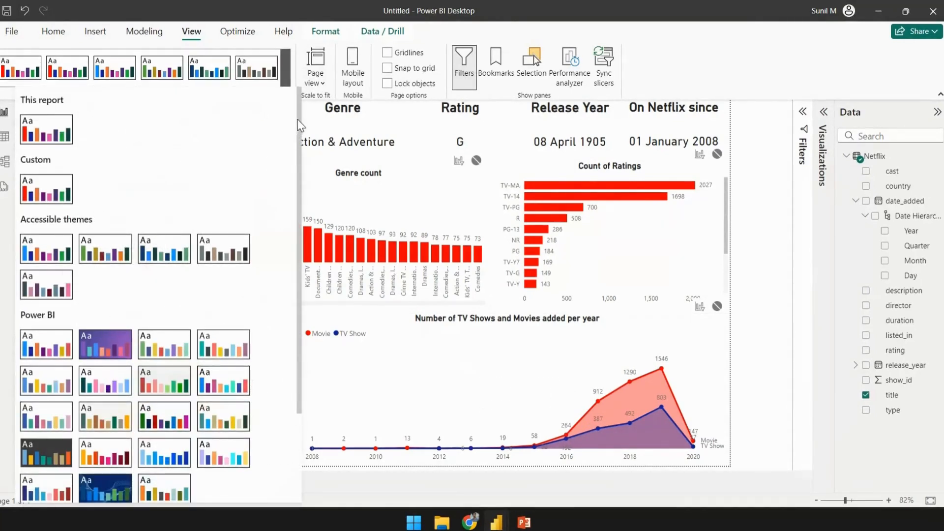
pyautogui.scroll(-3, 293, 246)
pyautogui.click(45, 451)
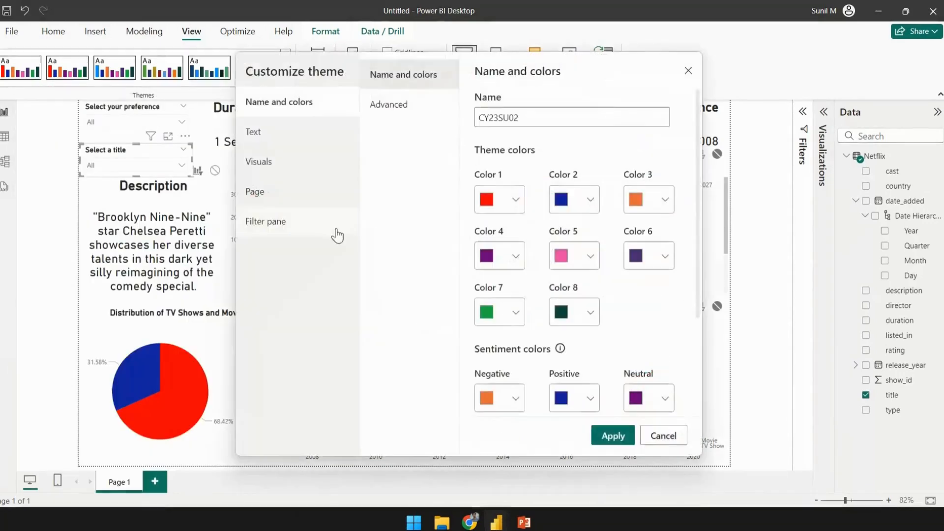
pyautogui.click(561, 200)
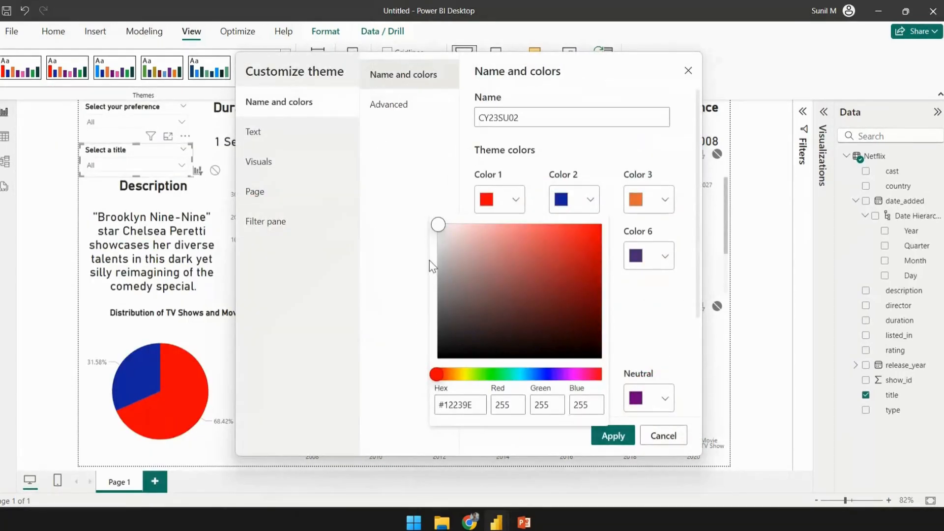
pyautogui.moveTo(437, 226); pyautogui.dragTo(469, 229)
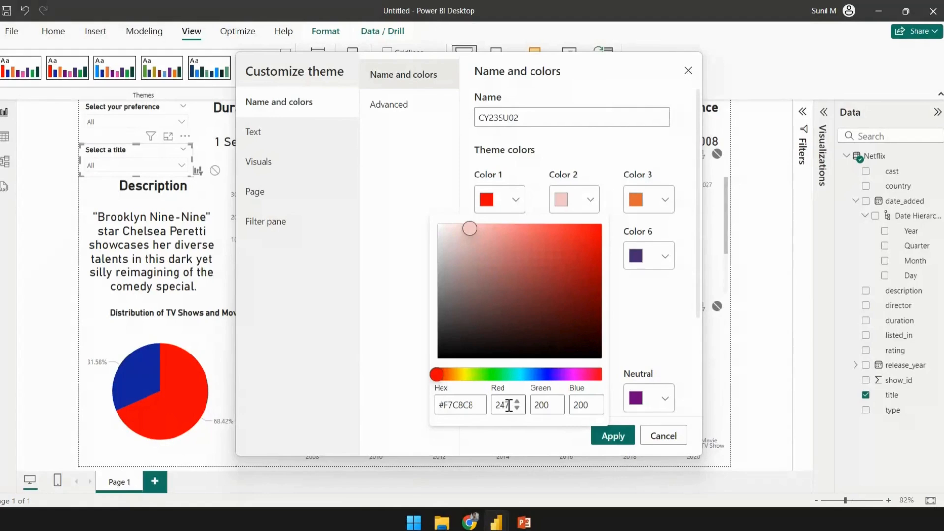
pyautogui.click(608, 437)
pyautogui.click(609, 437)
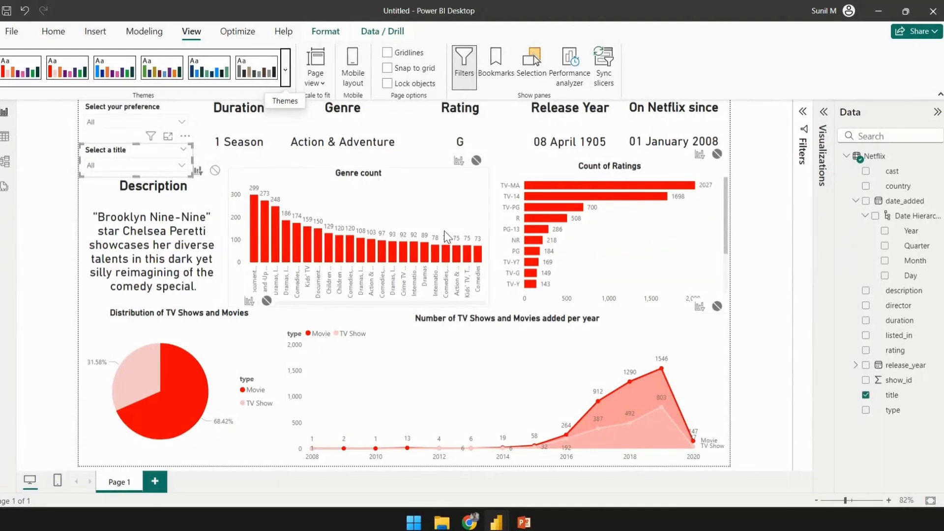
# - In the theme's Text settings, set the general font color to light gray #D6CCCC
pyautogui.click(110, 132)
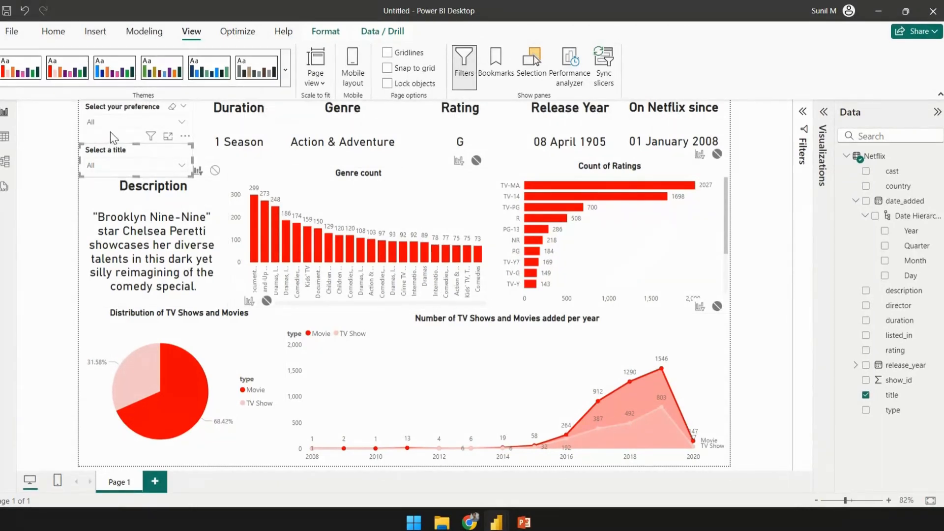
pyautogui.click(285, 68)
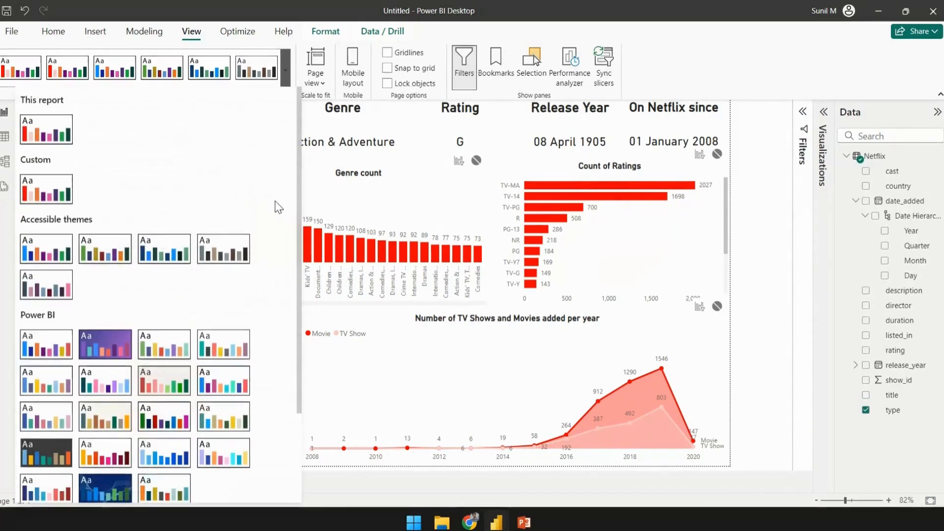
pyautogui.scroll(-5, 301, 155)
pyautogui.click(79, 450)
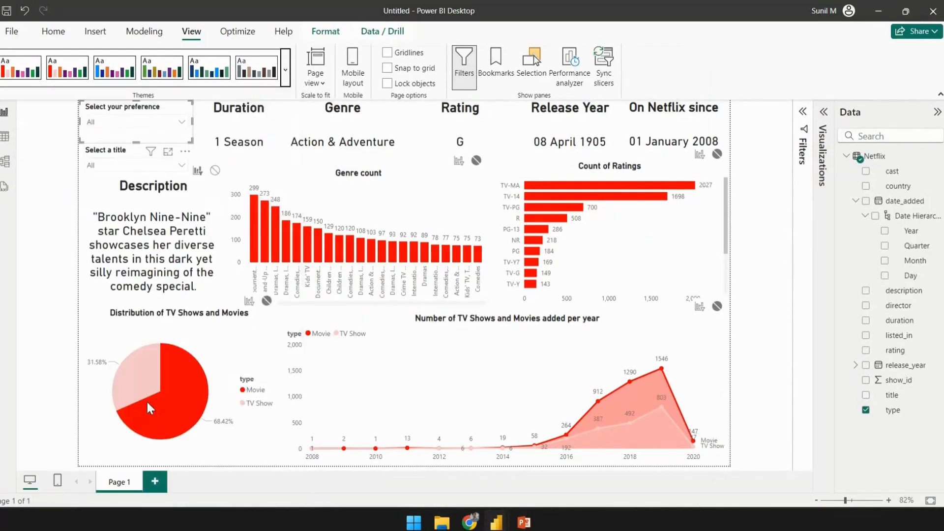
pyautogui.click(284, 132)
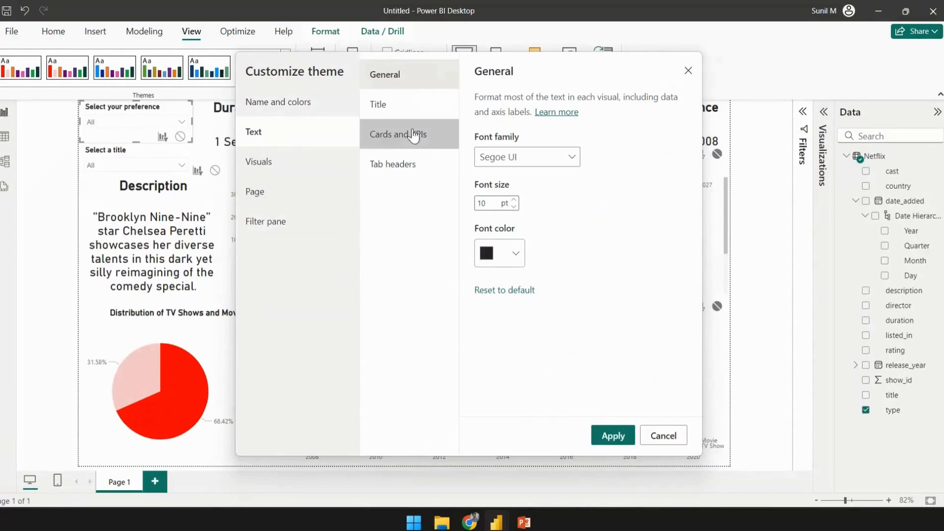
pyautogui.click(503, 255)
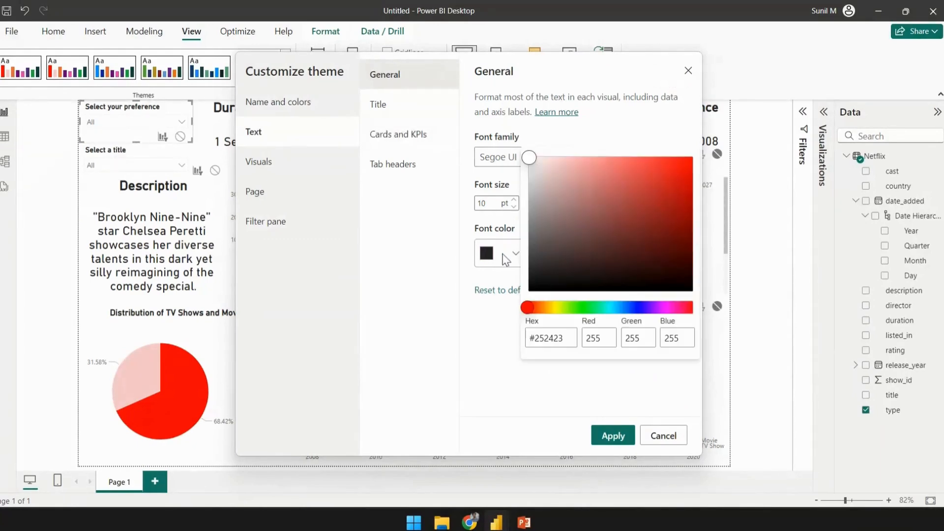
pyautogui.click(531, 162)
pyautogui.moveTo(531, 165); pyautogui.dragTo(537, 183)
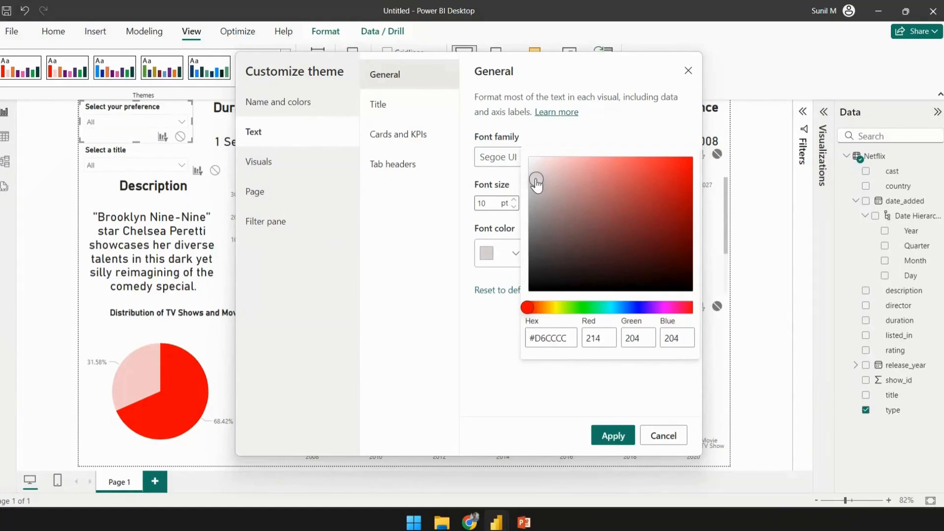
pyautogui.click(622, 437)
pyautogui.click(615, 432)
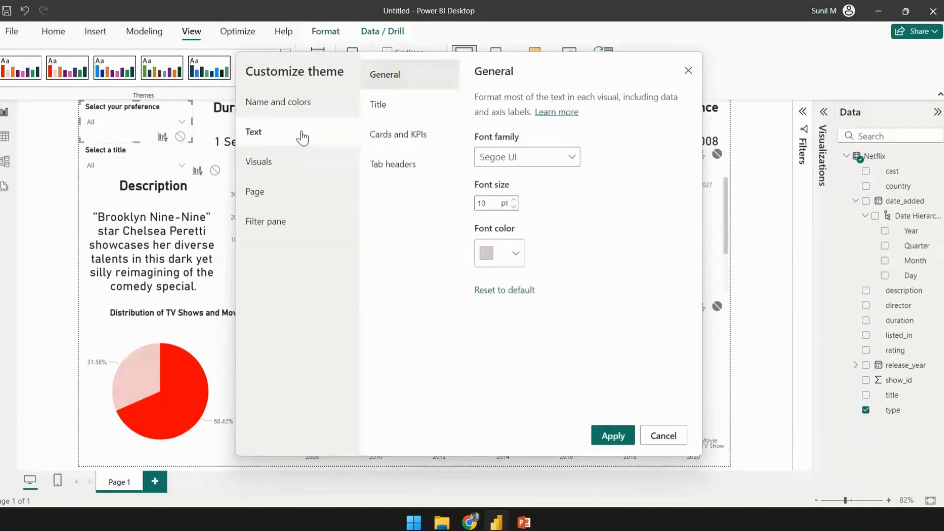
# - Set the title font color to red 220, green 200 and blue 200
pyautogui.click(403, 107)
pyautogui.click(507, 240)
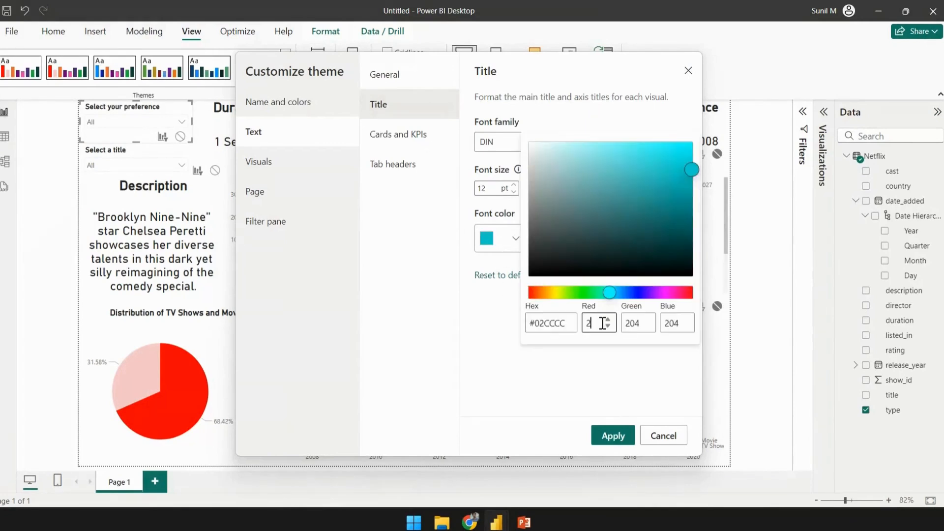
pyautogui.write('20')
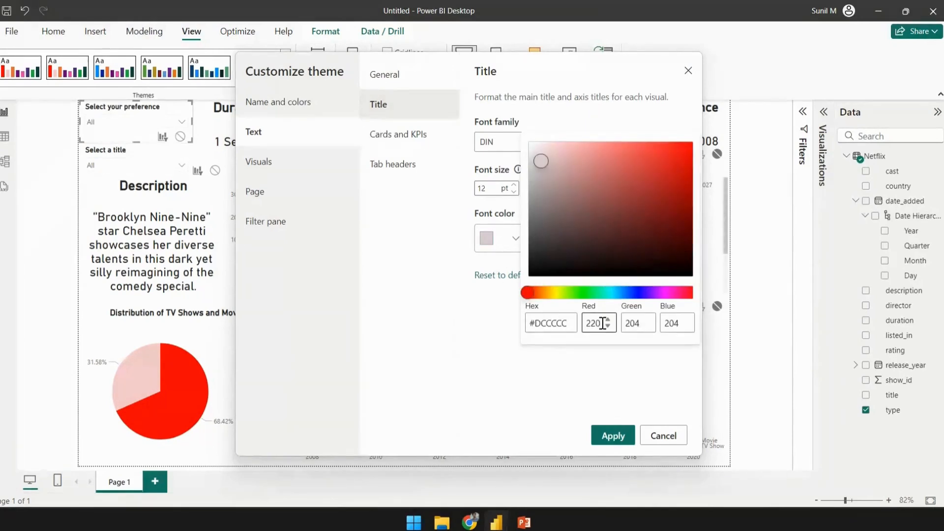
pyautogui.click(639, 324)
pyautogui.press('BackSpace')
pyautogui.press('BackSpace')
pyautogui.write('00')
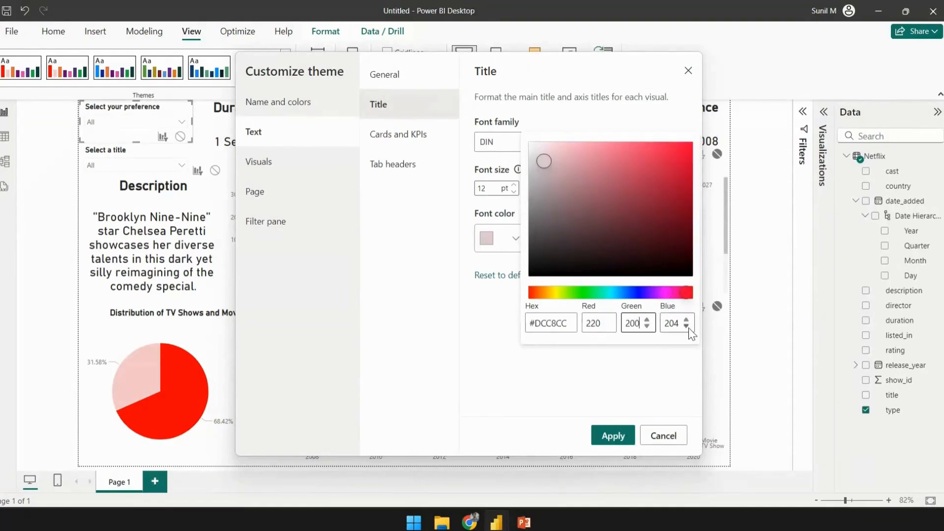
pyautogui.click(679, 319)
pyautogui.press('BackSpace')
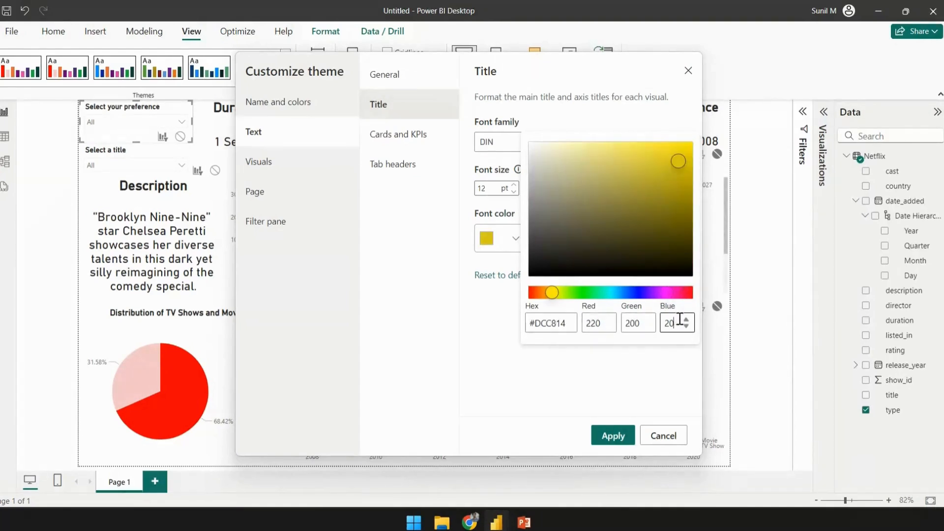
pyautogui.write('0')
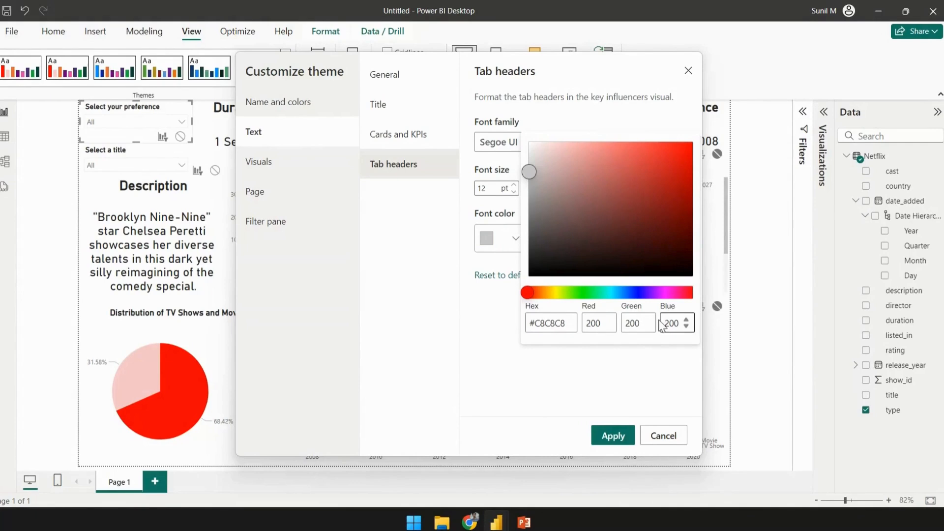
# - Copy the tab headers' font color #C8C8C8 and paste it as the title font color
pyautogui.click(568, 324)
pyautogui.hotkey('ctrl', 'c')
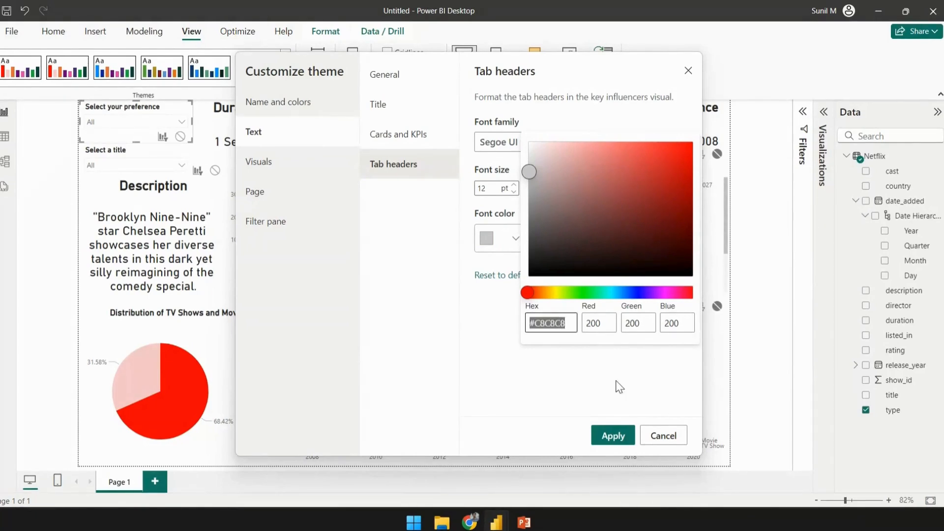
pyautogui.click(444, 234)
pyautogui.click(405, 134)
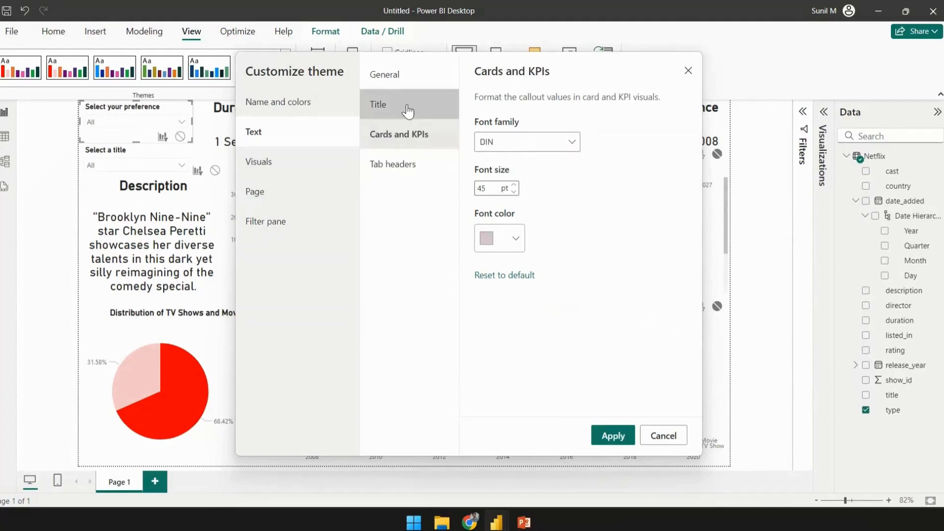
pyautogui.click(407, 112)
pyautogui.click(506, 243)
pyautogui.moveTo(573, 324); pyautogui.dragTo(527, 327)
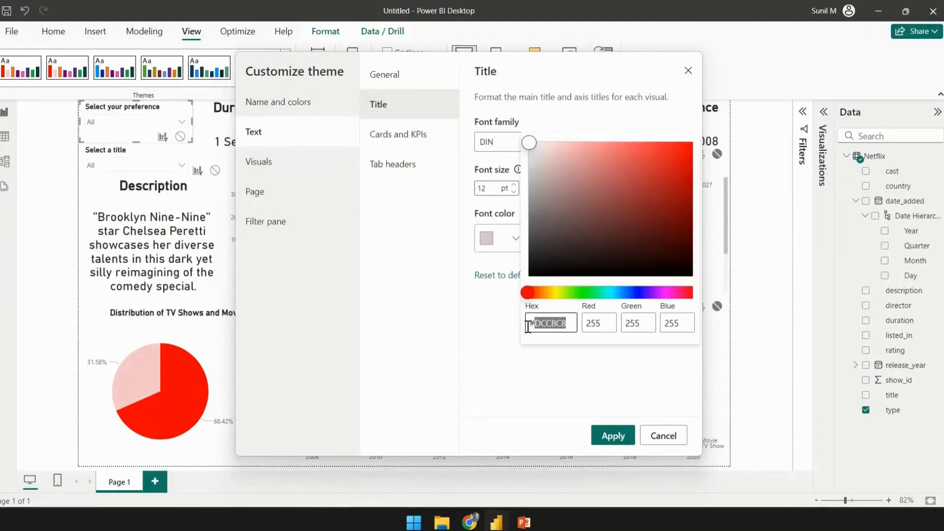
pyautogui.hotkey('ctrl', 'v')
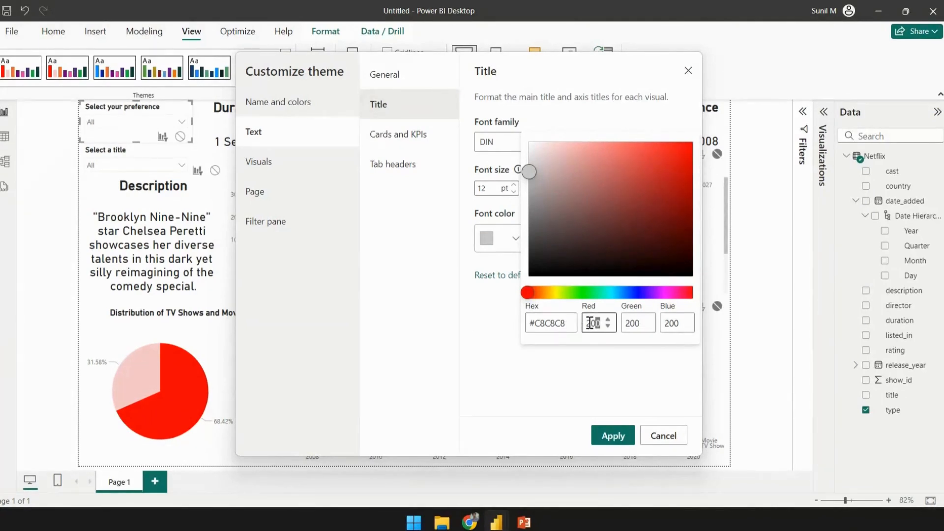
# - Set the tab headers' font color to red 220, green 200, blue 255 (#DCC8FF) and apply the customized theme
pyautogui.click(411, 163)
pyautogui.click(511, 239)
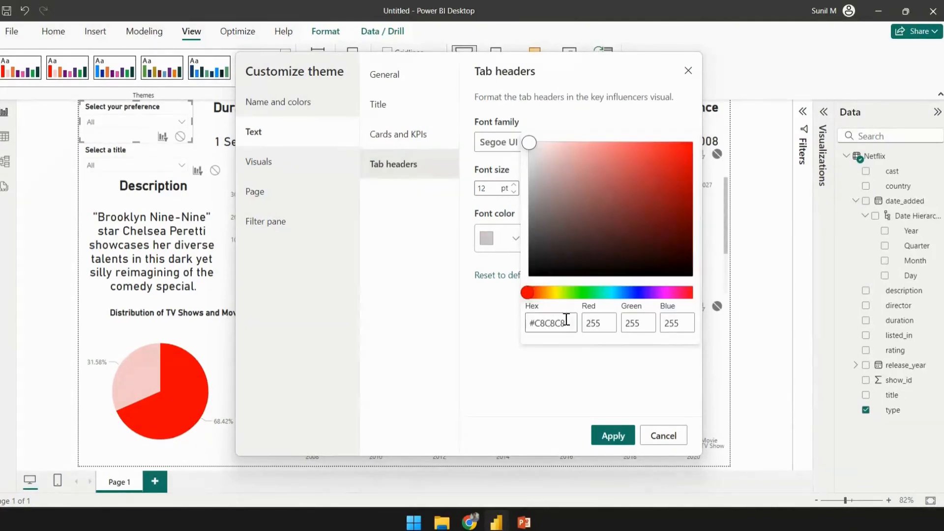
pyautogui.doubleClick(597, 323)
pyautogui.write('200')
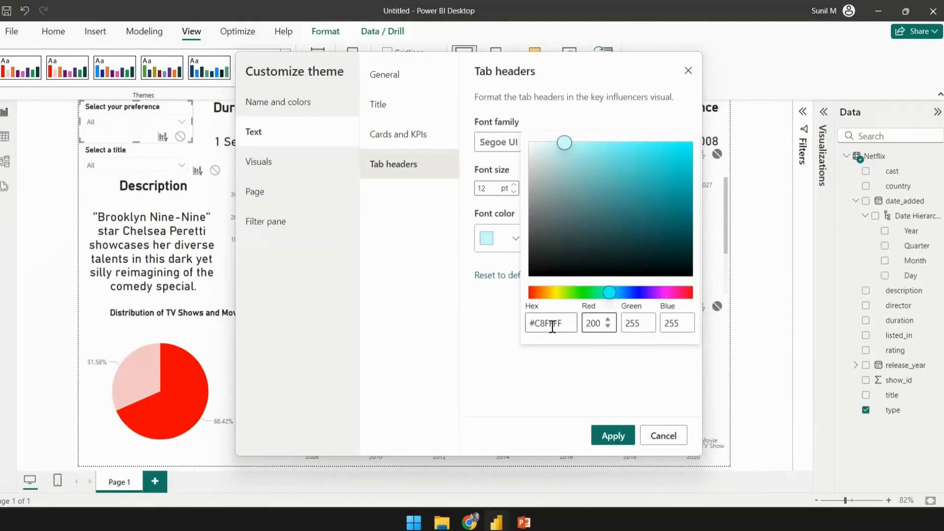
pyautogui.press('BackSpace')
pyautogui.press('BackSpace')
pyautogui.write('20')
pyautogui.press('Tab')
pyautogui.write('200')
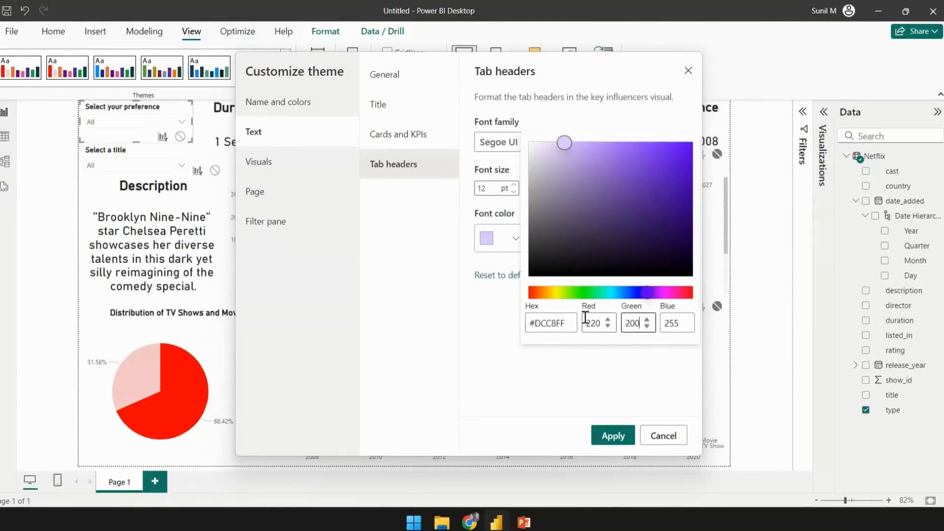
pyautogui.click(680, 323)
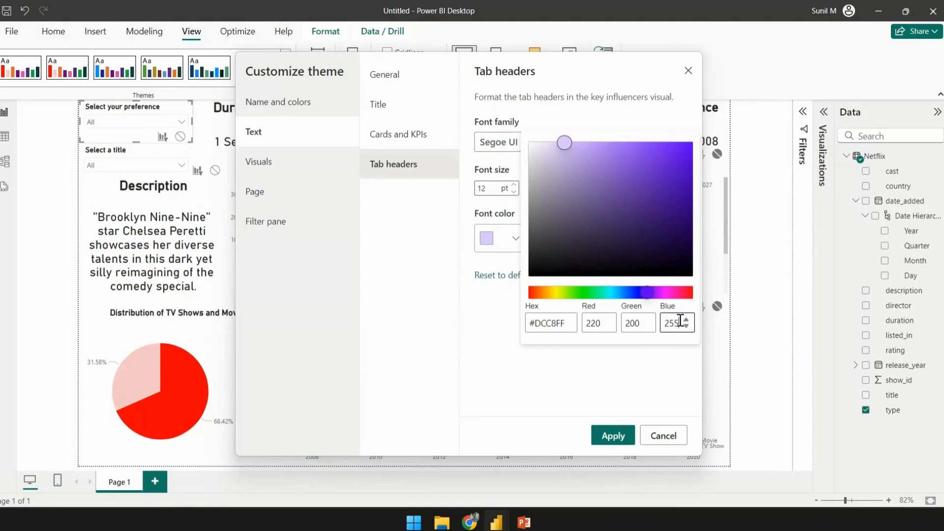
pyautogui.click(610, 437)
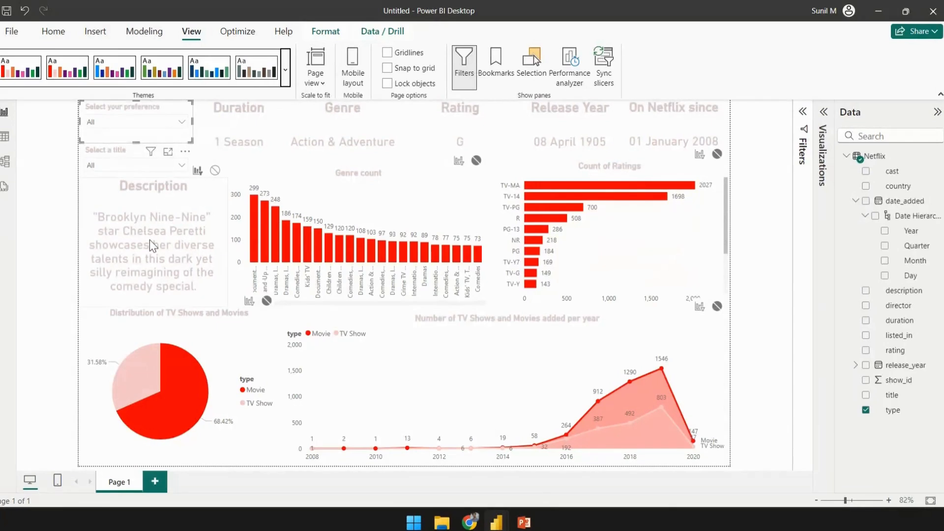
# - Customize the current theme again, setting the visuals' background color to black, and apply it
pyautogui.click(287, 70)
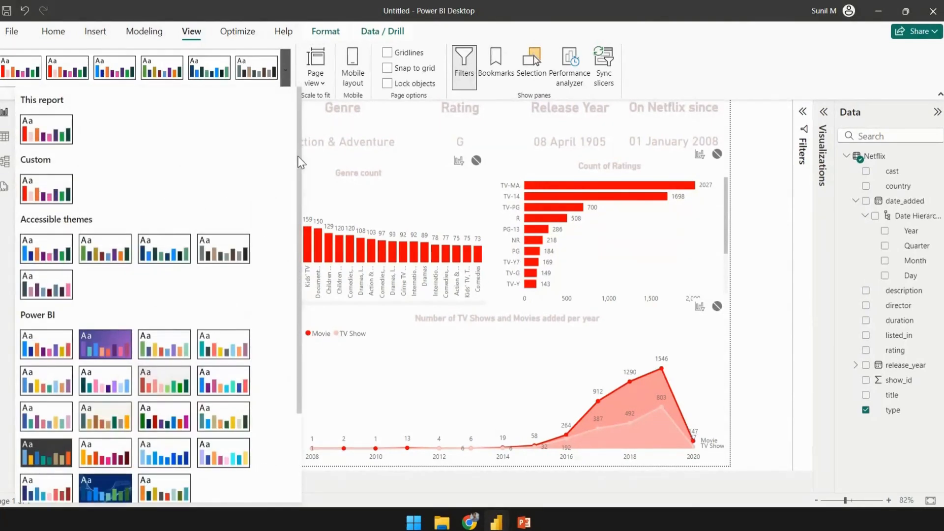
pyautogui.scroll(-5, 294, 246)
pyautogui.click(75, 449)
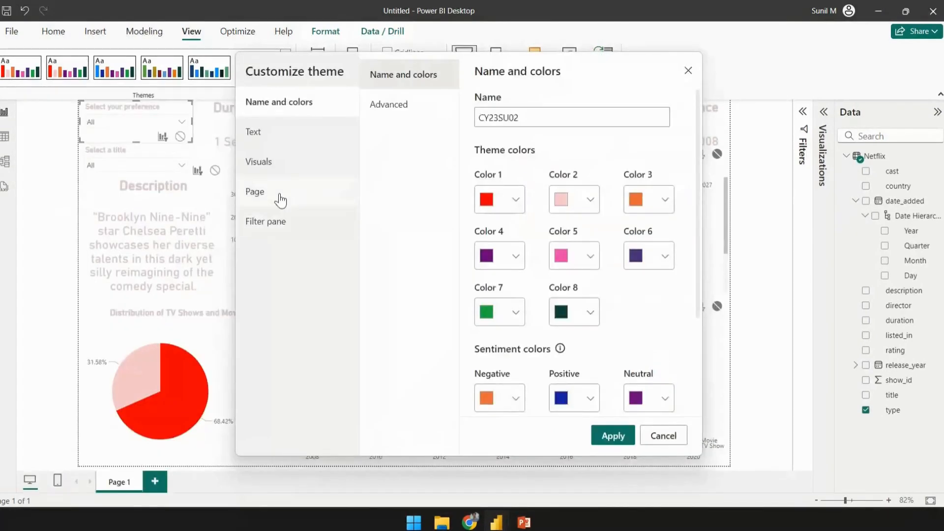
pyautogui.click(281, 178)
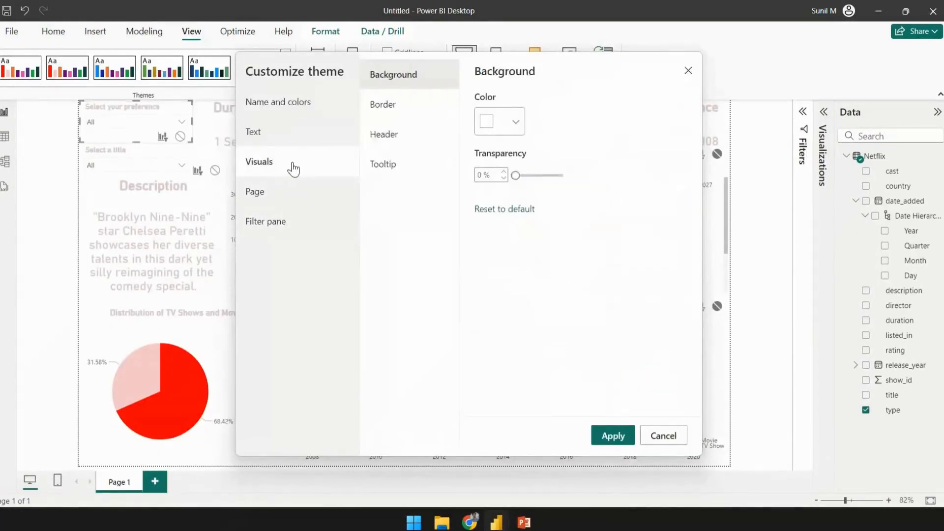
pyautogui.click(489, 122)
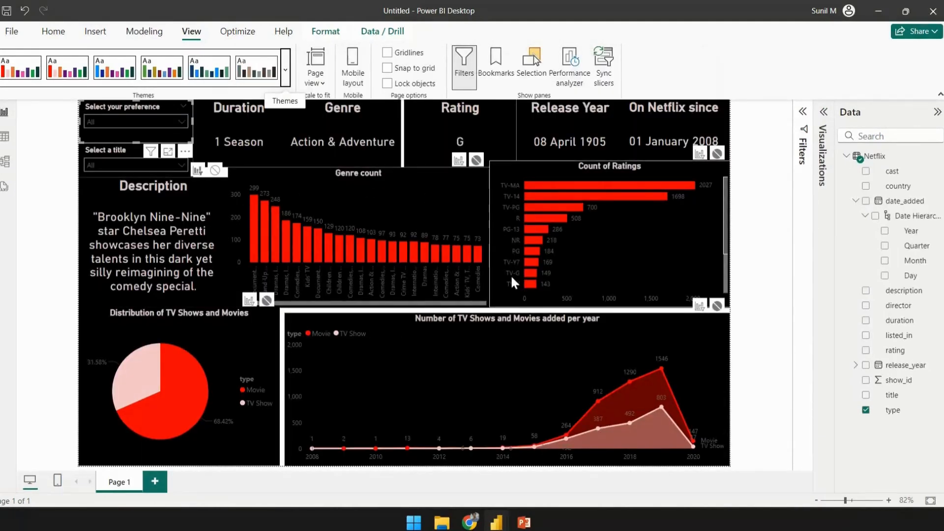
# - Widen the yearly line chart slightly to the left so it meets the pie chart
pyautogui.click(762, 242)
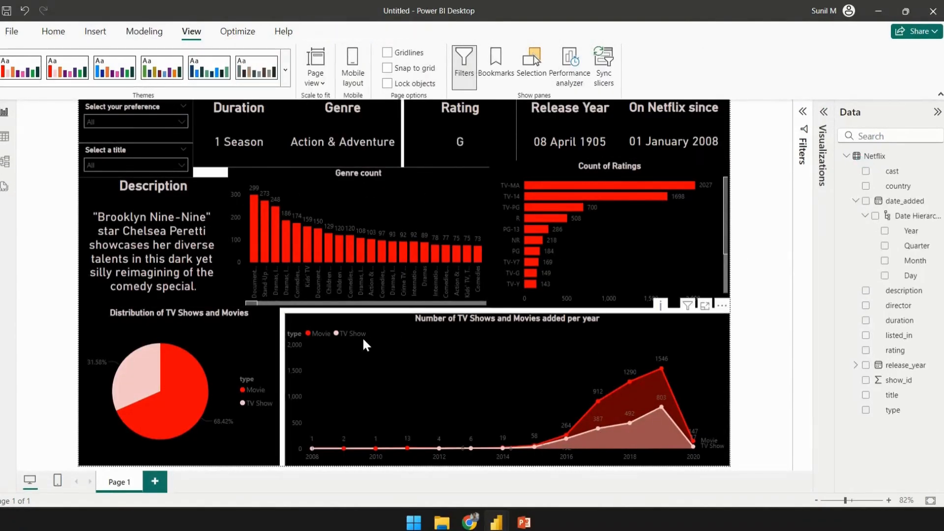
pyautogui.click(291, 318)
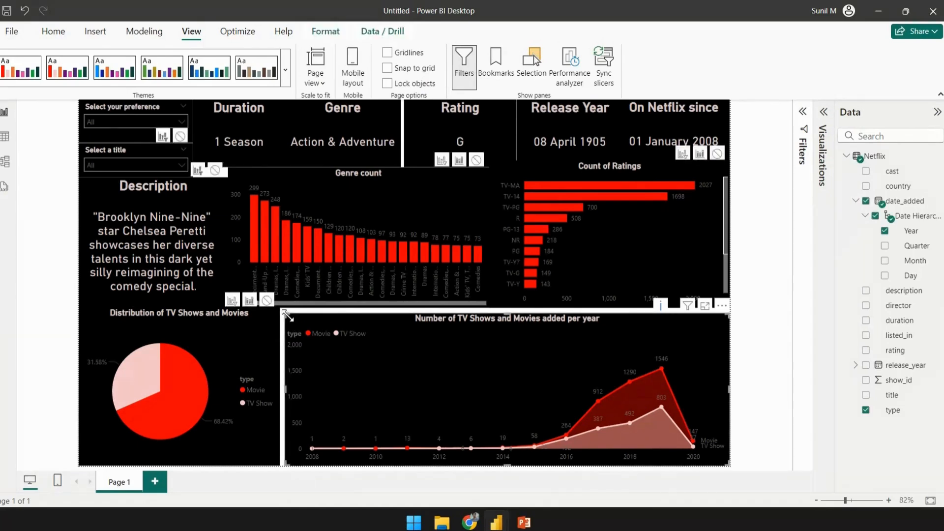
pyautogui.moveTo(285, 313); pyautogui.dragTo(279, 313)
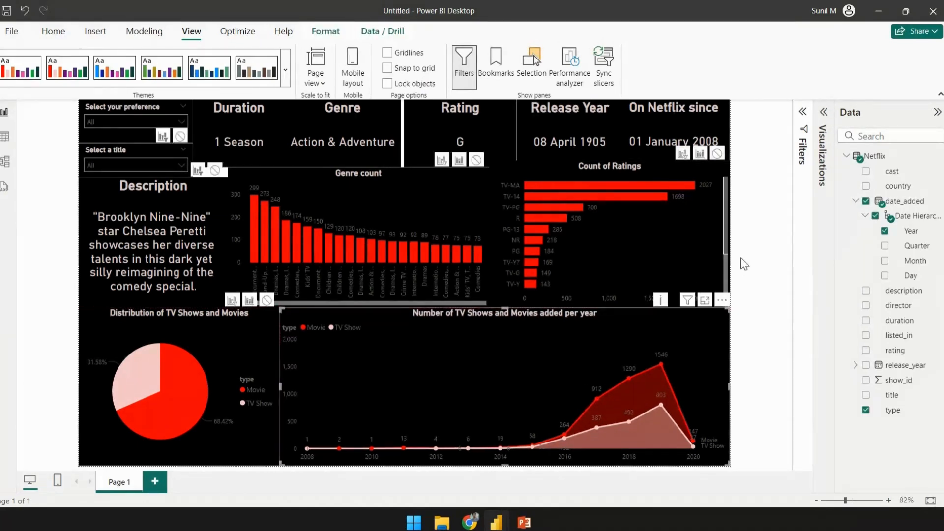
pyautogui.click(749, 276)
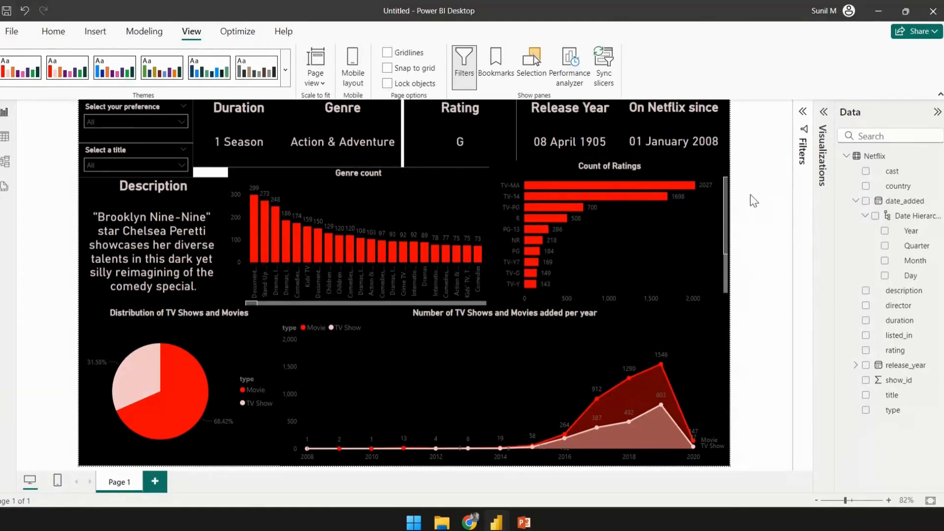
# - Tidy the layout by repositioning the slicers, the description card and the ratings chart
pyautogui.click(237, 163)
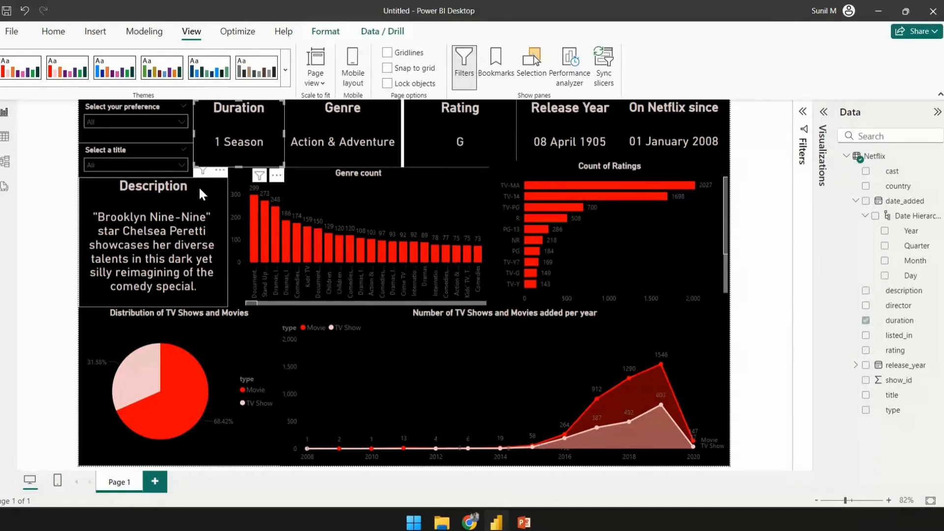
pyautogui.moveTo(198, 173)
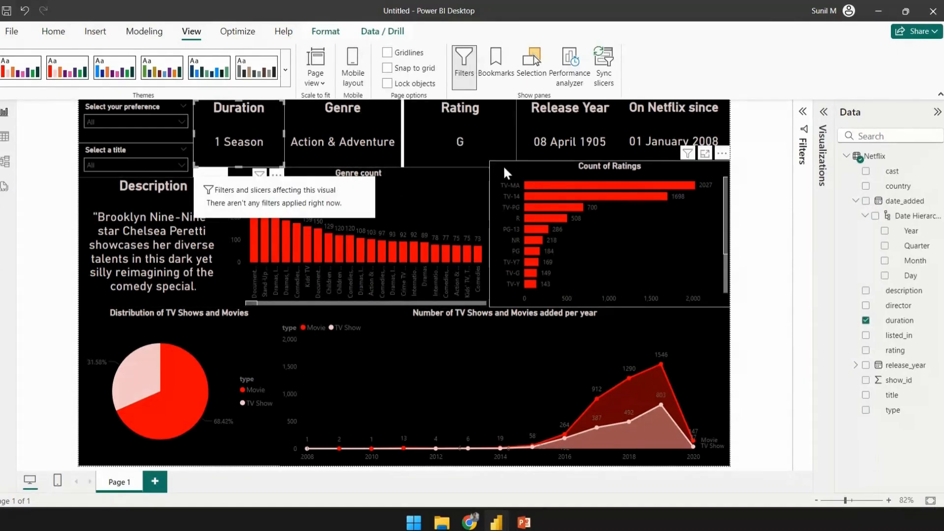
pyautogui.click(422, 161)
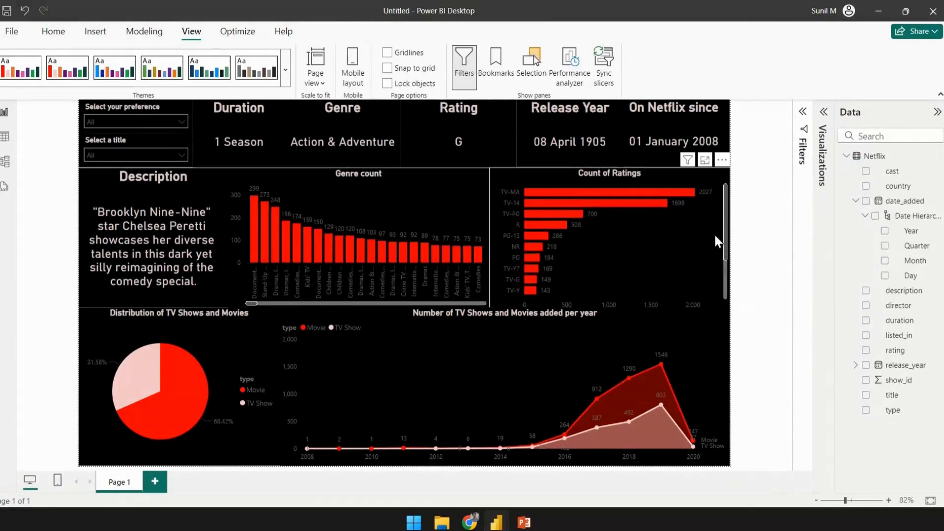
pyautogui.moveTo(723, 241); pyautogui.dragTo(750, 213)
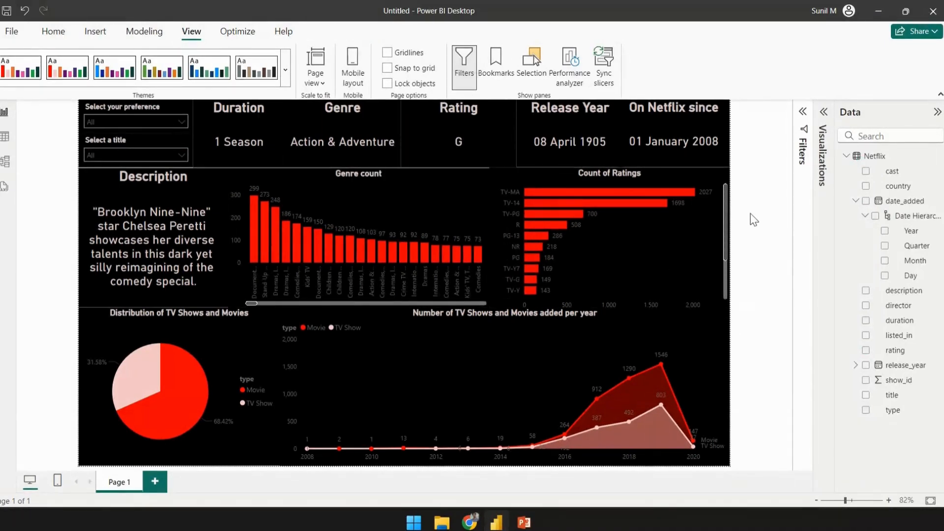
pyautogui.click(592, 268)
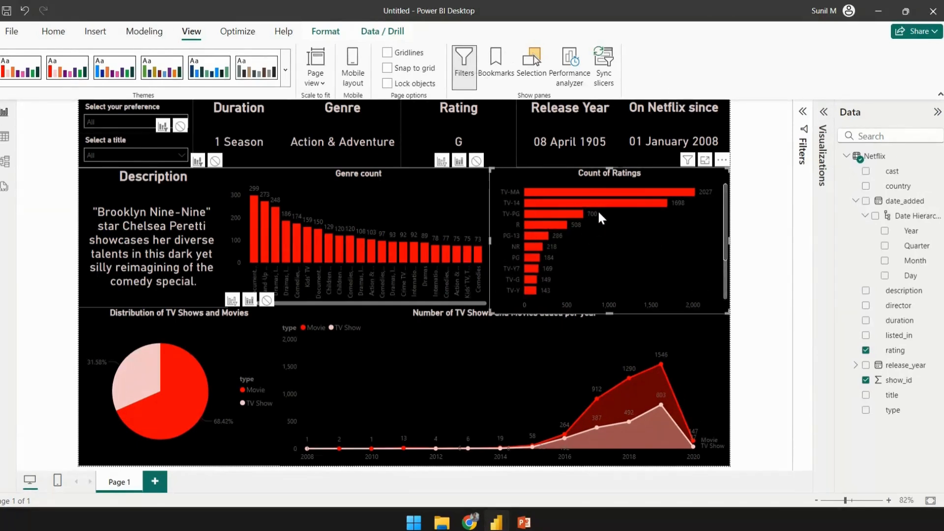
pyautogui.click(759, 157)
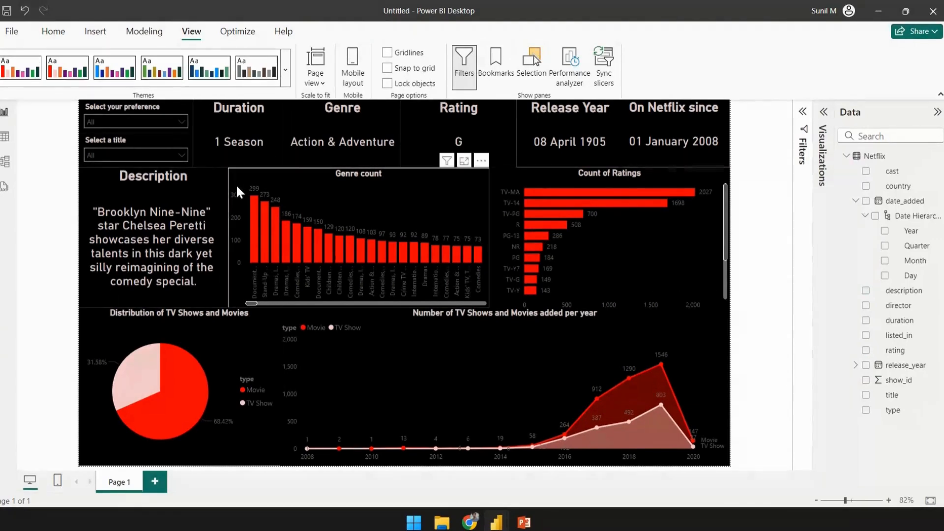
pyautogui.click(249, 181)
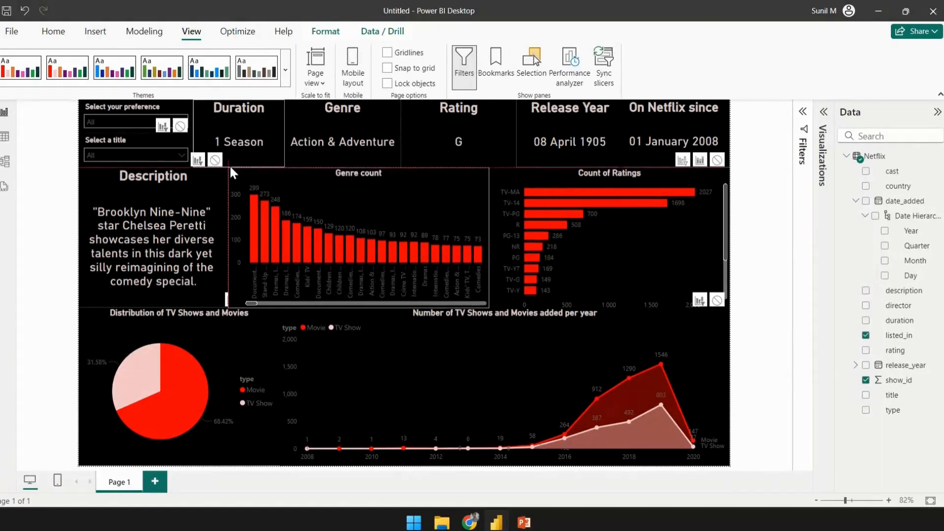
# - In the theme's advanced colors, set the first-level elements color to red and apply the theme
pyautogui.click(284, 69)
pyautogui.scroll(-3, 147, 344)
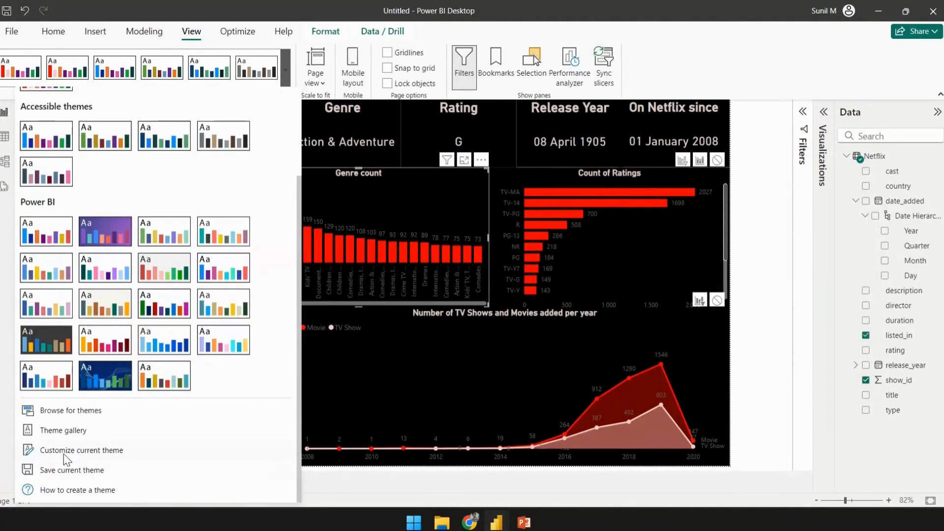
pyautogui.click(63, 453)
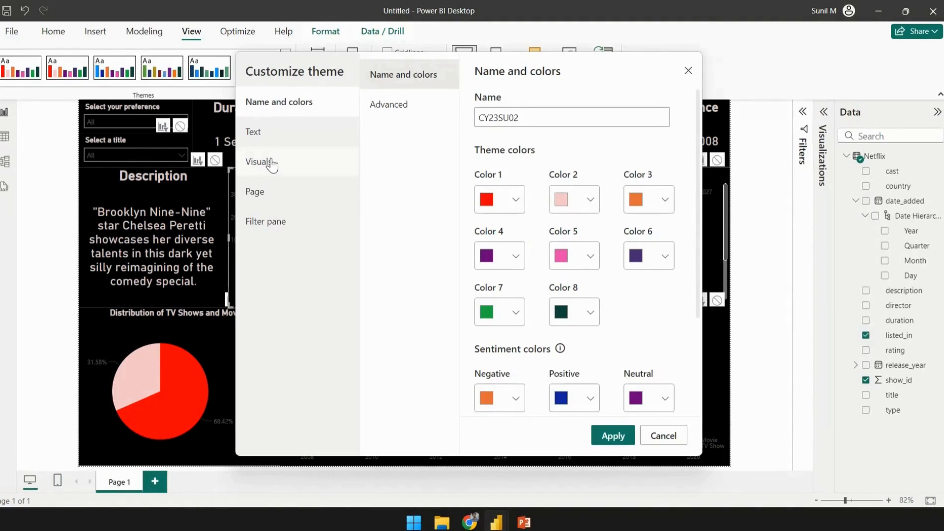
pyautogui.click(404, 113)
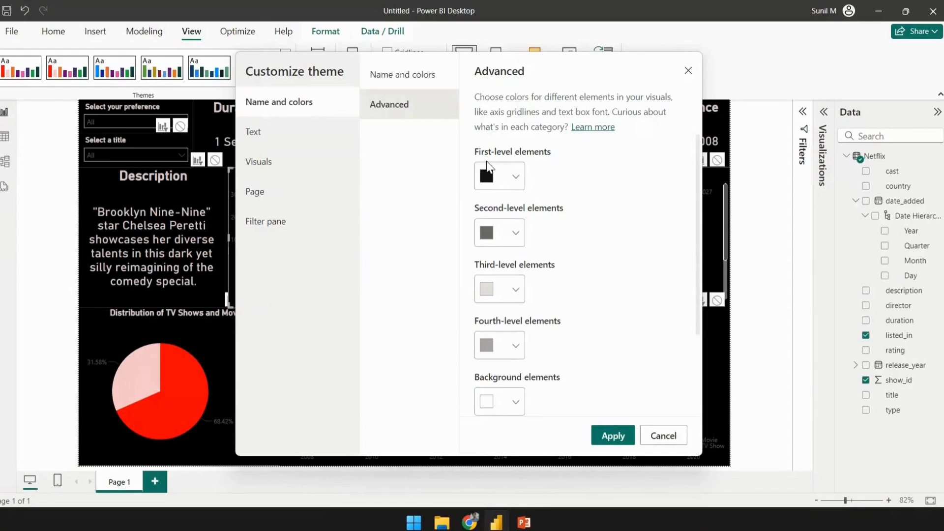
pyautogui.click(509, 182)
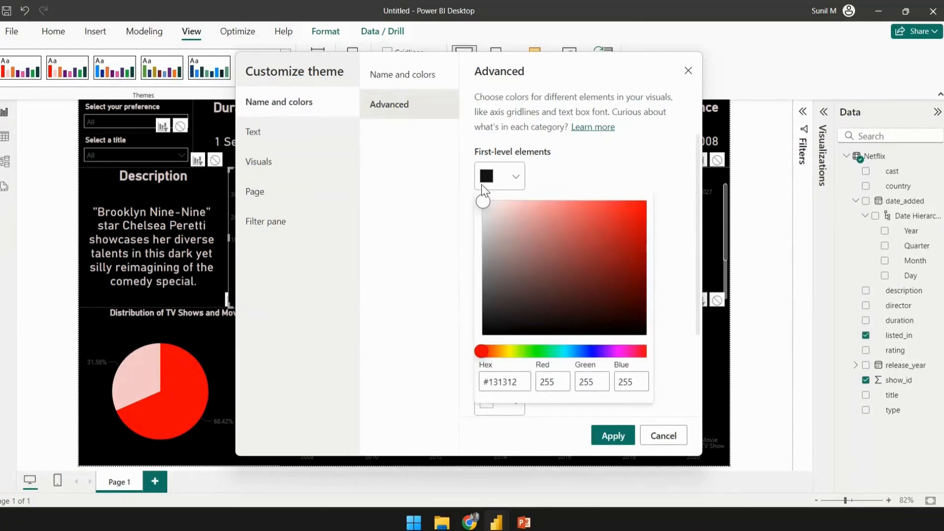
pyautogui.moveTo(489, 205); pyautogui.dragTo(648, 199)
pyautogui.click(611, 436)
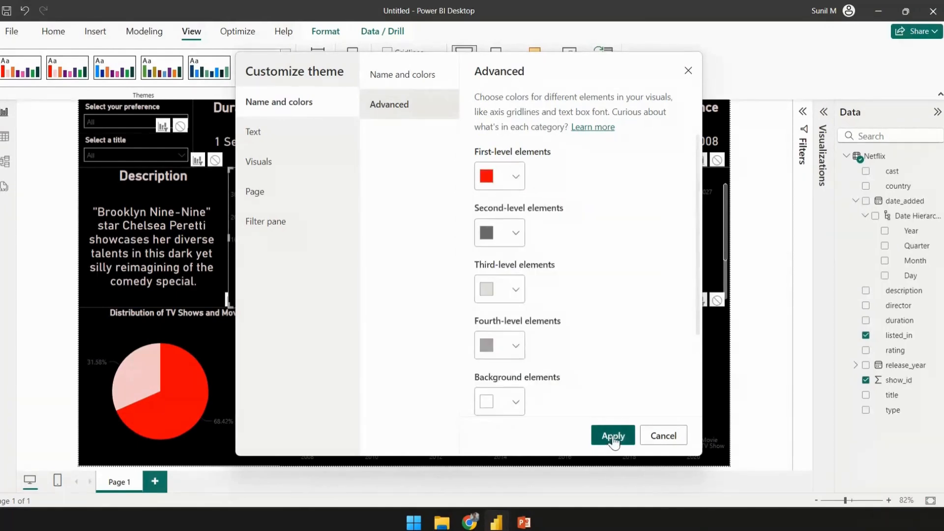
pyautogui.click(612, 436)
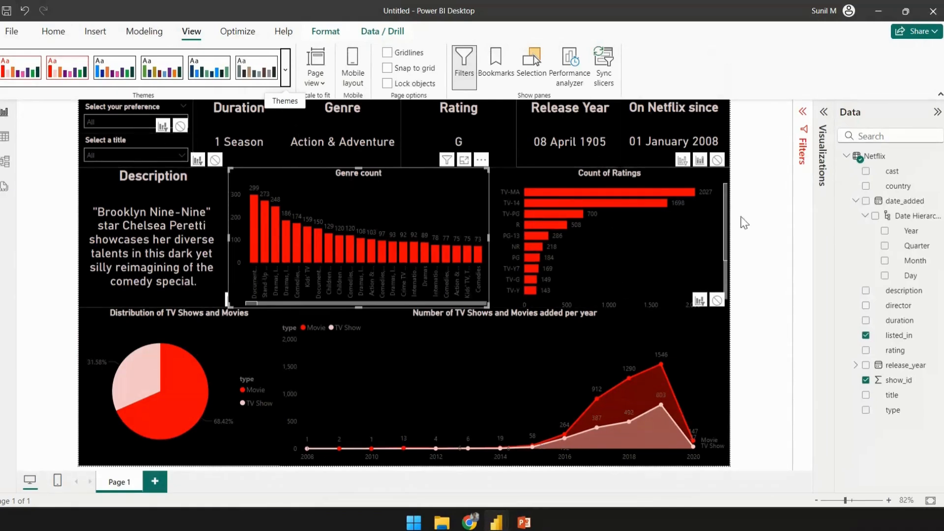
# - Filter the report to TV Show and pick the title A Love So Beautiful in the slicers
pyautogui.click(762, 201)
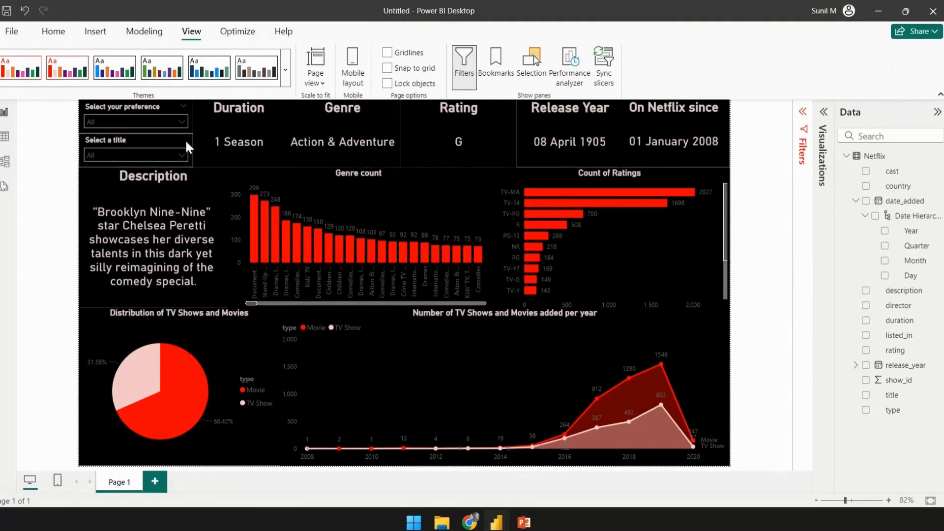
pyautogui.click(121, 123)
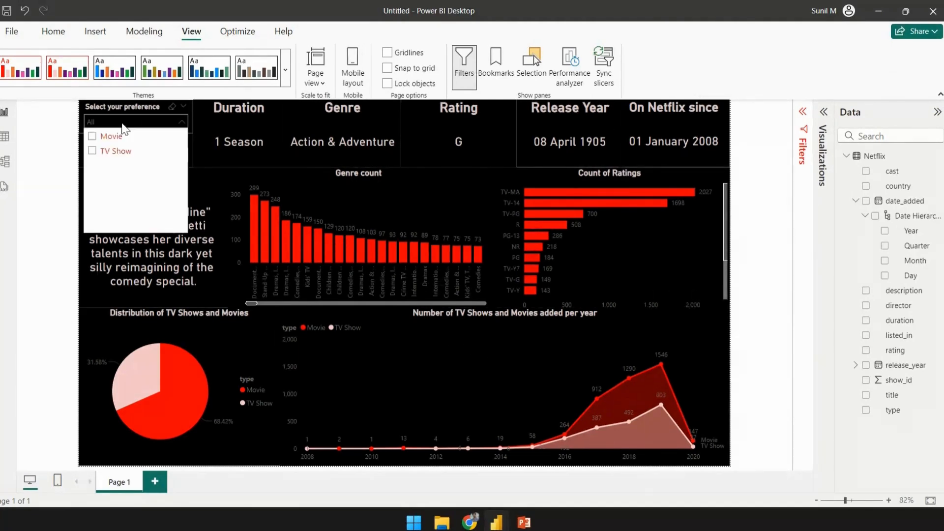
pyautogui.click(92, 151)
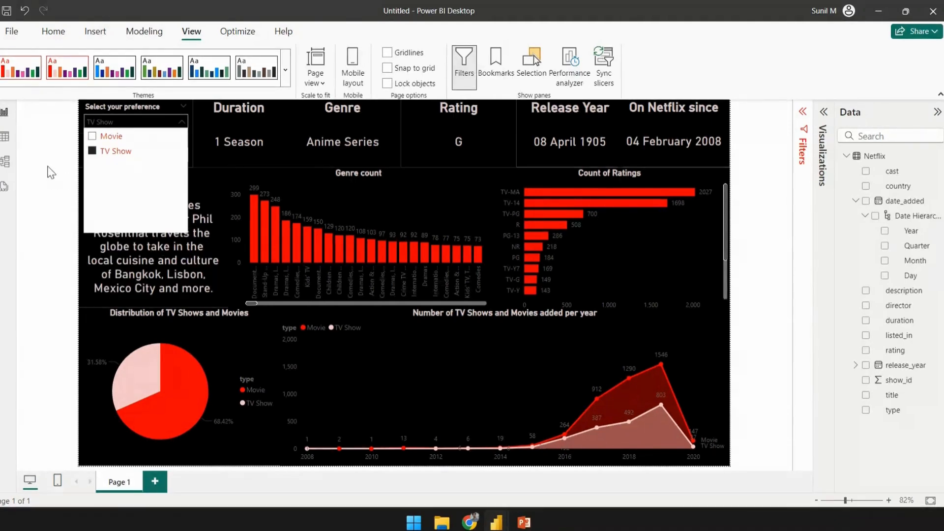
pyautogui.click(108, 156)
pyautogui.scroll(-5, 118, 195)
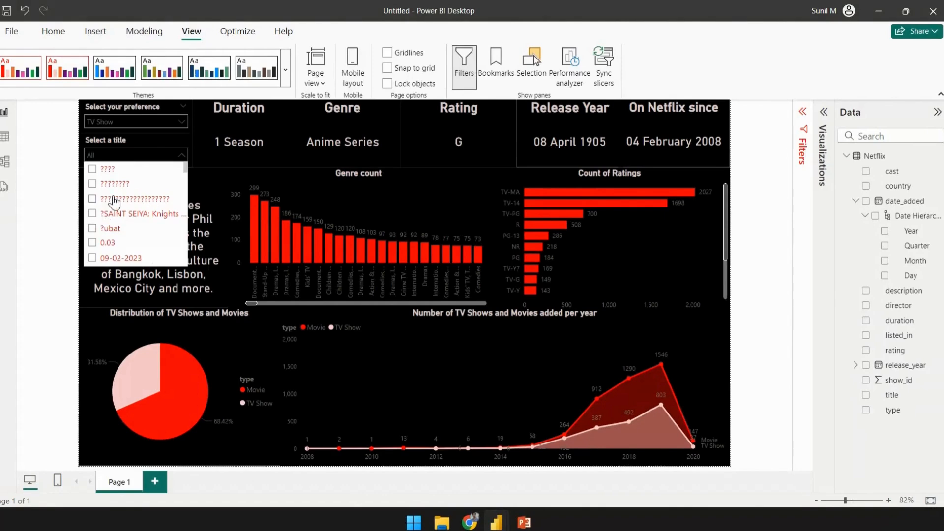
pyautogui.scroll(-5, 118, 195)
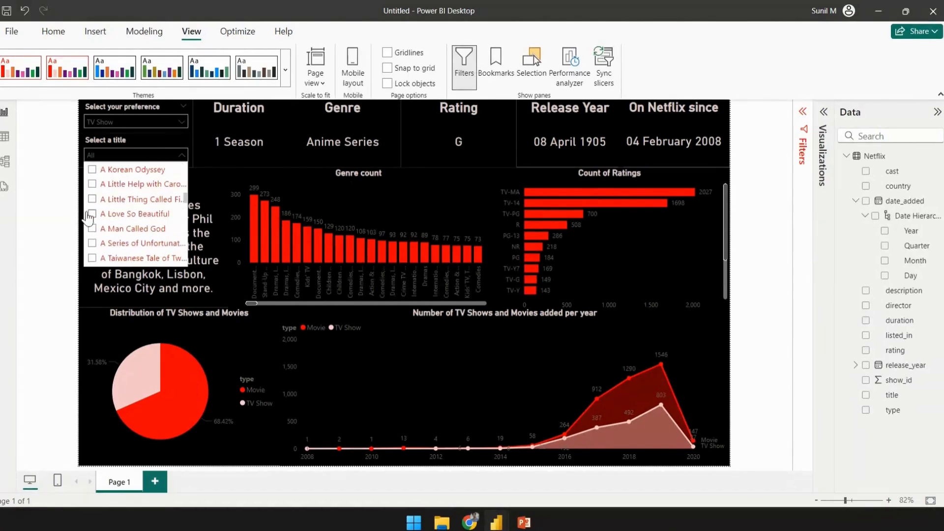
pyautogui.click(96, 214)
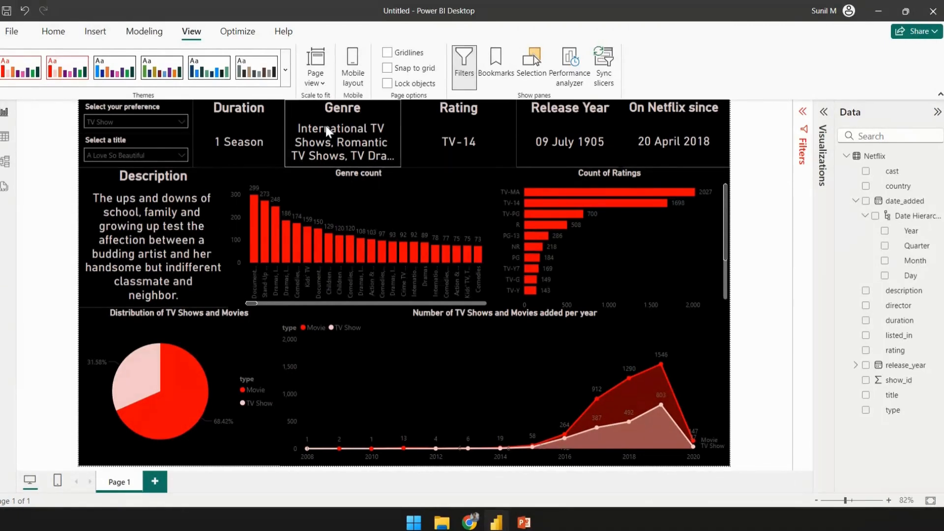
# - Customize the current theme's Cards and KPIs text to a 28 pt font size and apply it
pyautogui.click(313, 114)
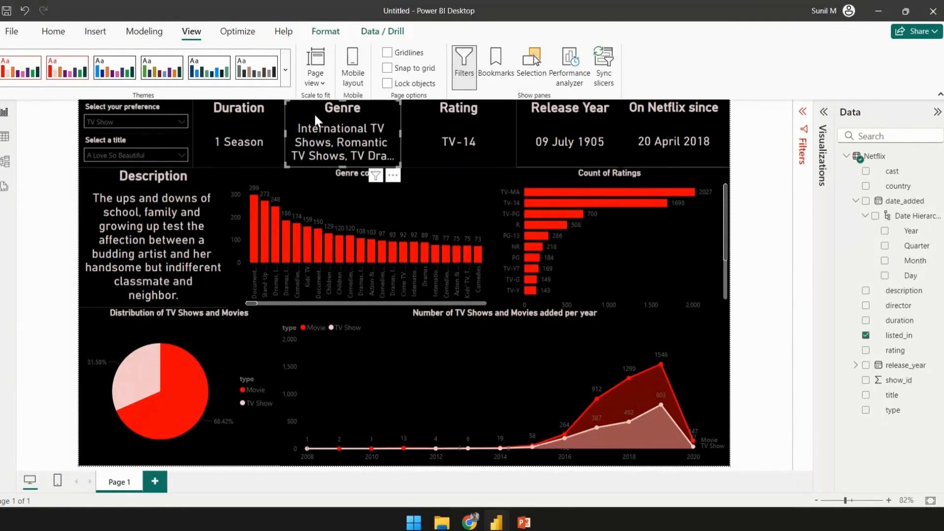
pyautogui.click(826, 113)
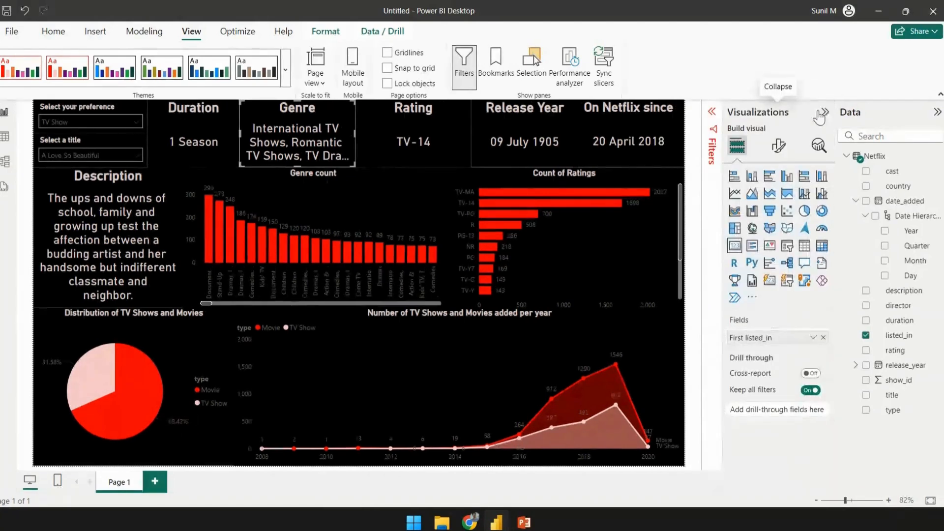
pyautogui.click(284, 58)
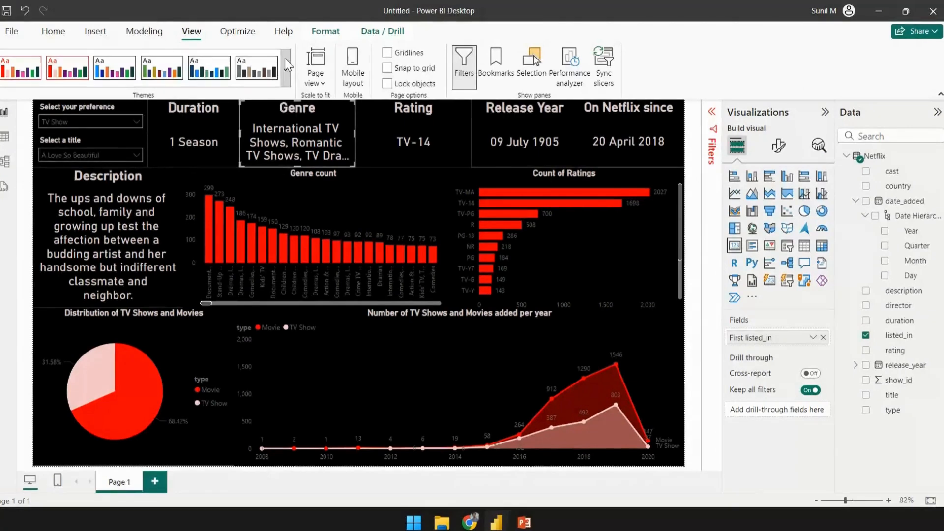
pyautogui.scroll(-3, 108, 286)
pyautogui.click(106, 455)
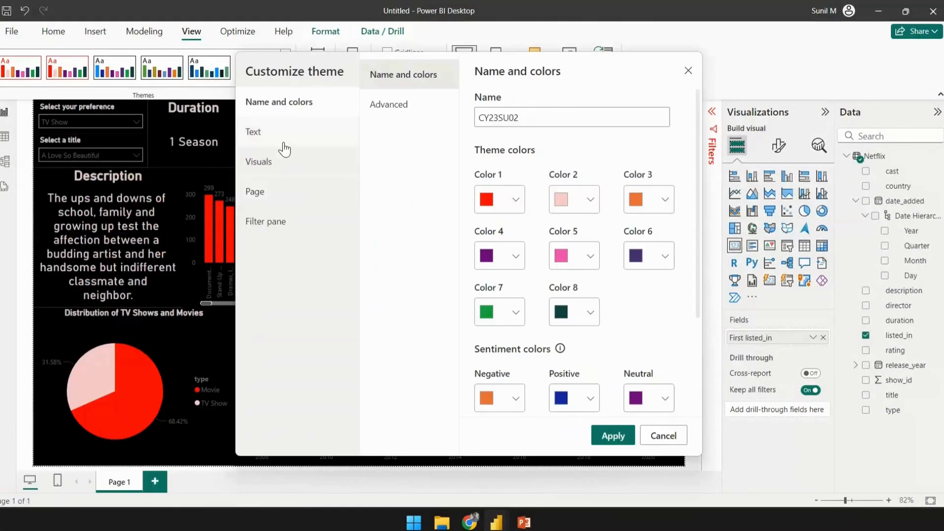
pyautogui.click(281, 145)
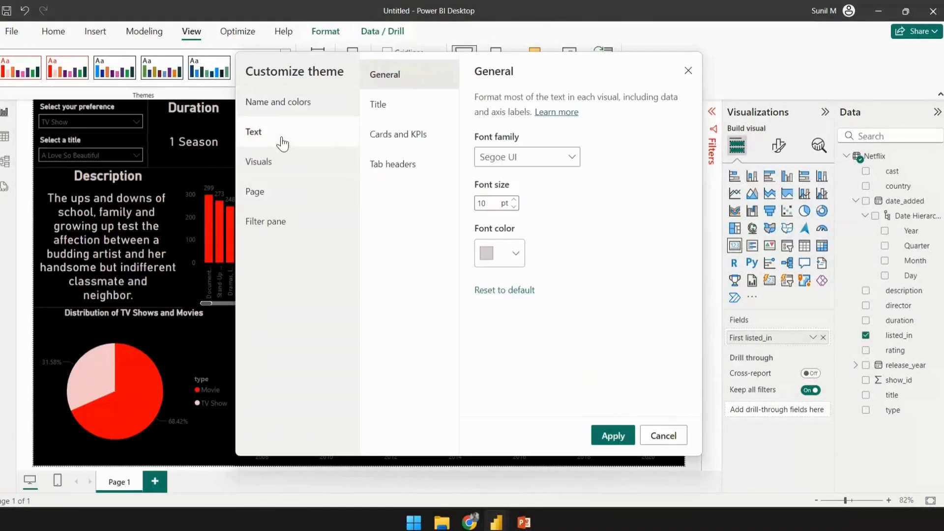
pyautogui.click(402, 111)
pyautogui.click(403, 137)
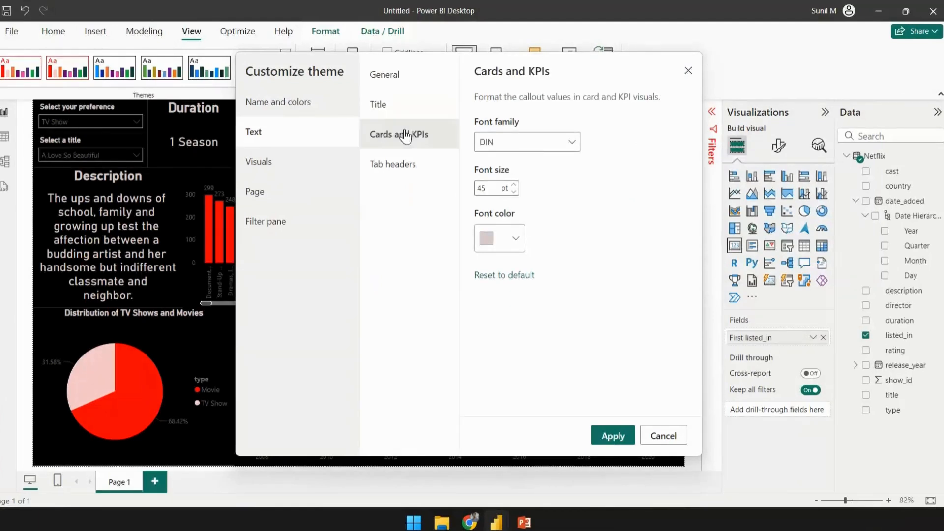
pyautogui.click(494, 188)
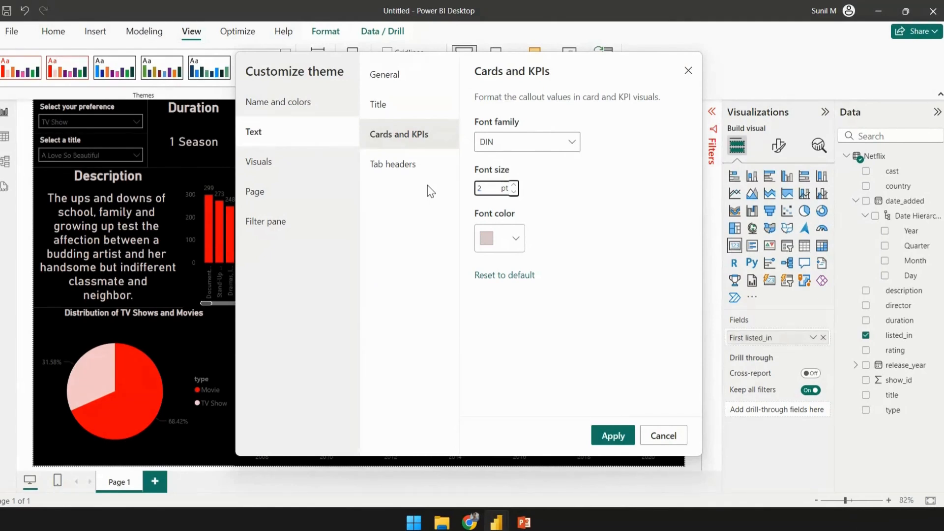
pyautogui.write('28')
pyautogui.click(613, 436)
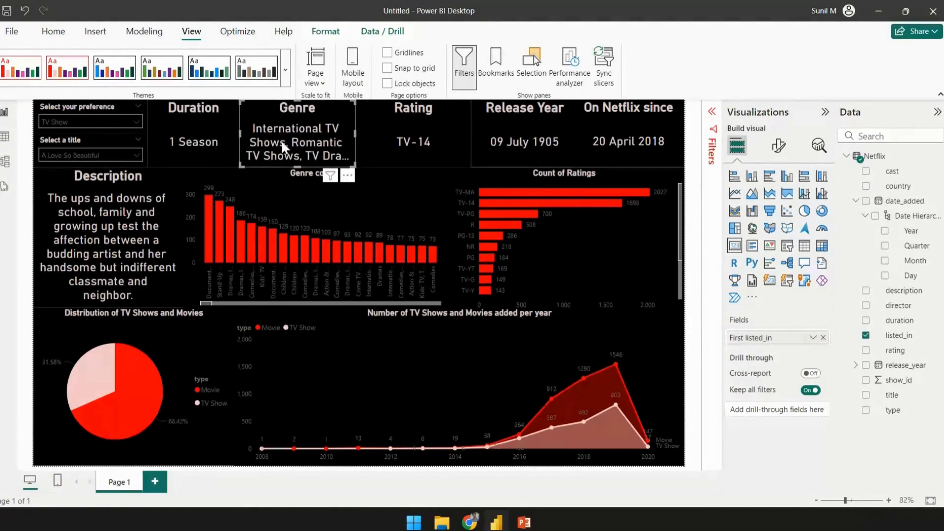
# - Set the selected Genre card's callout value font size to 16
pyautogui.click(785, 153)
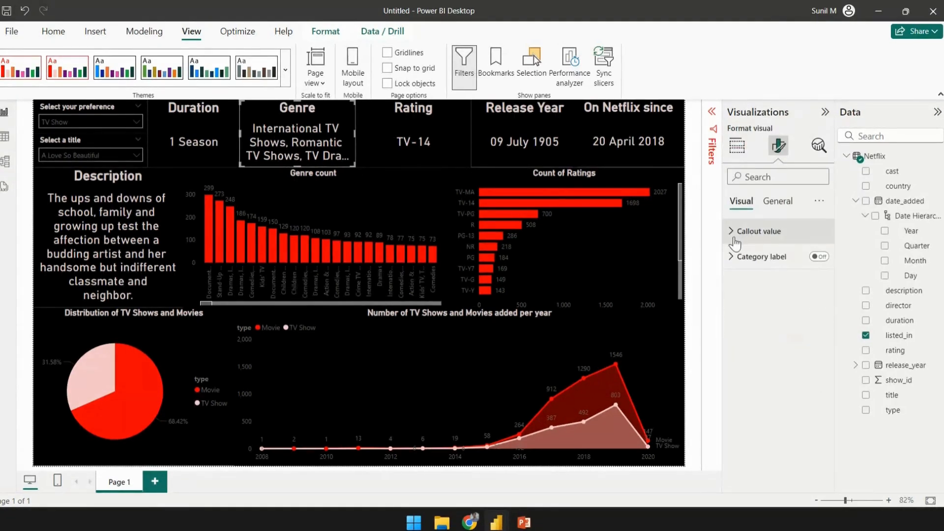
pyautogui.click(774, 203)
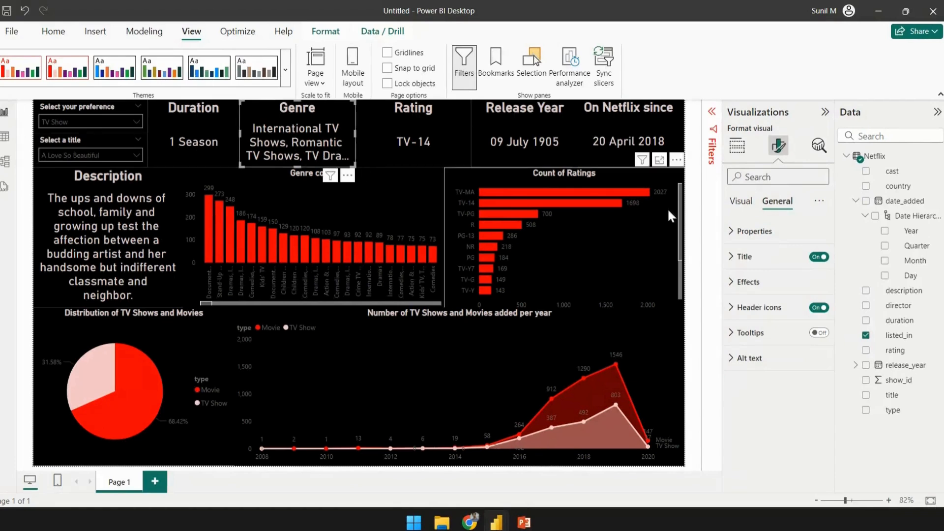
pyautogui.click(741, 201)
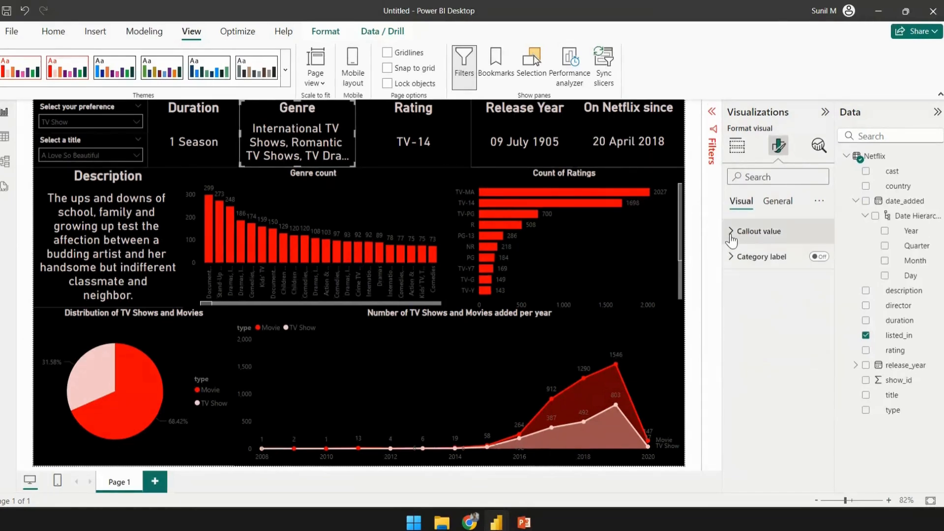
pyautogui.click(731, 232)
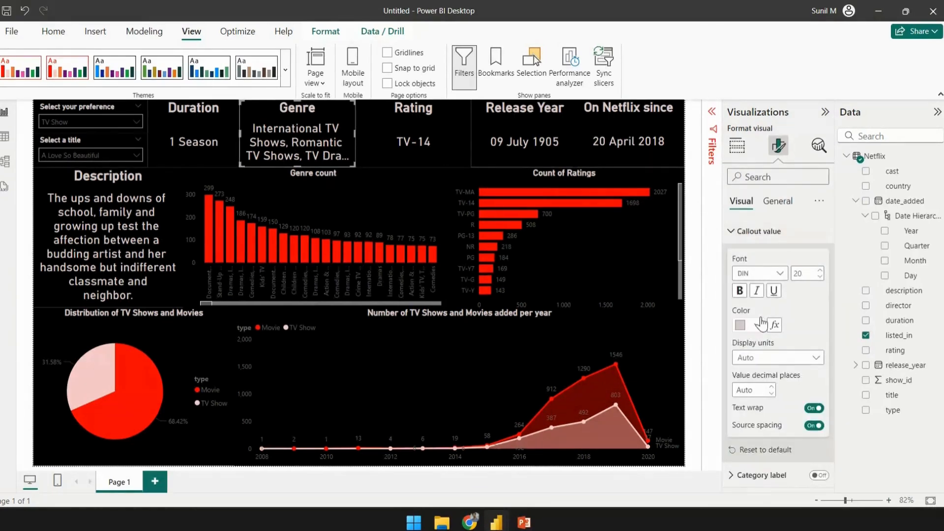
pyautogui.doubleClick(813, 274)
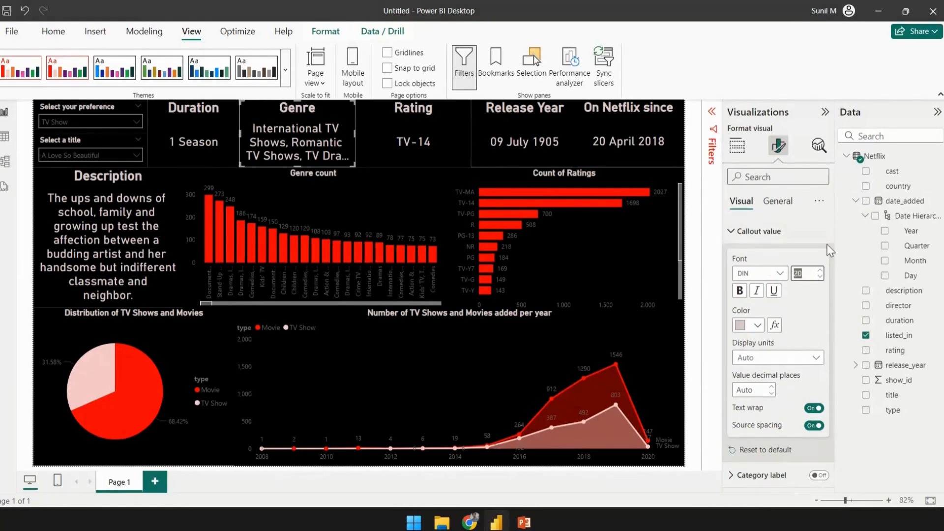
pyautogui.write('18')
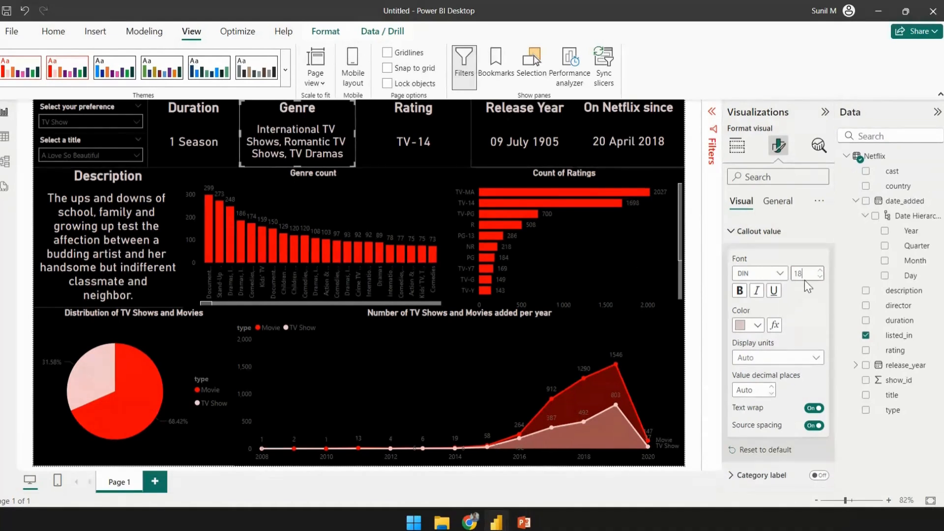
pyautogui.moveTo(804, 279); pyautogui.dragTo(746, 279)
pyautogui.write('16')
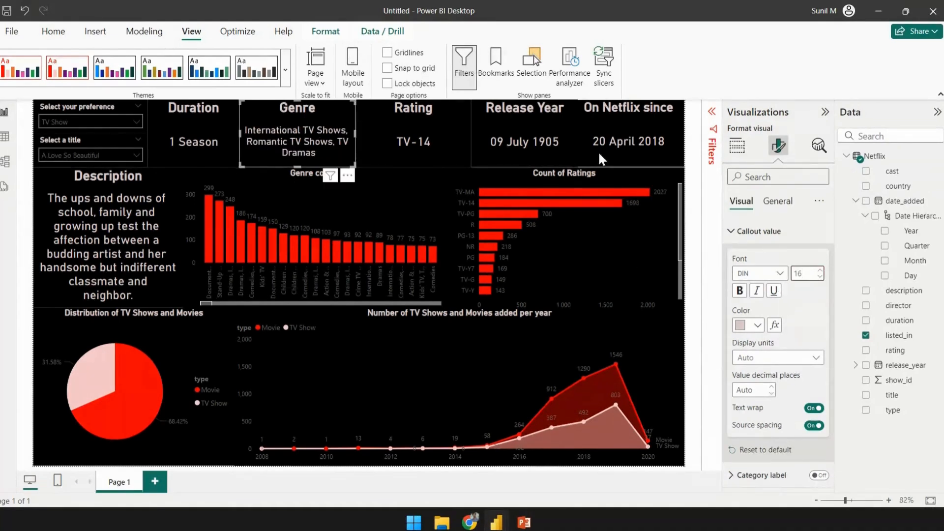
# - Save the report and publish it to the SkillSquad reports workspace
pyautogui.click(199, 126)
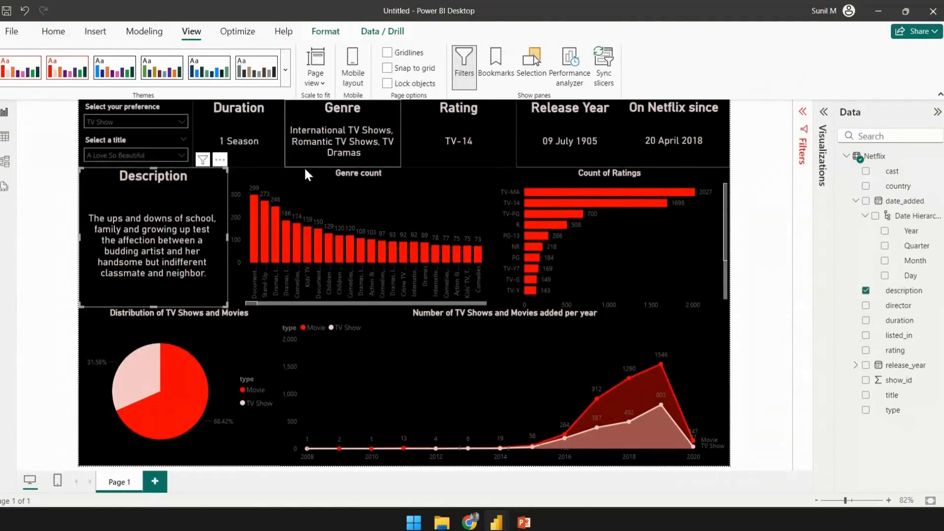
pyautogui.click(753, 165)
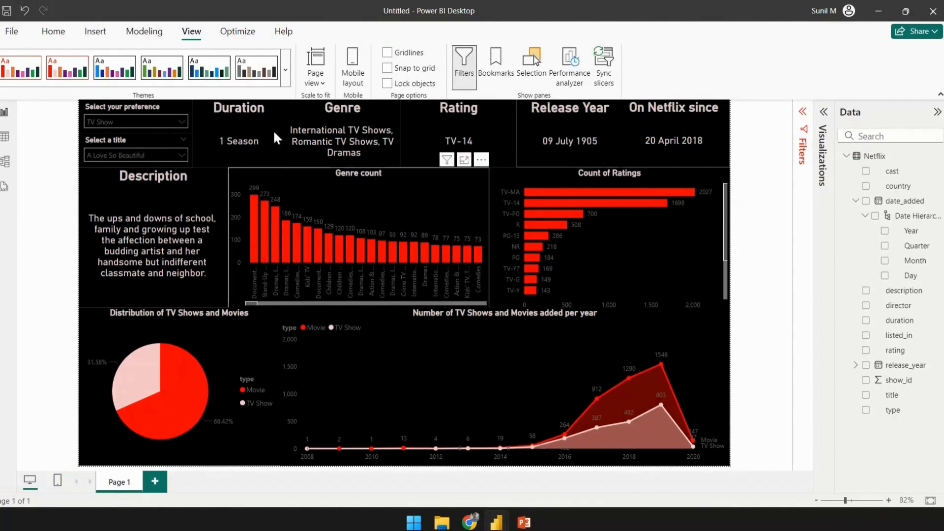
pyautogui.click(51, 31)
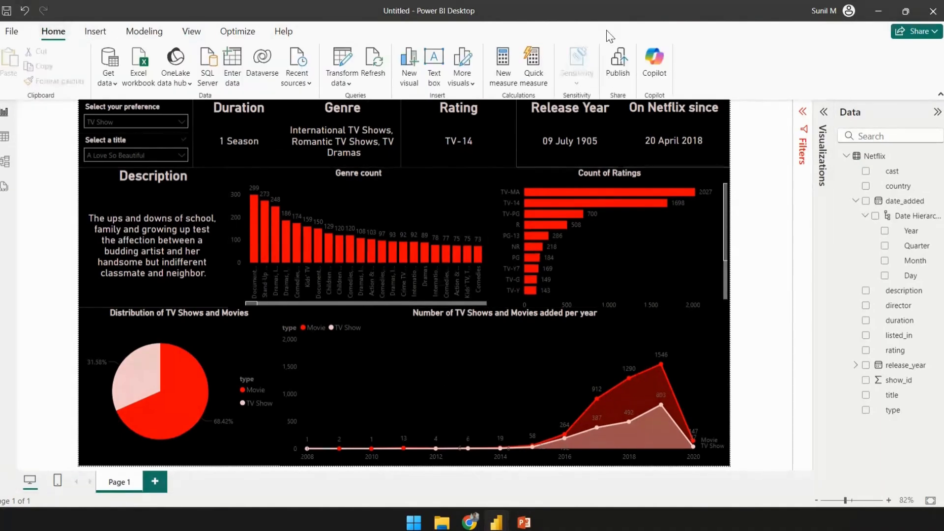
pyautogui.click(619, 64)
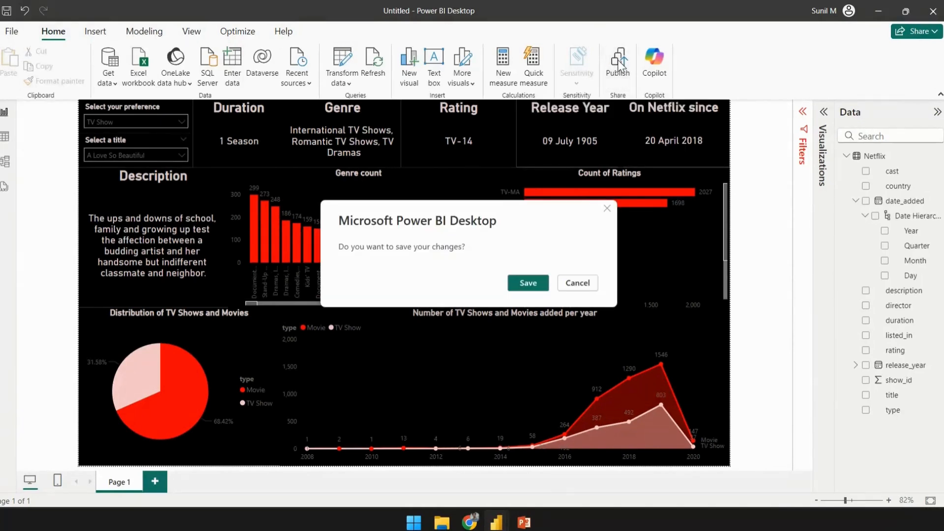
pyautogui.click(528, 283)
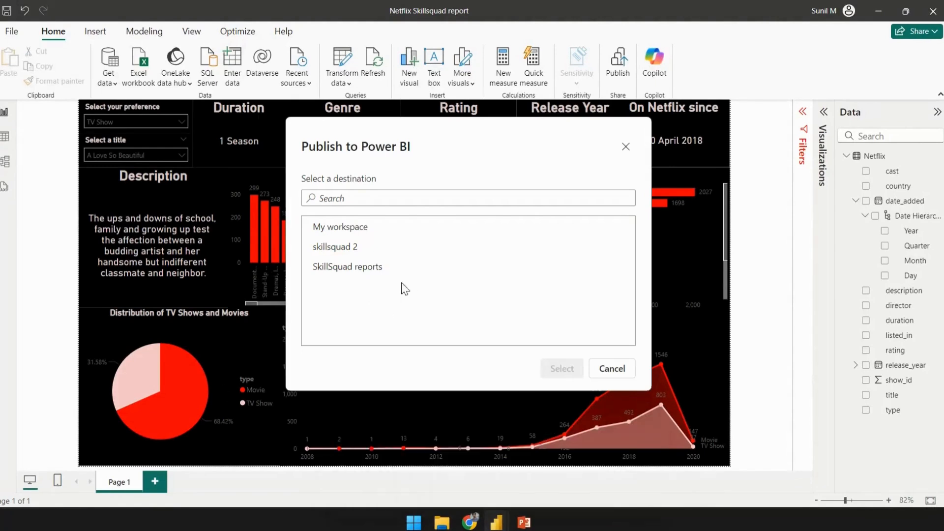
pyautogui.click(352, 268)
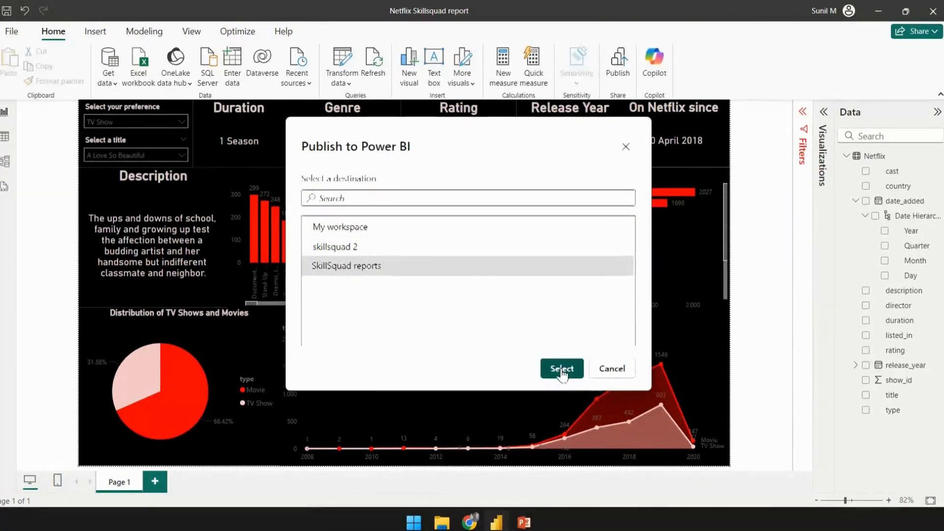
pyautogui.click(562, 372)
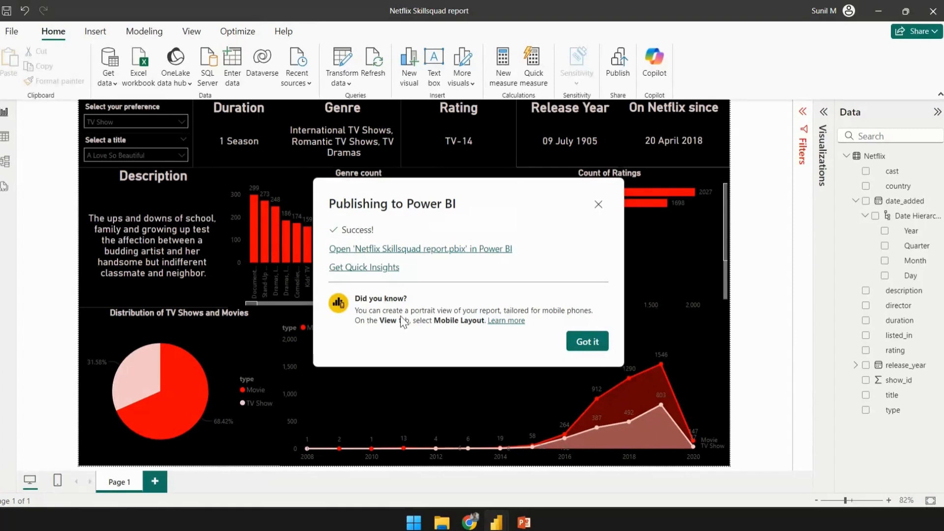
# - Open Quick Insights for the published report and browse through the generated insights
pyautogui.click(340, 271)
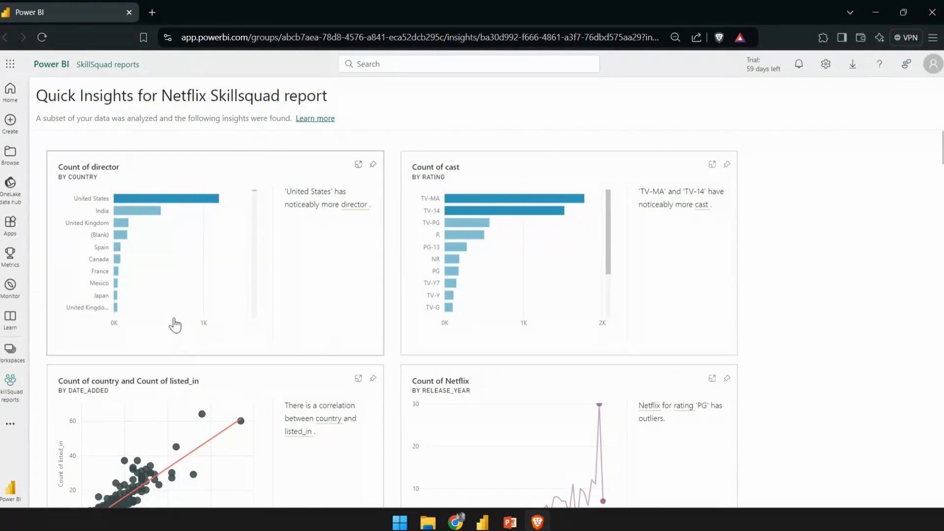
pyautogui.scroll(-3, 470, 265)
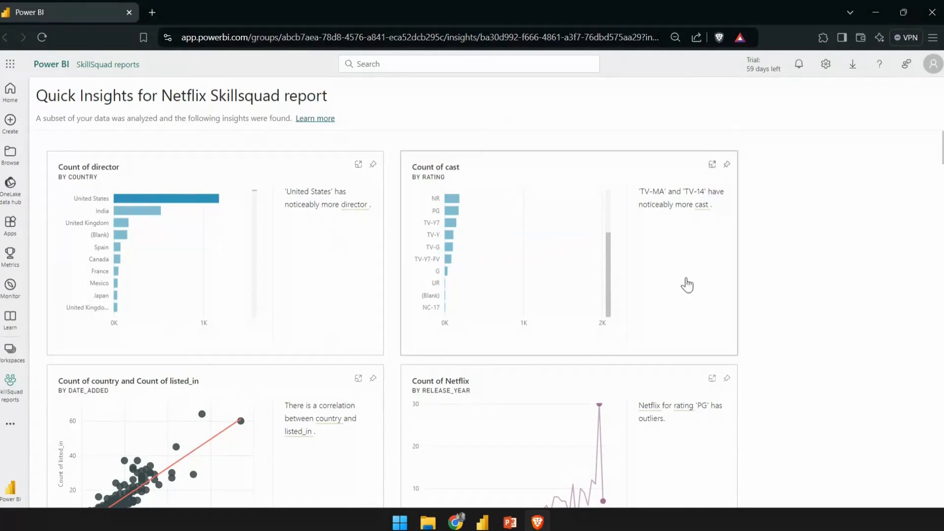
pyautogui.scroll(-5, 685, 282)
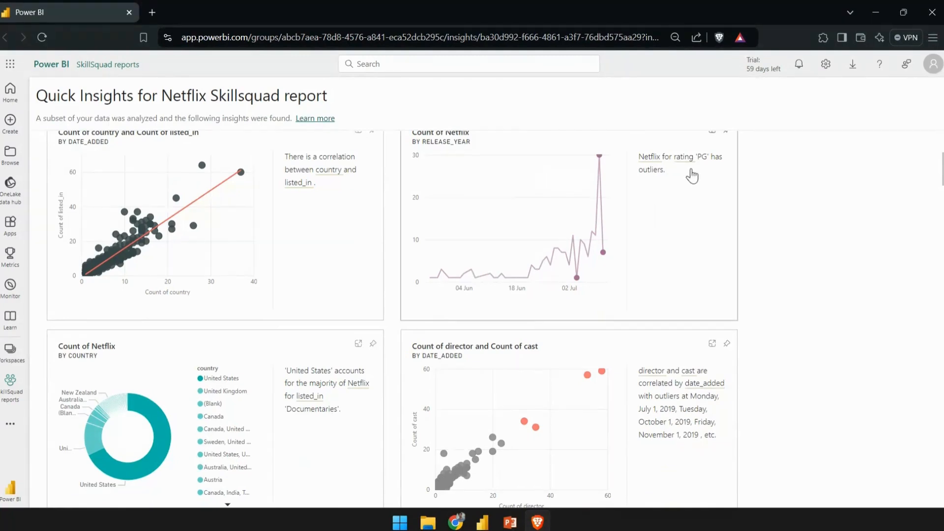
pyautogui.scroll(-6, 252, 282)
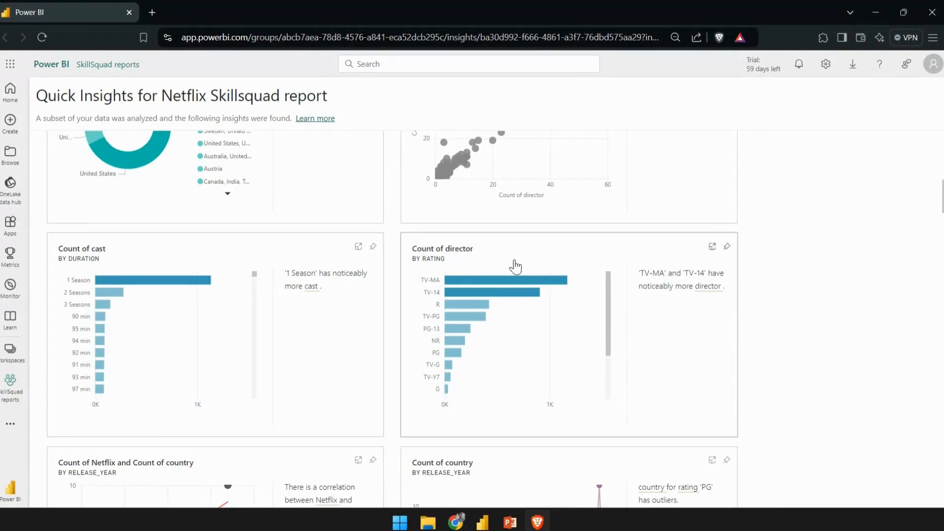
pyautogui.scroll(-7, 512, 265)
pyautogui.scroll(-17, 530, 289)
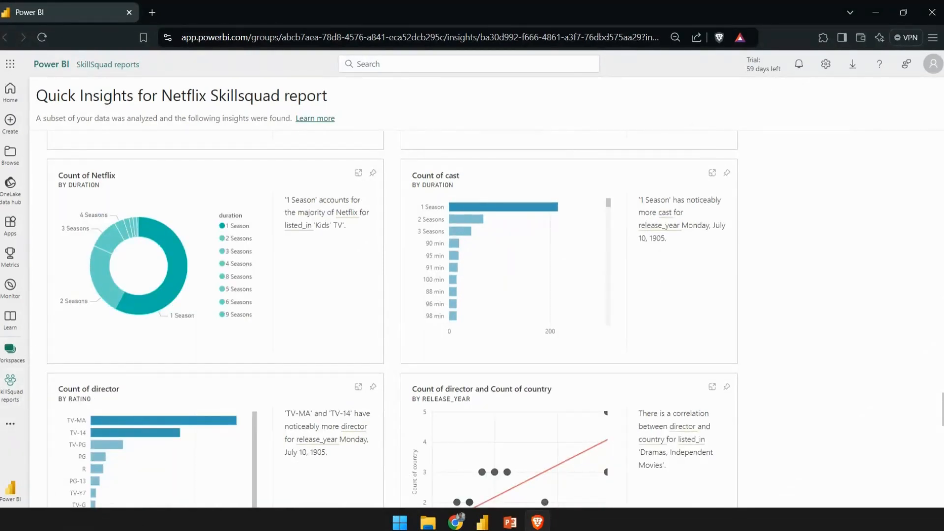
# - Go to the Power BI home page and open the published Netflix report
pyautogui.click(14, 389)
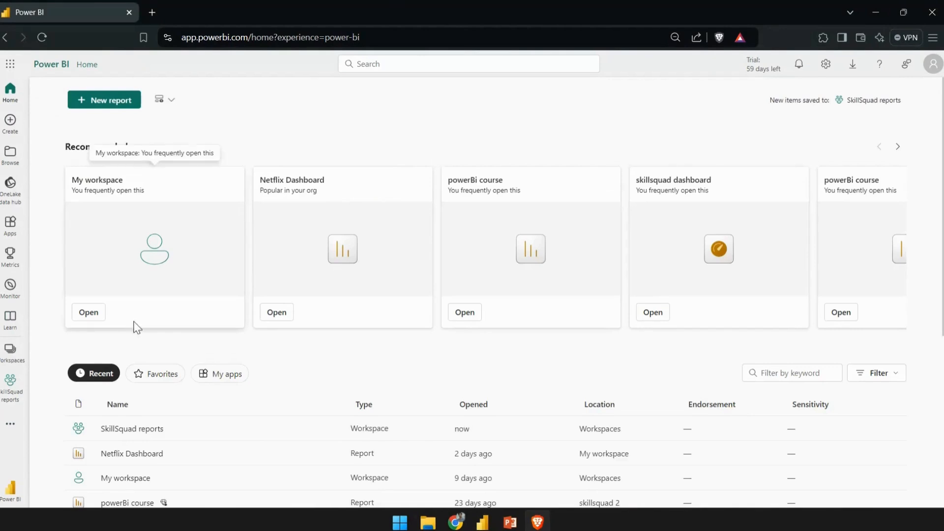
pyautogui.scroll(-2, 241, 290)
pyautogui.scroll(-2, 249, 293)
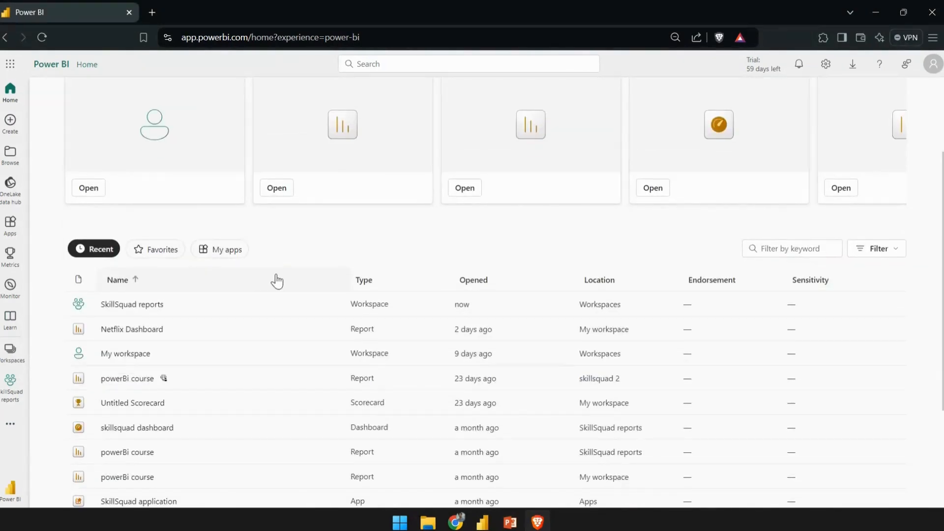
pyautogui.scroll(-2, 275, 279)
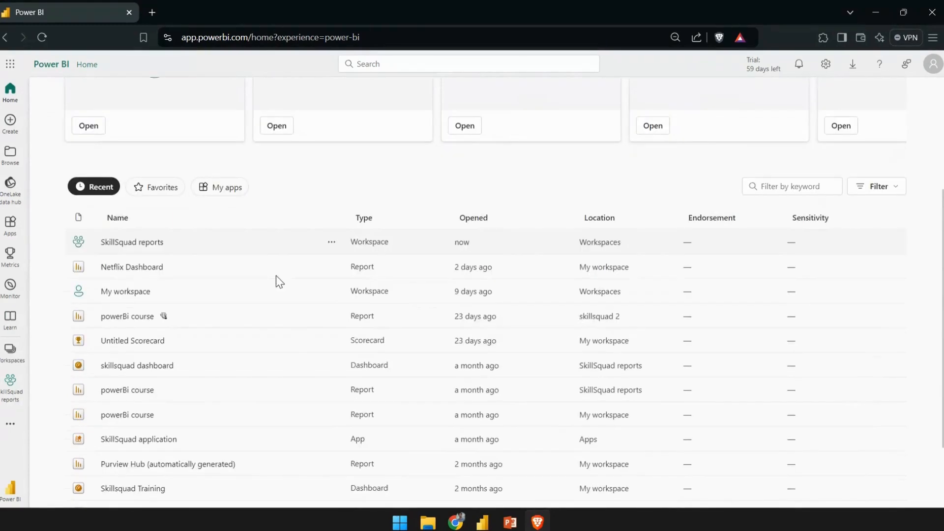
pyautogui.scroll(-3, 147, 320)
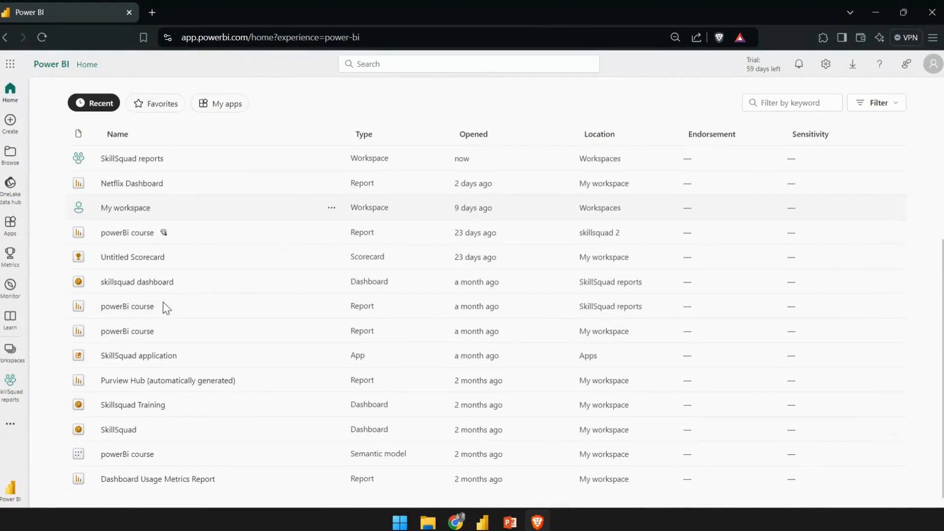
pyautogui.scroll(-1, 163, 302)
pyautogui.scroll(4, 126, 388)
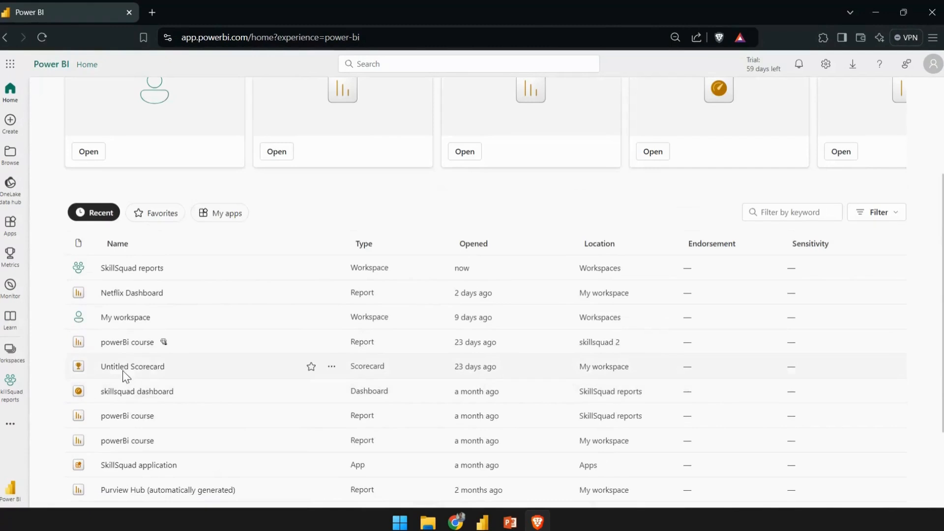
pyautogui.click(131, 290)
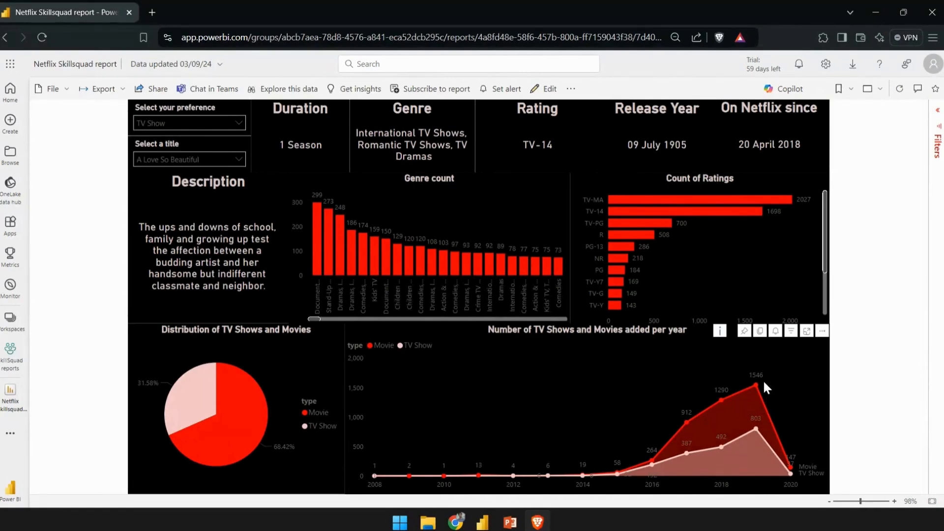
# - Preview the published report in full screen with the filters pane expanded
pyautogui.click(874, 89)
pyautogui.moveTo(829, 190)
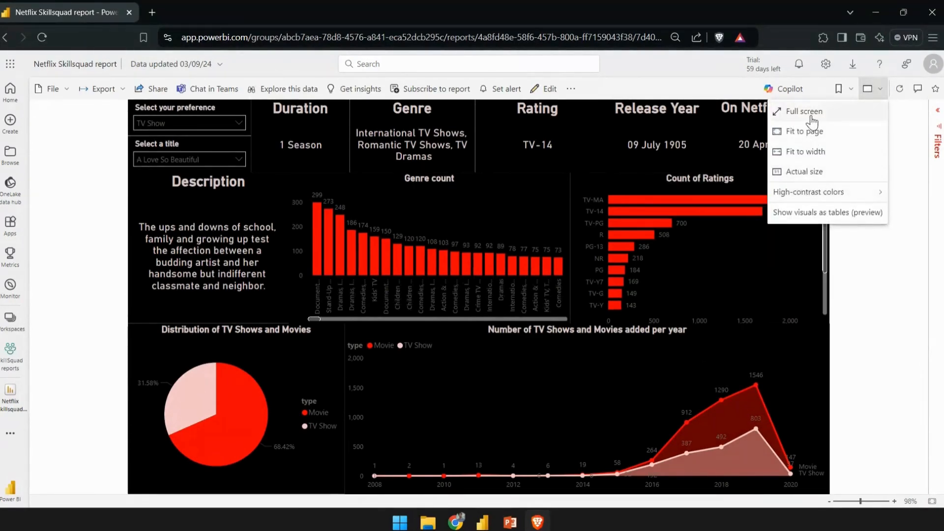
pyautogui.click(804, 112)
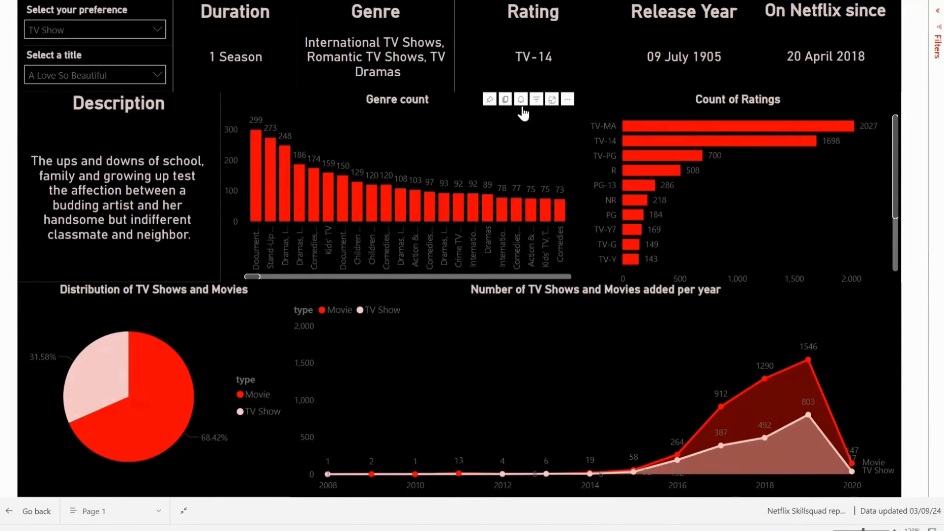
pyautogui.click(937, 13)
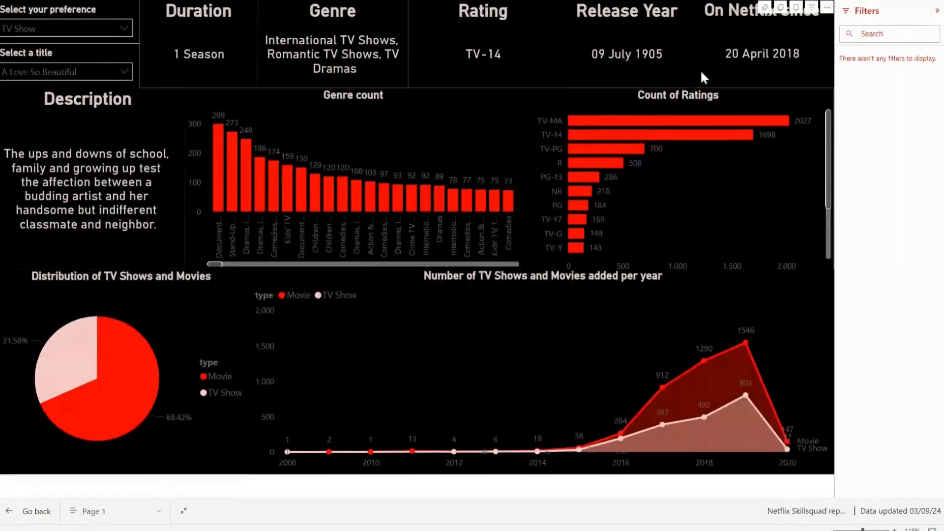
pyautogui.click(693, 78)
pyautogui.press('Escape')
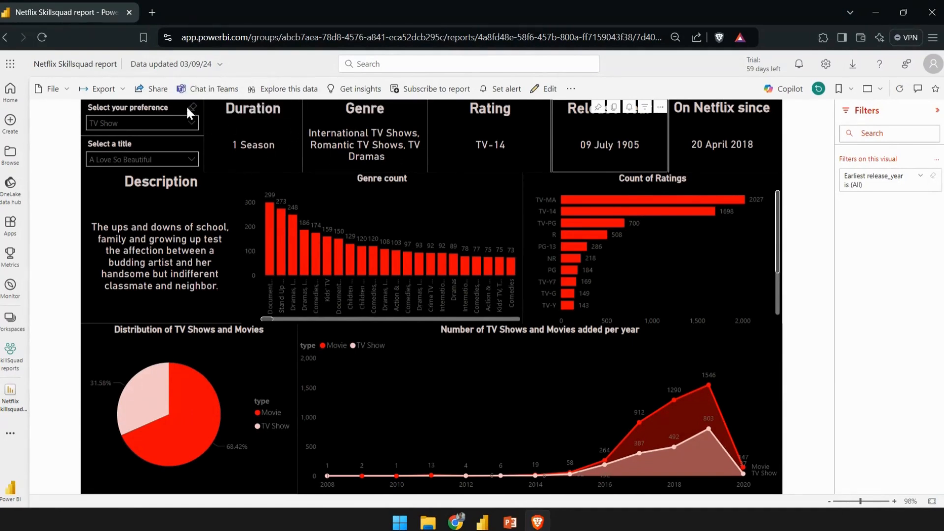
# - Clear the selections in the preference and title slicers of the published report
pyautogui.click(187, 104)
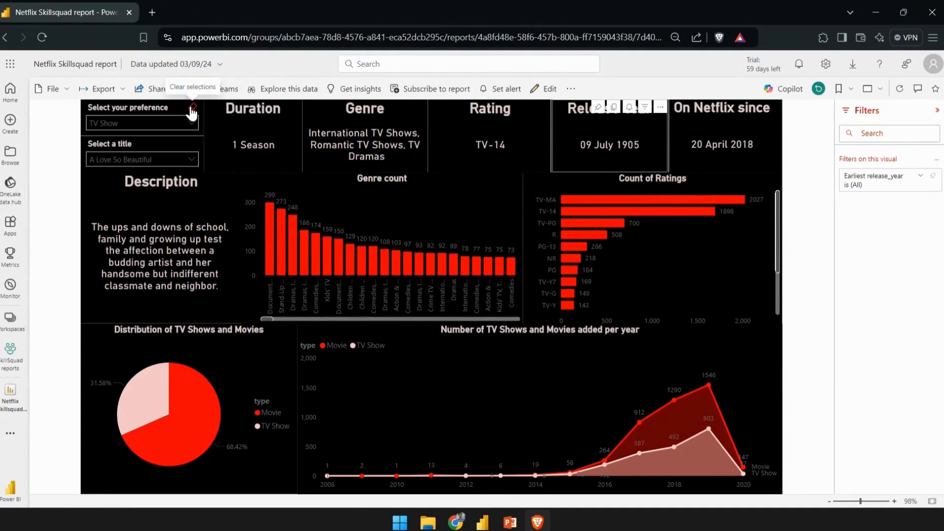
pyautogui.click(137, 143)
pyautogui.click(193, 146)
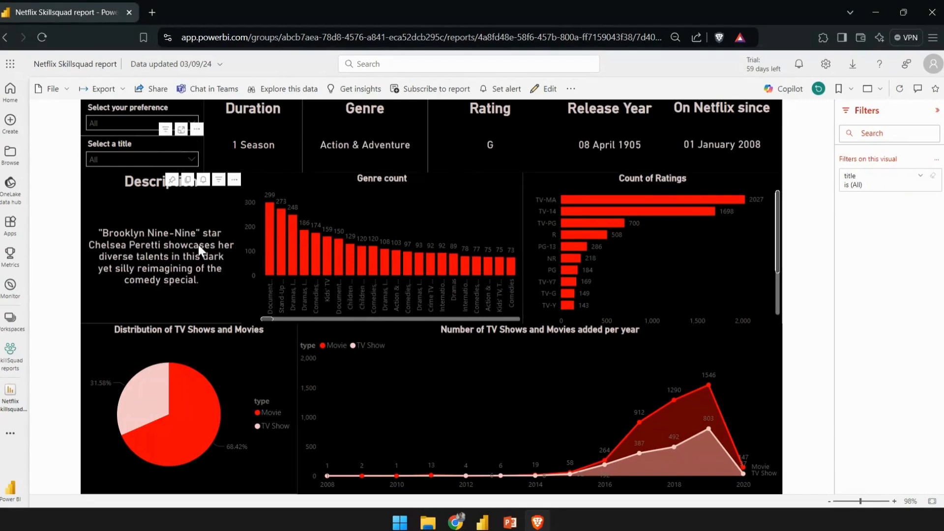